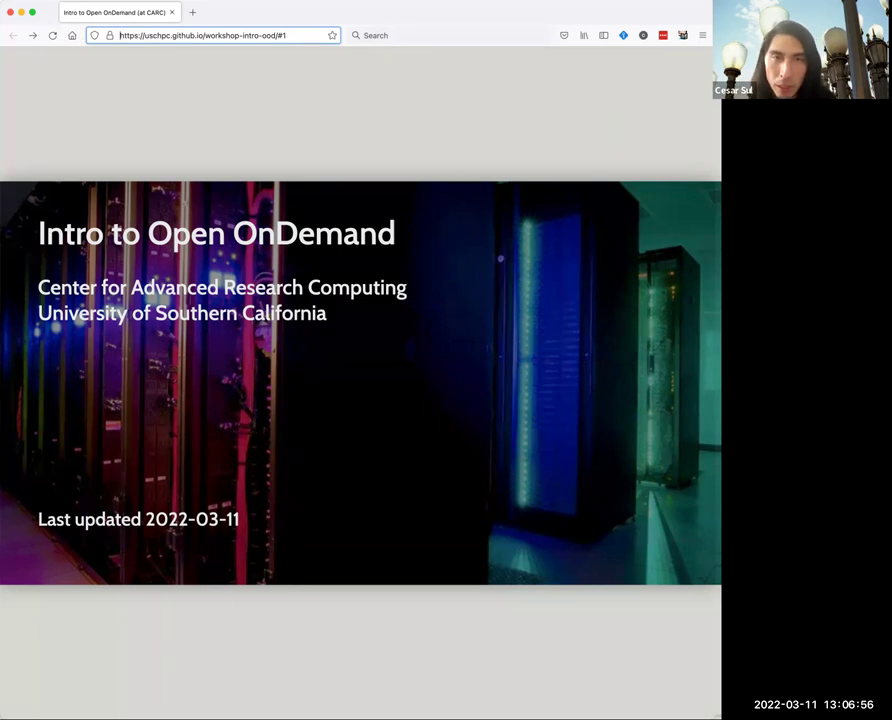
Move the Intro to Open OnDemand deck from the title slide to slide 2 of 18, Outline.
click(309, 33)
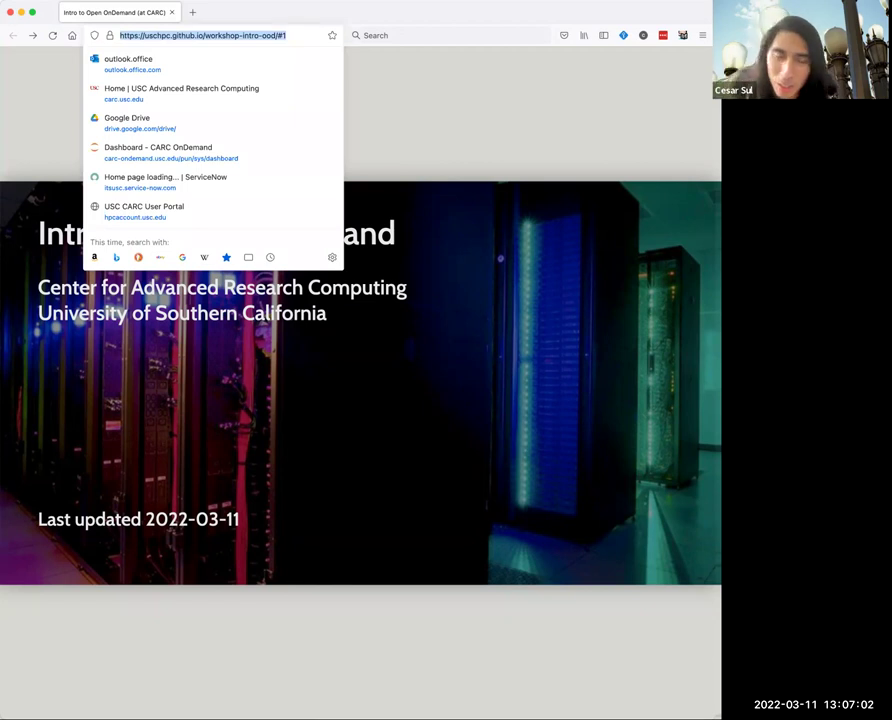
click(492, 20)
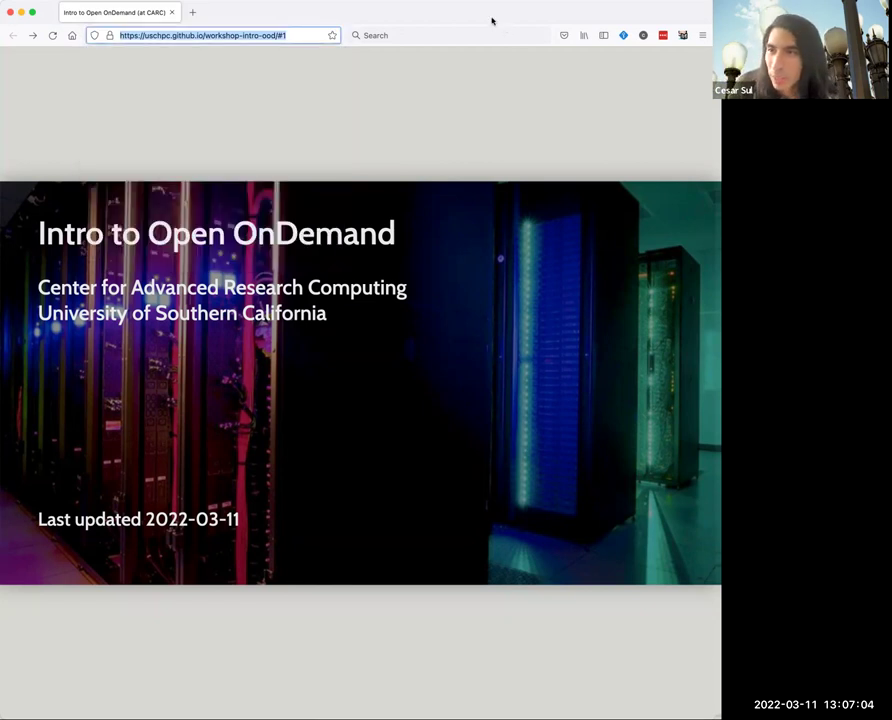
click(489, 288)
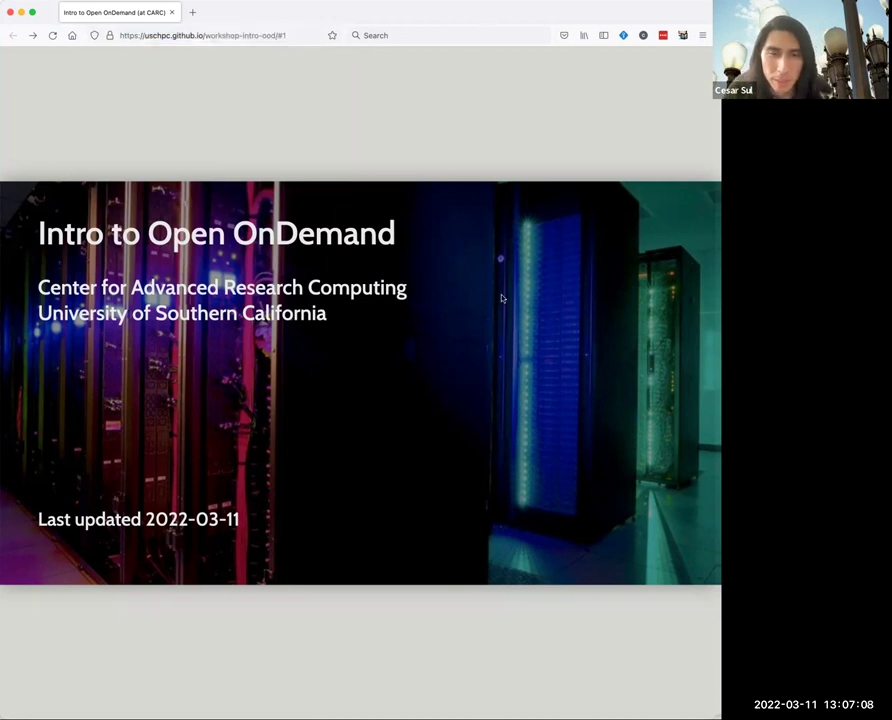
key(Right)
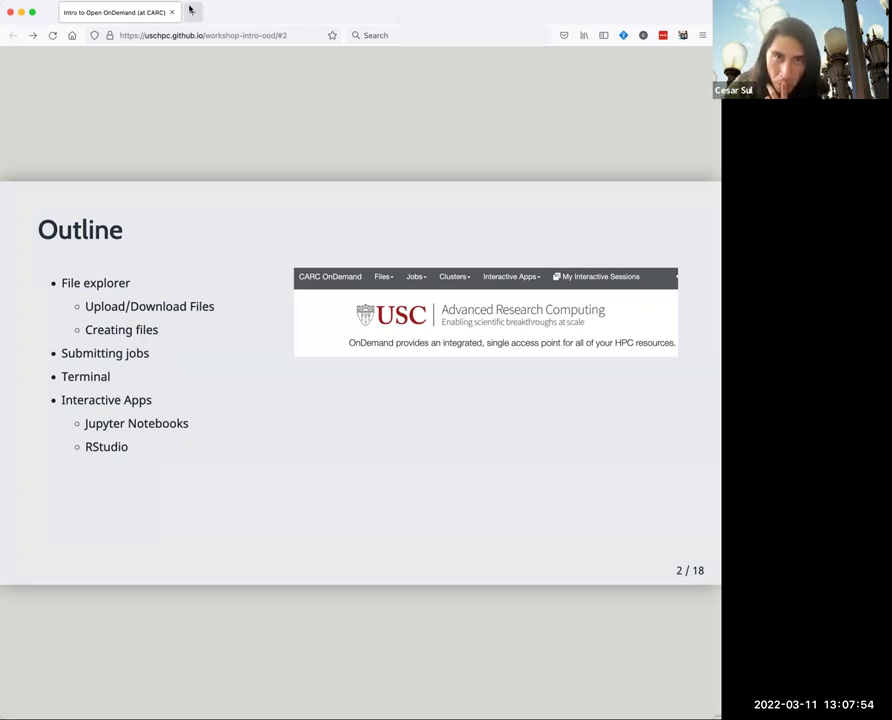
Open the dashboard screenshot link as a CARC OnDemand dashboard in a new tab.
right_click(440, 348)
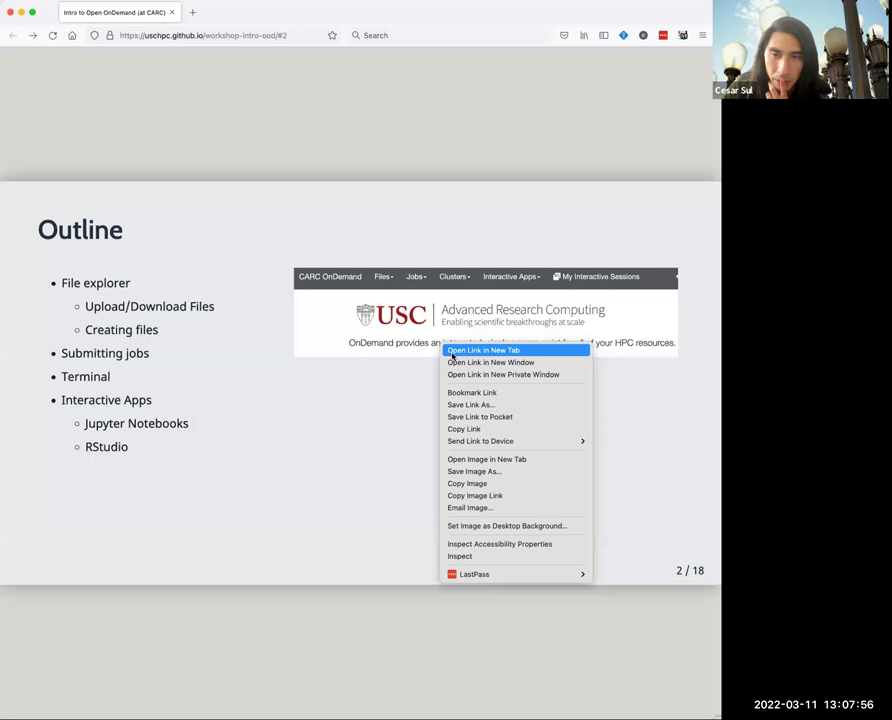
click(455, 353)
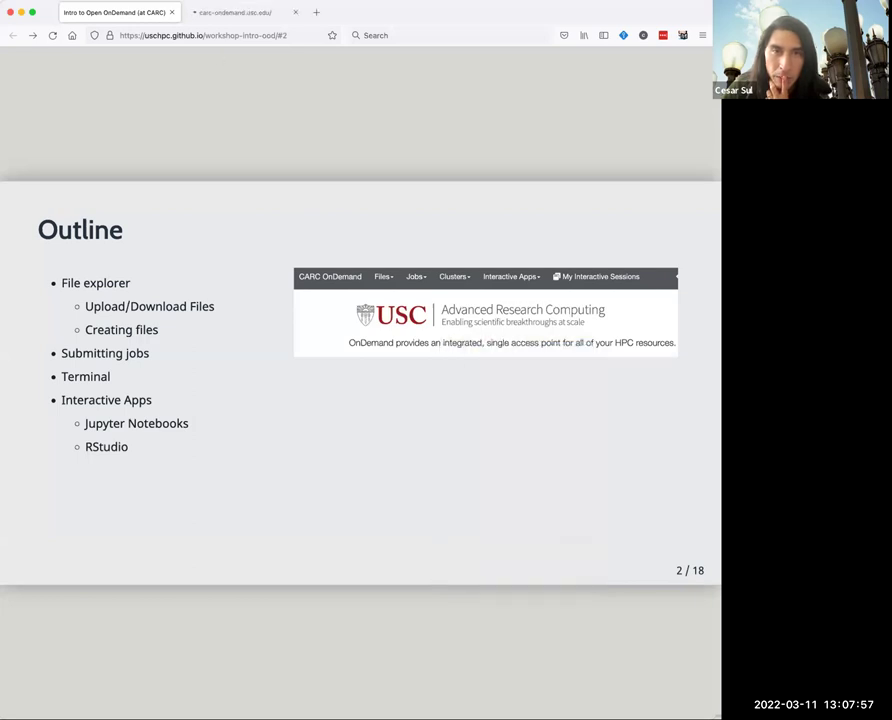
click(222, 12)
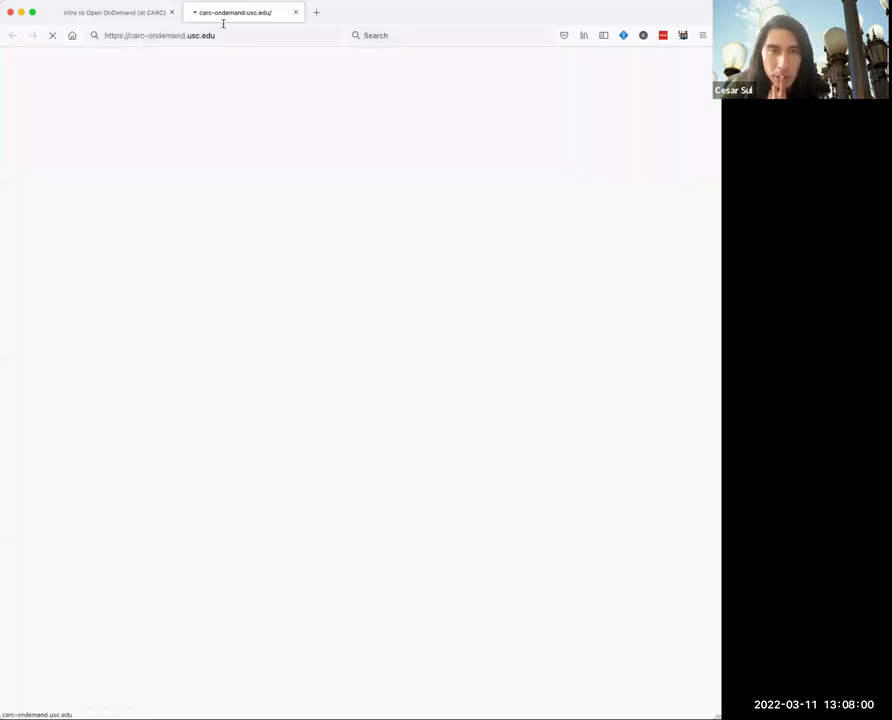
click(223, 24)
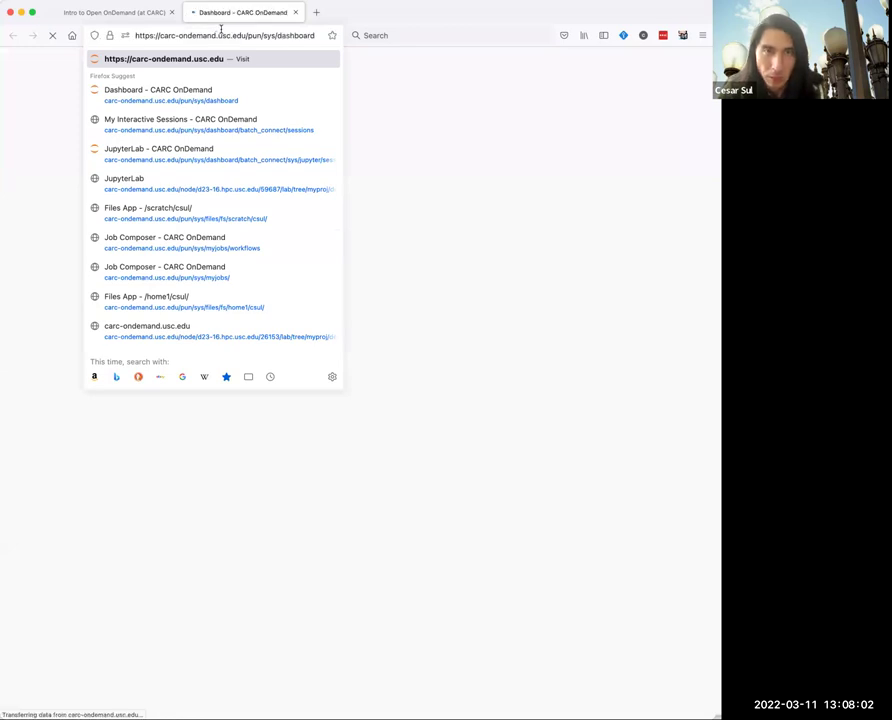
click(563, 229)
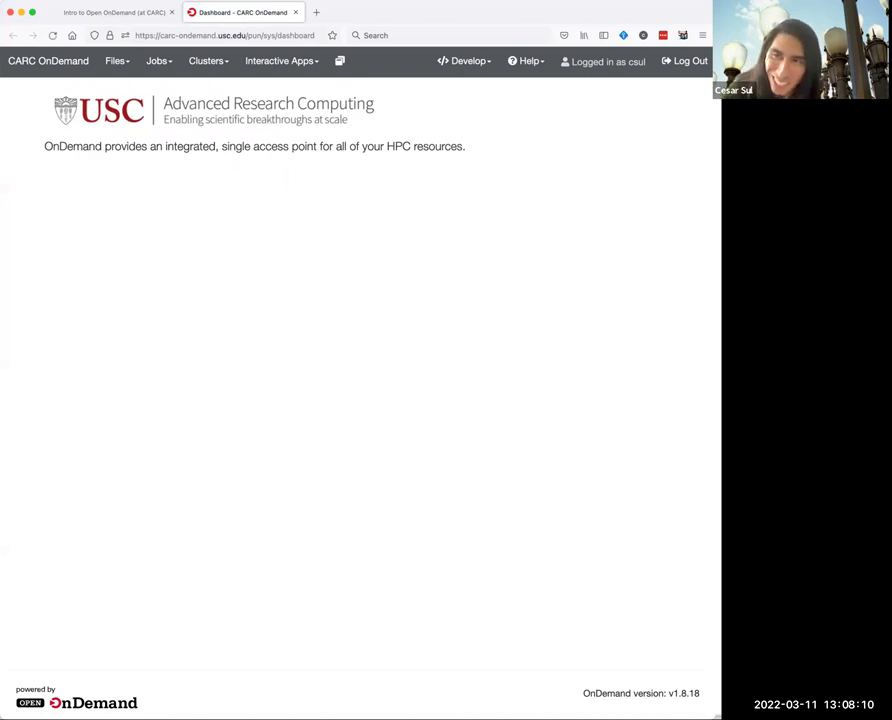
click(147, 14)
click(185, 35)
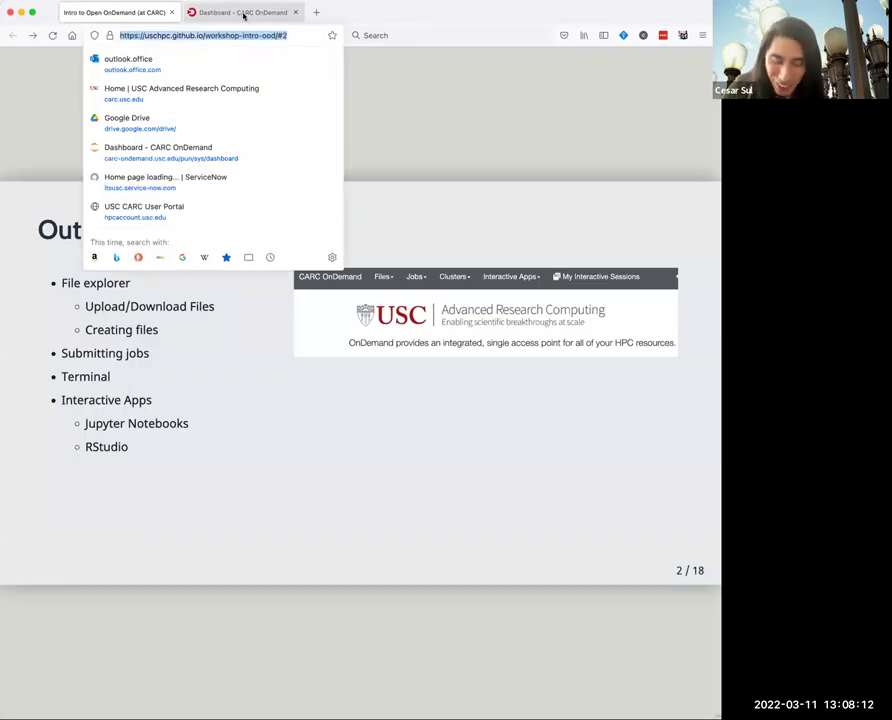
click(266, 12)
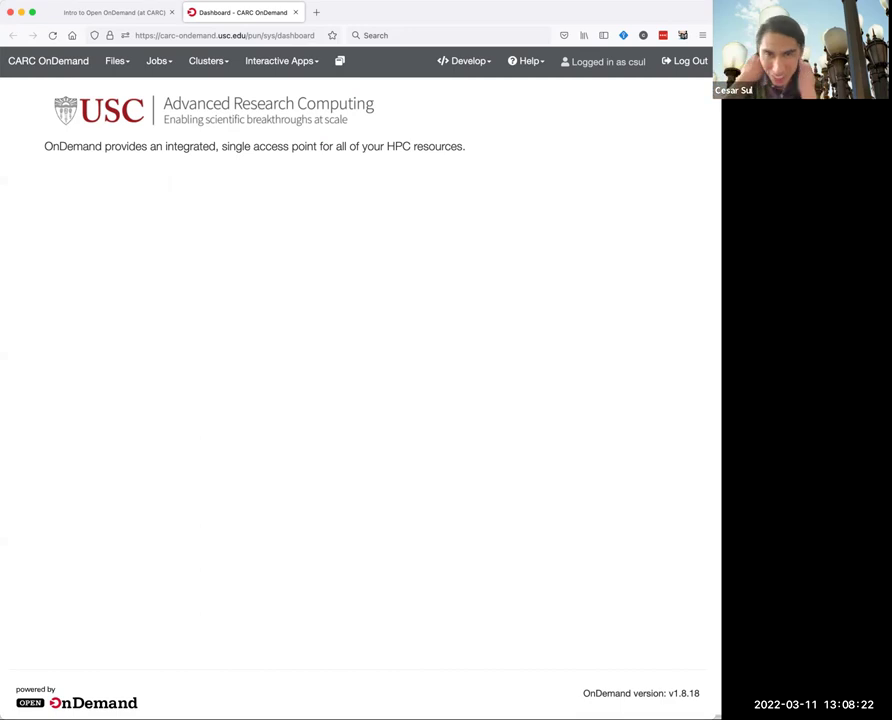
Look through the Files, Jobs, Clusters and Interactive Apps menus, then return to the Outline slide.
click(116, 61)
click(158, 61)
click(206, 62)
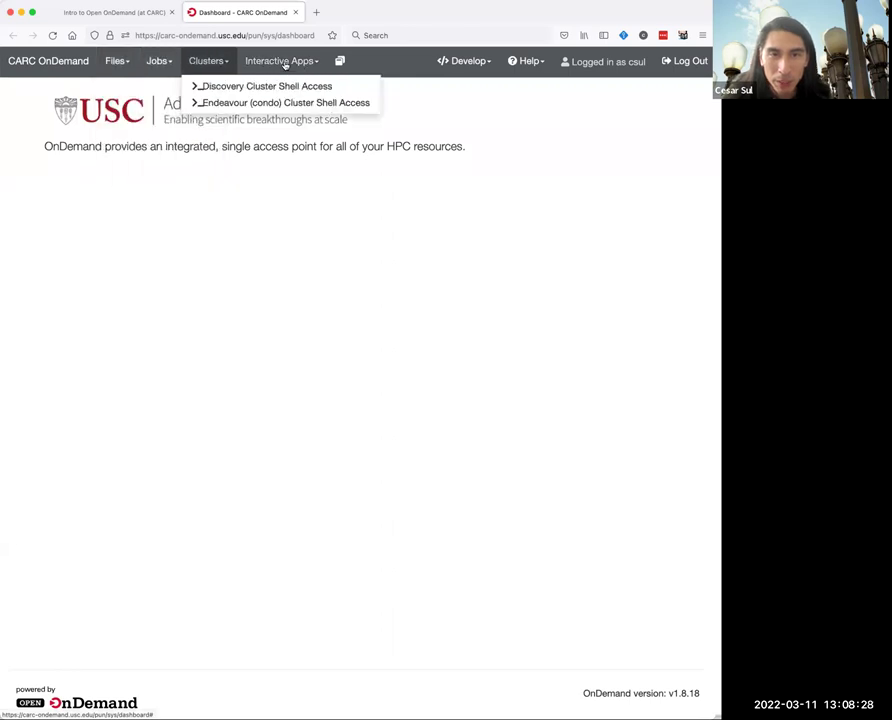
click(284, 62)
click(175, 152)
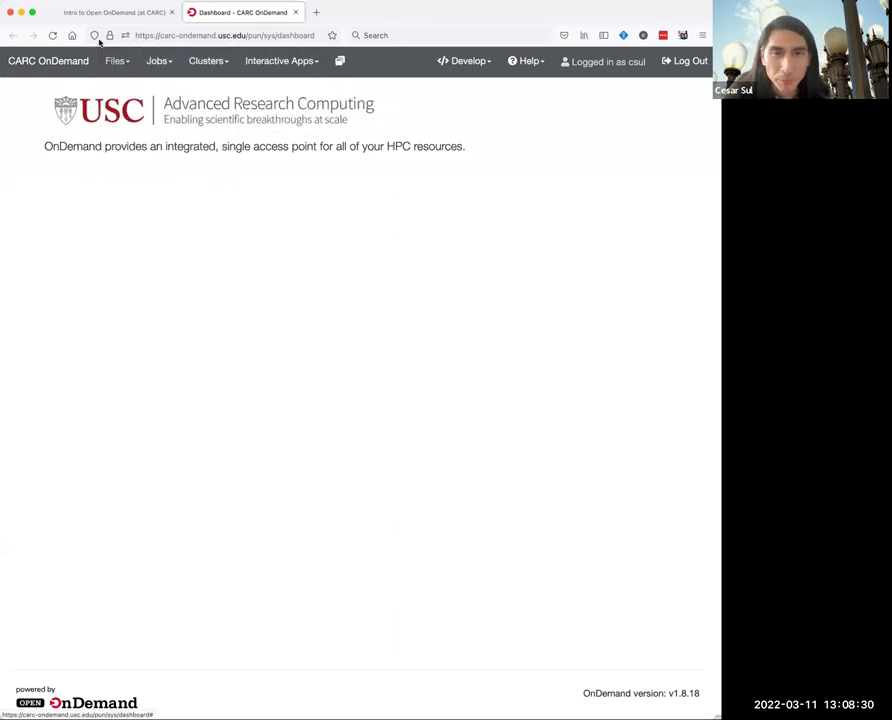
click(138, 20)
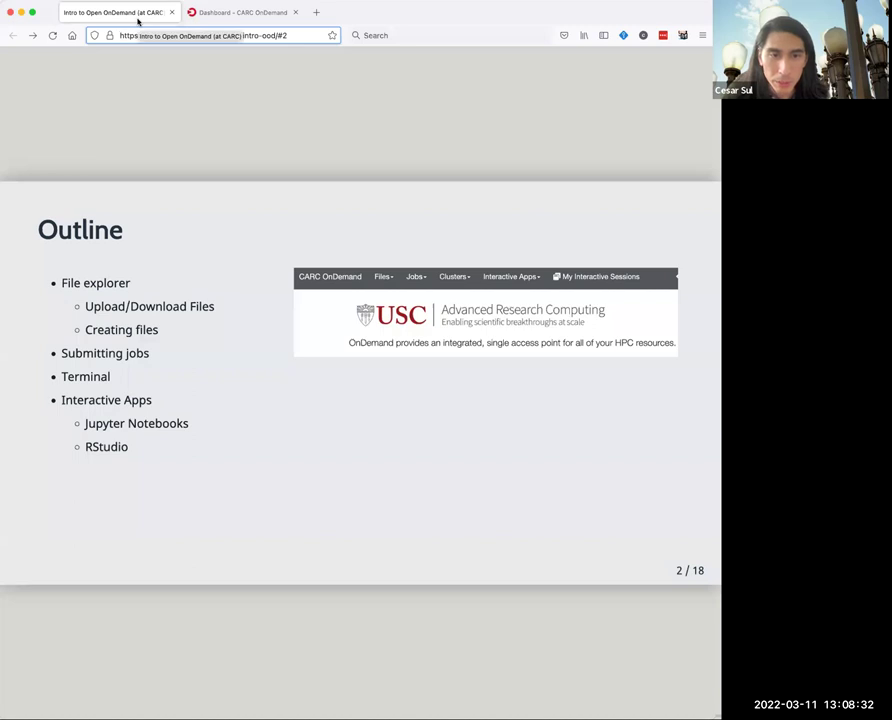
Advance to slide 3, Files tab, then show the dashboard's Files menu of home, project and scratch folders.
click(514, 407)
key(Right)
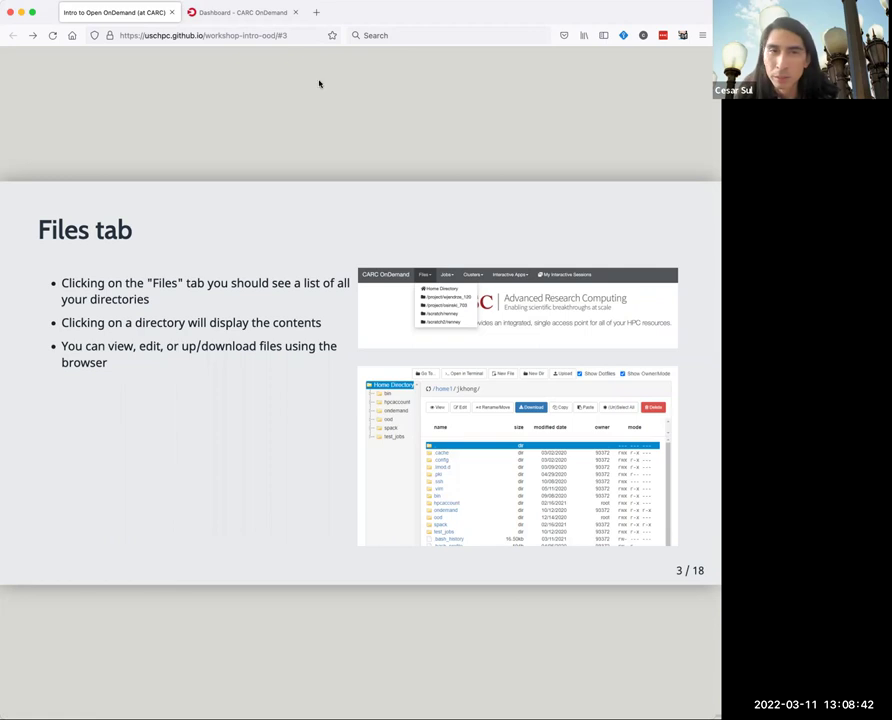
click(249, 12)
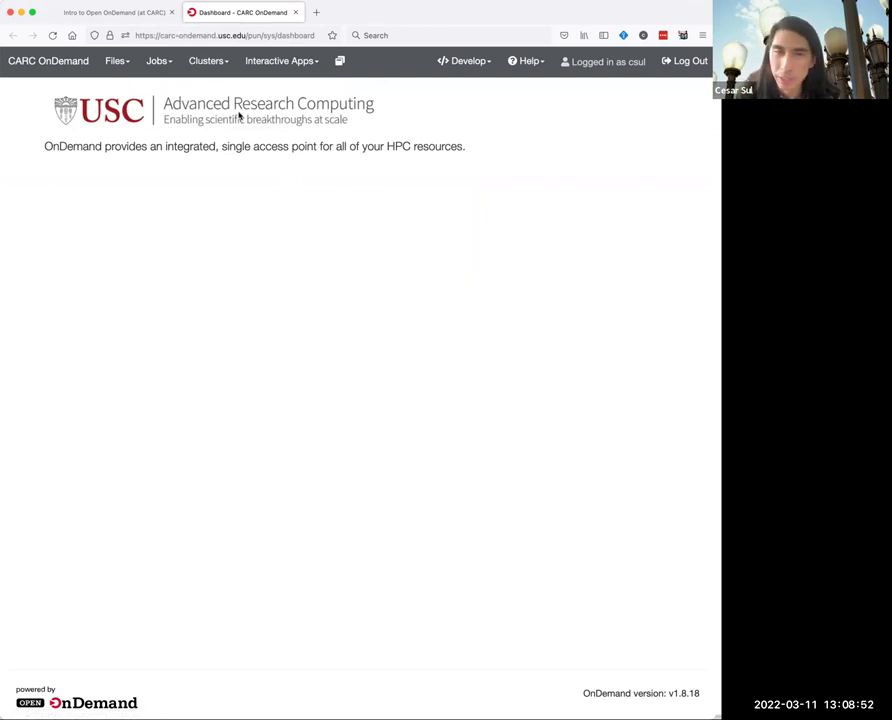
click(124, 66)
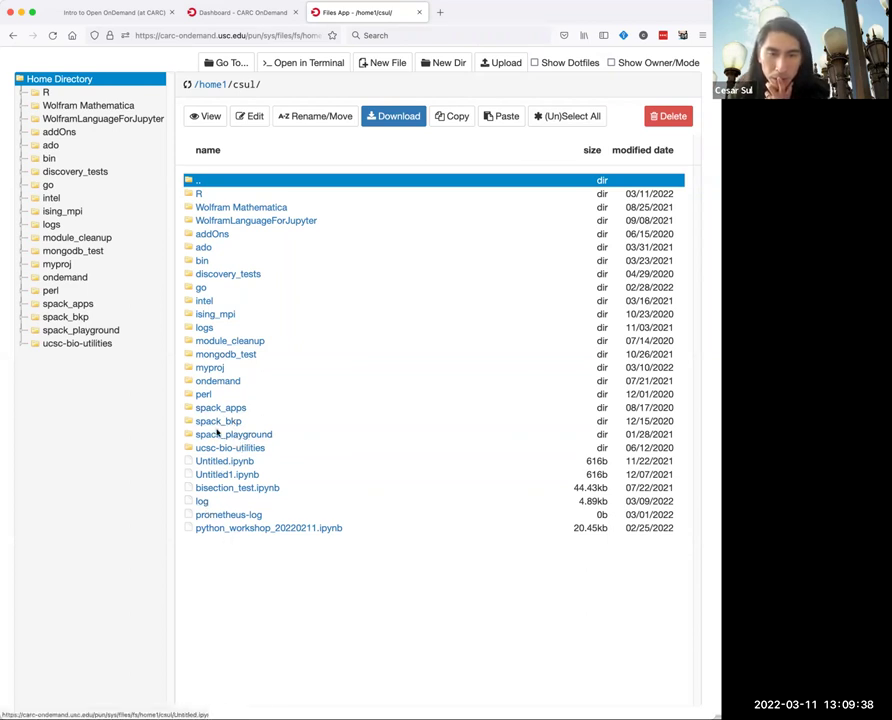
Select the log file in the /home1/csul/ file listing.
click(208, 501)
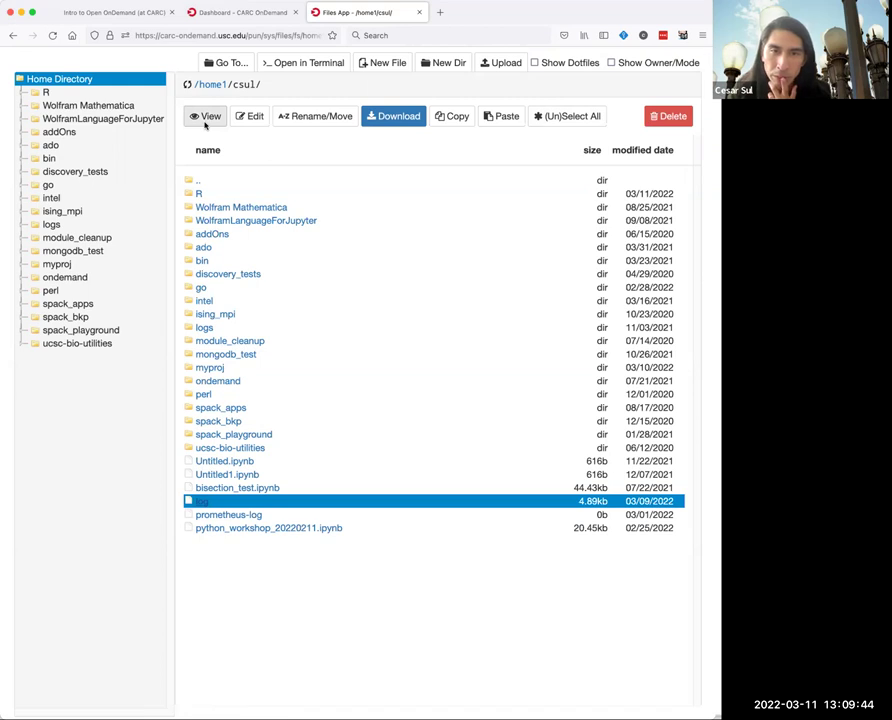
click(206, 117)
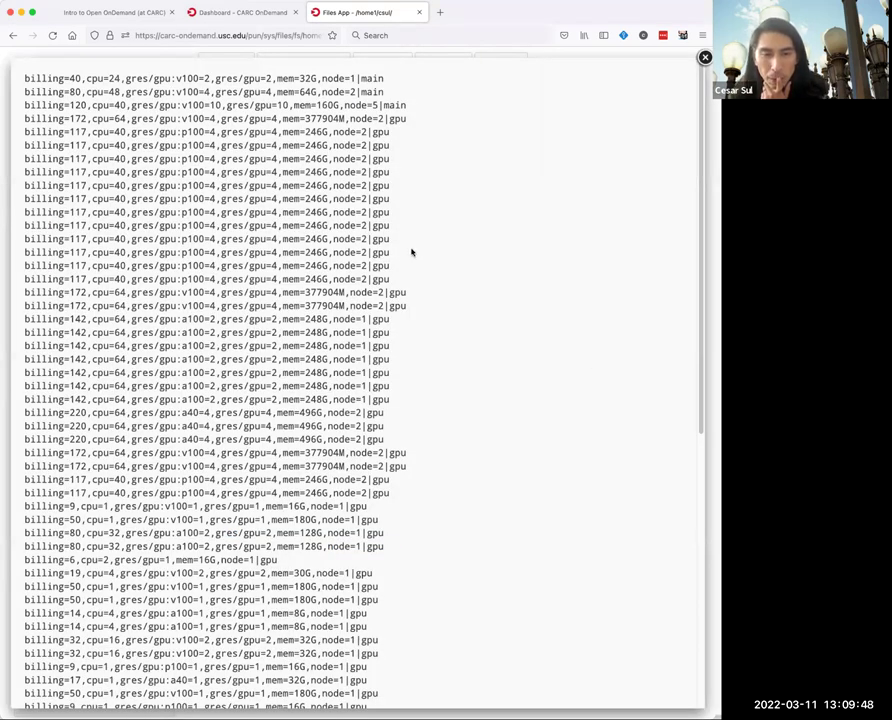
scroll(411, 252, down, 10)
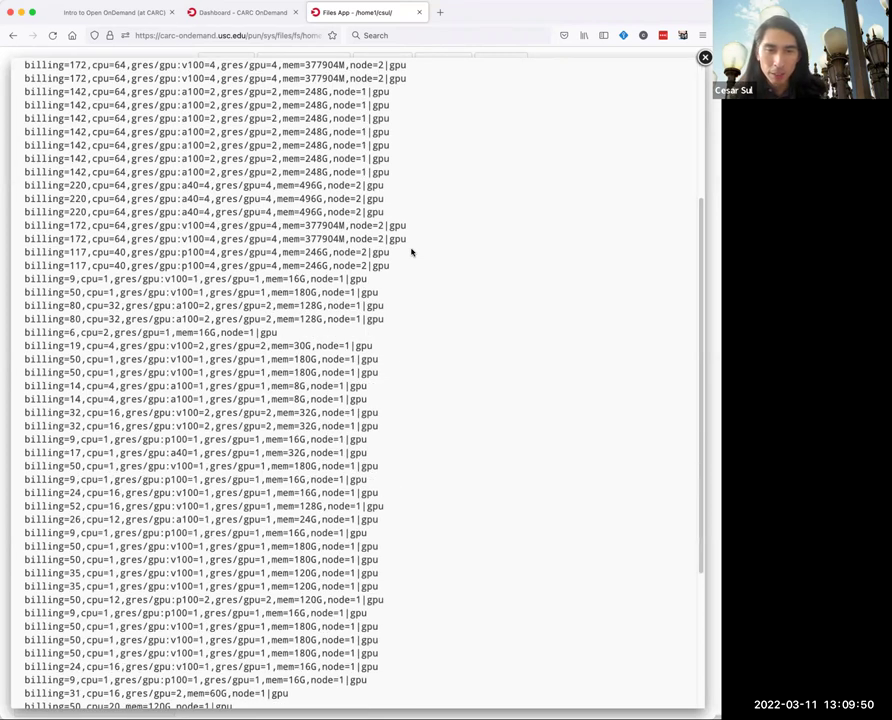
scroll(411, 252, up, 10)
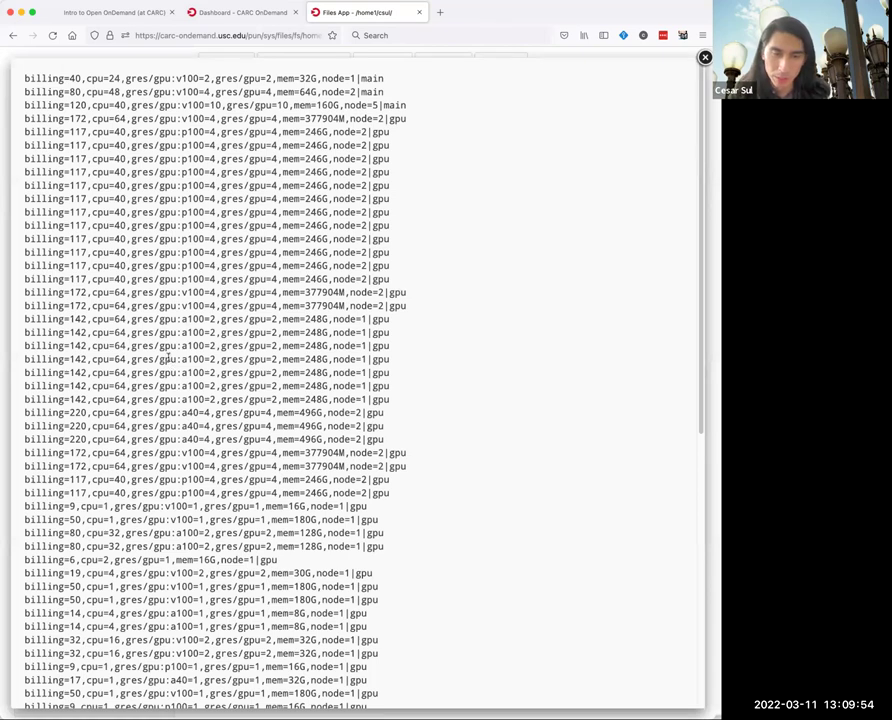
scroll(117, 248, down, 10)
scroll(166, 182, up, 10)
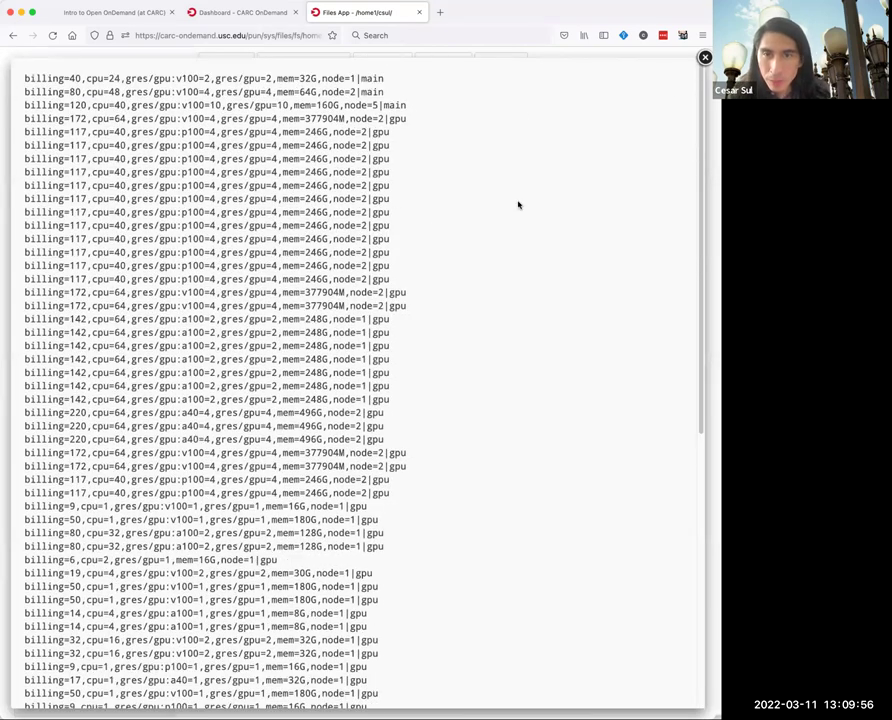
click(705, 57)
Add 'Some data about bgpu resources' atop the log file, save it, and return to the listing.
click(251, 116)
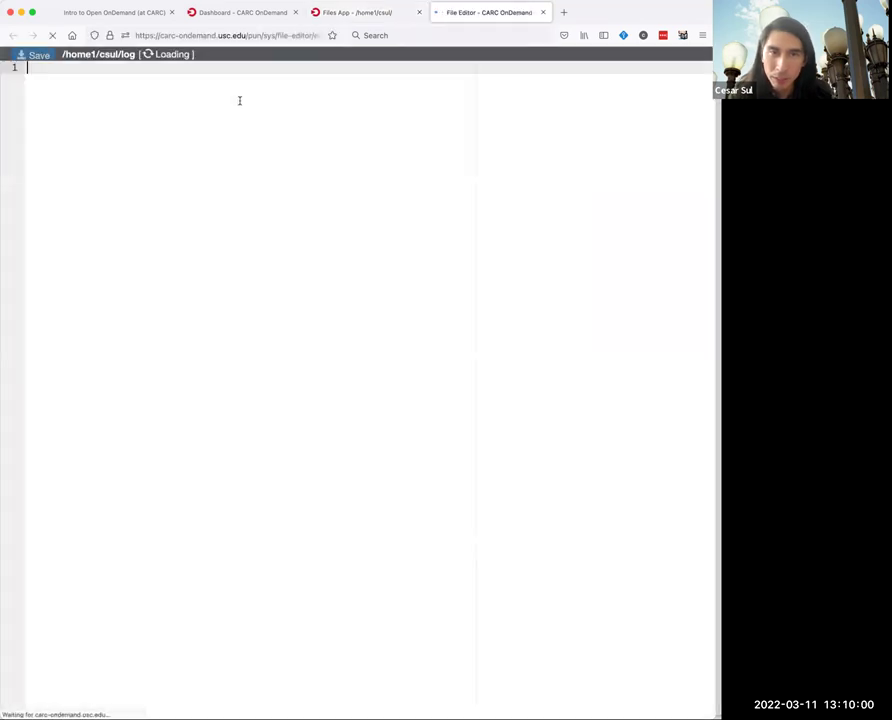
scroll(416, 530, down, 8)
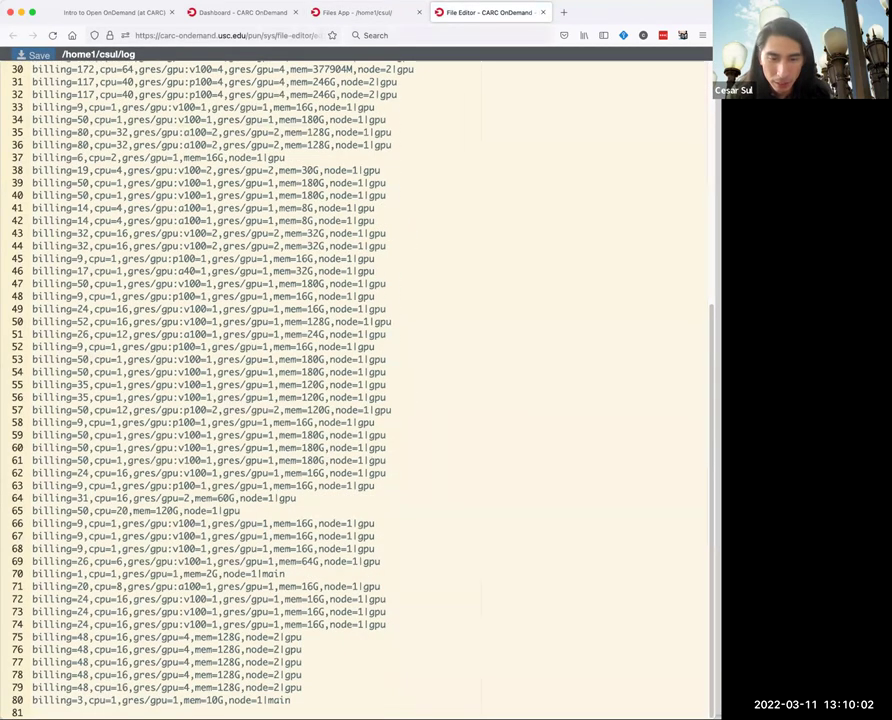
scroll(271, 239, up, 8)
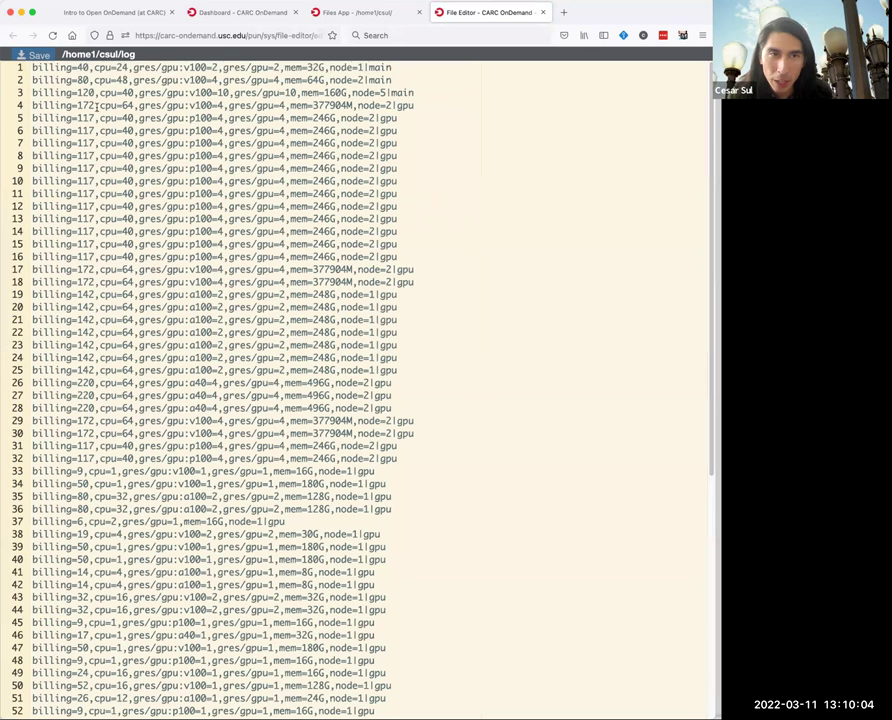
click(33, 68)
key(Return)
key(Return)
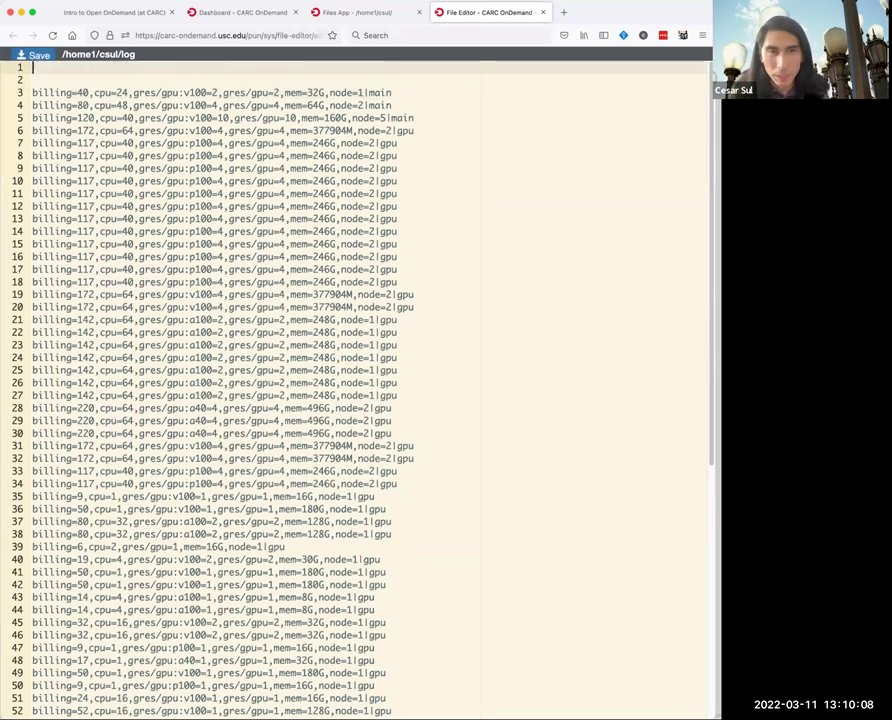
text(Some )
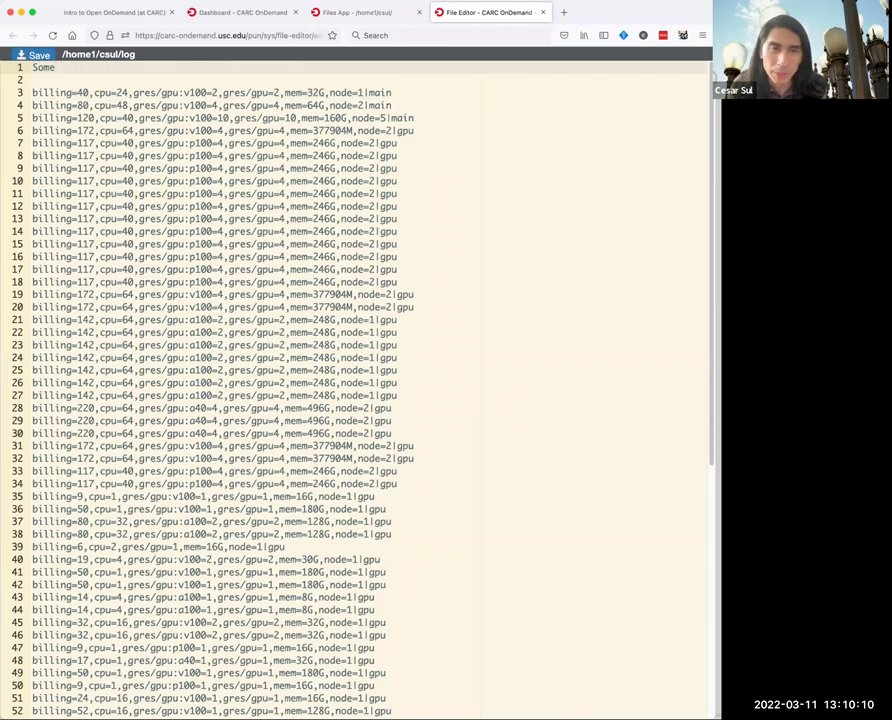
text(data about b)
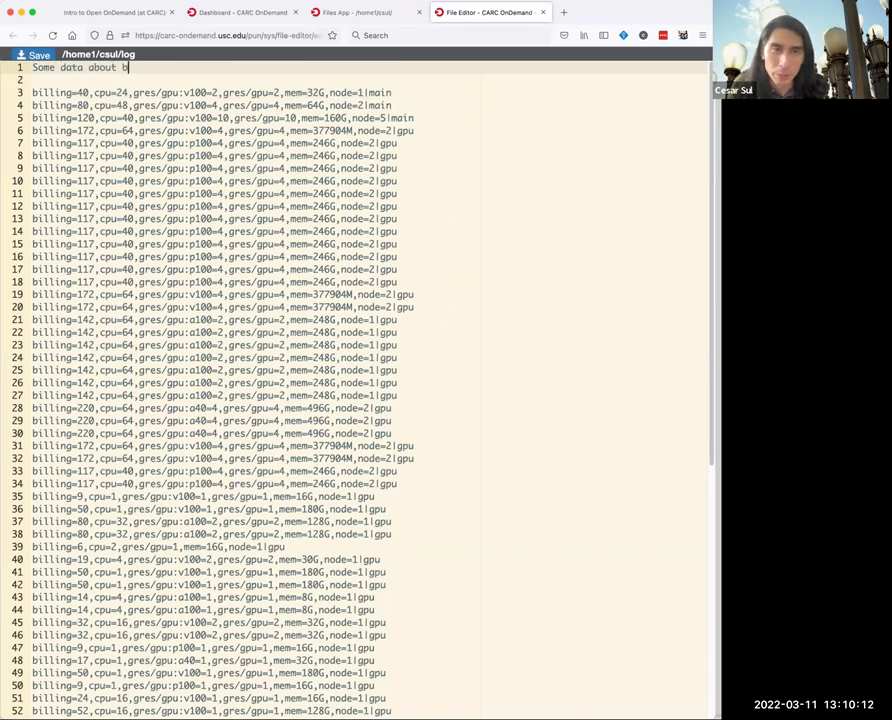
key(BackSpace)
text(gpu )
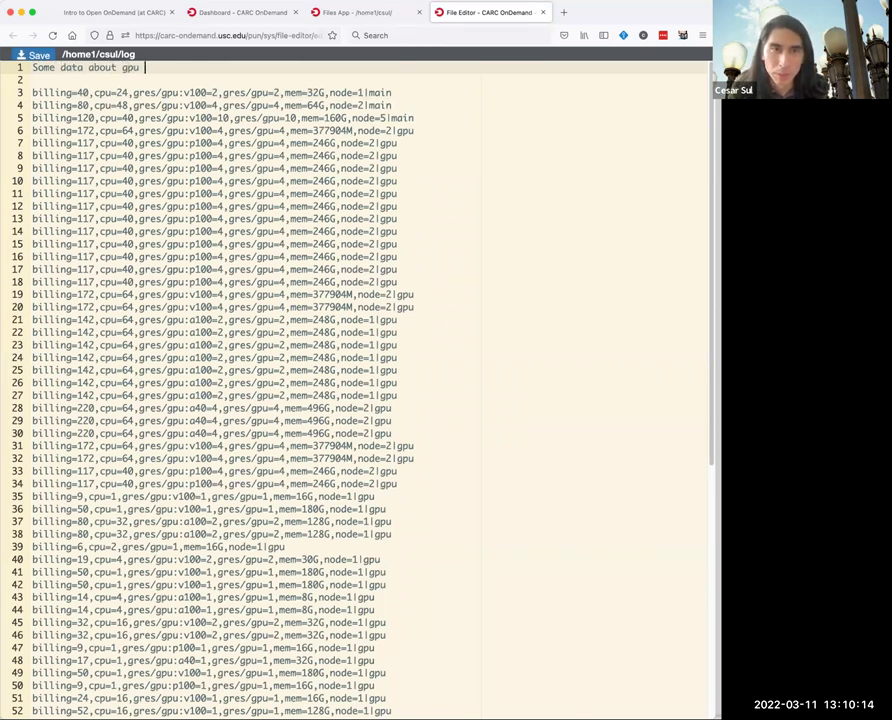
text(resources)
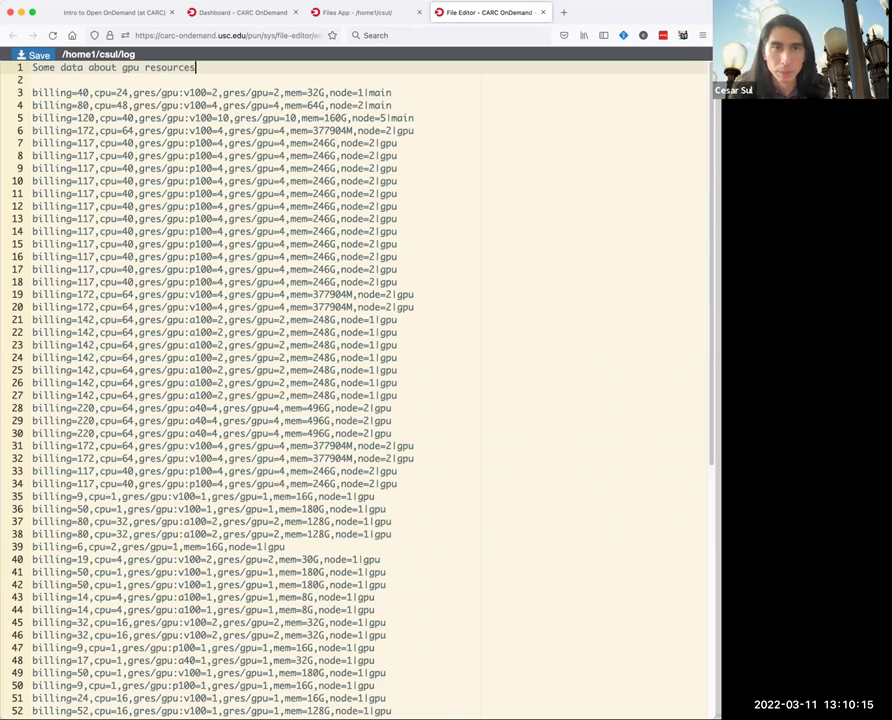
click(40, 55)
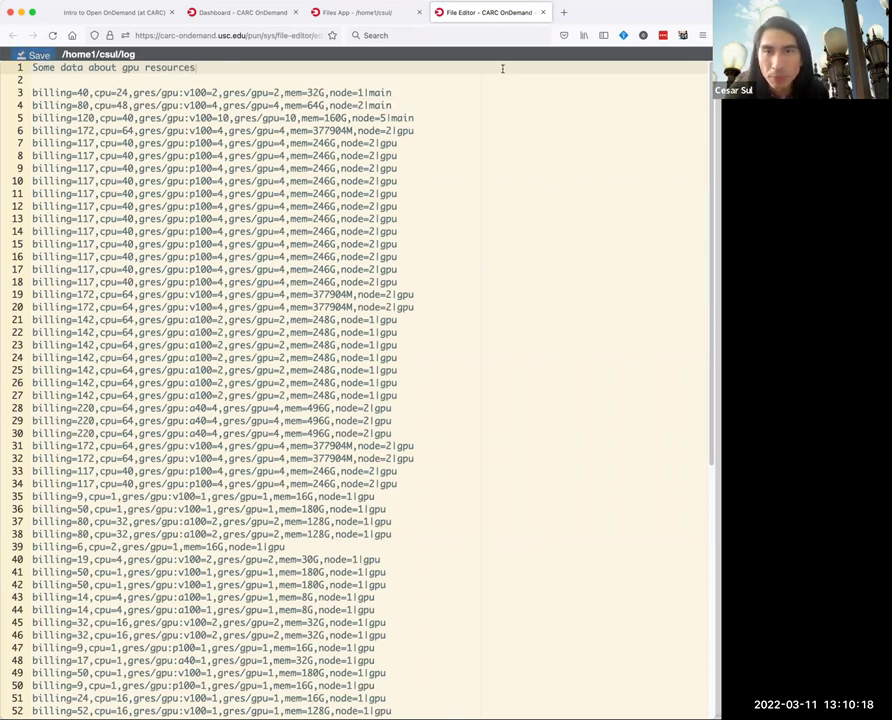
click(390, 12)
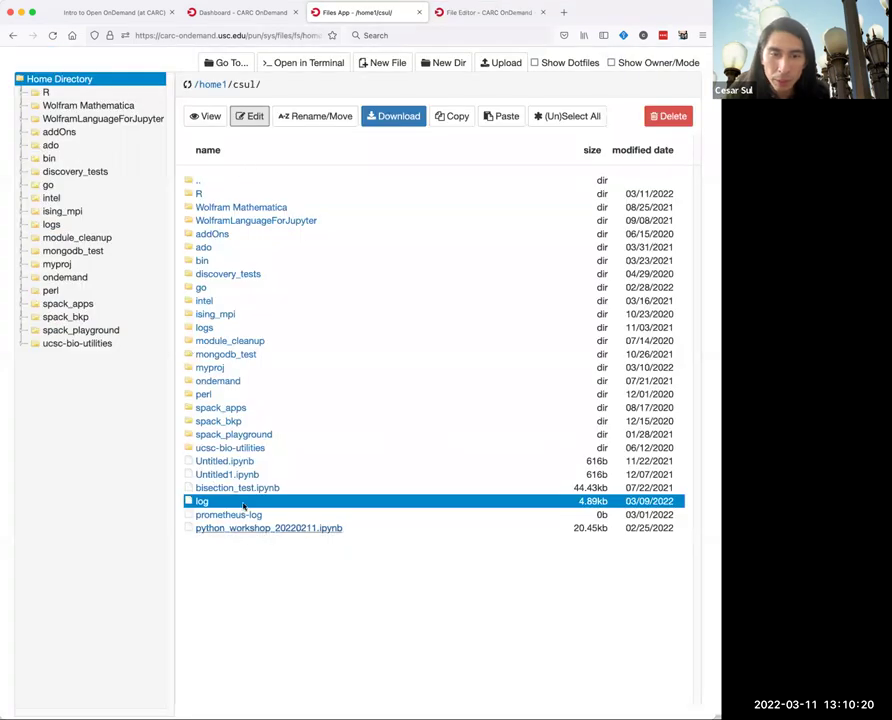
Preview the log file's contents, then use Go To to jump to /scratch/csul.
click(207, 116)
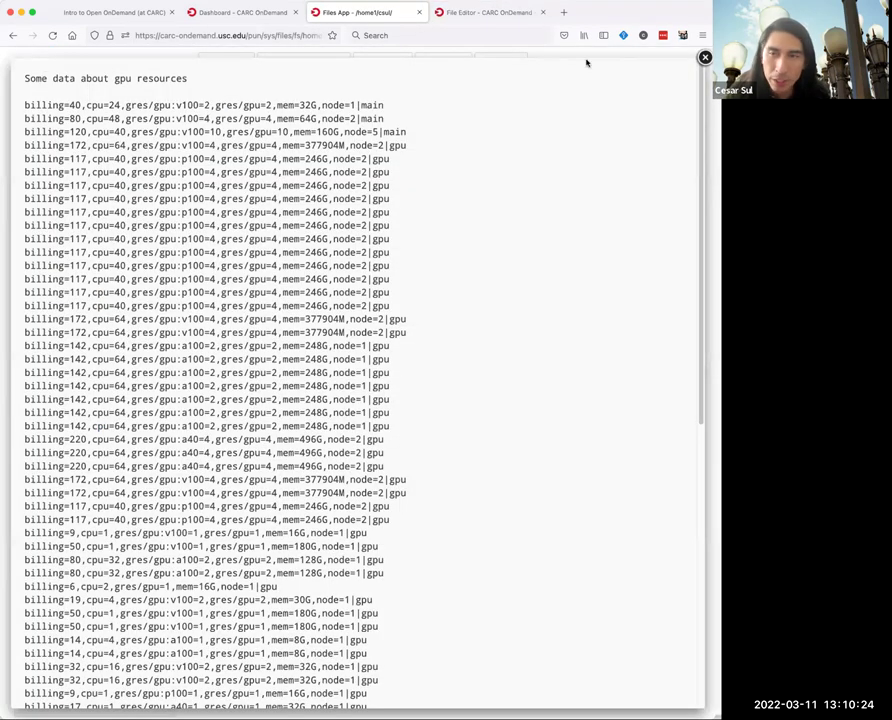
key(Escape)
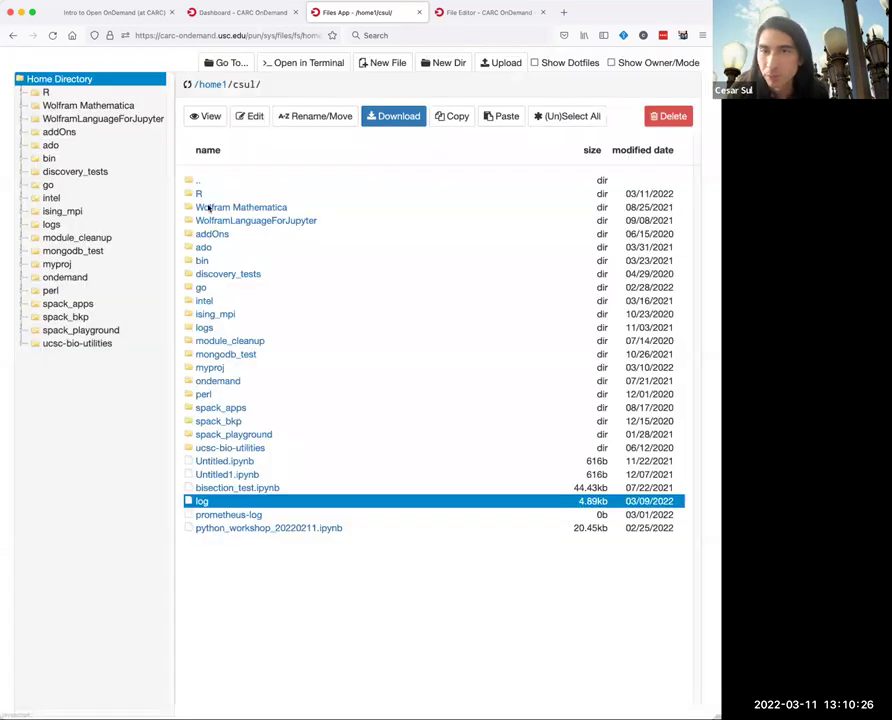
click(232, 62)
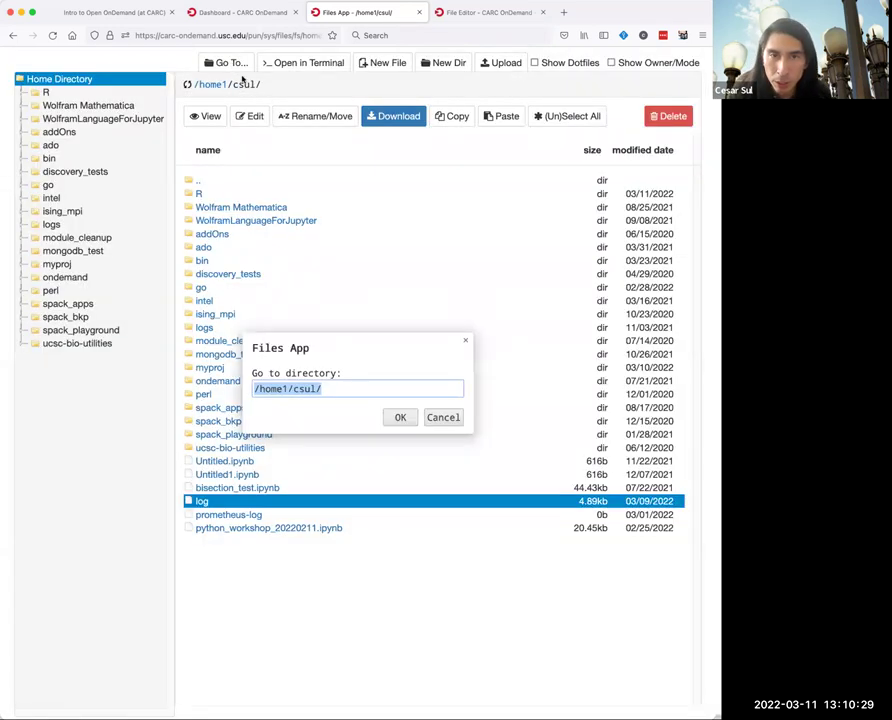
click(316, 389)
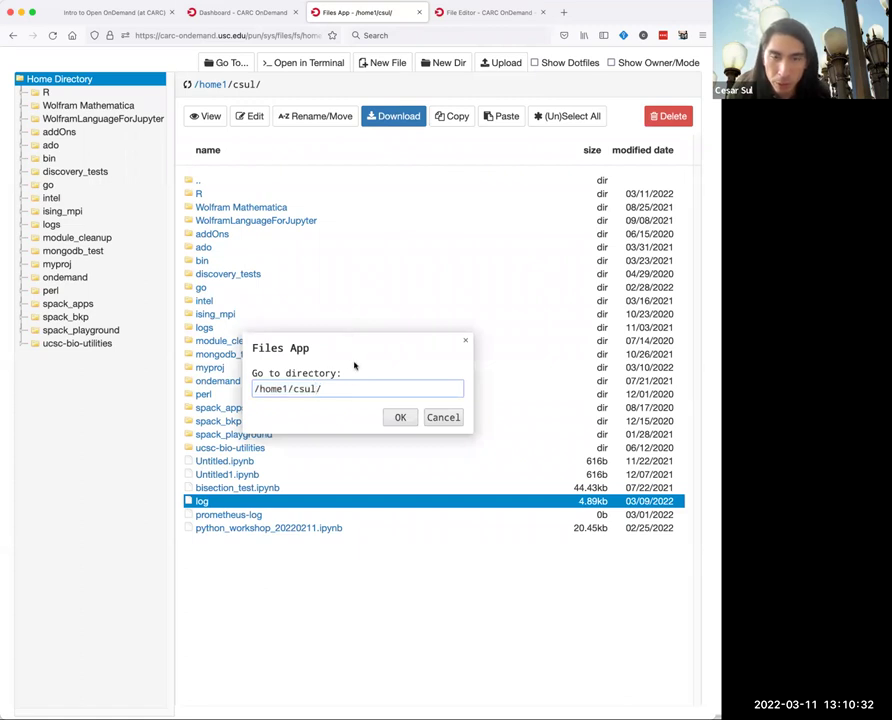
drag(346, 388, 144, 367)
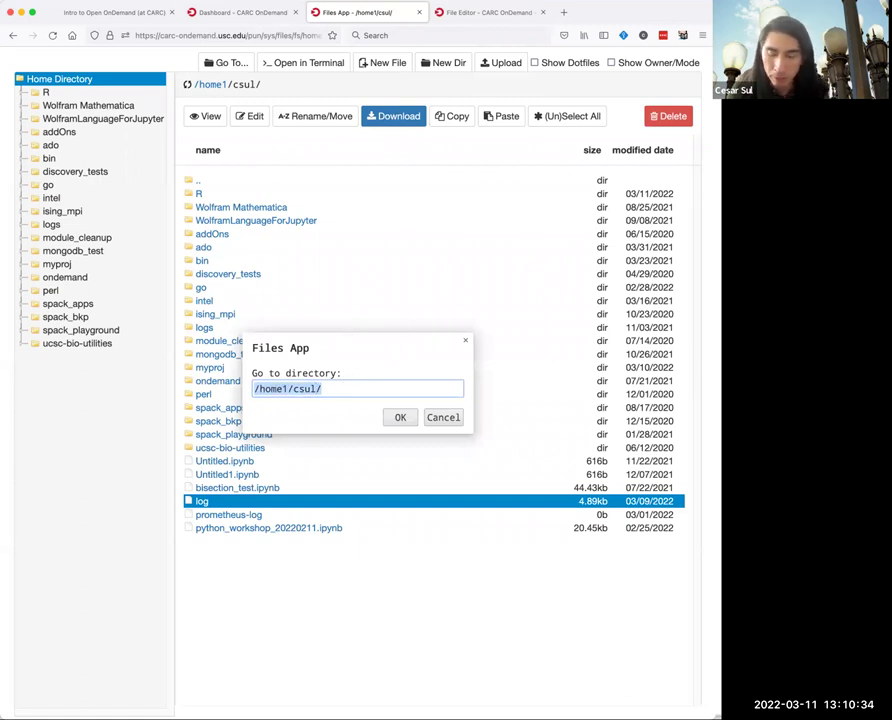
text(/)
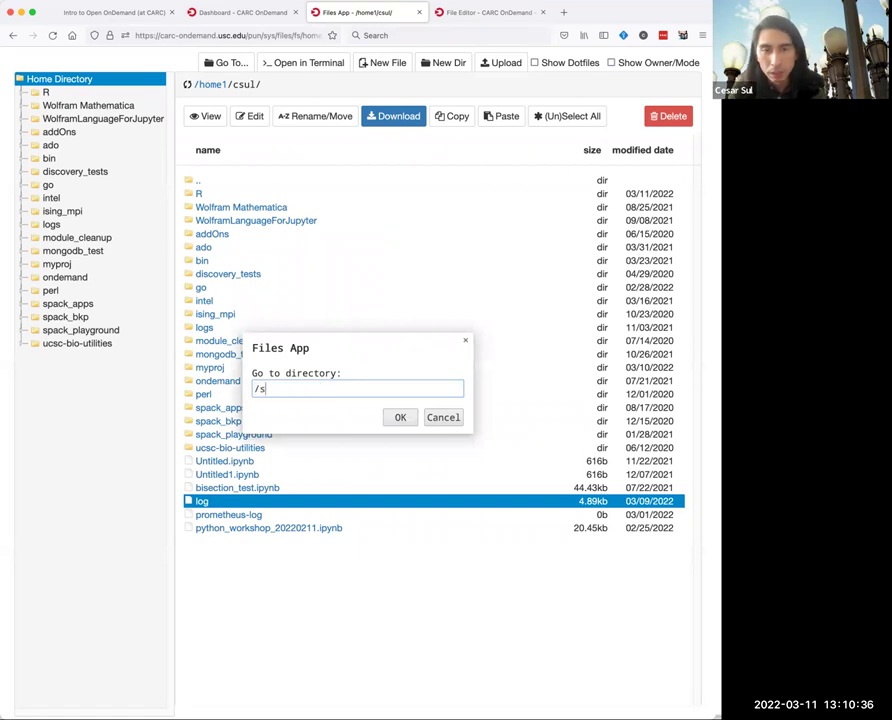
text(scratch/csul)
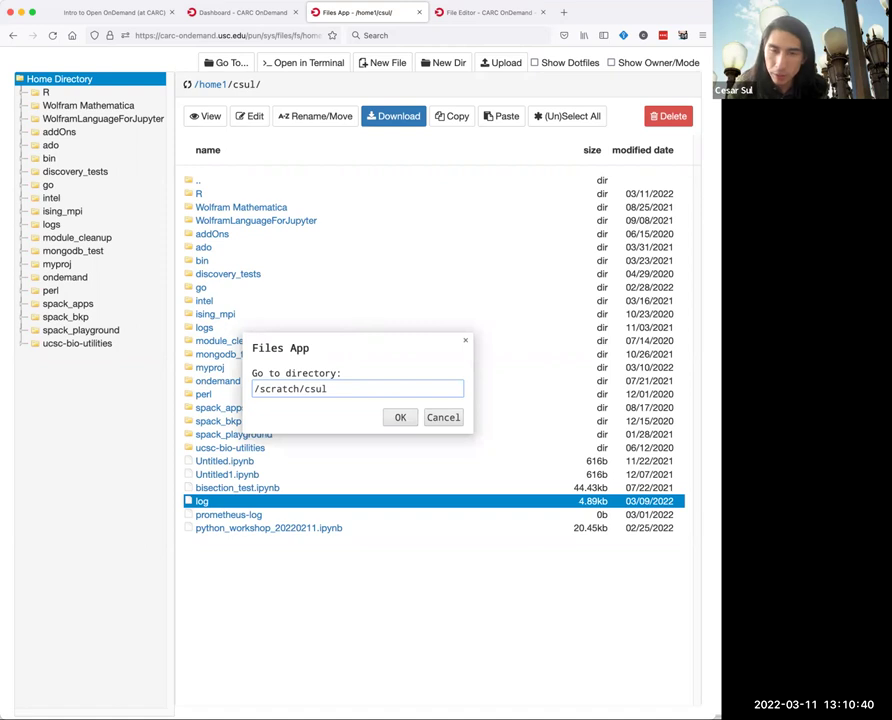
key(Return)
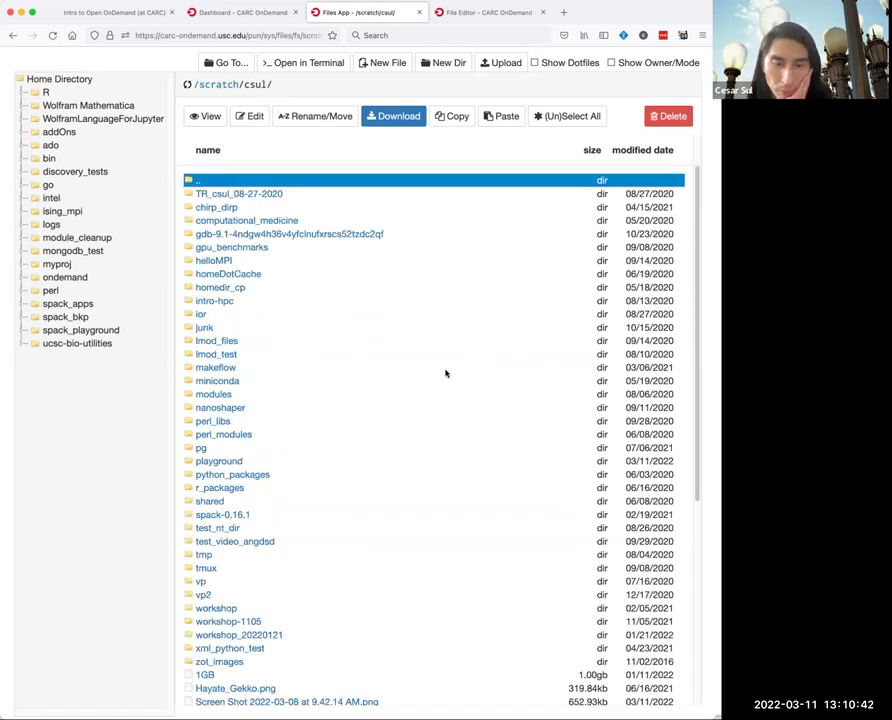
Select cool.bmp in the /scratch/csul/ listing and view the image.
scroll(446, 373, down, 10)
scroll(432, 440, up, 10)
scroll(432, 436, down, 10)
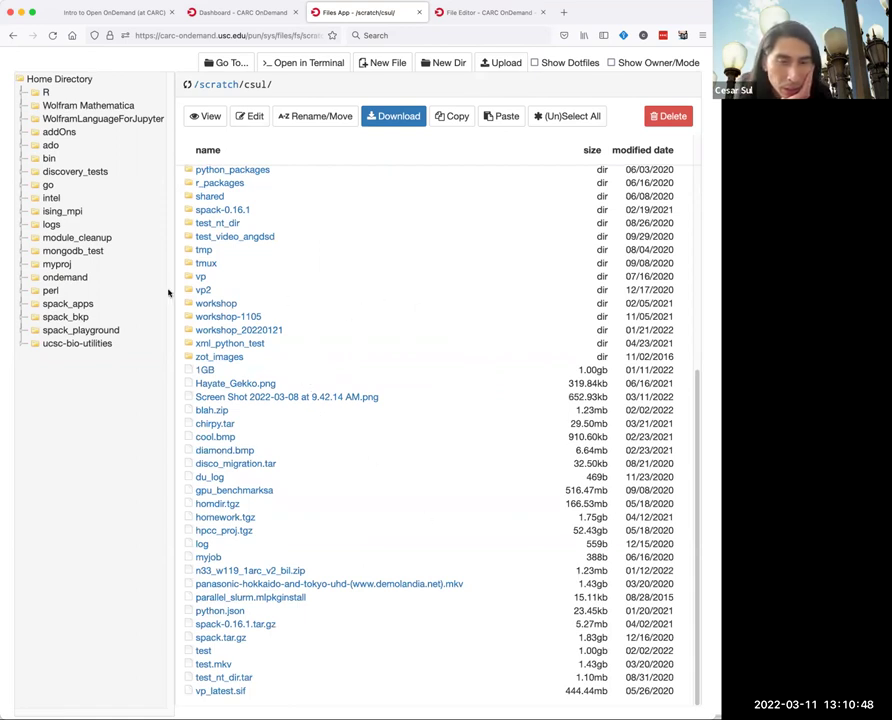
click(222, 438)
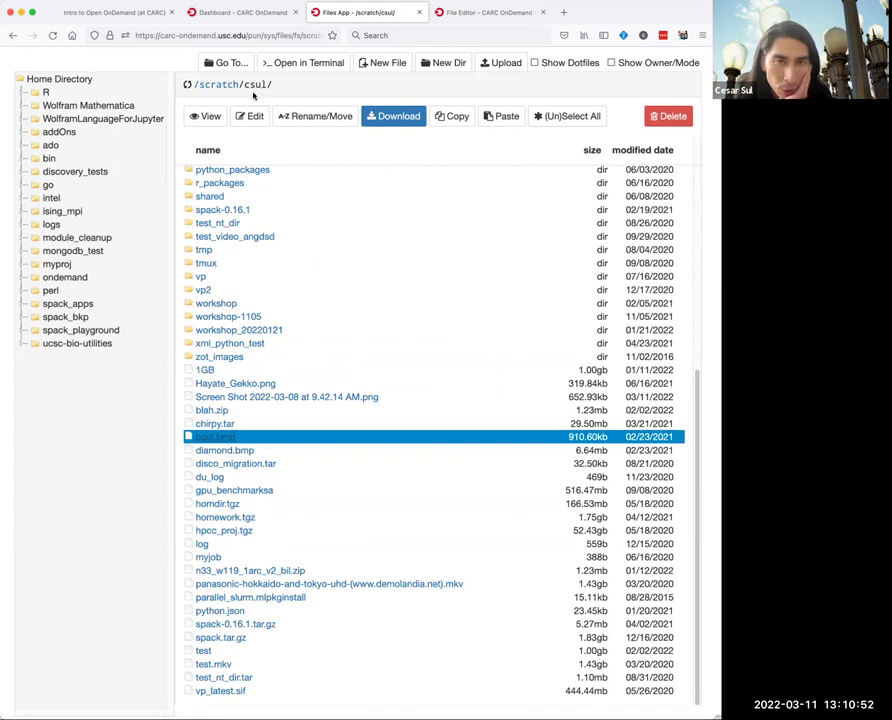
click(211, 117)
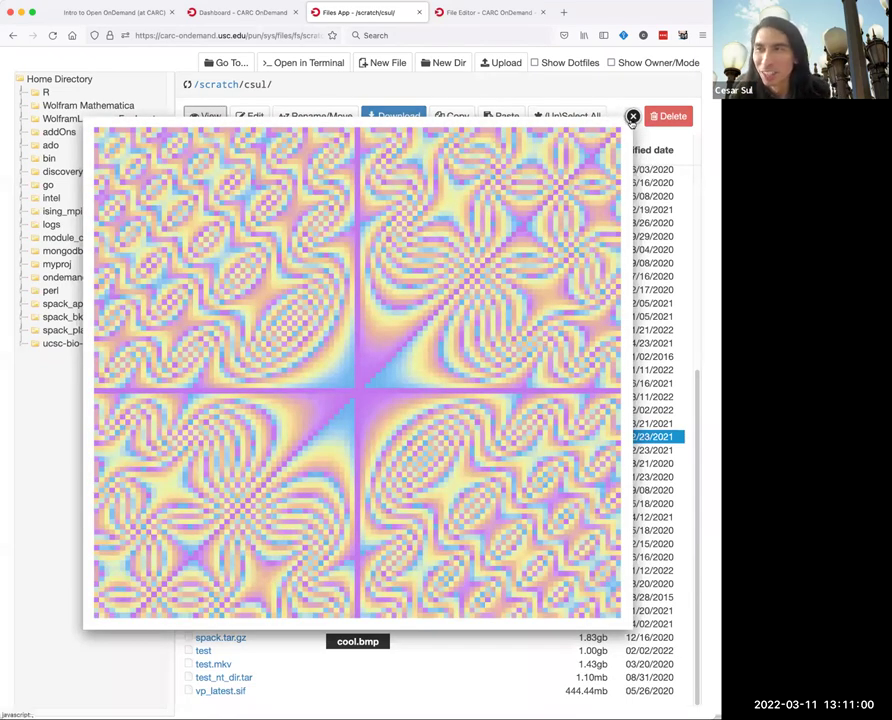
Close the image preview and download cool.bmp to the local computer.
click(632, 117)
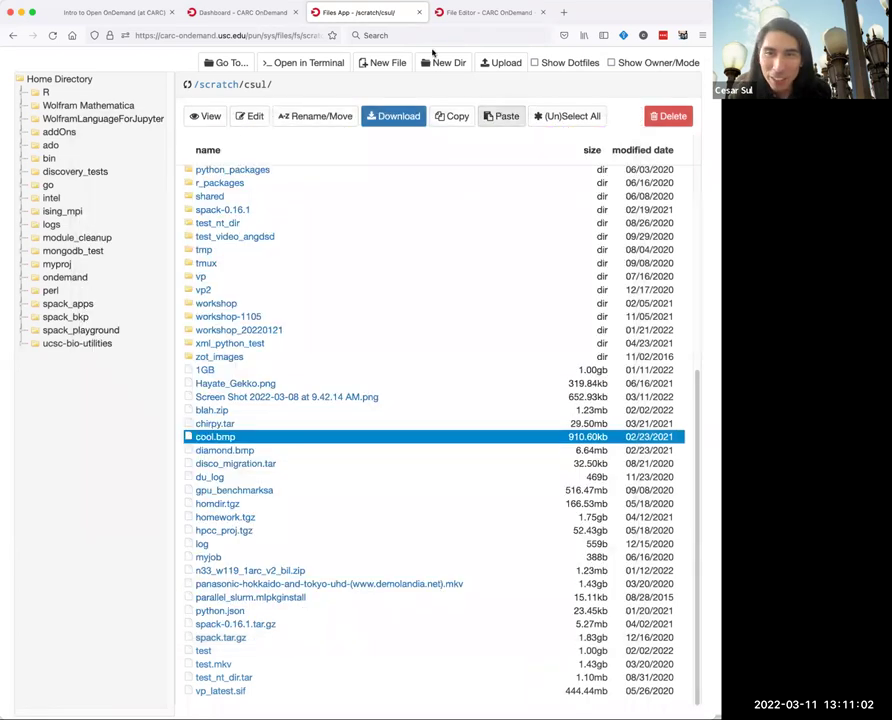
click(404, 113)
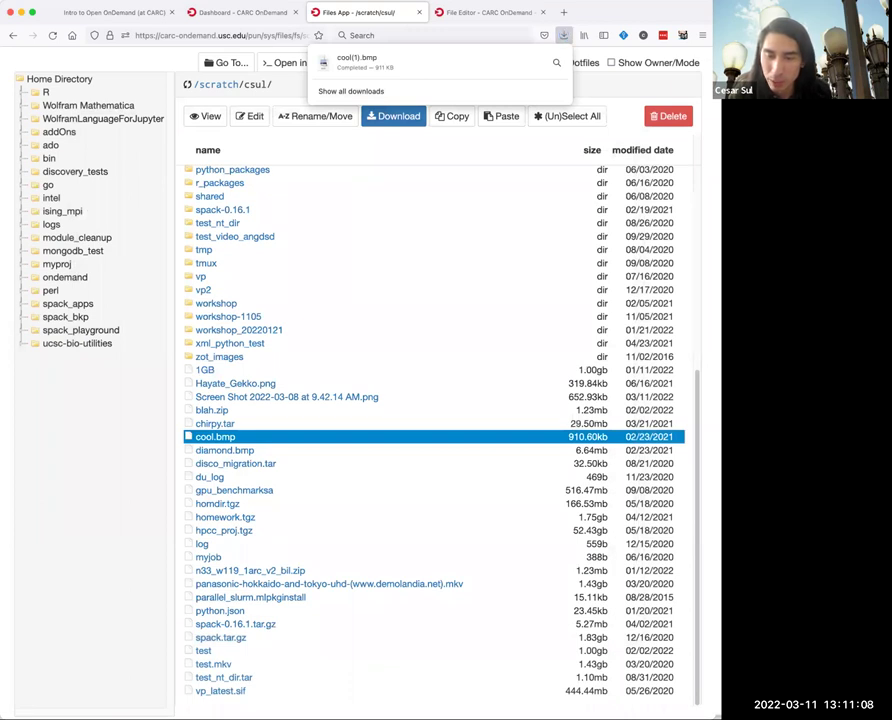
key(Escape)
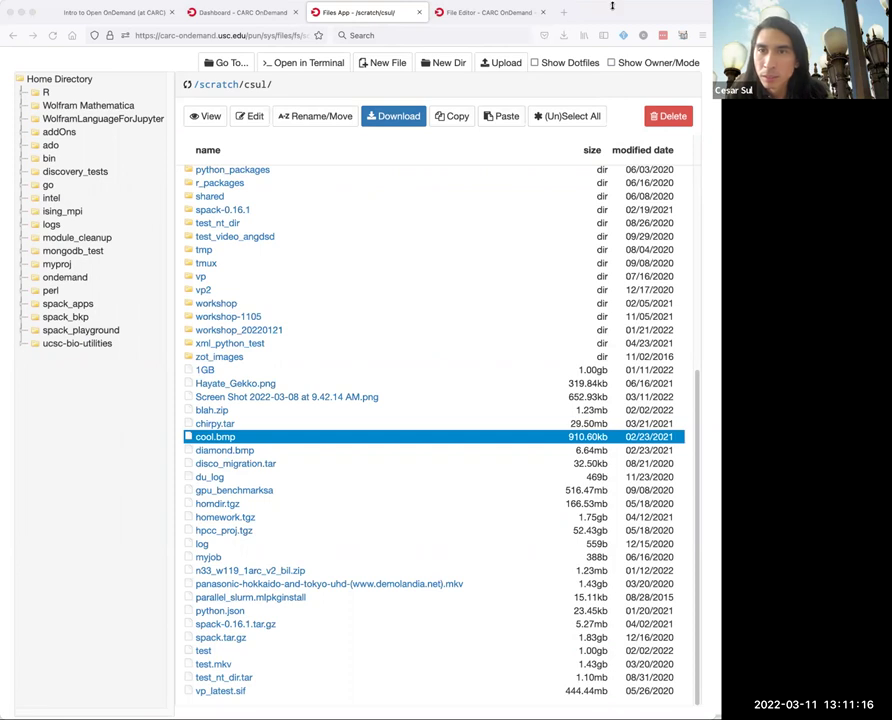
Upload cesar_pegasus-presentation.html from the Desktop and view it in a new tab.
click(500, 64)
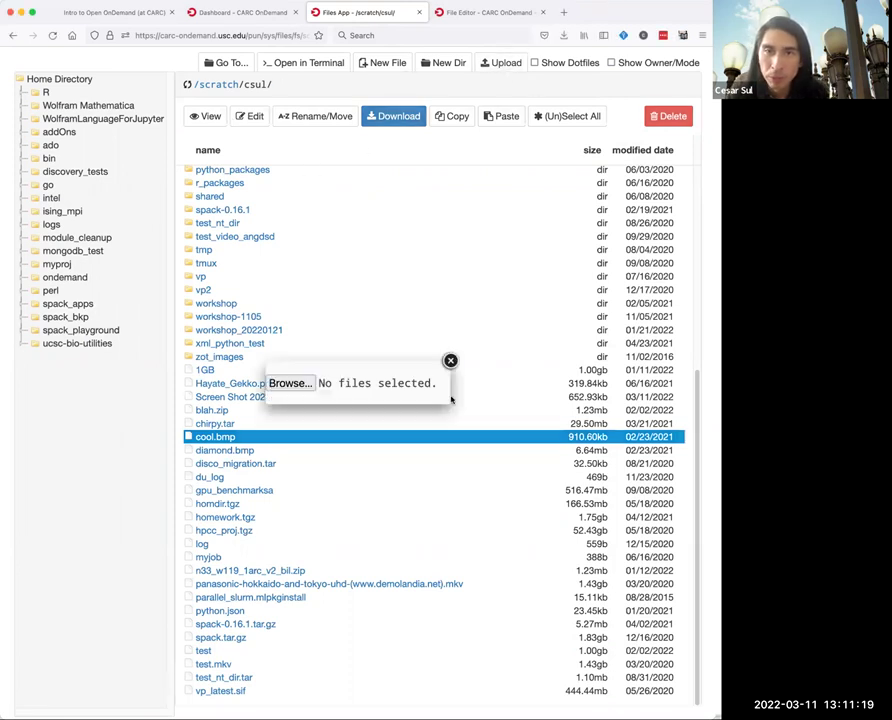
click(290, 383)
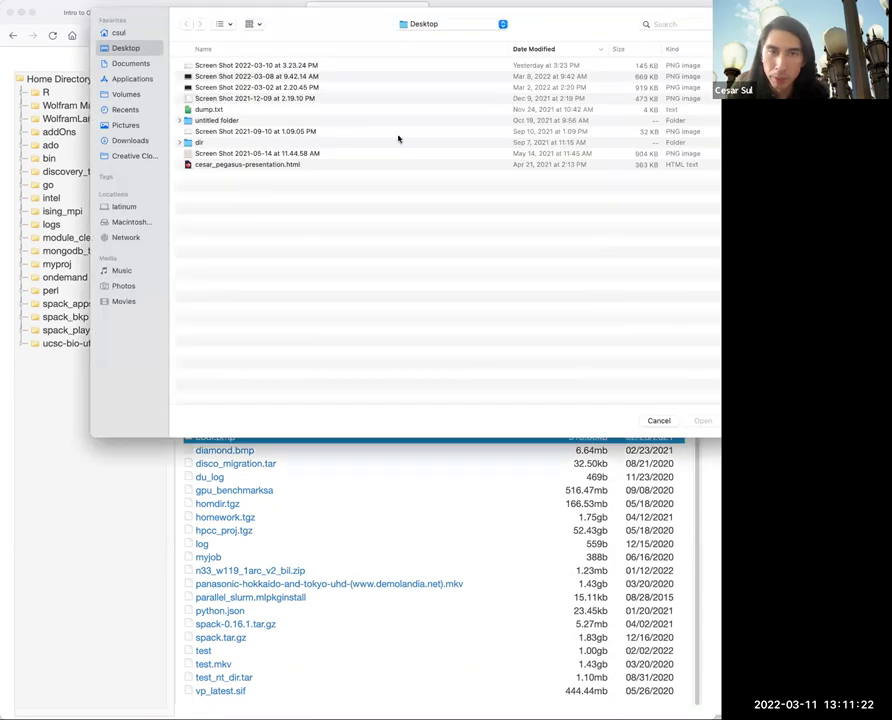
click(262, 165)
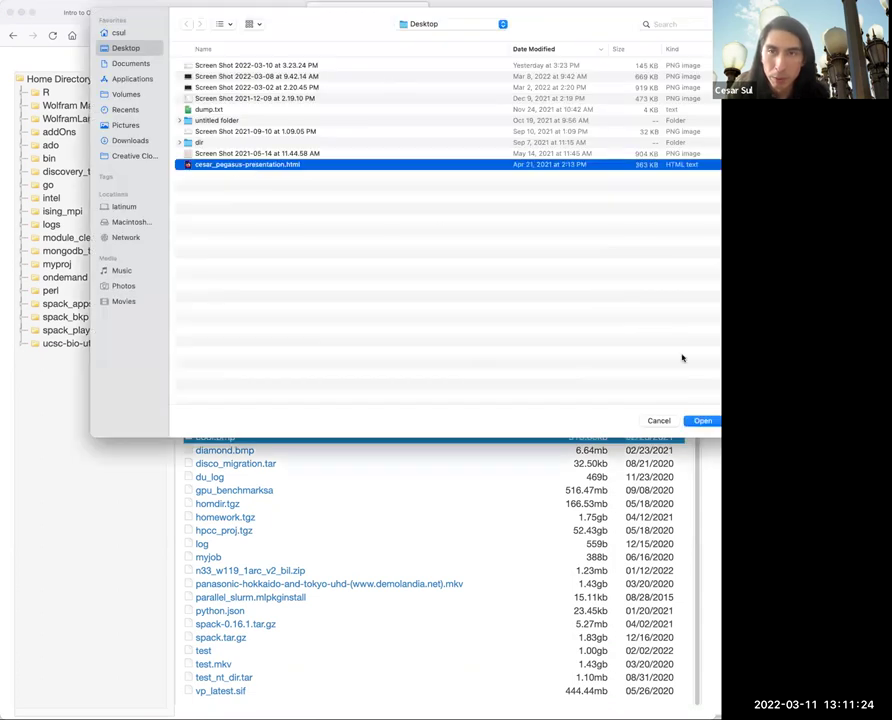
click(703, 420)
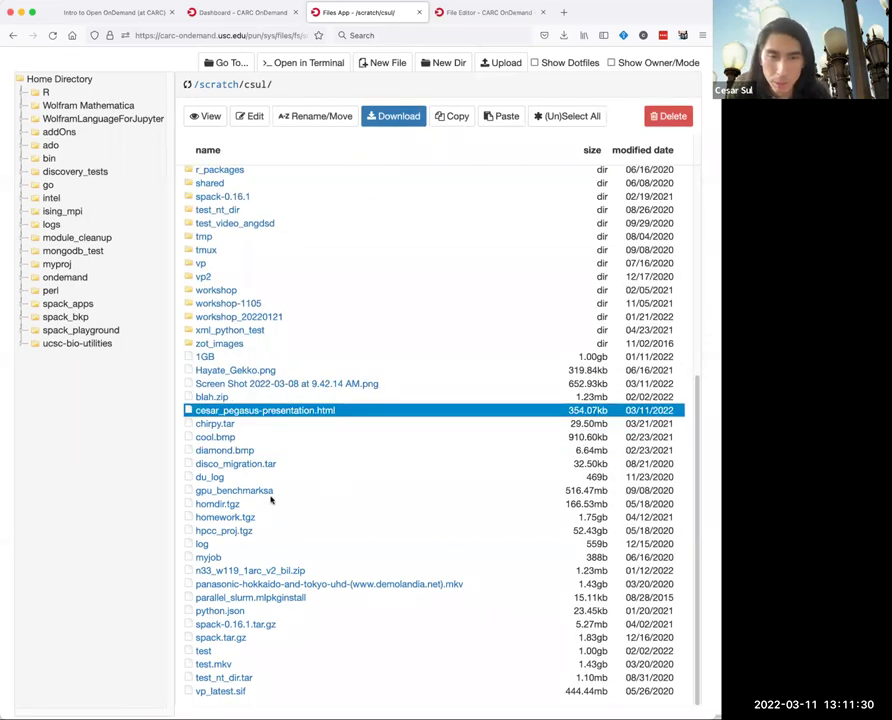
click(232, 437)
click(237, 412)
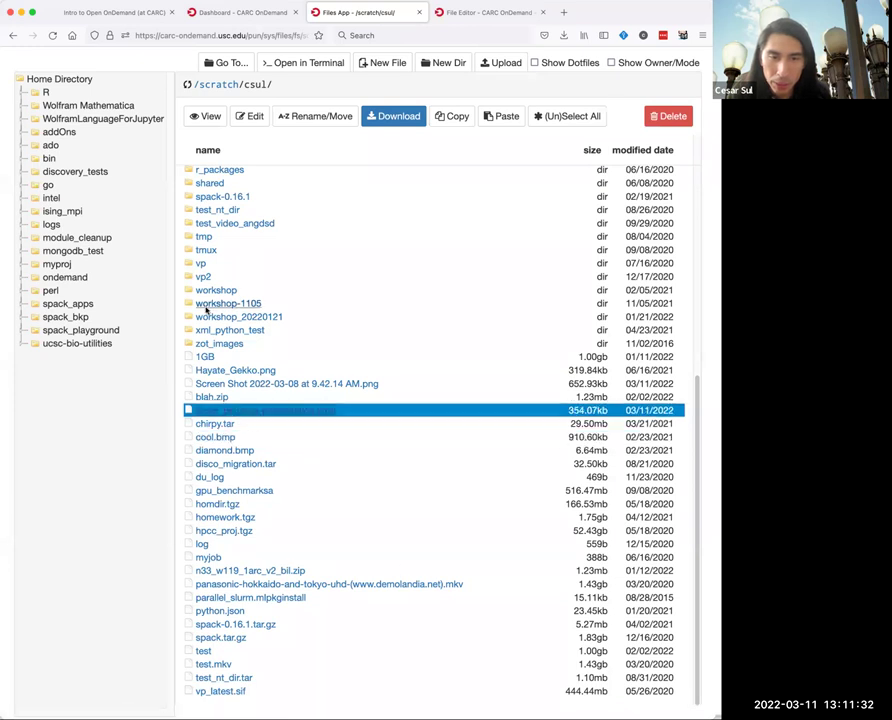
click(205, 116)
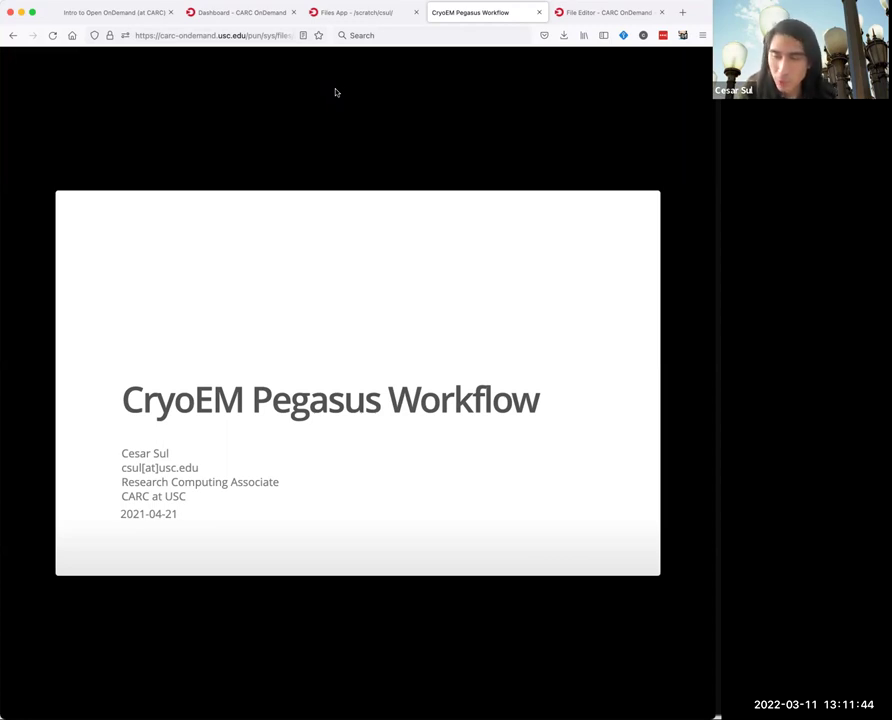
Step through the CryoEM Pegasus Workflow deck to slide 10 of 14, All MotionCor2 jobs.
key(Right)
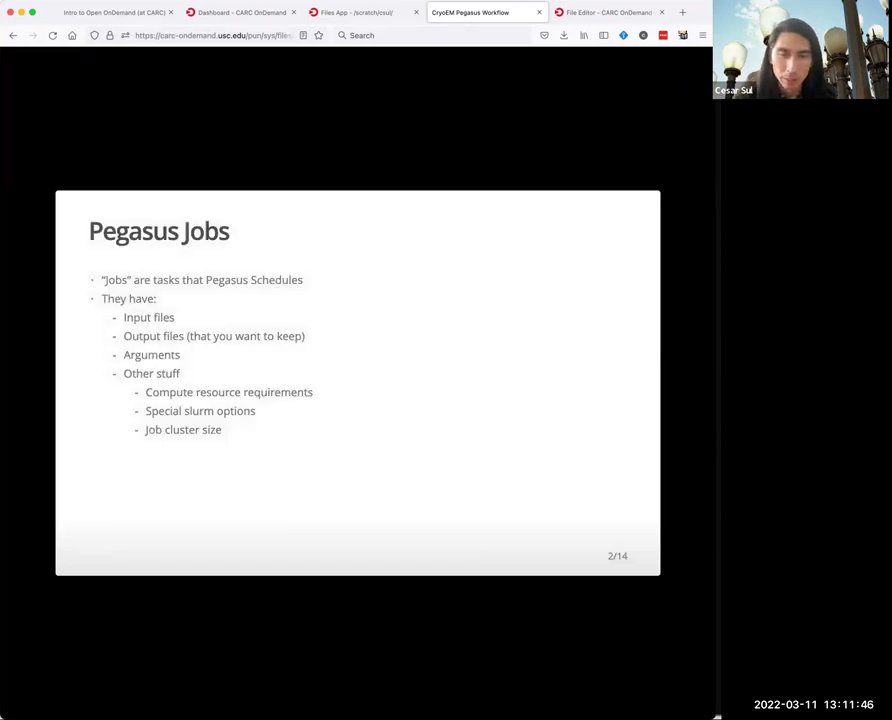
key(Right)
key(Right)
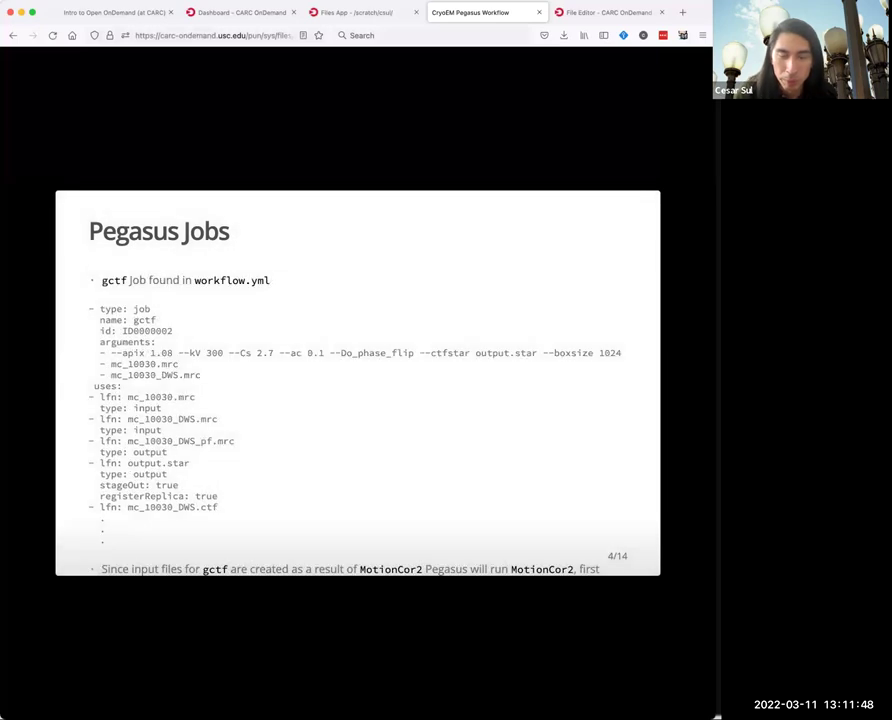
key(Right)
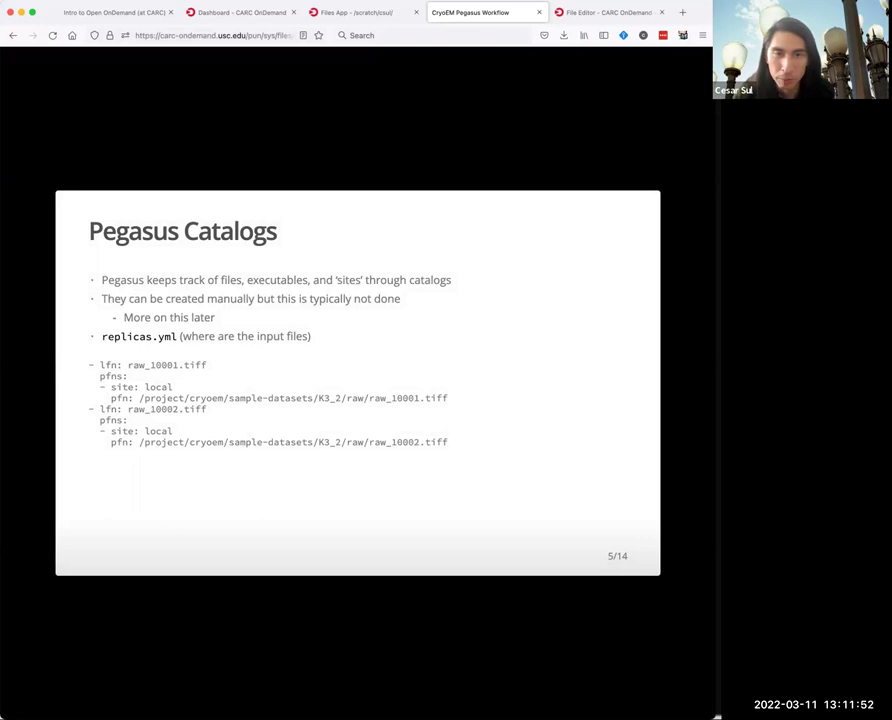
key(Right)
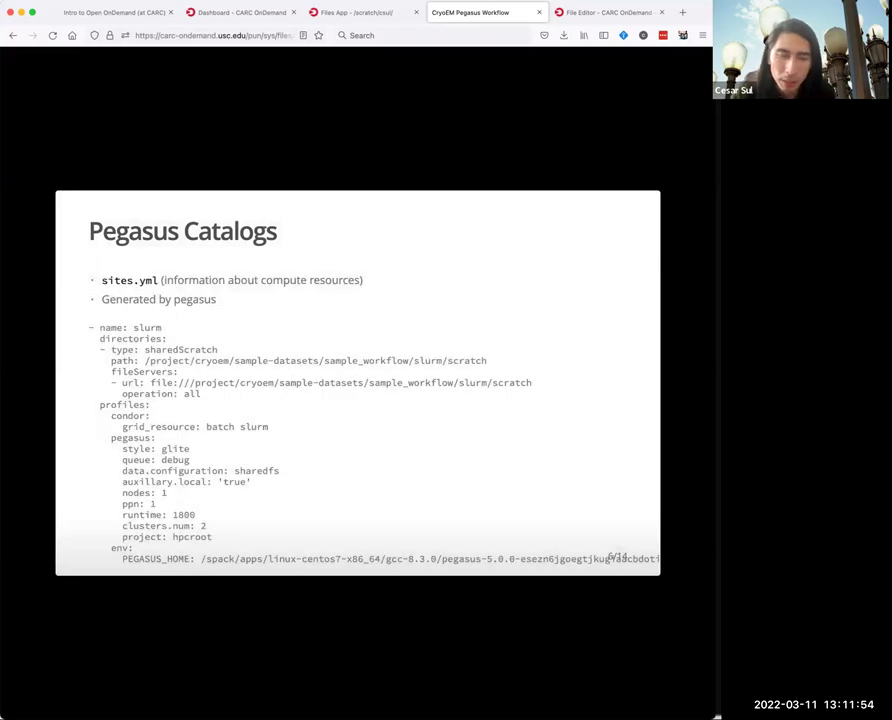
key(Right)
key(Right)
key(Right)
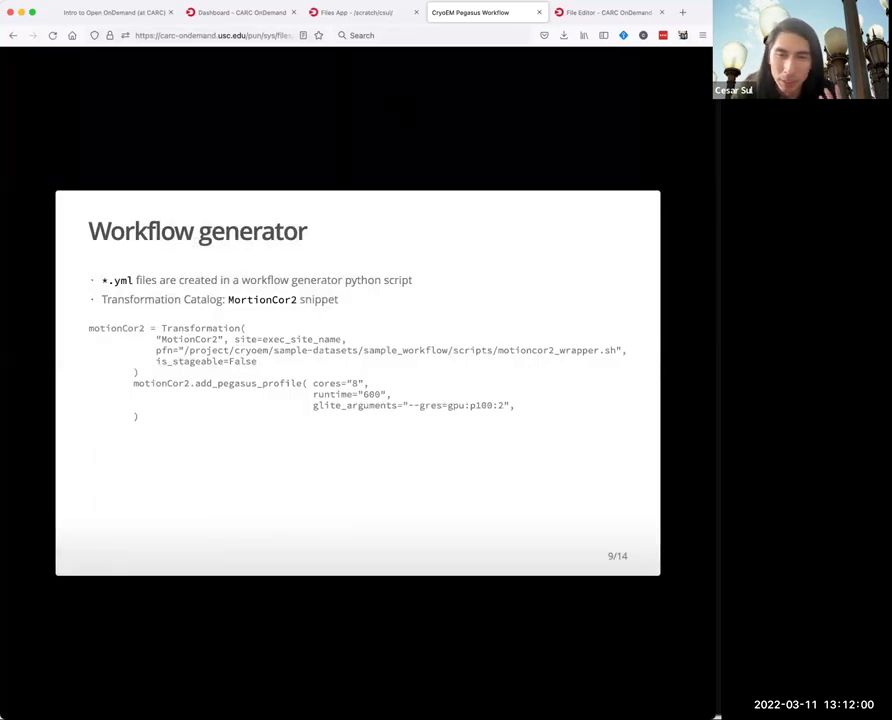
key(Right)
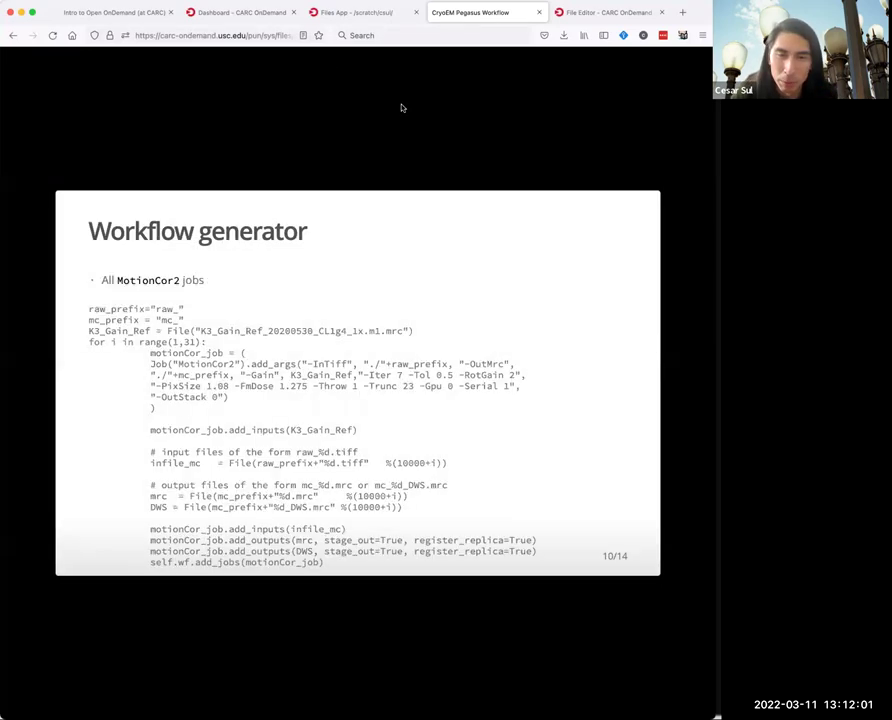
Leave the presentation, advance the workshop deck to slide 4 Submitting jobs, then reopen the dashboard tab.
click(540, 12)
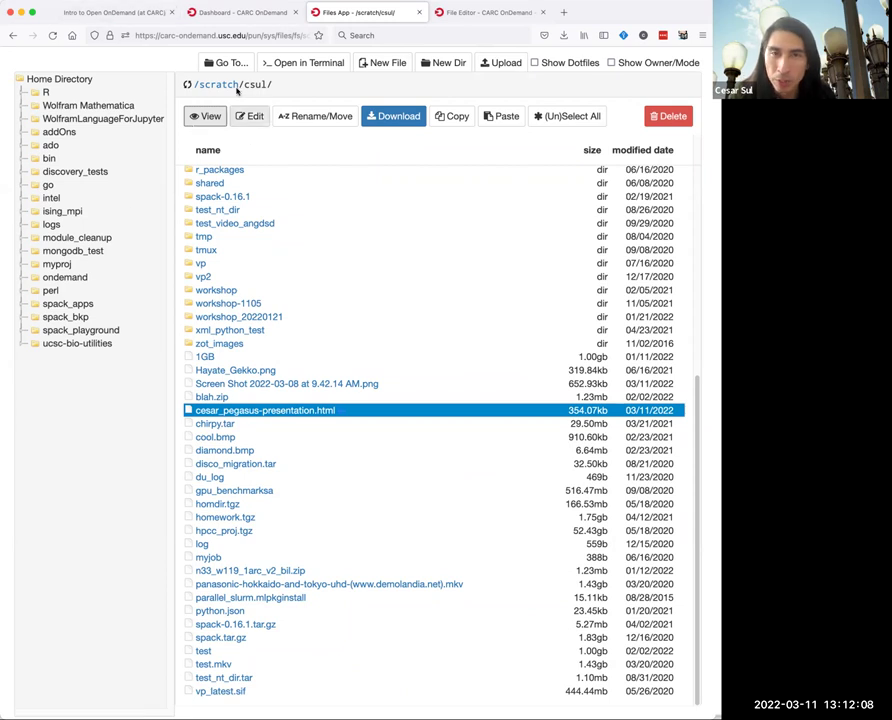
click(136, 17)
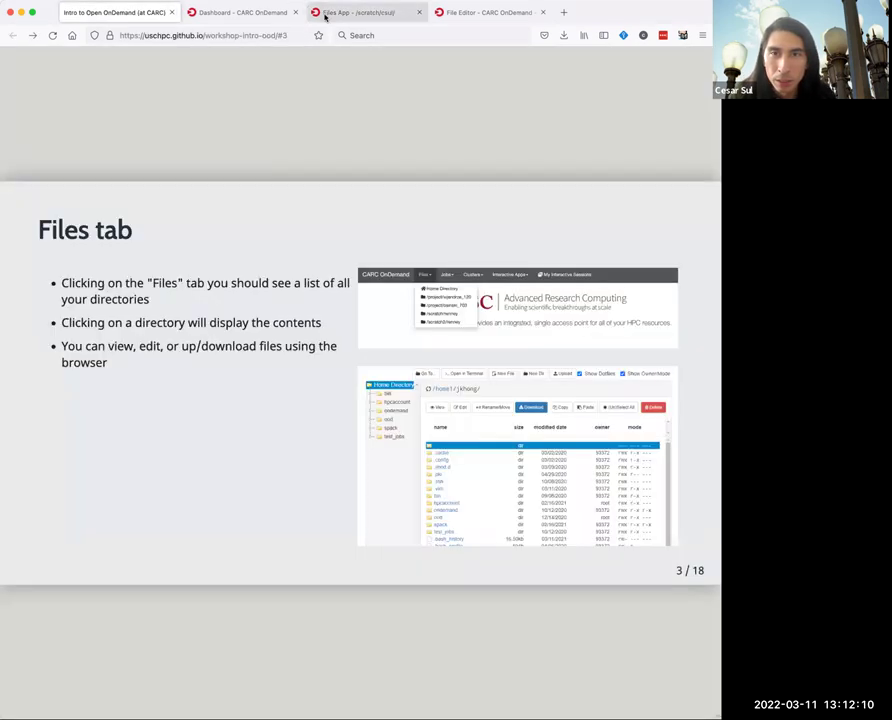
click(328, 16)
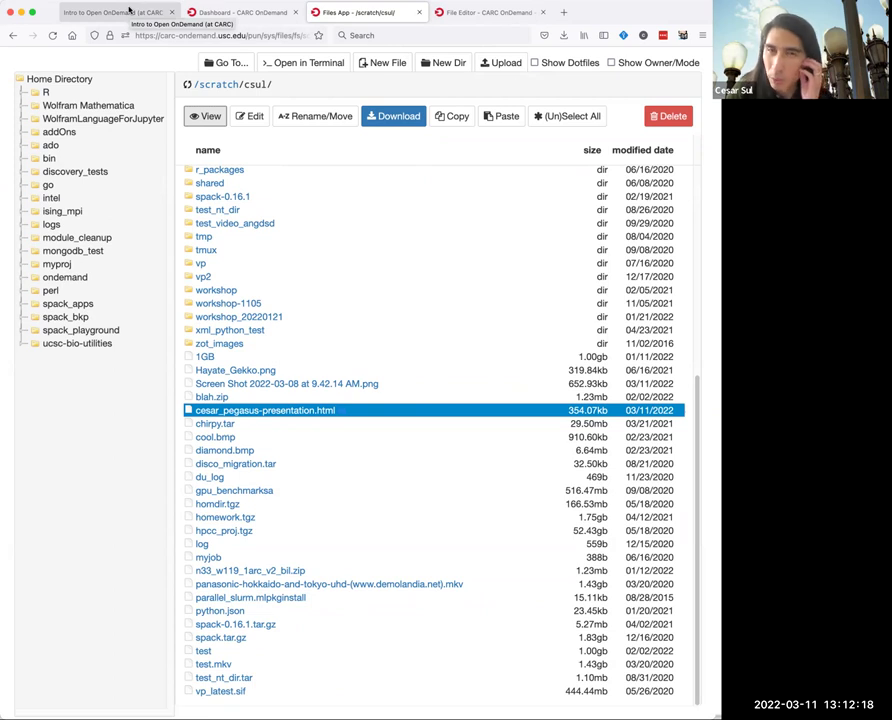
click(129, 10)
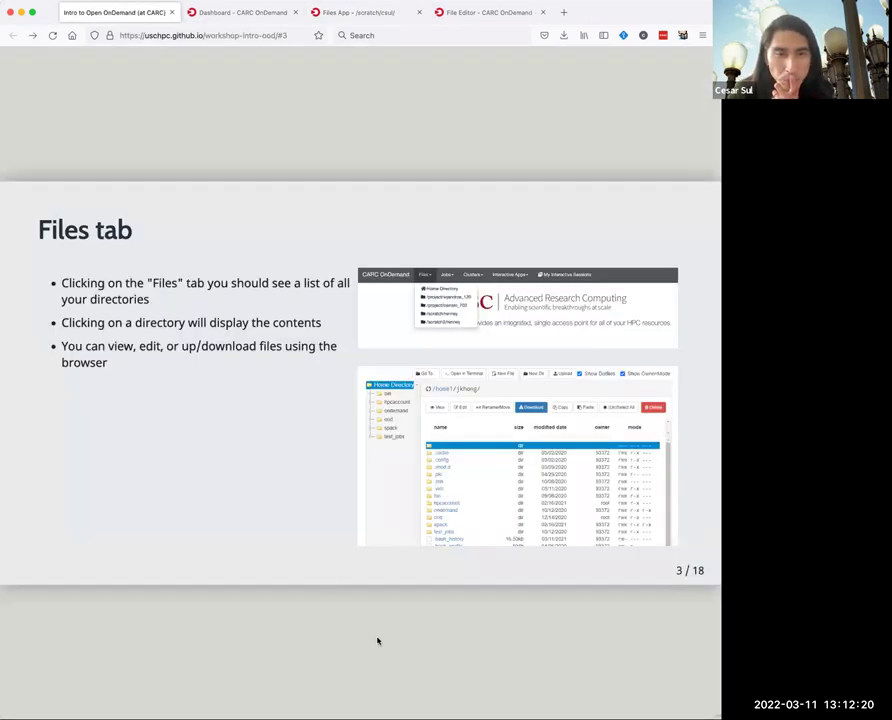
key(Right)
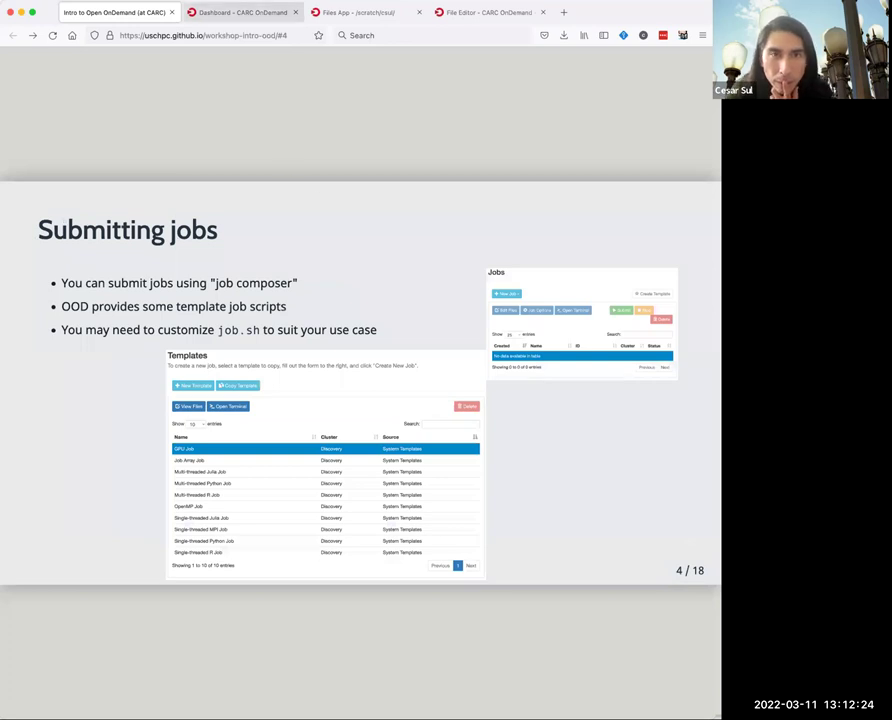
click(210, 12)
Open Jobs > Job Composer and review past job 7684479's details, folder contents and submit script.
click(149, 66)
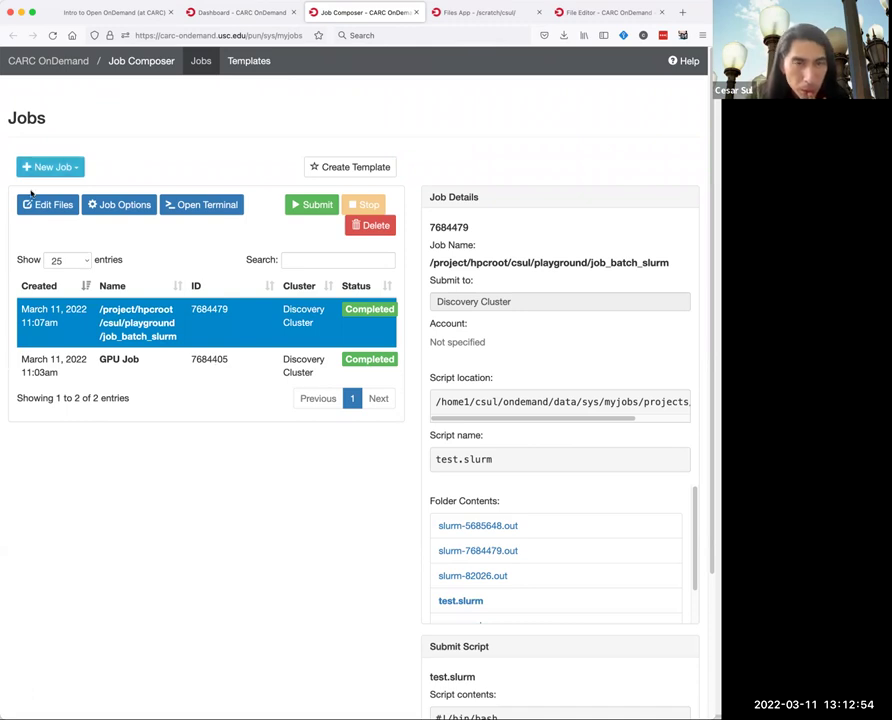
scroll(232, 396, down, 3)
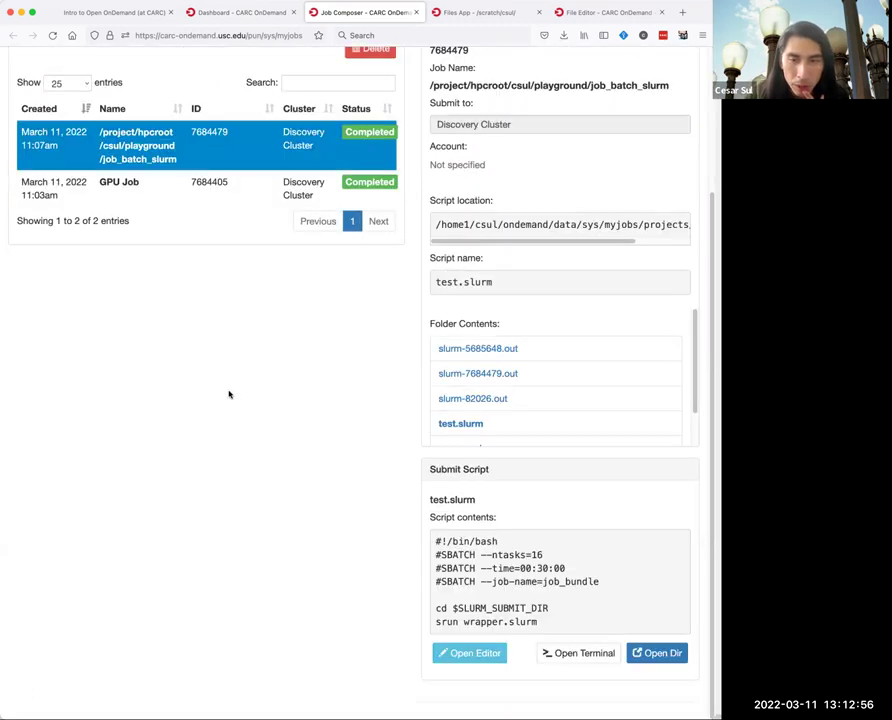
scroll(232, 396, up, 3)
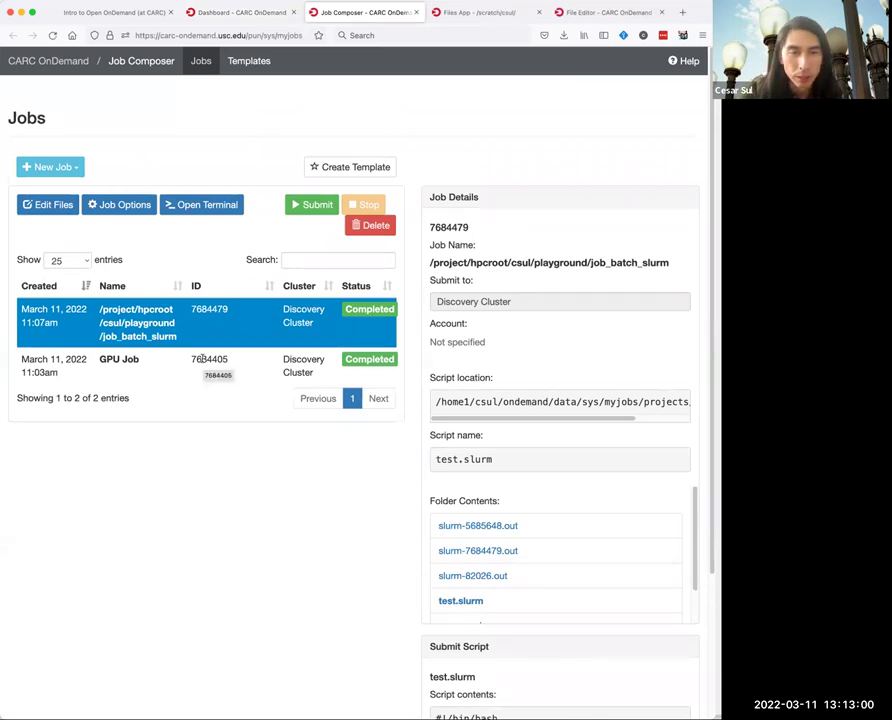
scroll(190, 395, down, 2)
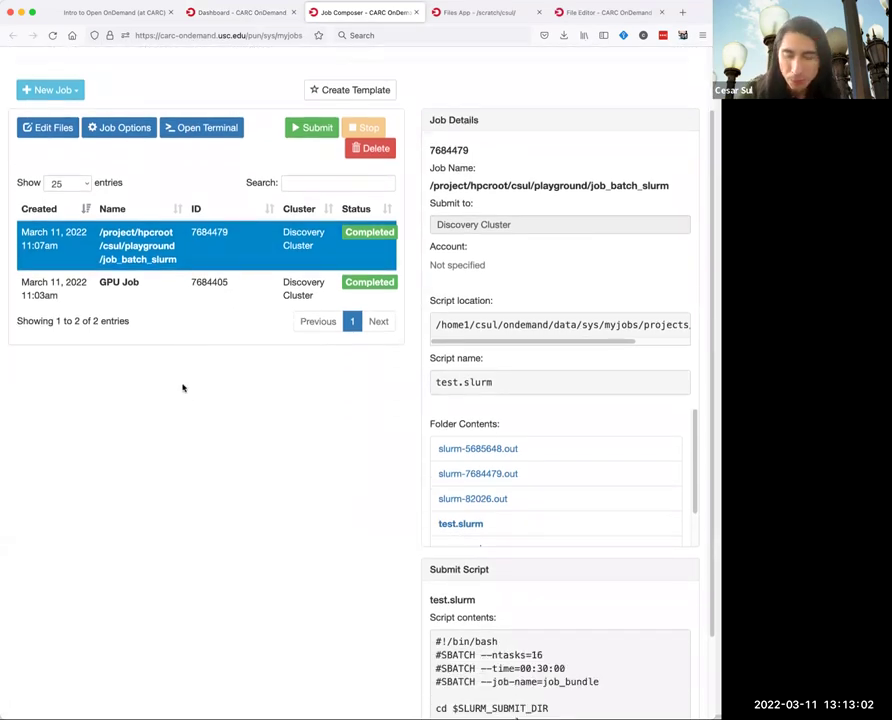
scroll(180, 380, down, 2)
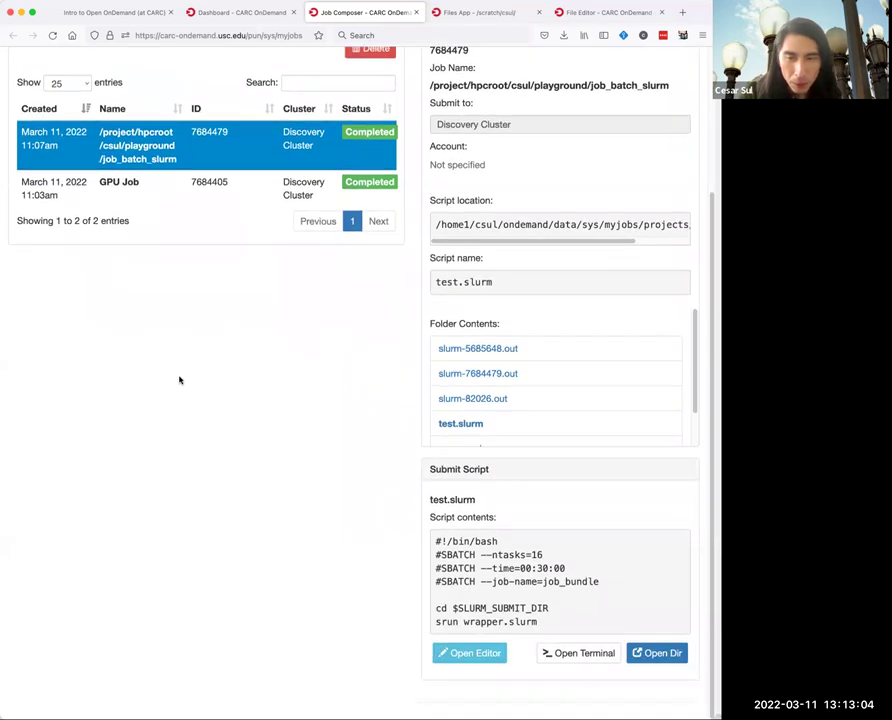
scroll(180, 380, up, 4)
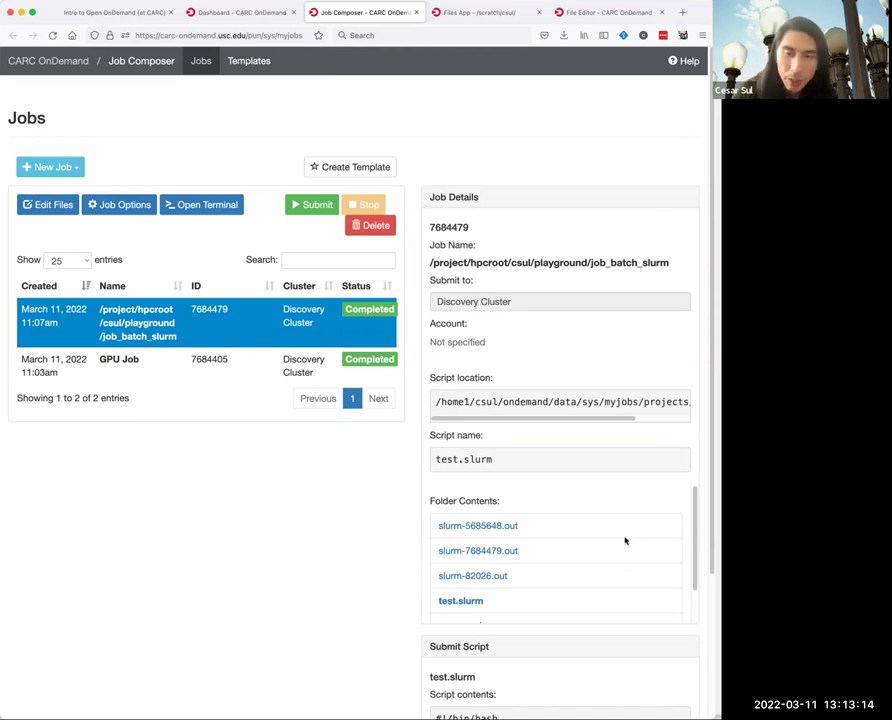
scroll(616, 535, down, 1)
scroll(525, 620, down, 2)
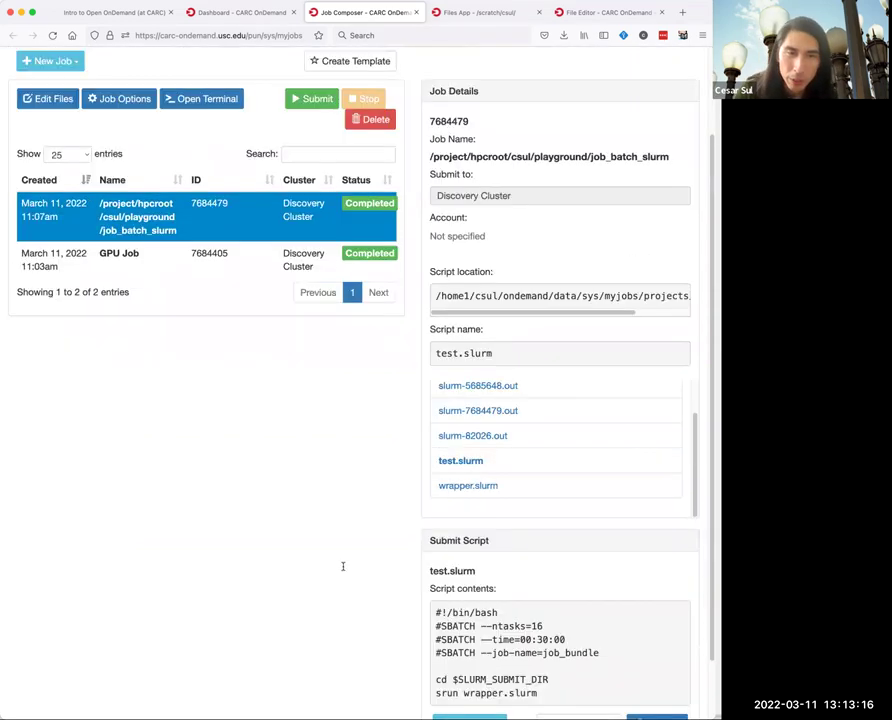
scroll(500, 578, up, 2)
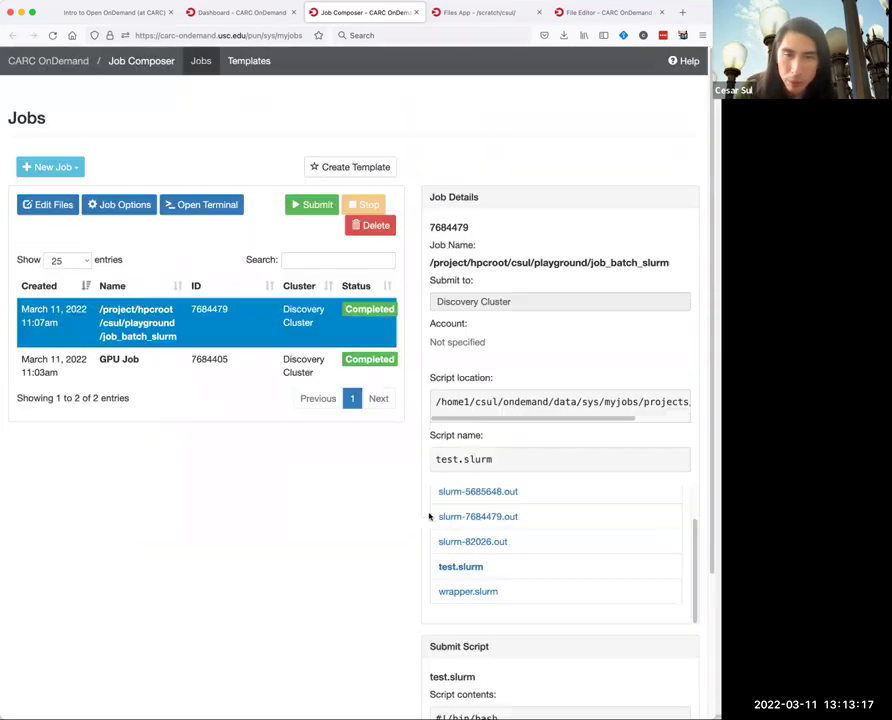
Browse the OpenMP, Python, R and MPI job templates, finally selecting the GPU Job template.
click(52, 166)
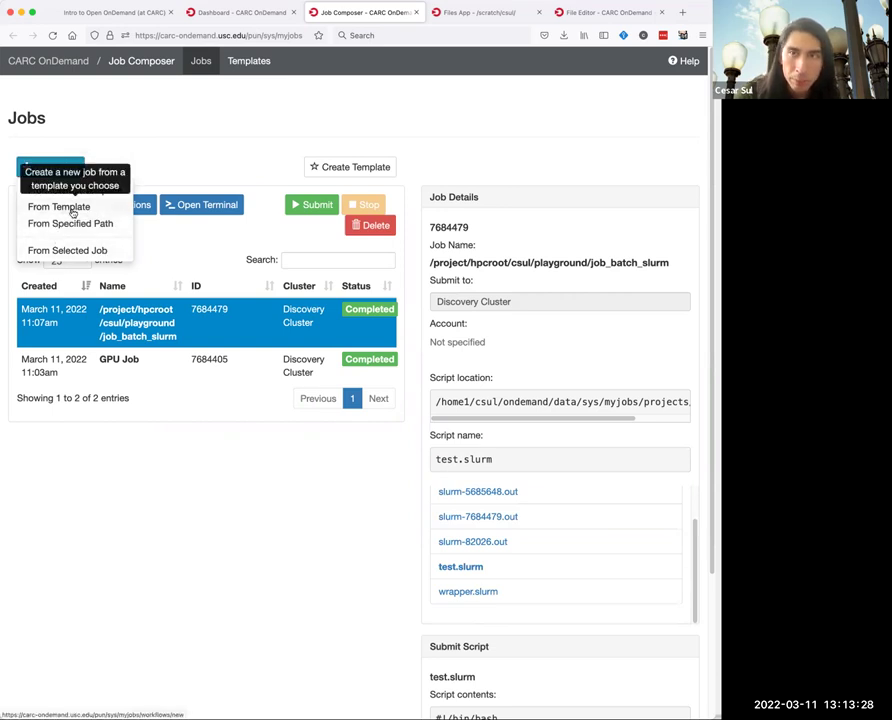
click(72, 209)
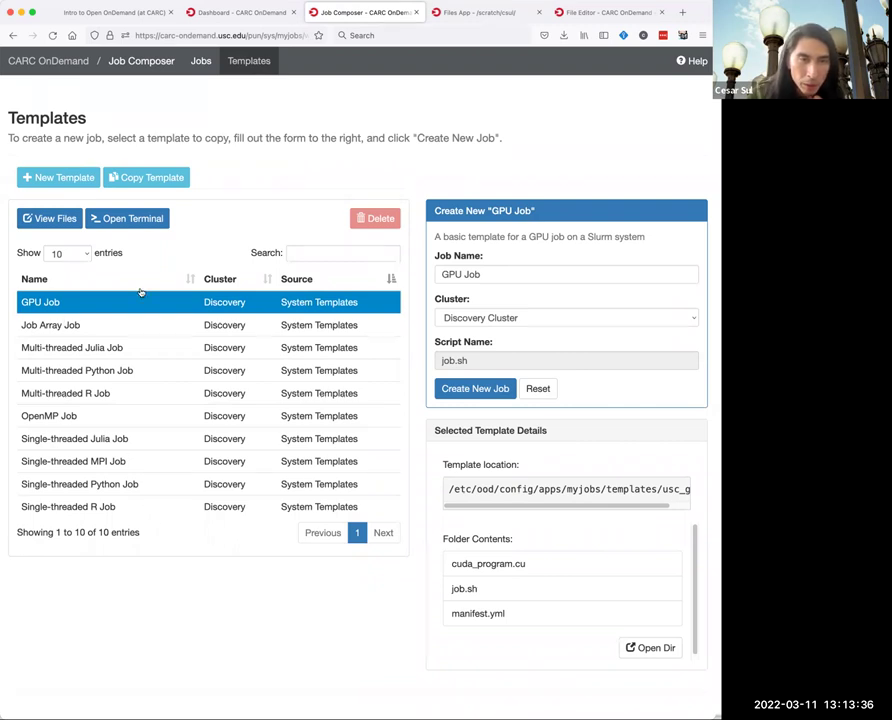
click(65, 416)
click(70, 371)
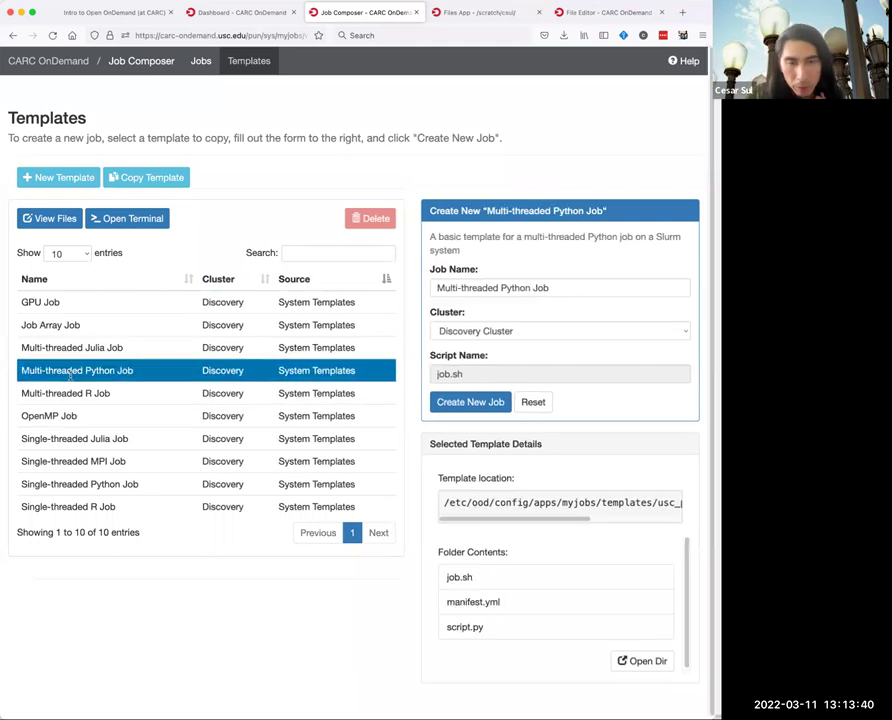
click(88, 484)
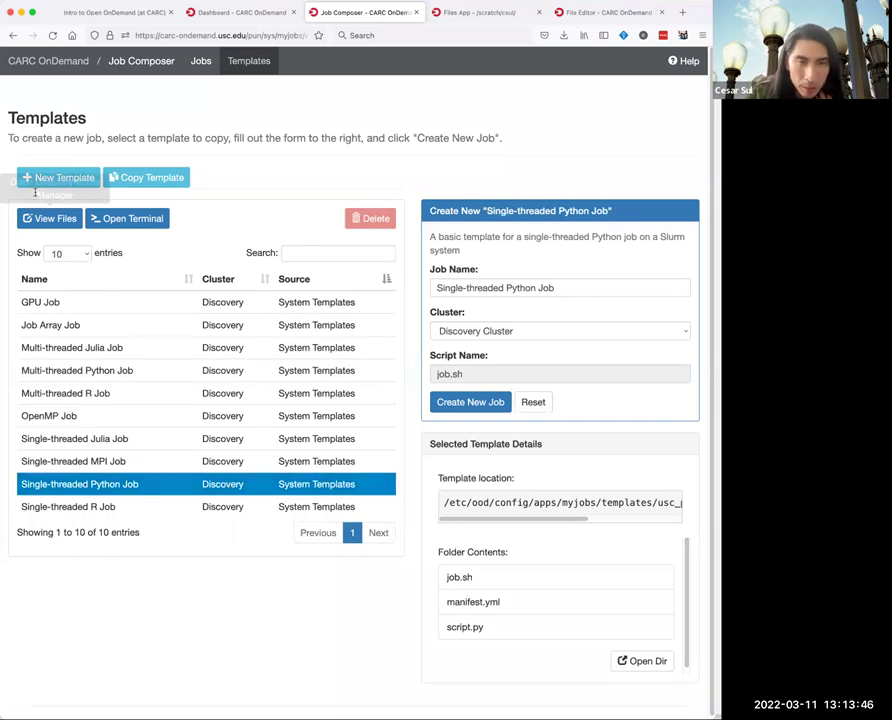
click(162, 308)
click(140, 397)
click(116, 505)
click(100, 461)
click(80, 393)
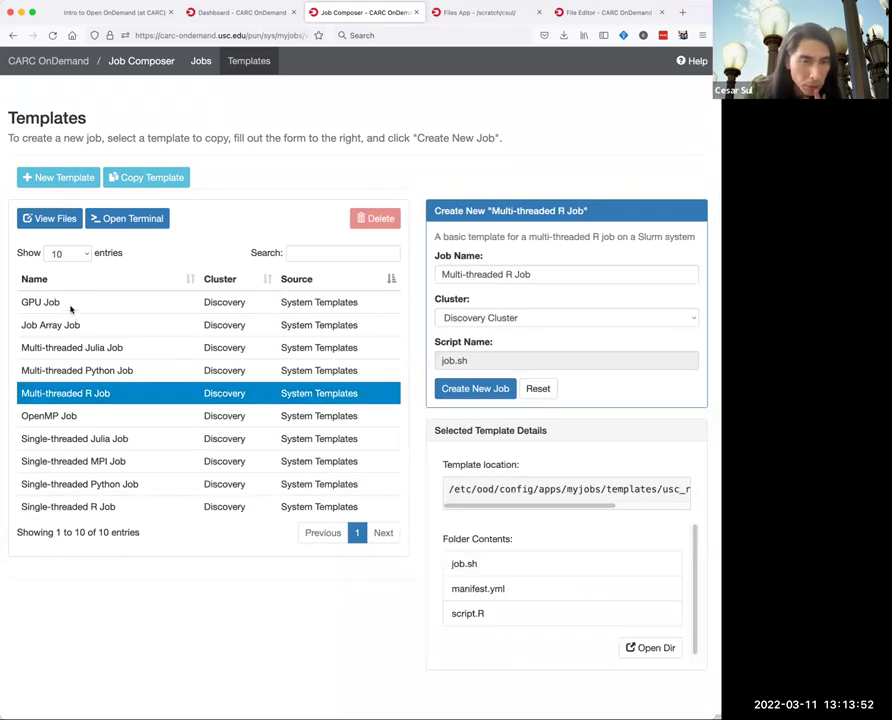
click(68, 305)
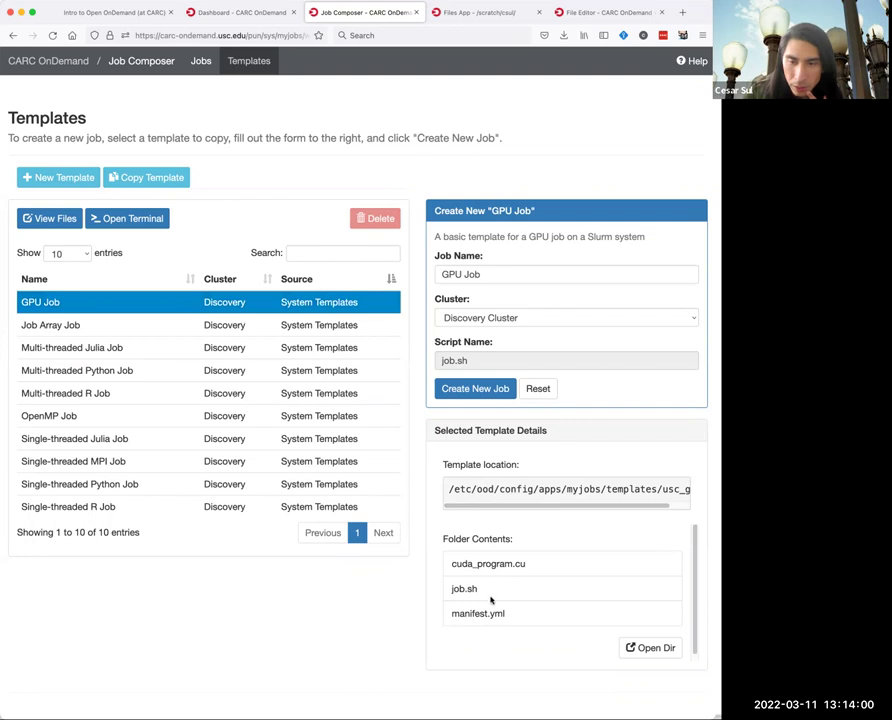
Create a new job from the GPU Job template and point out its script location path.
click(476, 388)
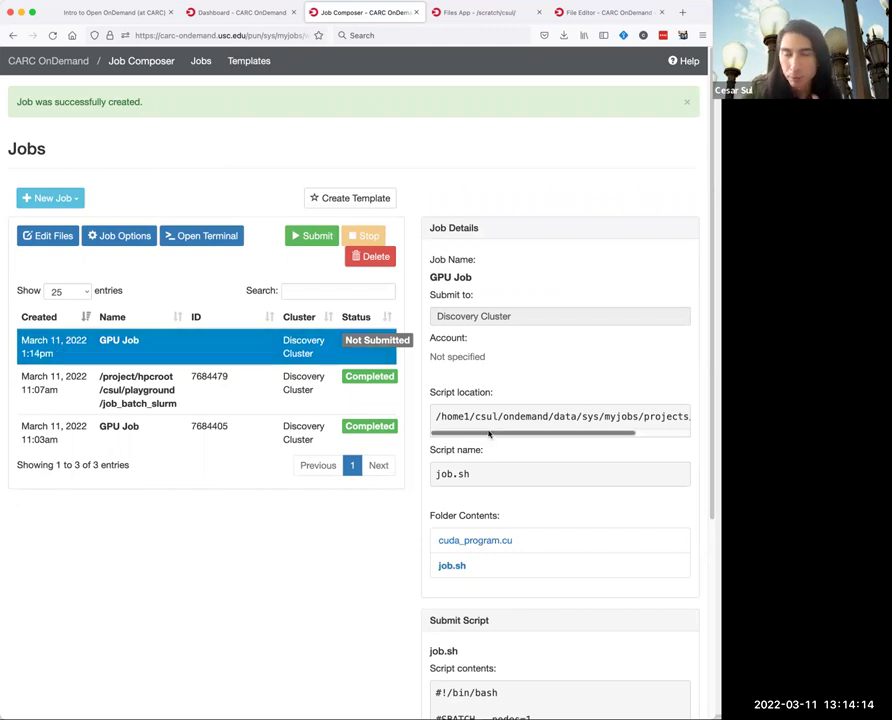
drag(441, 416, 695, 414)
drag(632, 436, 512, 431)
click(486, 470)
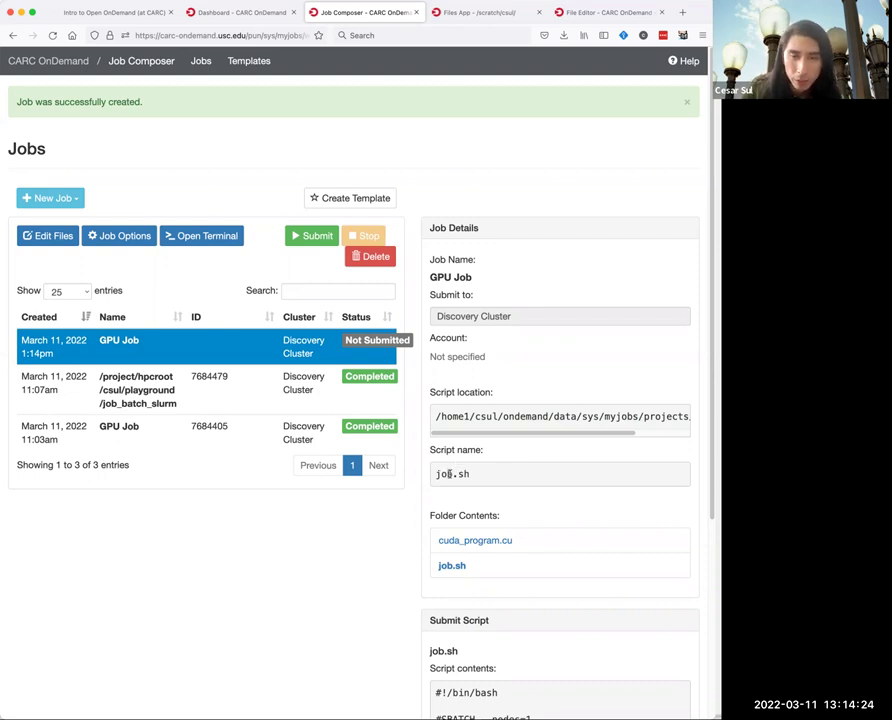
Walk through job.sh's #SBATCH lines, module loads, nvcc compile command and cuda_program run line.
scroll(451, 473, down, 5)
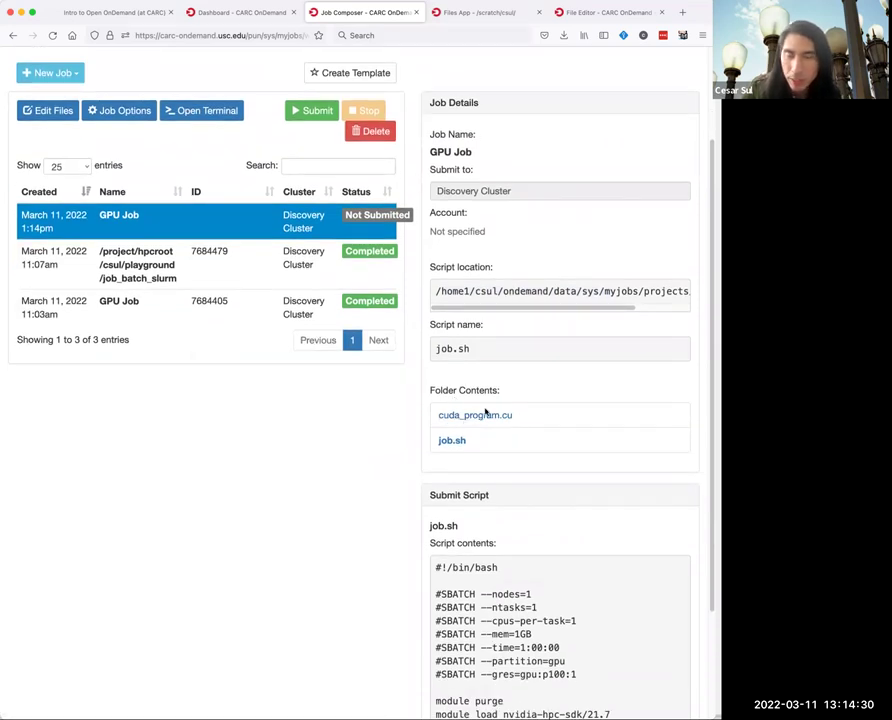
scroll(488, 410, down, 6)
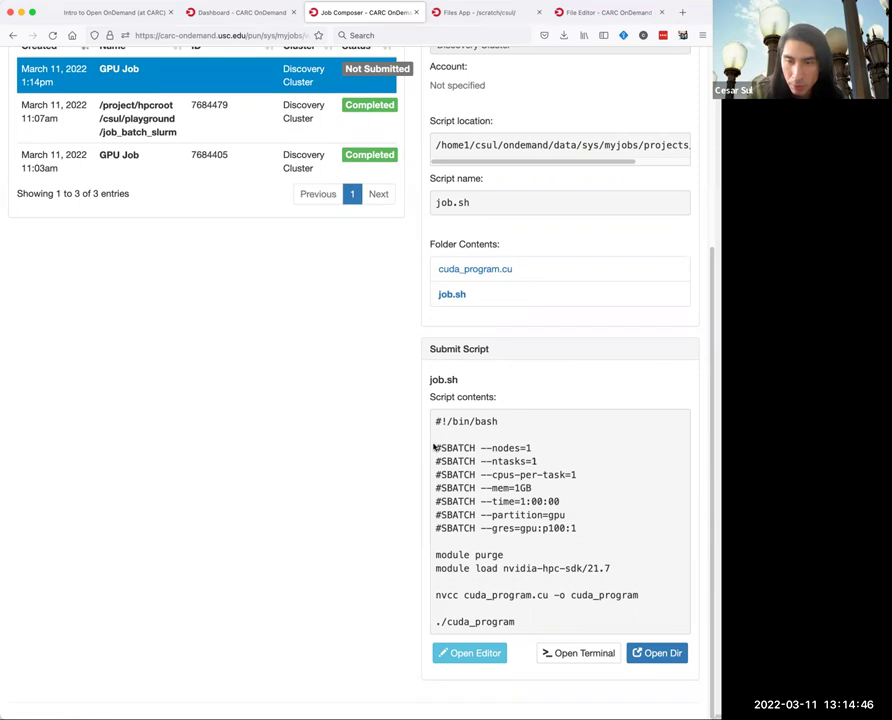
drag(436, 448, 476, 461)
click(591, 533)
click(529, 488)
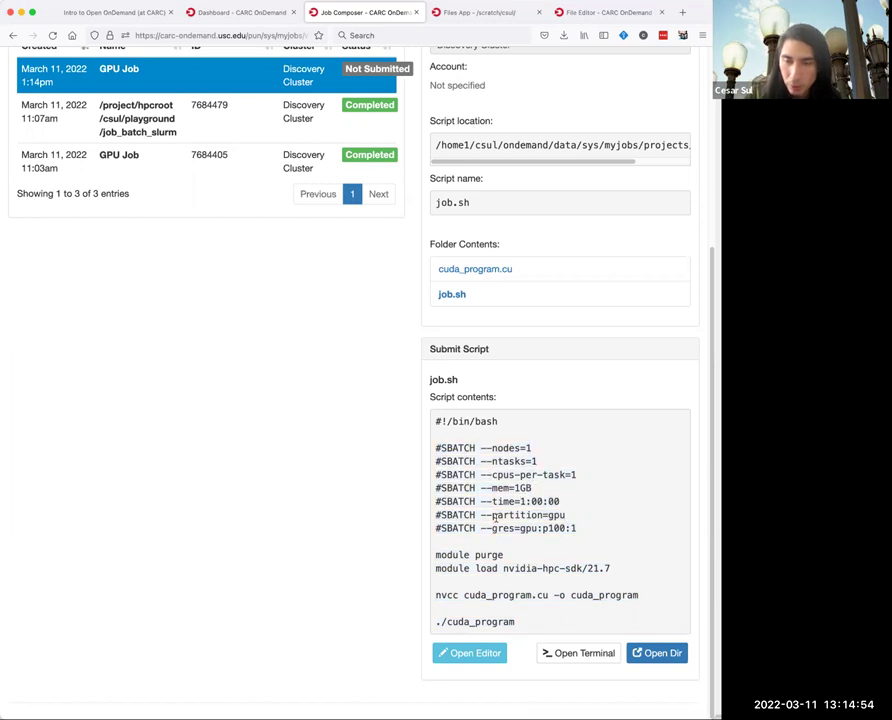
drag(437, 554, 627, 573)
click(626, 573)
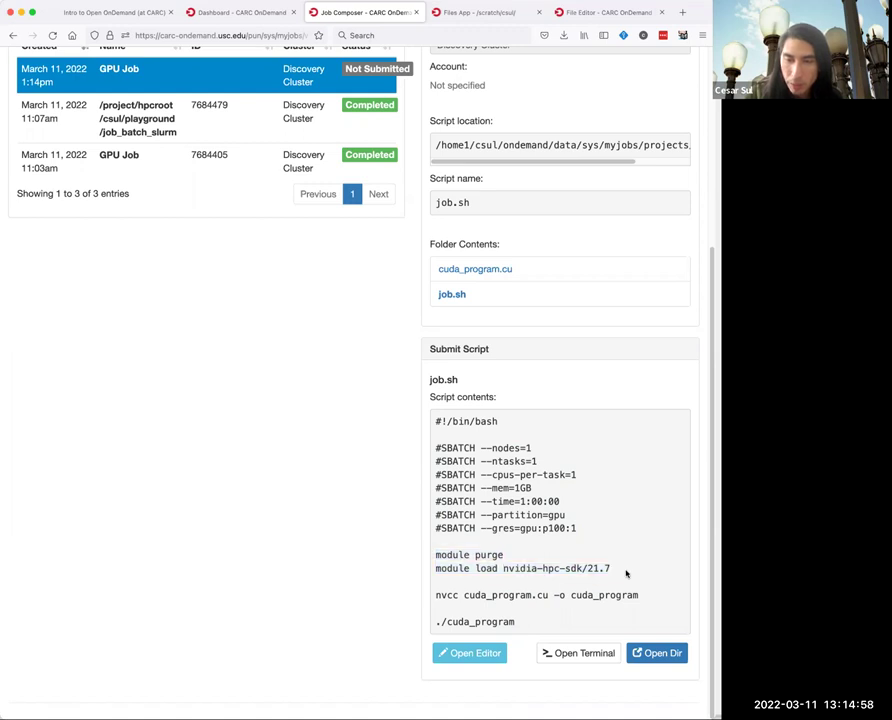
drag(441, 594, 536, 594)
click(457, 595)
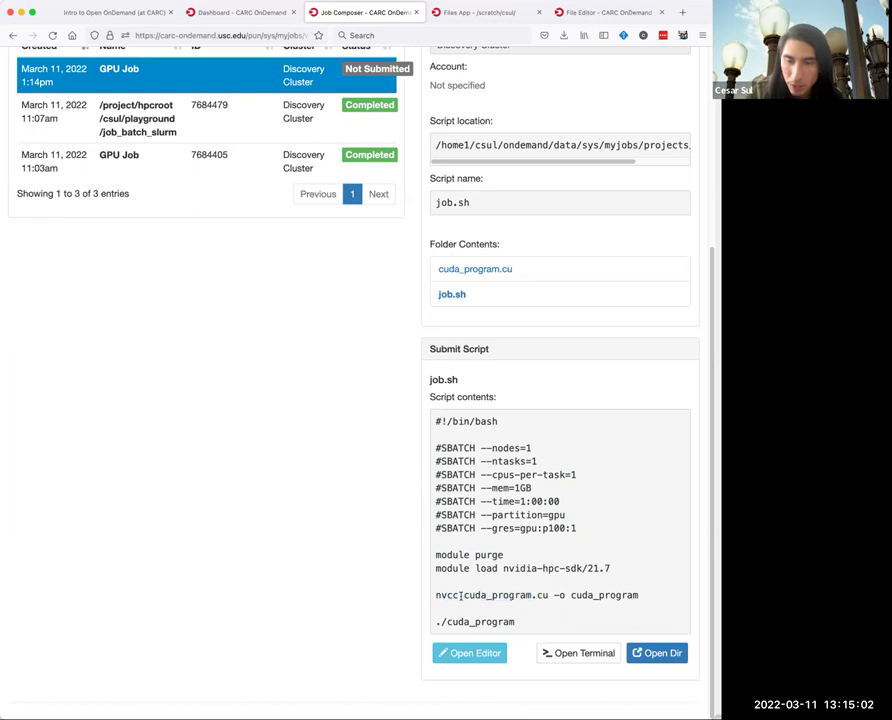
drag(448, 595, 650, 606)
click(461, 617)
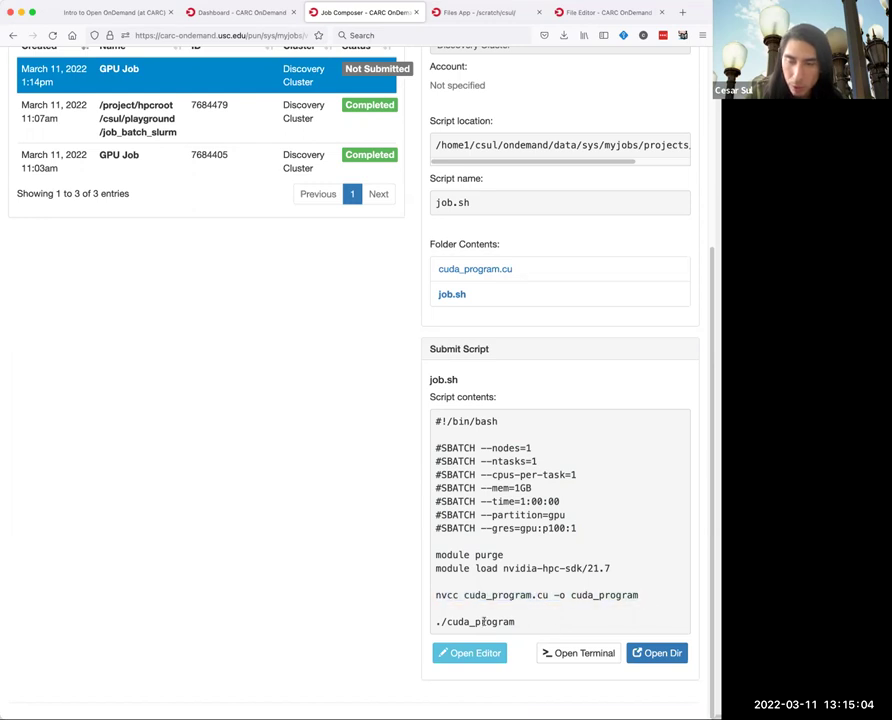
drag(448, 621, 516, 634)
click(516, 632)
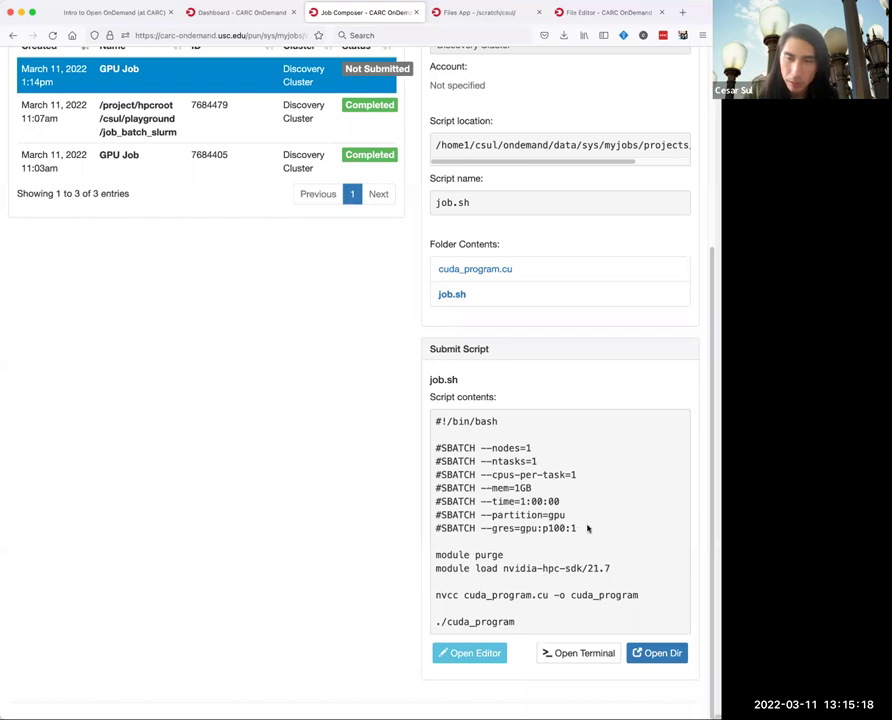
Highlight the --gres=gpu:p100:1 request and its p100 GPU type.
scroll(590, 532, up, 1)
scroll(578, 540, down, 1)
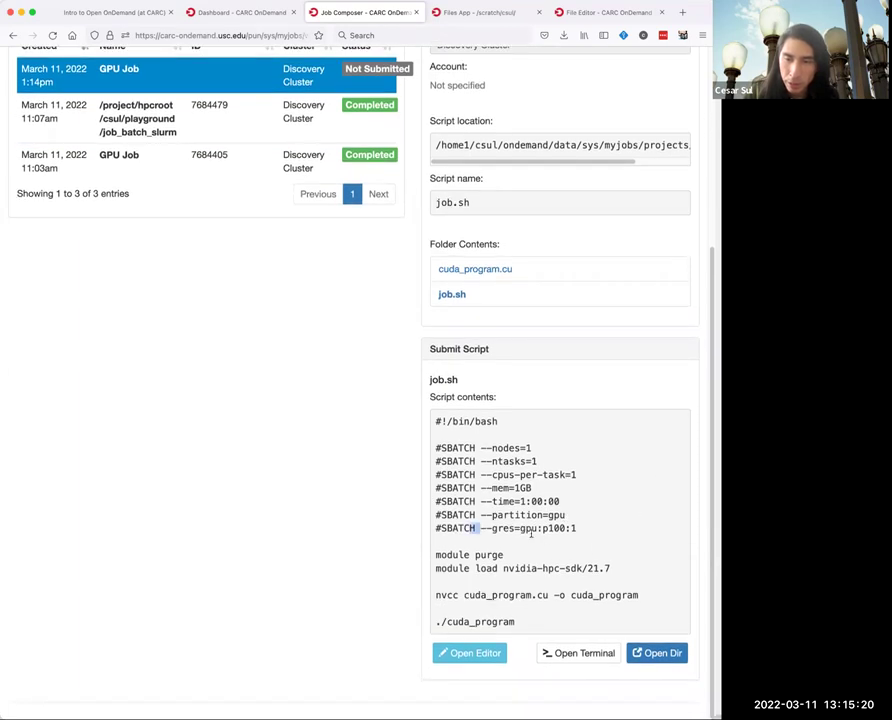
drag(474, 528, 574, 530)
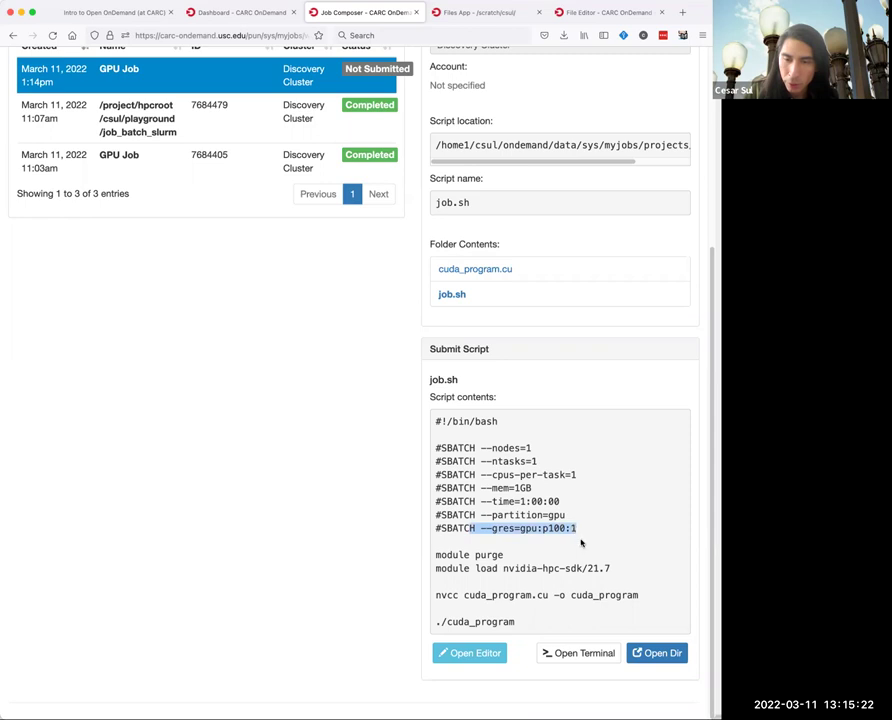
click(543, 528)
drag(541, 527, 569, 531)
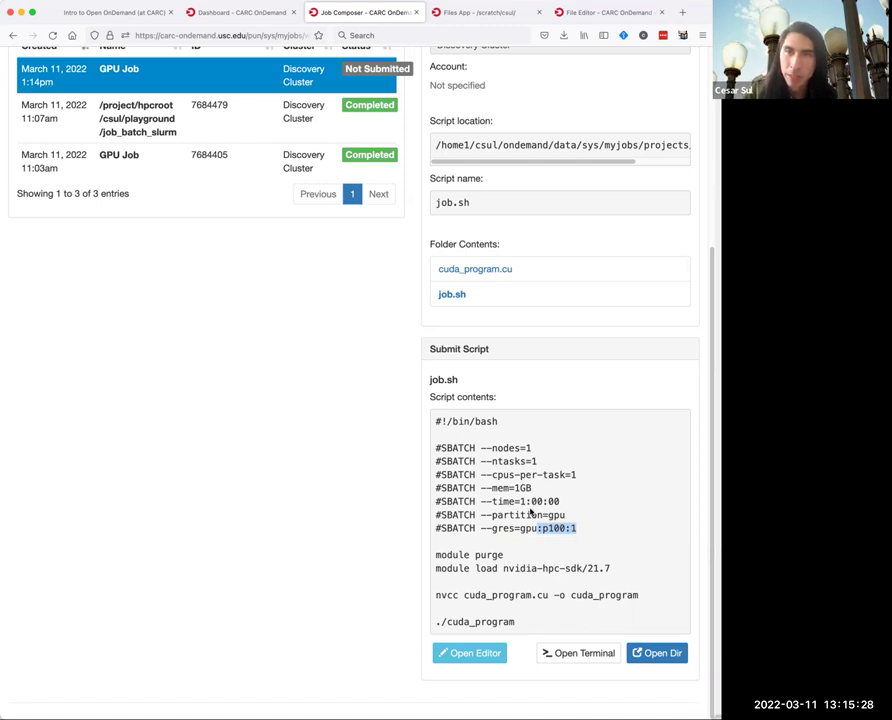
Open job.sh in the File Editor and delete 'p100:' from the --gres line.
click(470, 653)
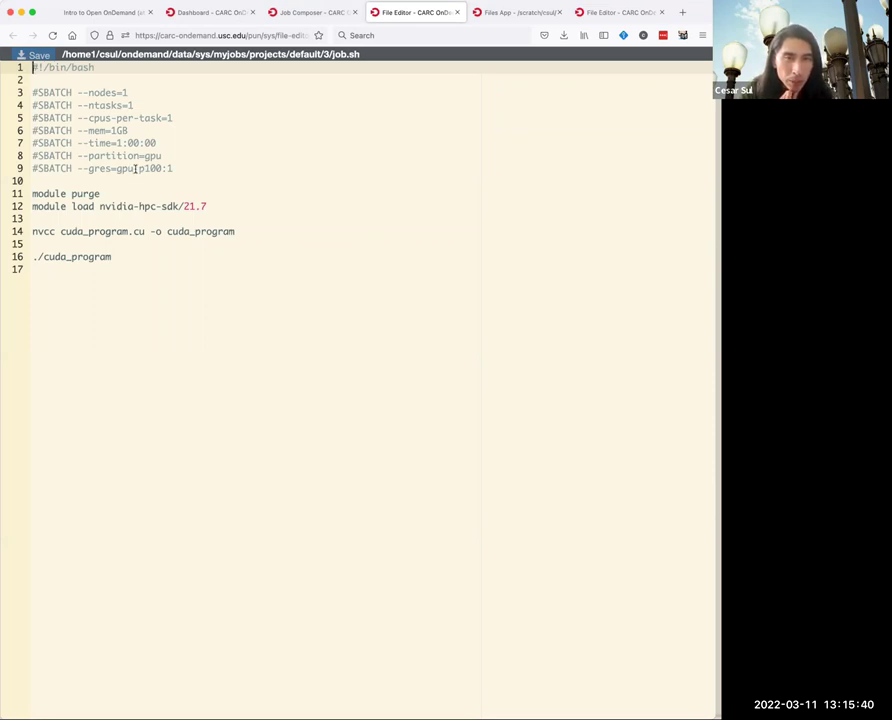
drag(139, 169, 162, 168)
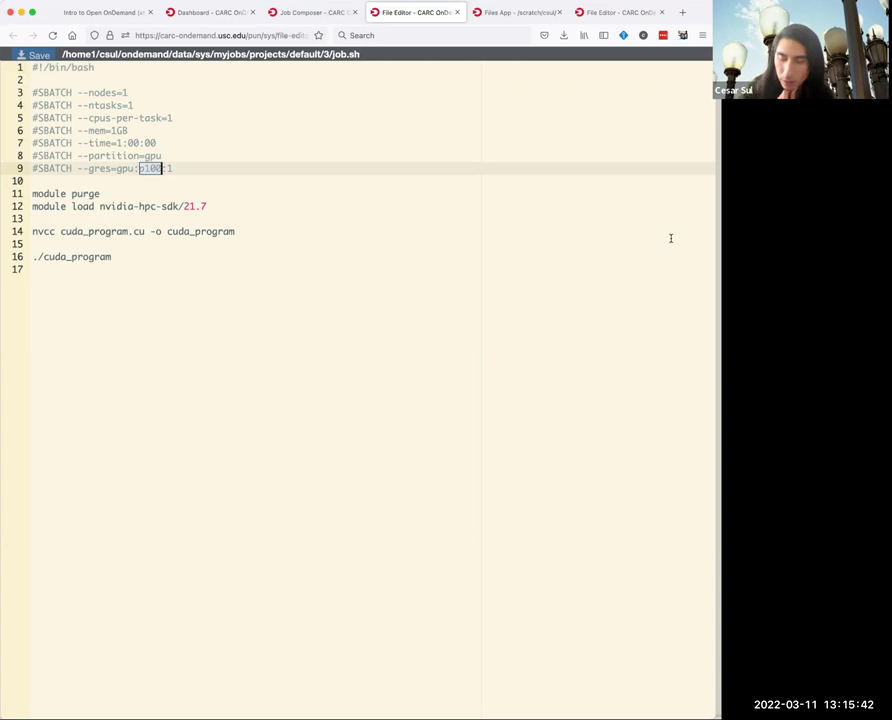
key(BackSpace)
key(BackSpace)
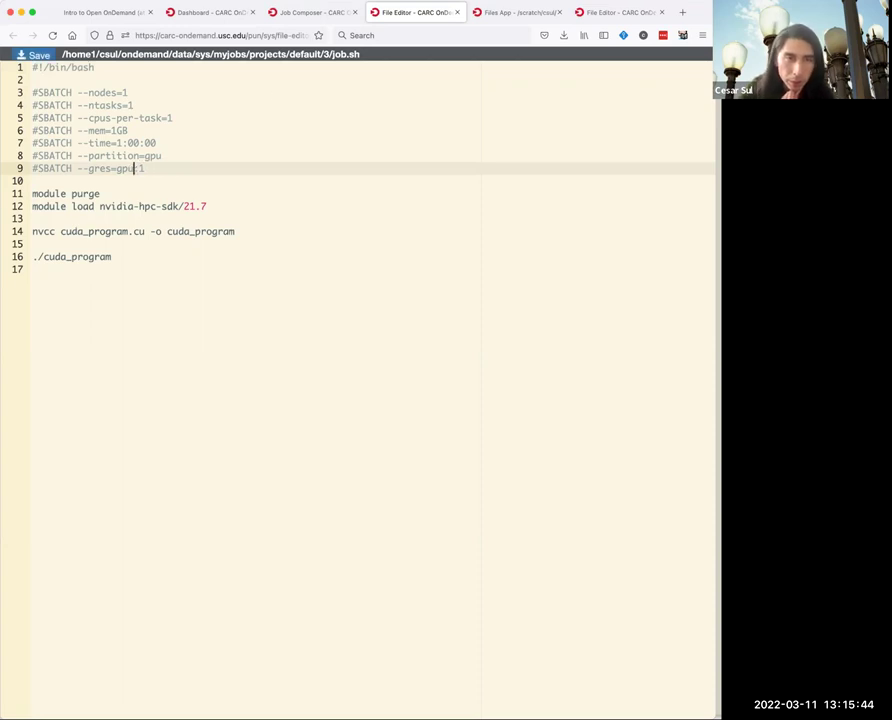
Append echo "Program is done" to the script's end, save it, and return to Job Composer.
click(54, 256)
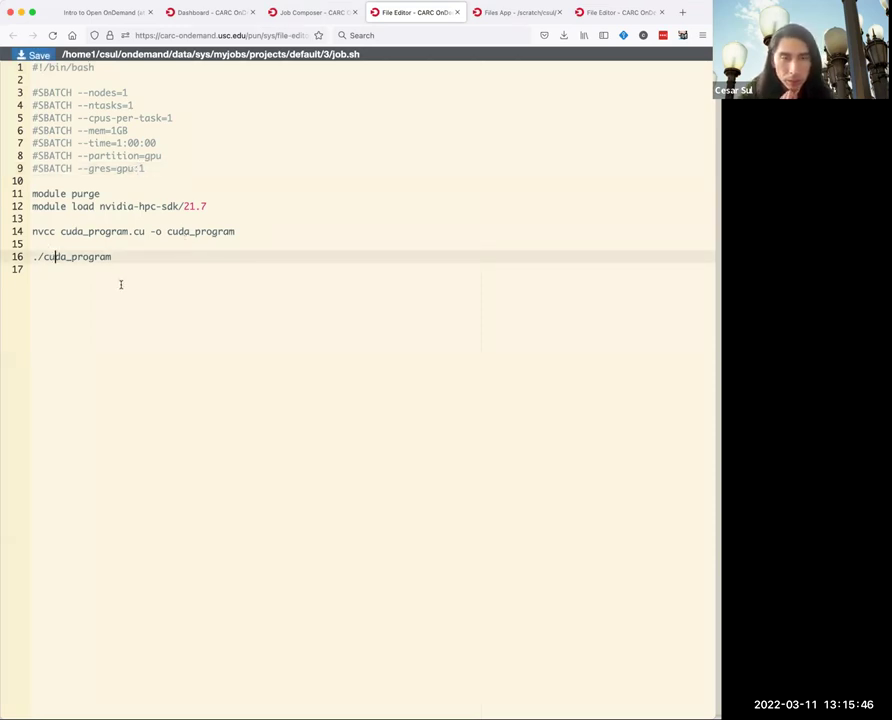
click(46, 273)
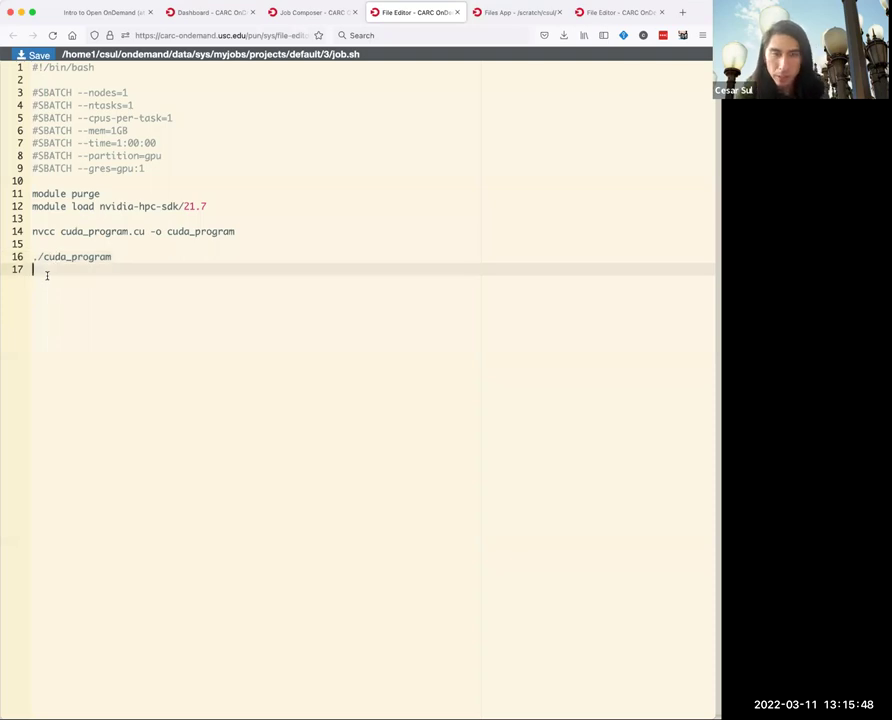
key(Return)
text(echo ")
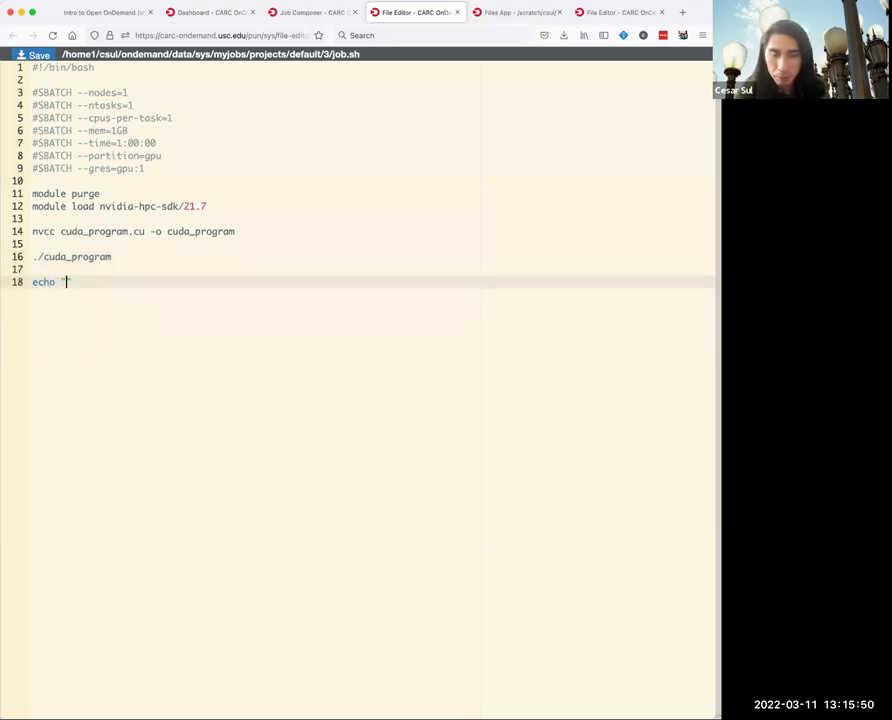
text(Program is done)
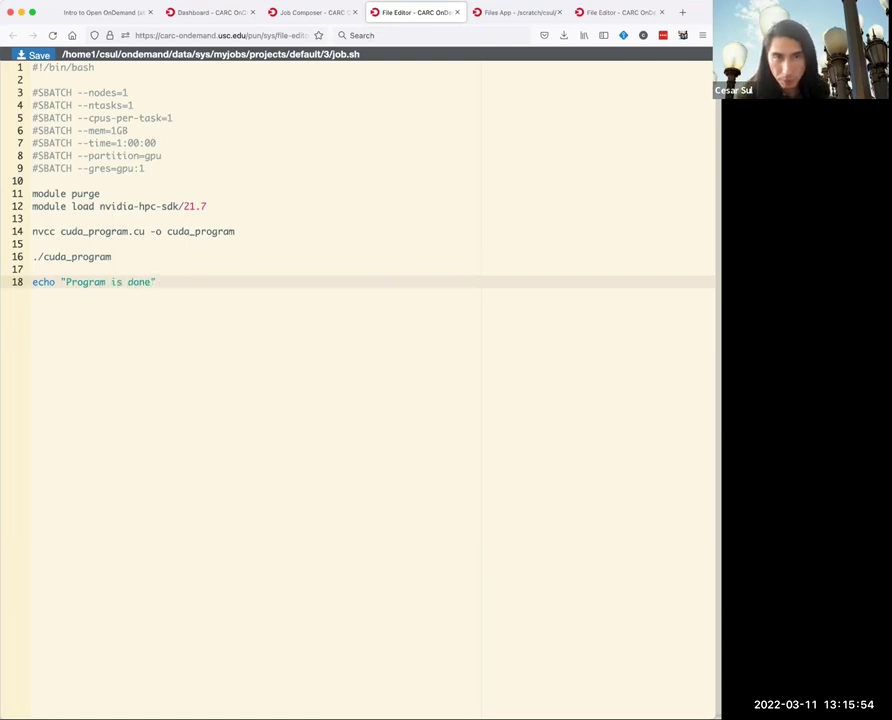
click(50, 58)
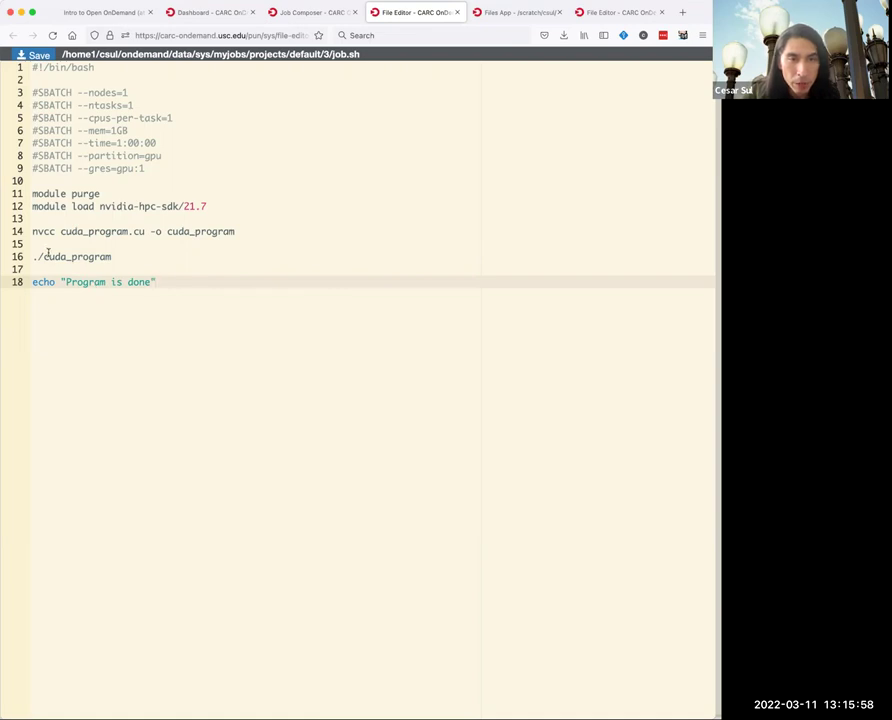
click(107, 257)
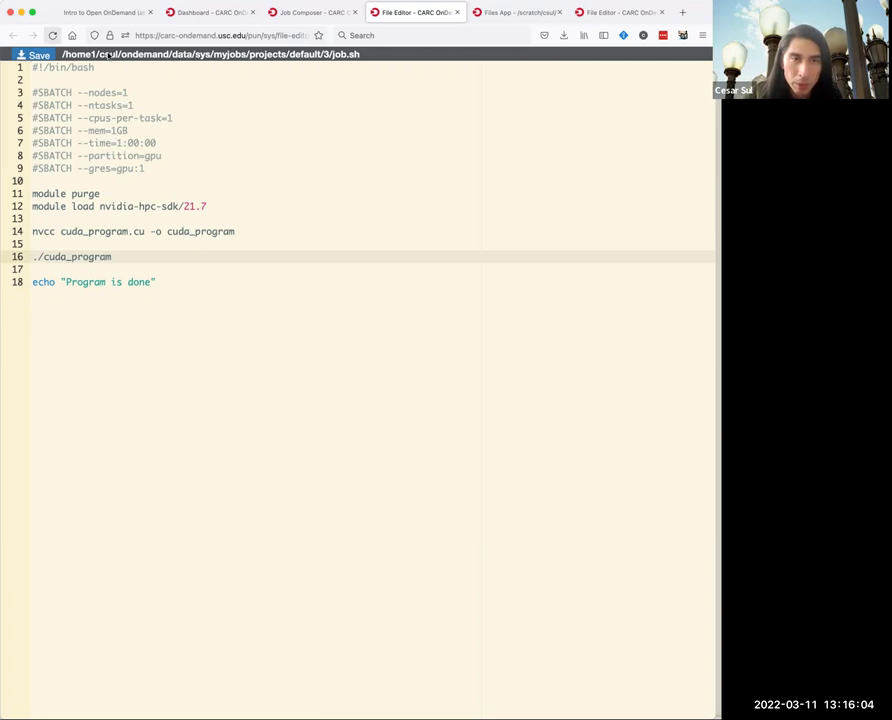
click(36, 55)
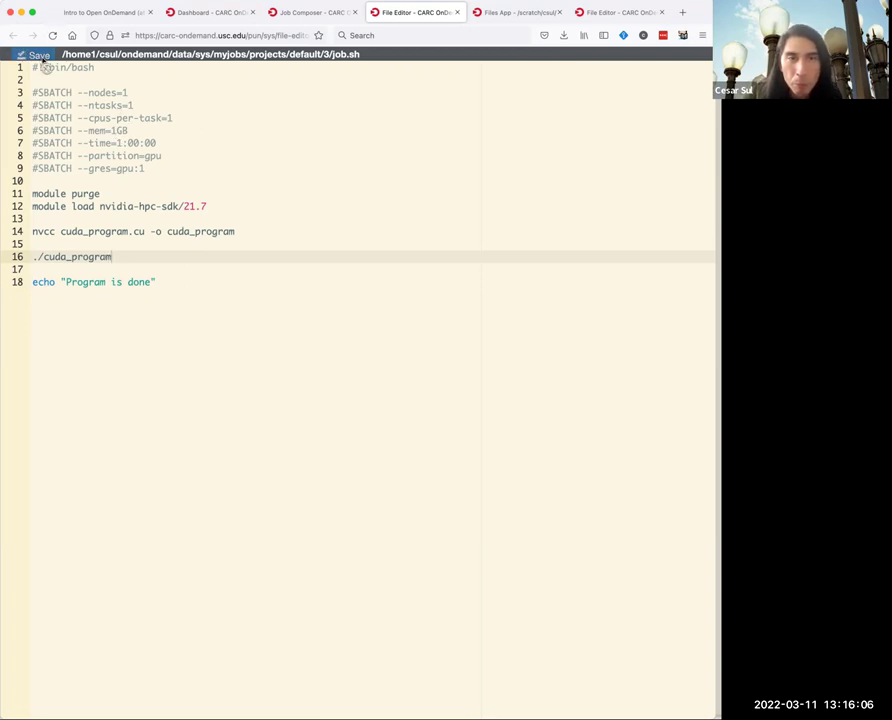
click(337, 14)
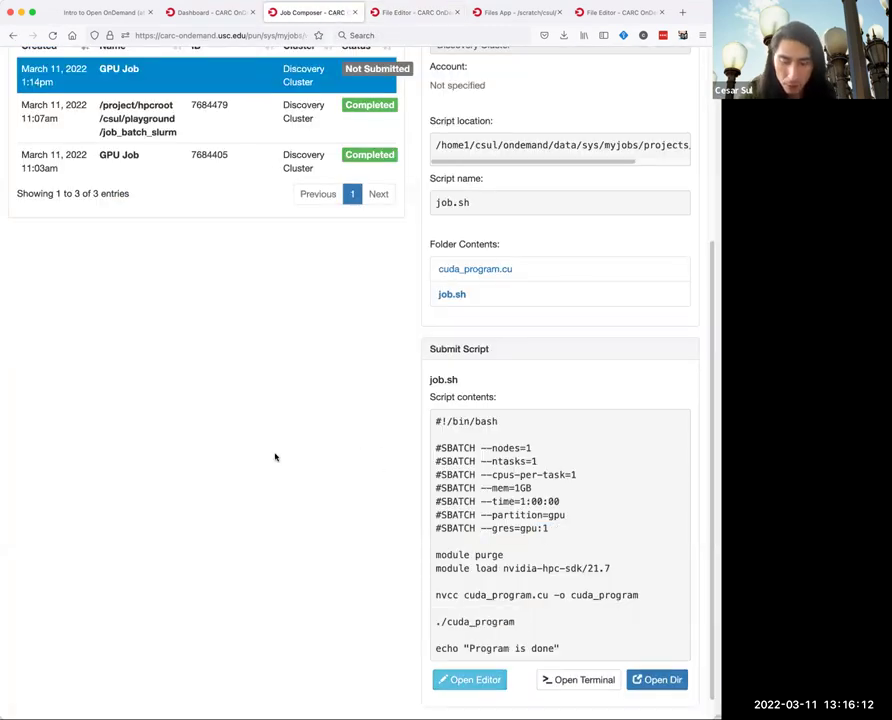
Check the updated GPU Job script, then submit the job to the cluster.
scroll(276, 440, up, 5)
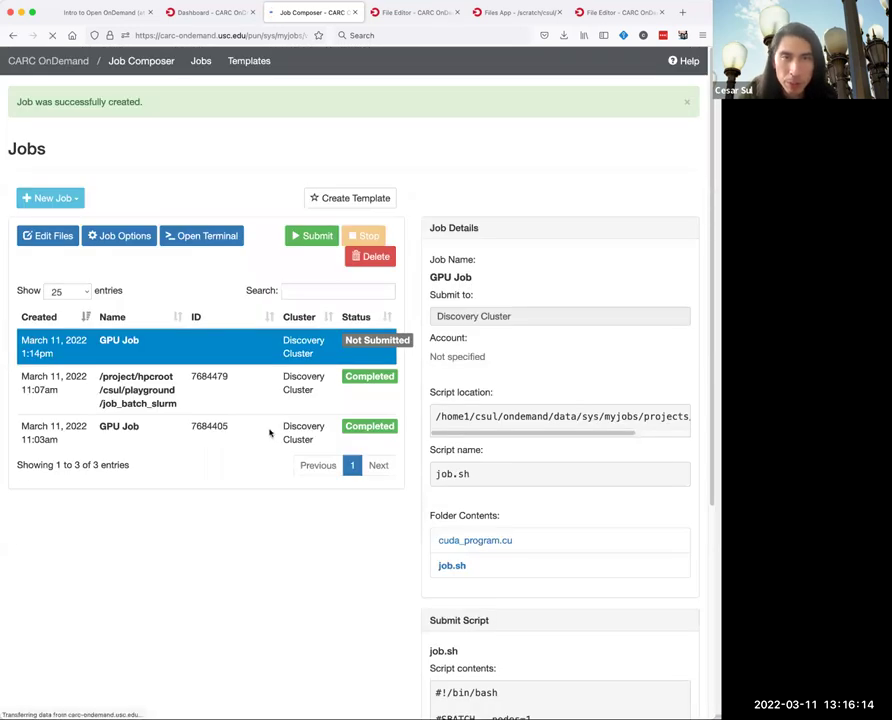
scroll(520, 464, down, 1)
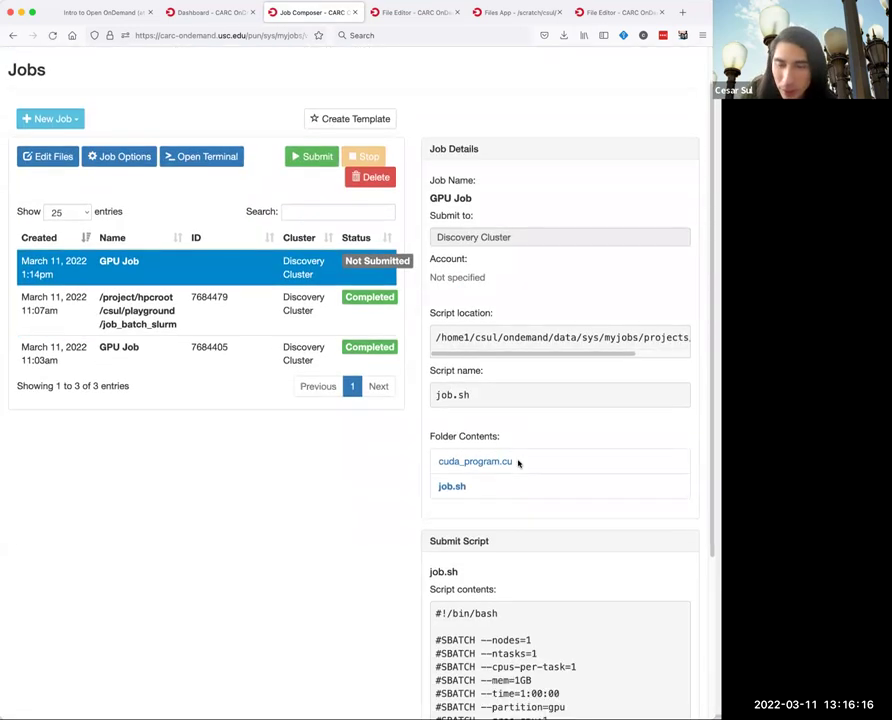
scroll(530, 490, down, 4)
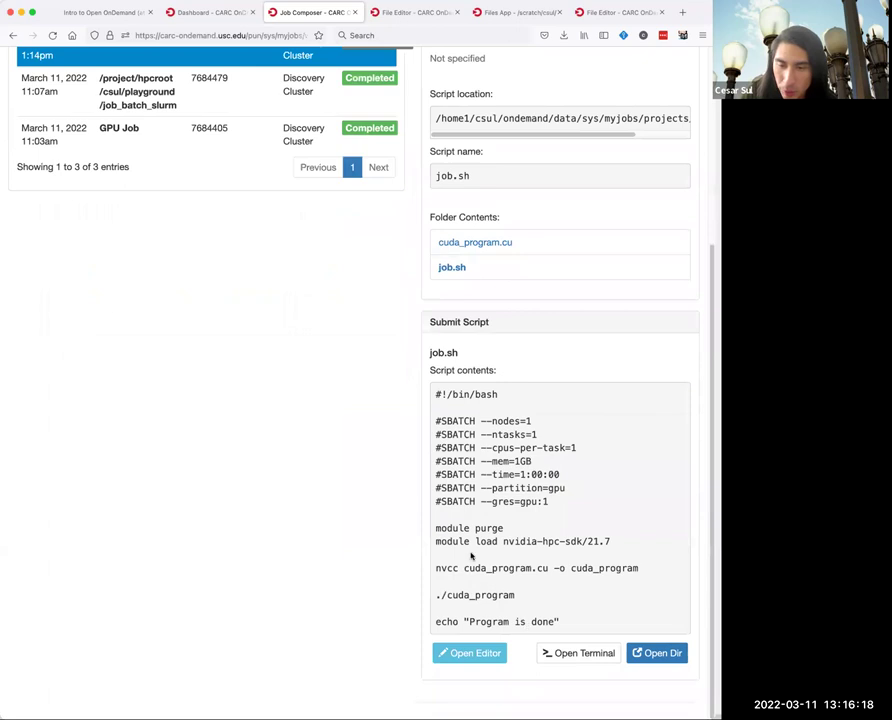
scroll(308, 474, up, 5)
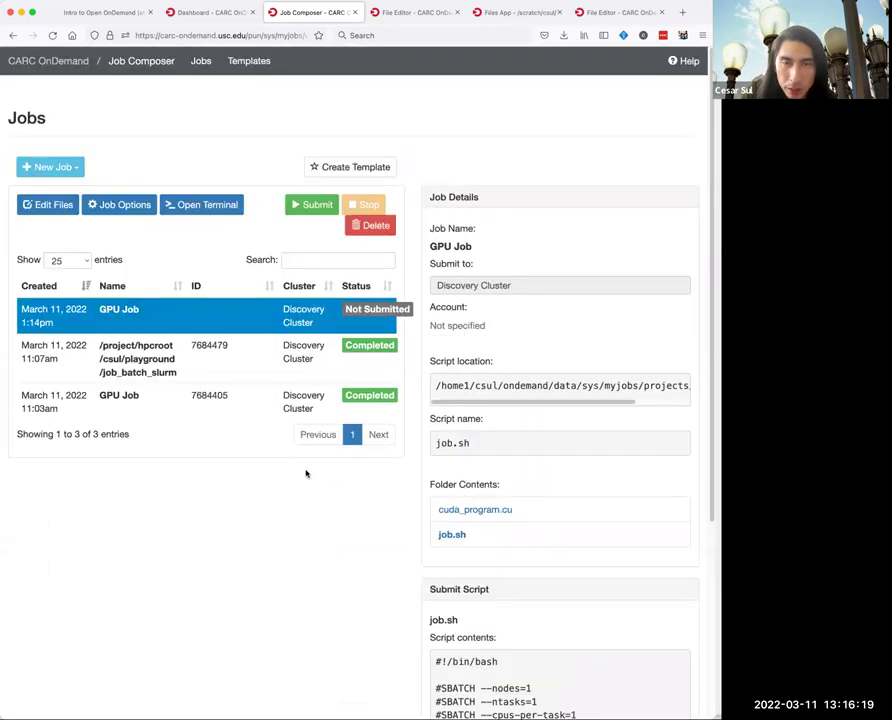
click(314, 209)
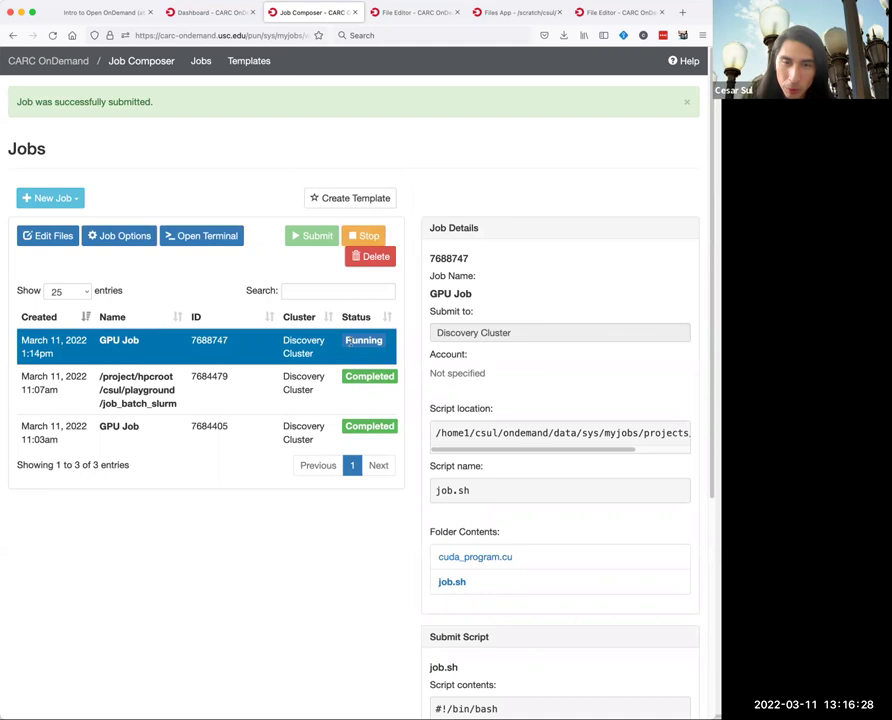
Review the details of running job 7688747 on the Discovery Cluster.
scroll(565, 391, down, 2)
scroll(562, 392, down, 5)
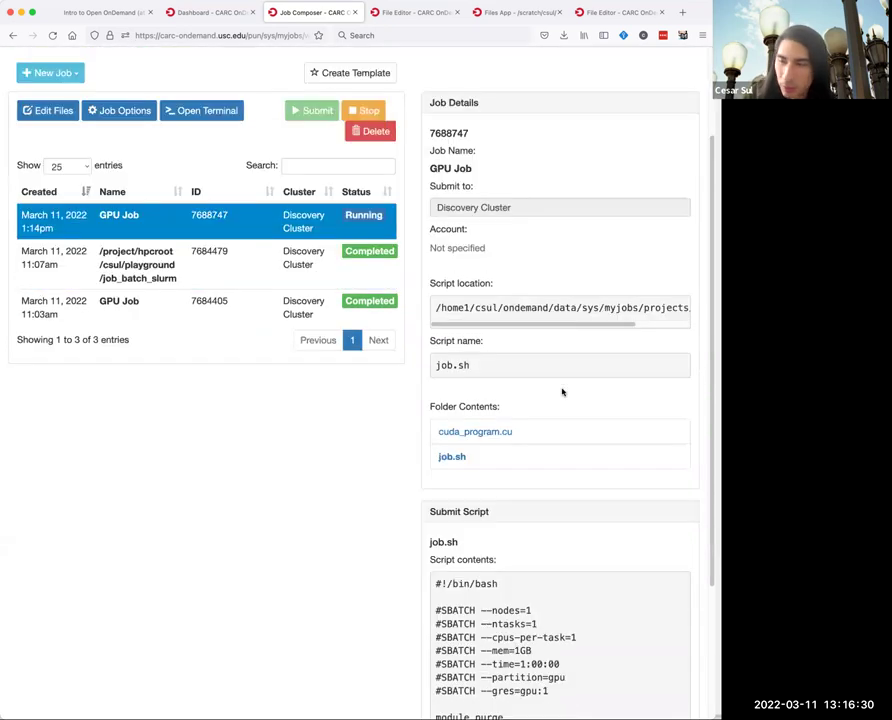
scroll(562, 392, down, 1)
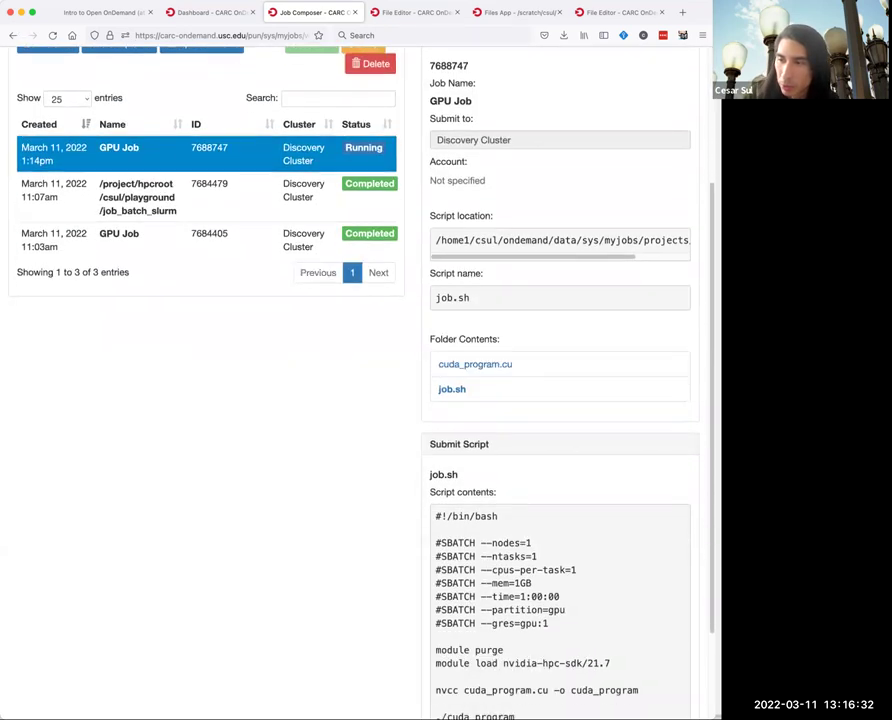
scroll(564, 524, down, 3)
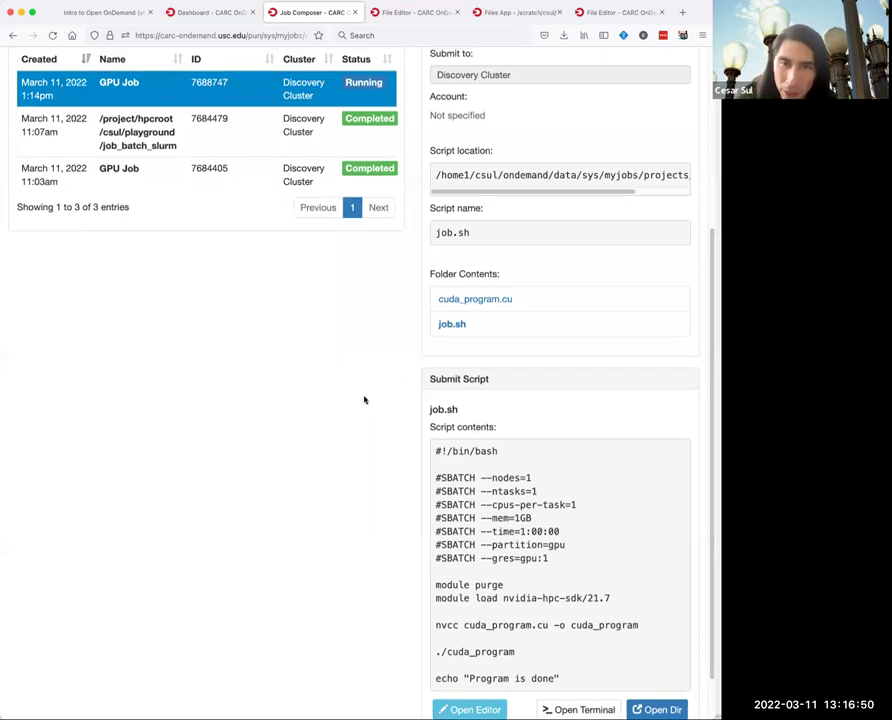
scroll(366, 400, up, 5)
scroll(360, 400, down, 5)
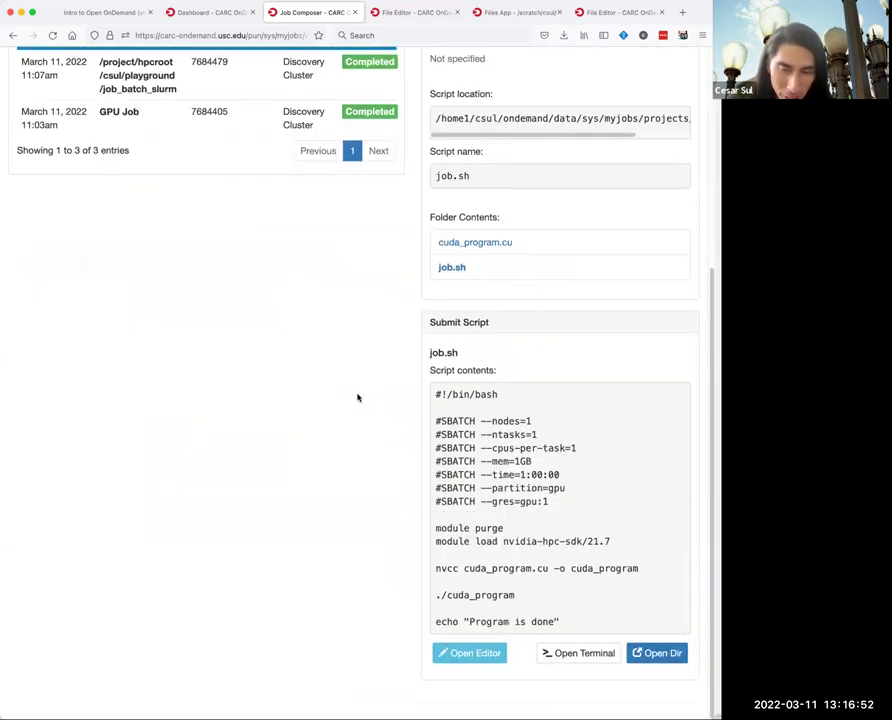
scroll(356, 396, up, 5)
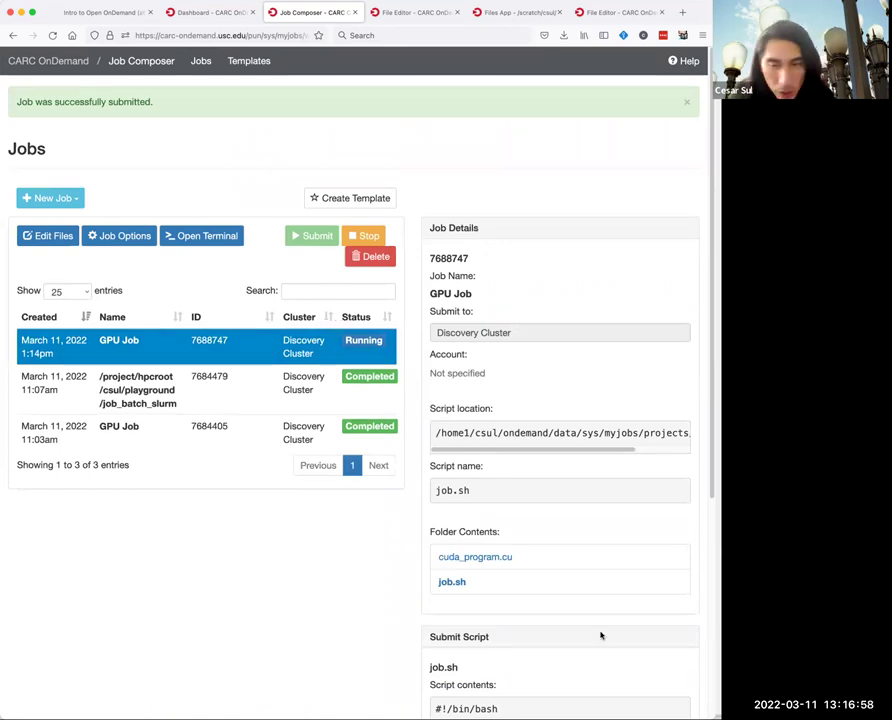
scroll(536, 559, down, 5)
scroll(530, 549, up, 5)
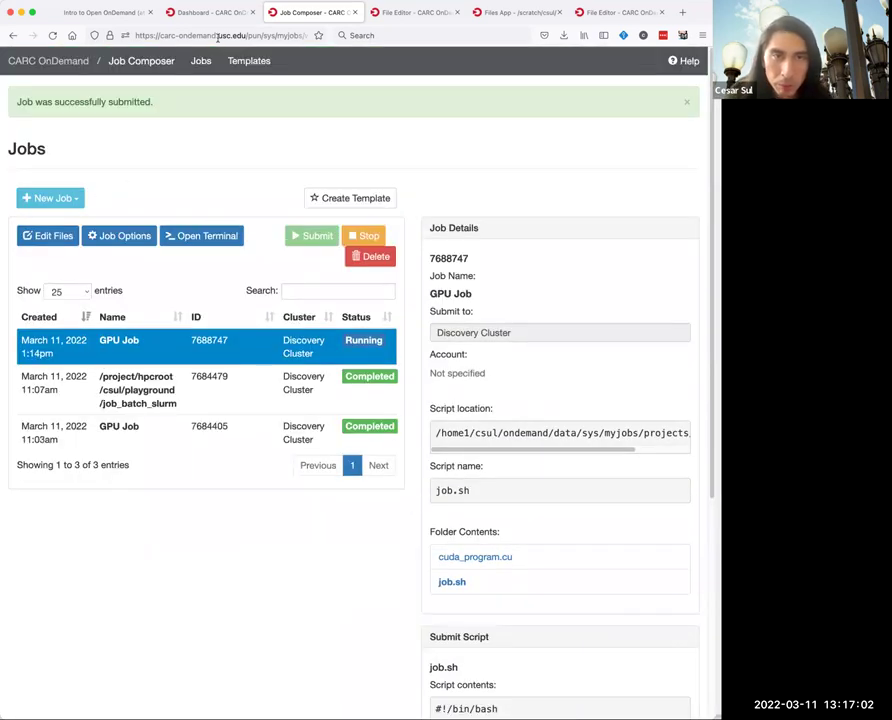
Start a New Job From Specified Path, entering source path /project/hpcroot/csul/playground/job_batch_.
click(48, 198)
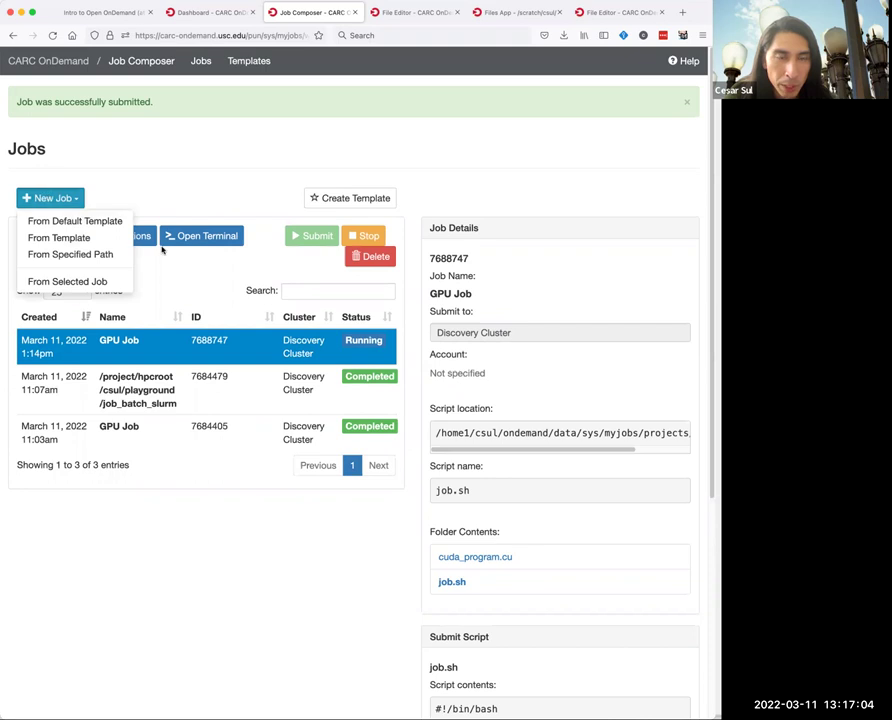
click(63, 255)
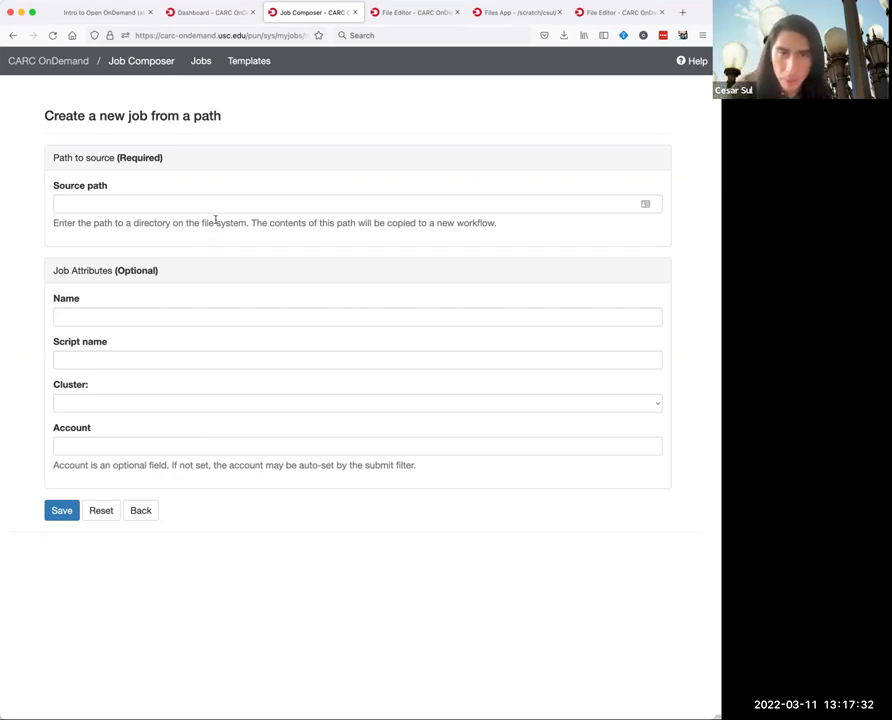
click(218, 210)
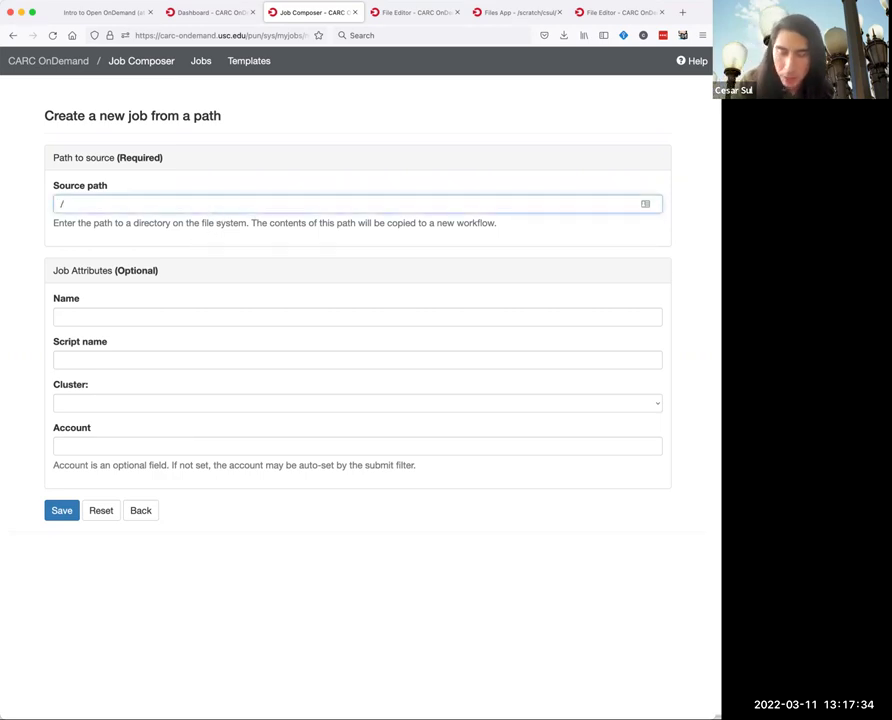
text(/project/hpcroot/csul/playgrou)
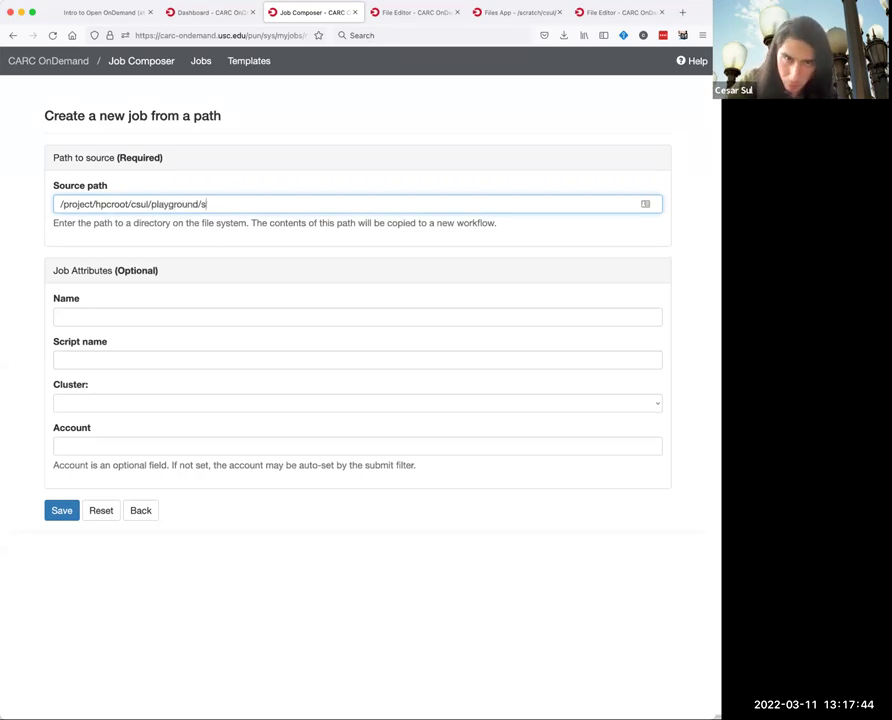
text(nd/job_batch_slurm)
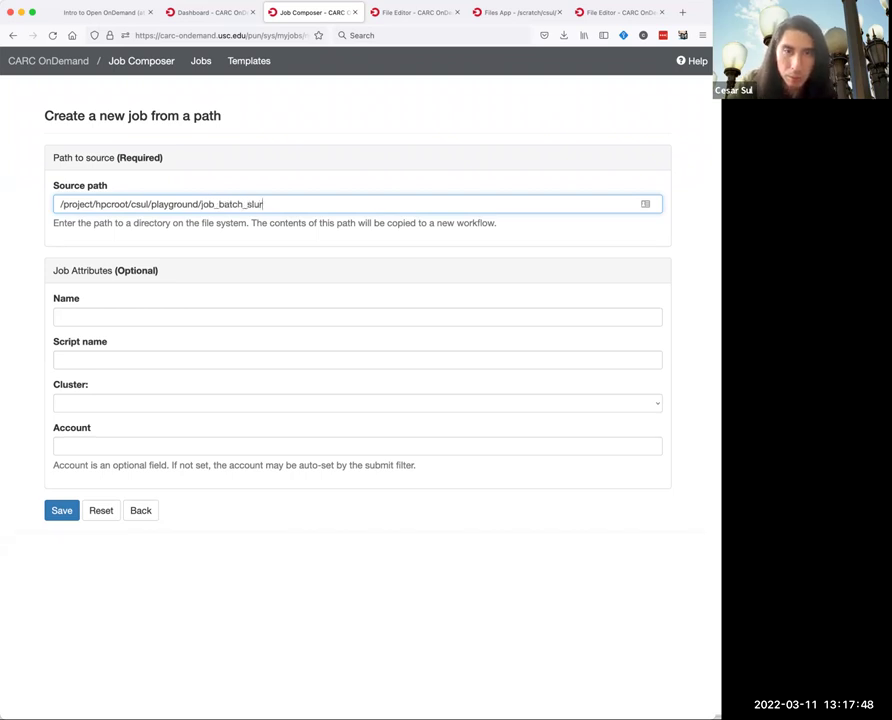
click(62, 512)
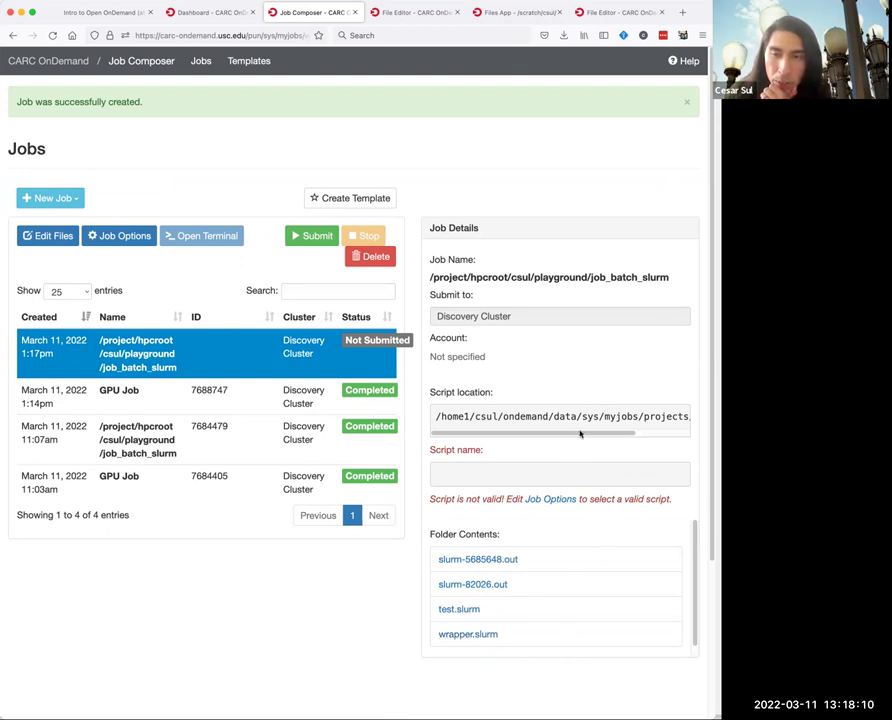
mouse_move(580, 437)
mouse_down()
mouse_move(652, 440)
mouse_move(580, 440)
mouse_up()
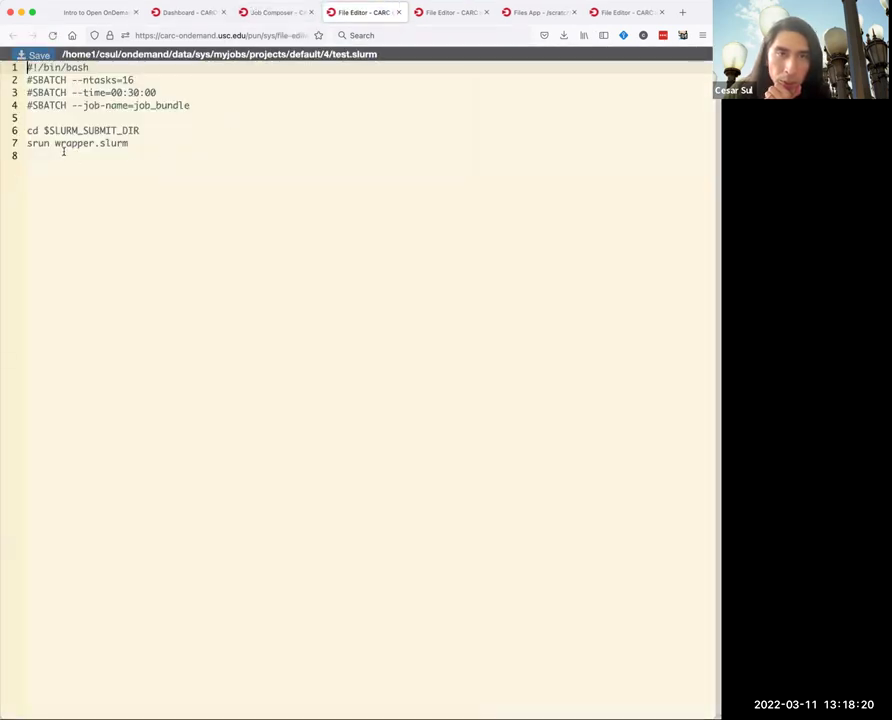
click(252, 12)
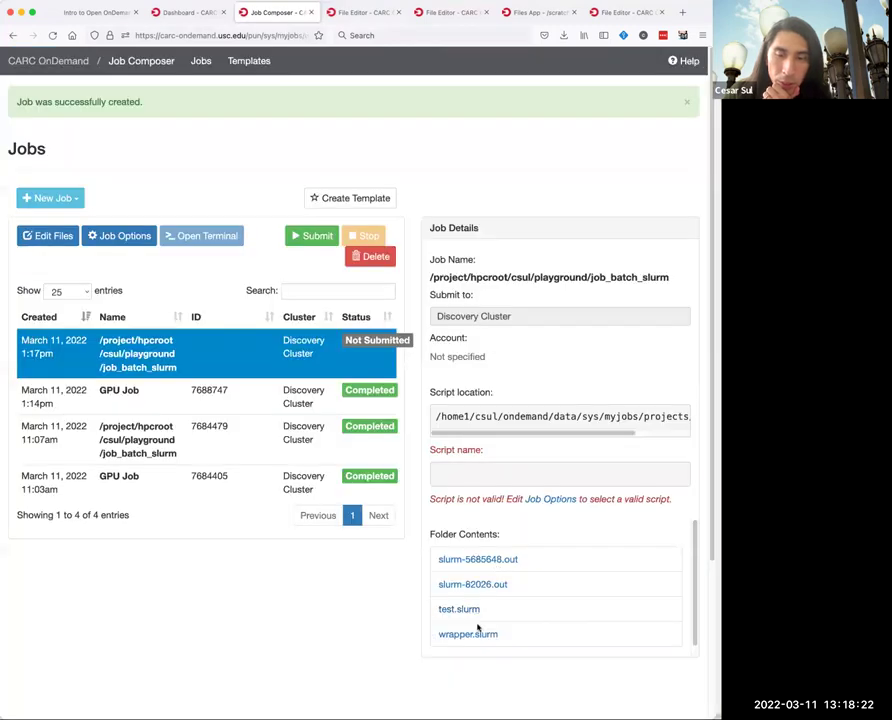
click(470, 633)
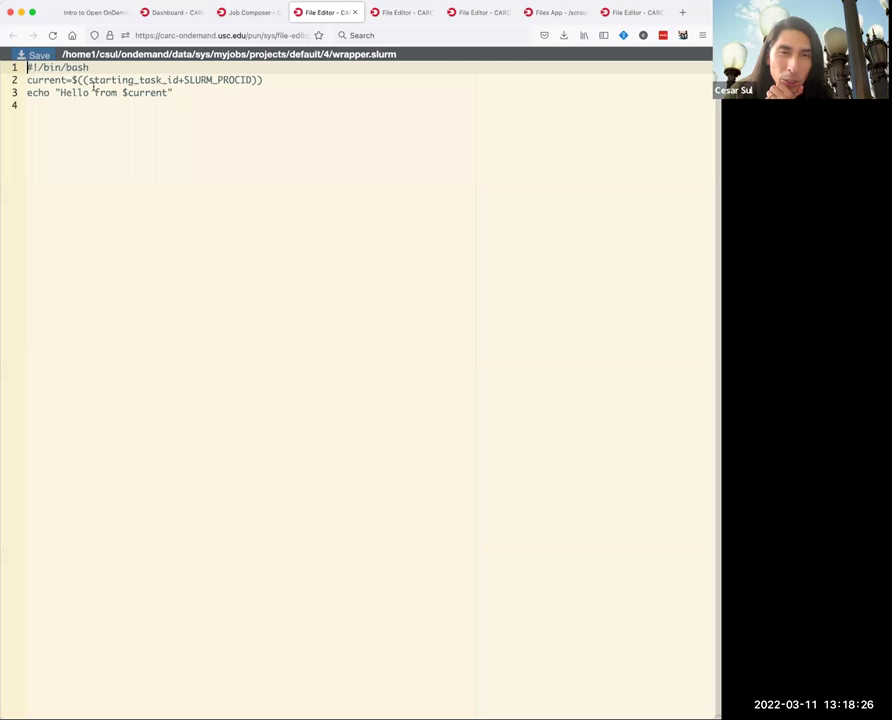
click(248, 13)
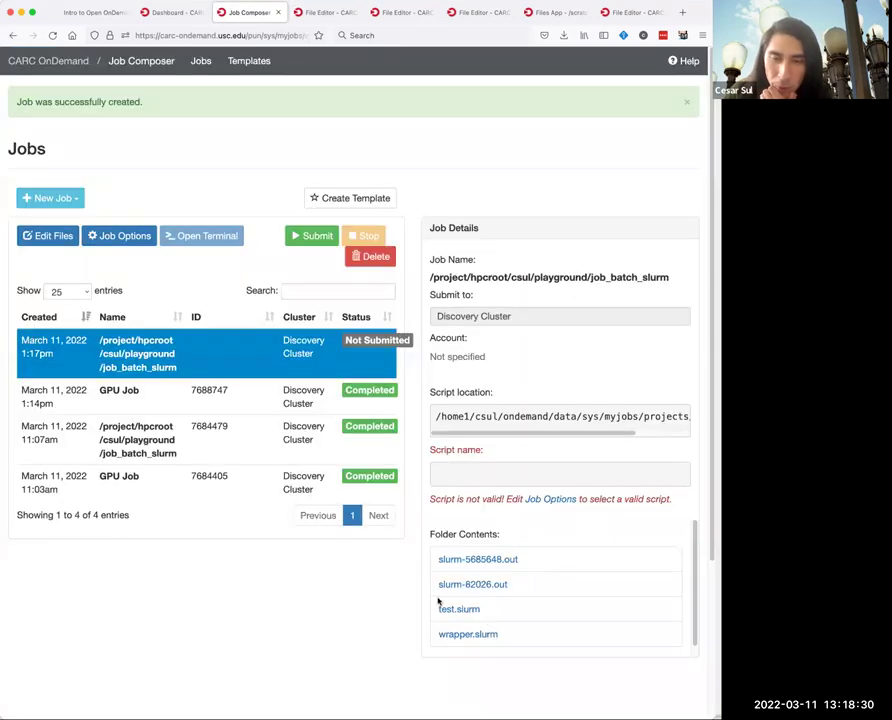
click(322, 16)
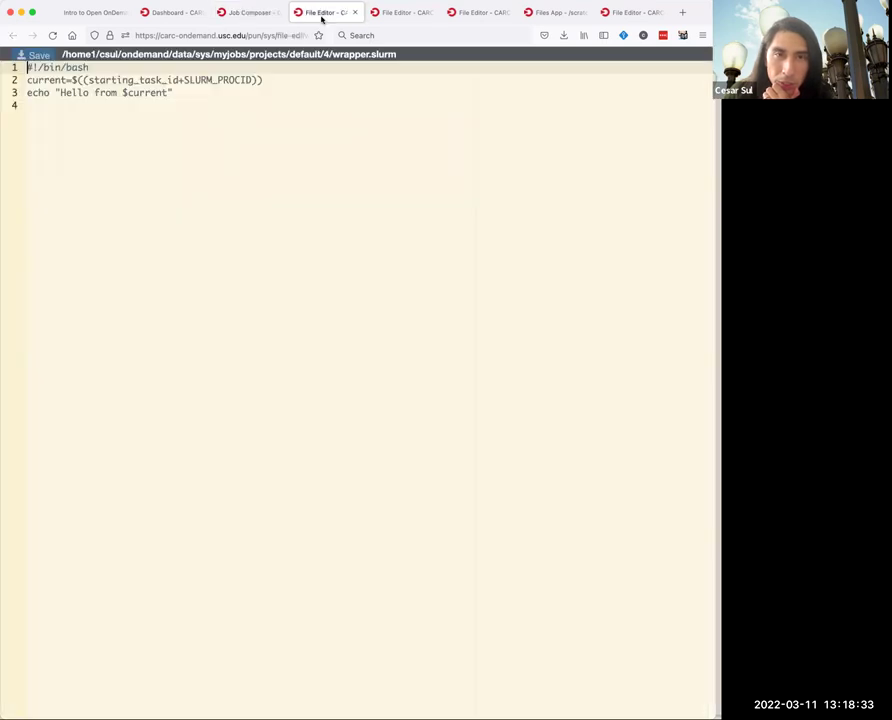
click(404, 14)
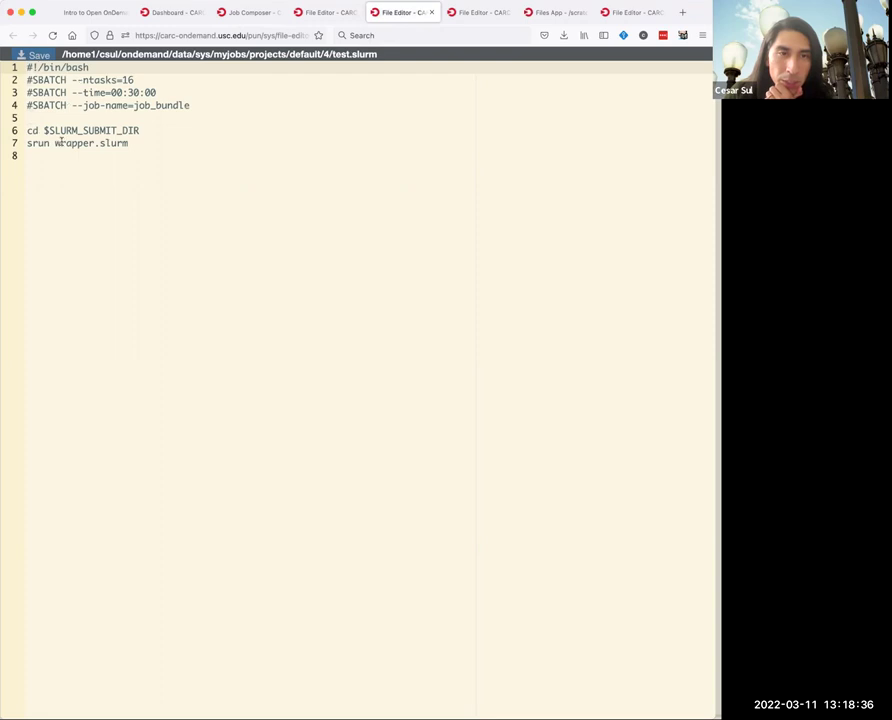
drag(55, 143, 130, 144)
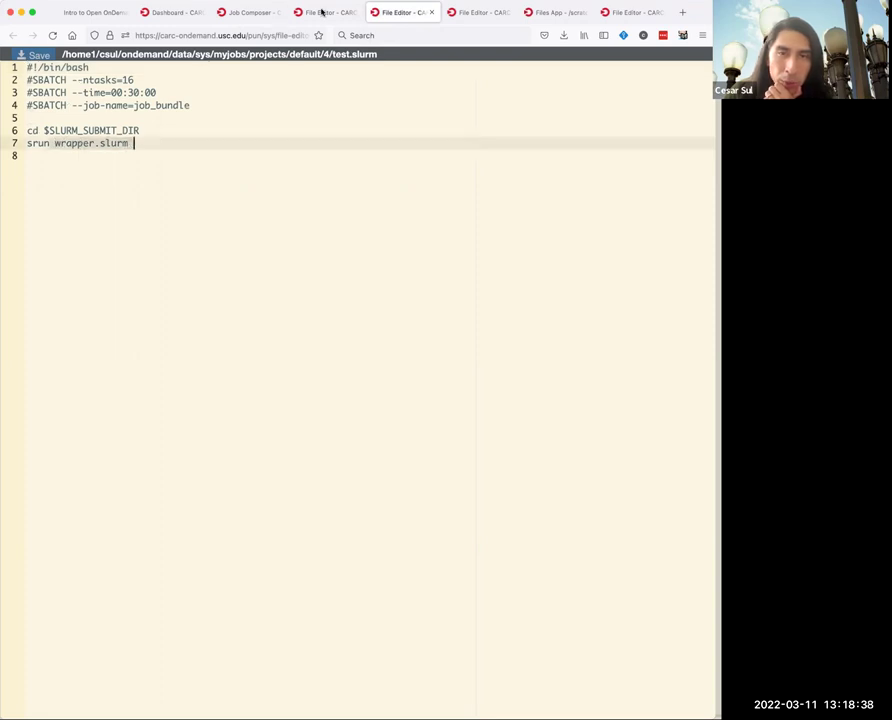
click(322, 12)
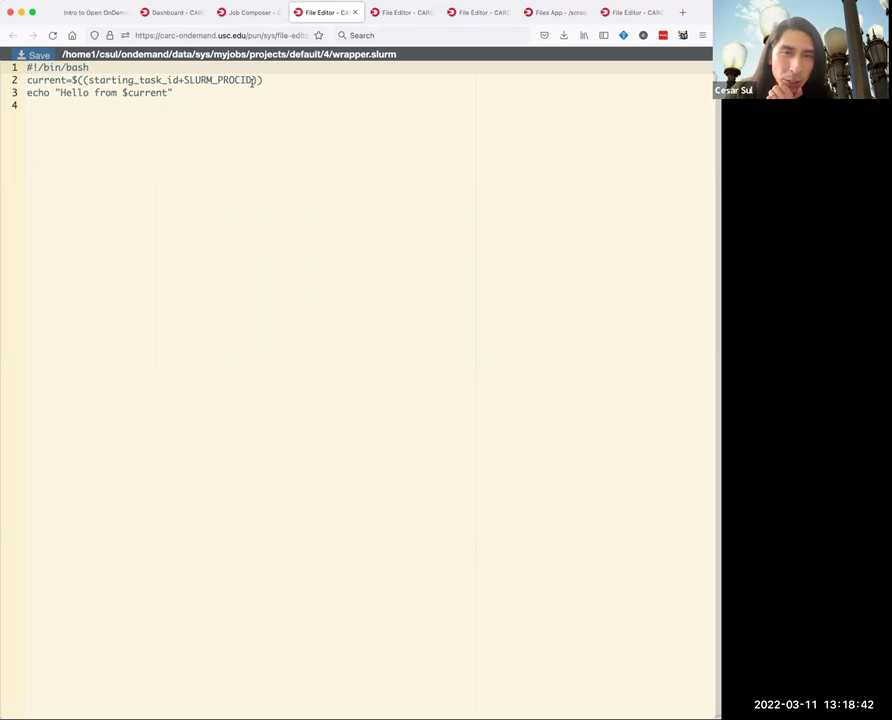
click(80, 80)
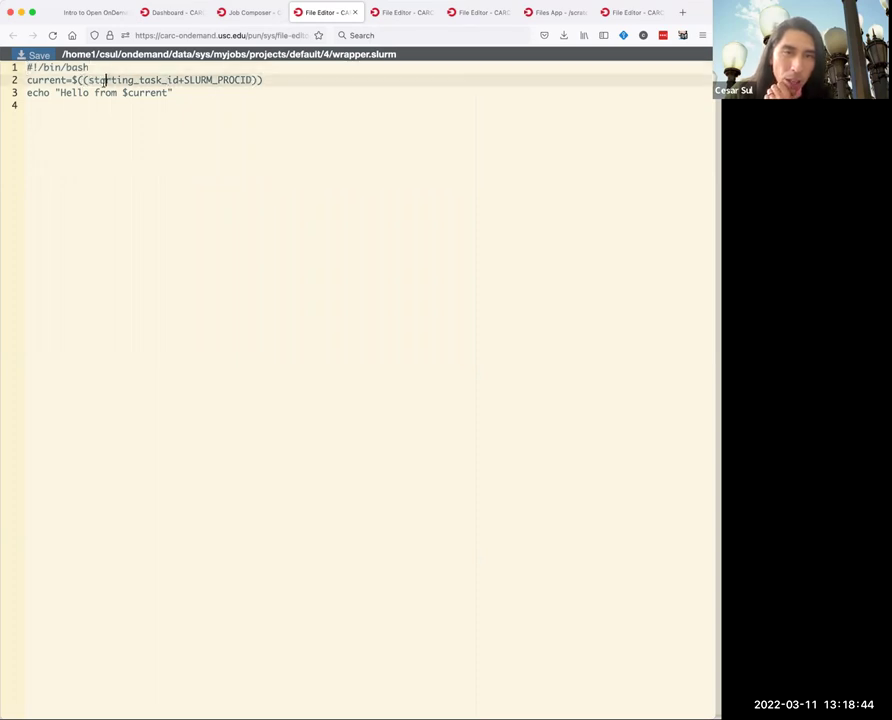
click(241, 11)
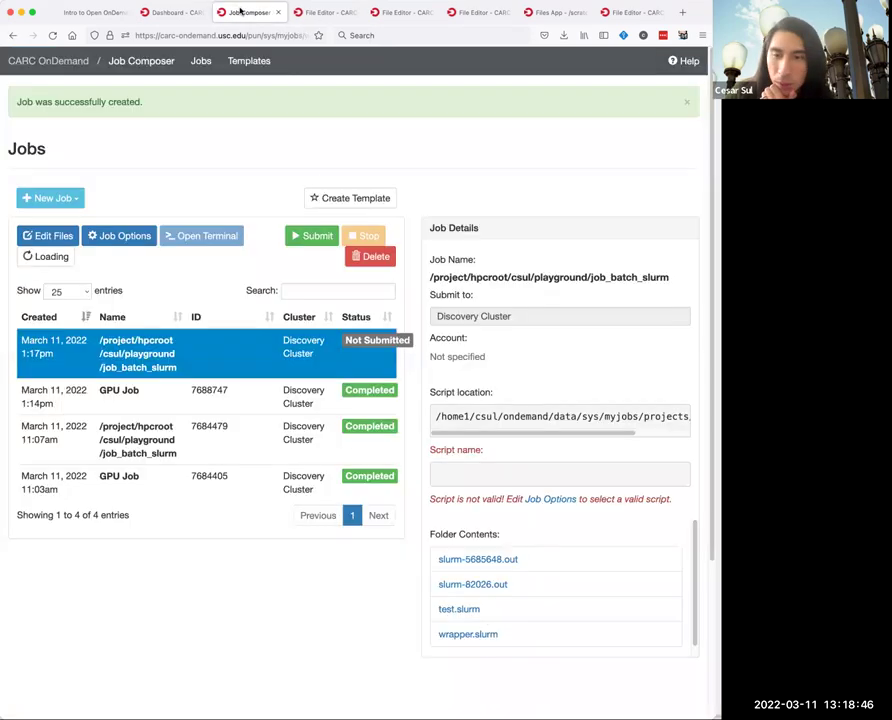
Set test.slurm as the batch job's script in Job Options and save.
click(549, 500)
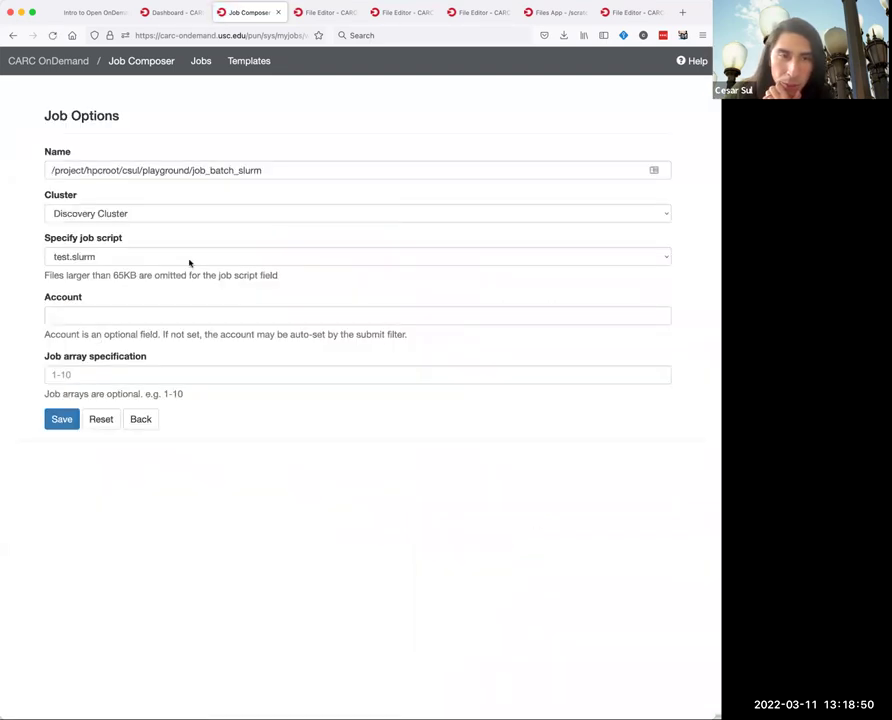
click(148, 256)
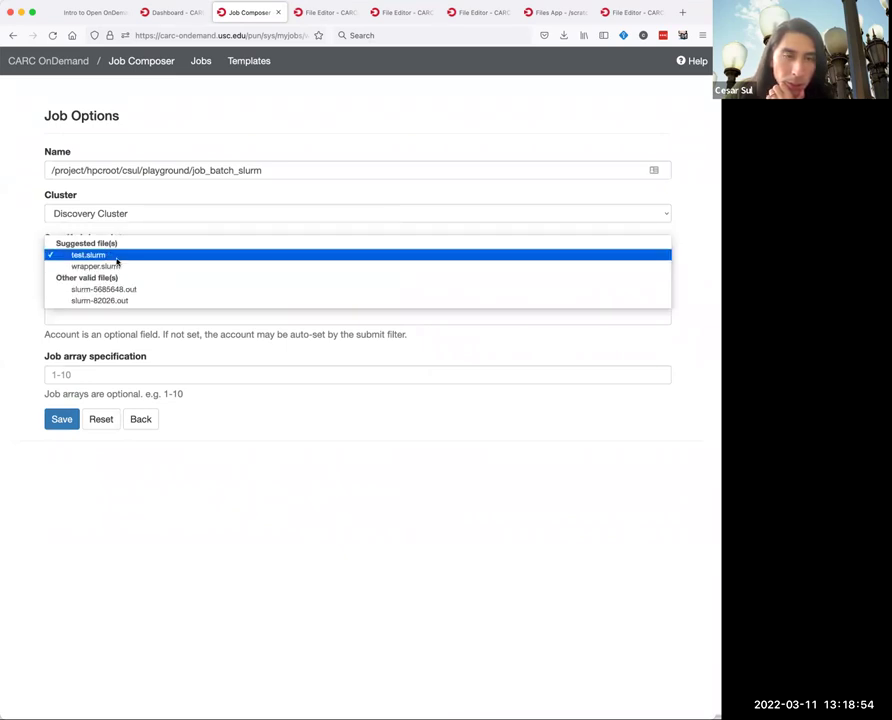
click(117, 258)
click(62, 420)
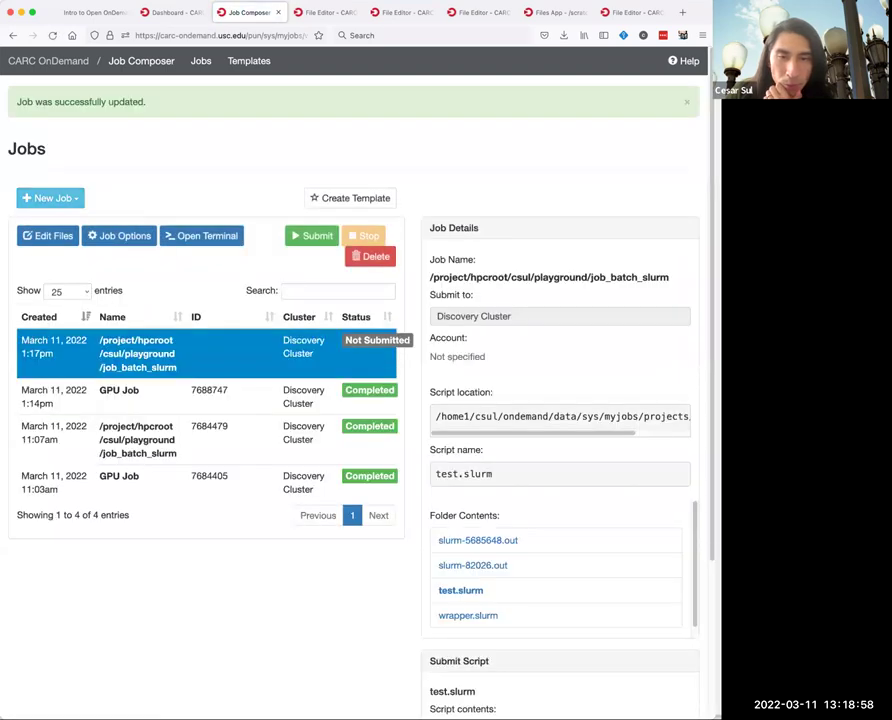
Submit the job_batch_slurm job, which runs as ID 7688750.
scroll(544, 585, down, 1)
scroll(528, 578, up, 1)
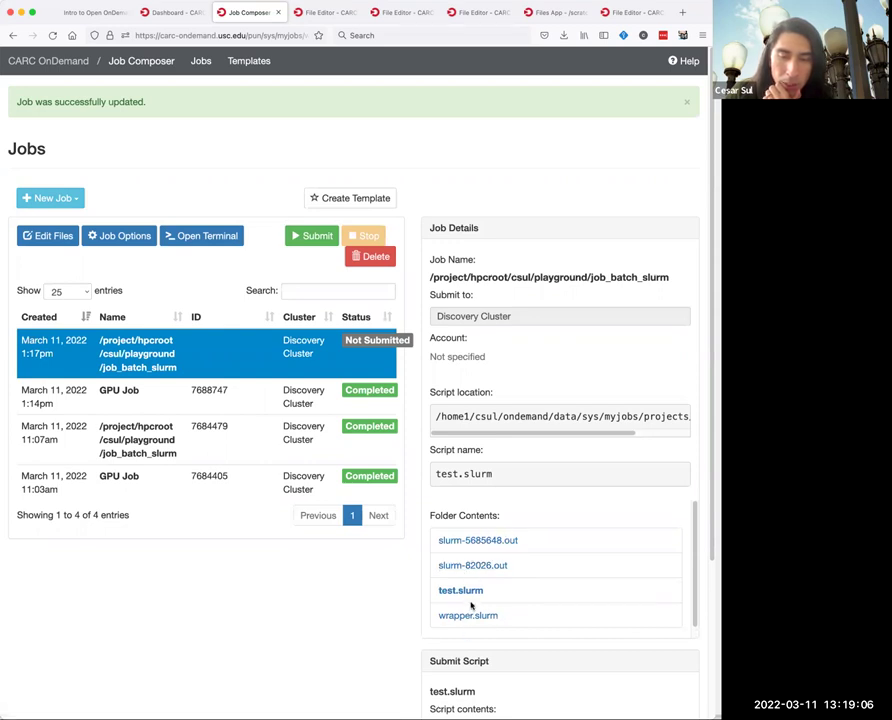
click(312, 240)
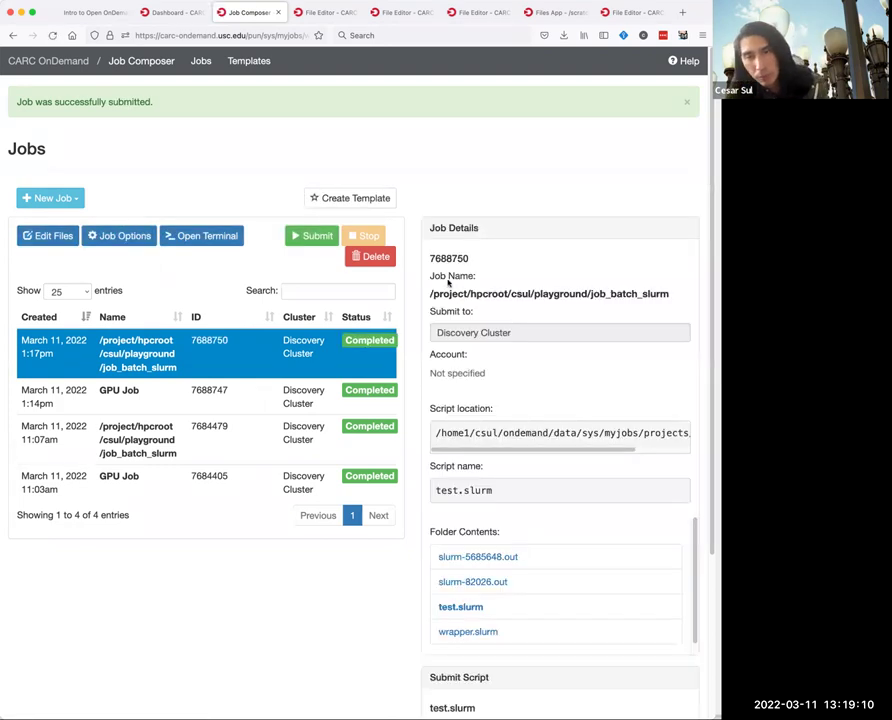
scroll(285, 364, down, 3)
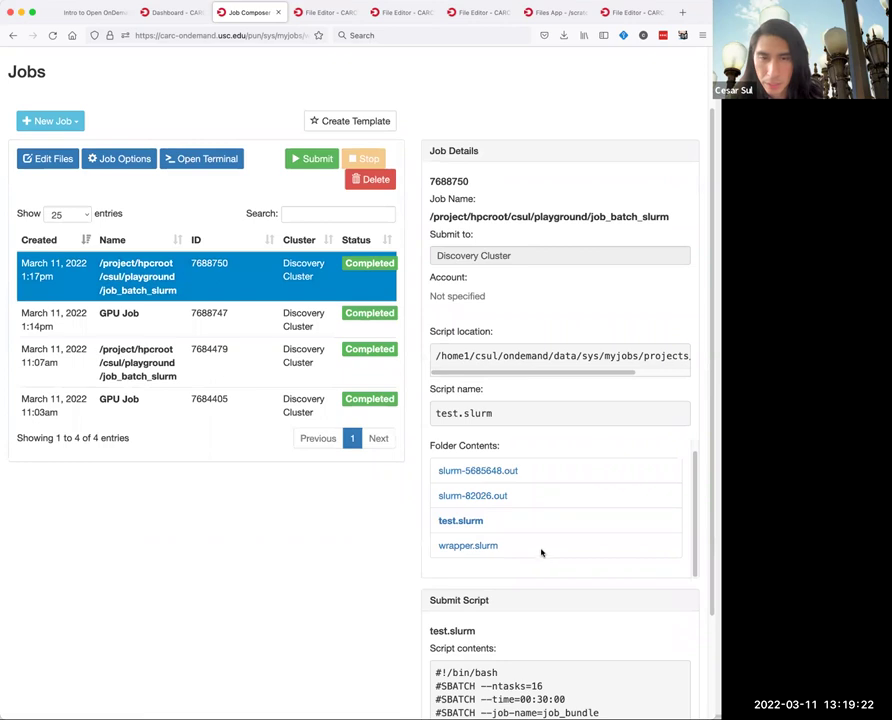
Select GPU Job 7688747 and read its Completed details, folder contents and submit script.
scroll(538, 546, up, 1)
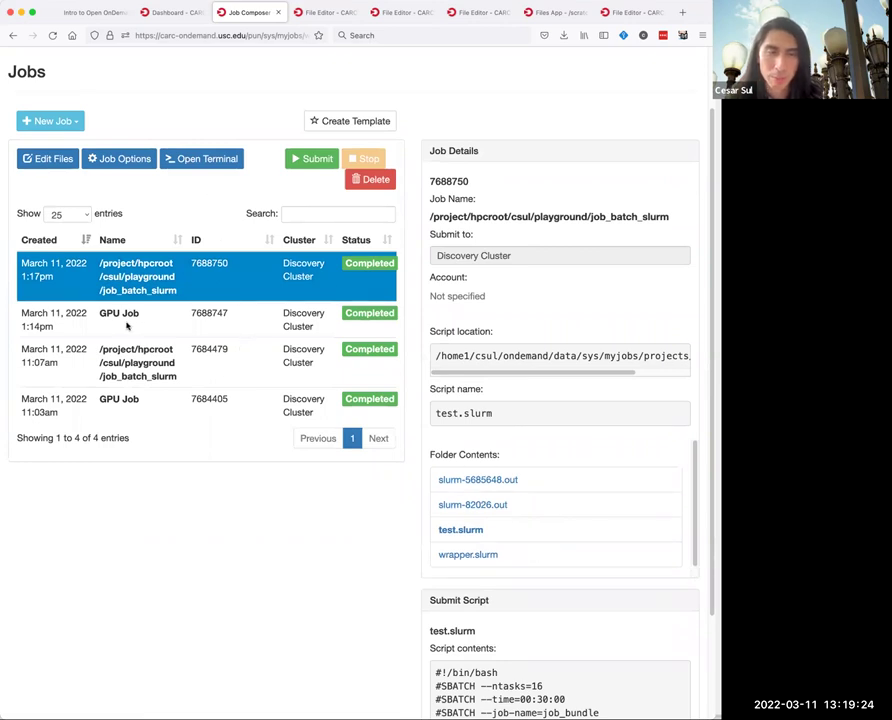
click(60, 320)
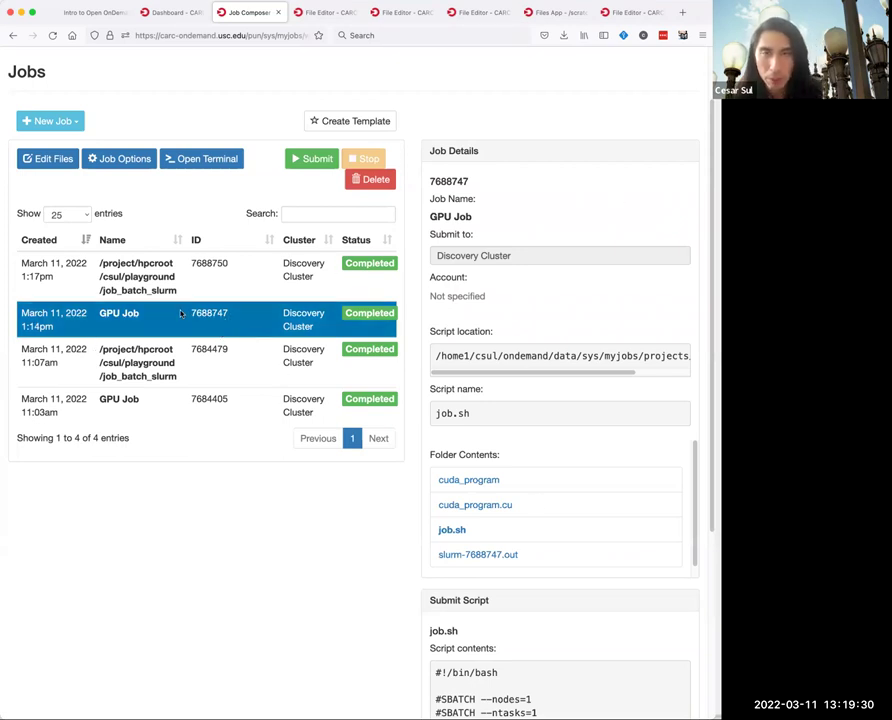
scroll(513, 504, down, 1)
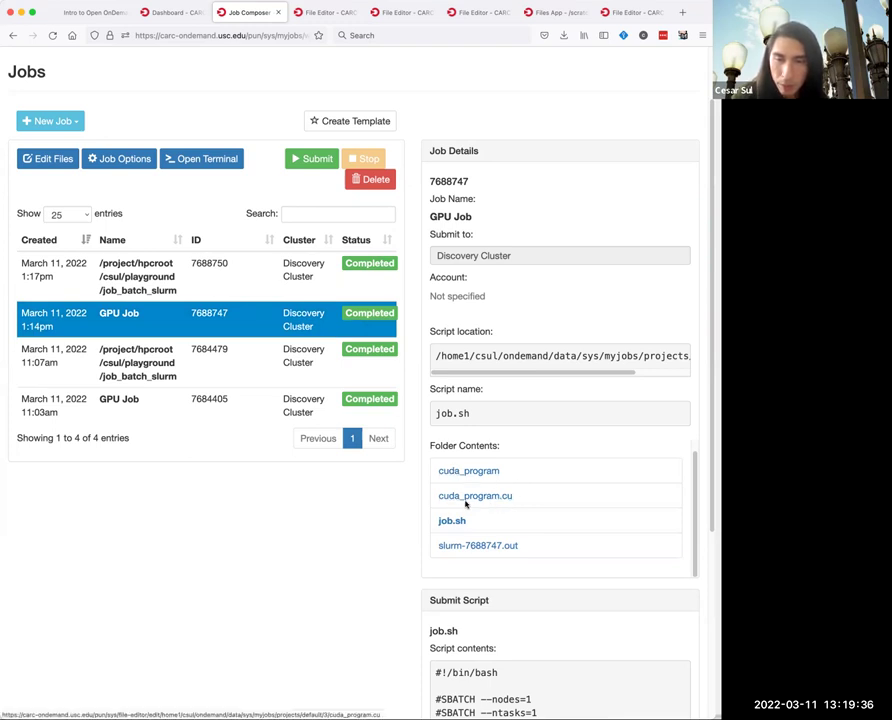
scroll(459, 515, down, 1)
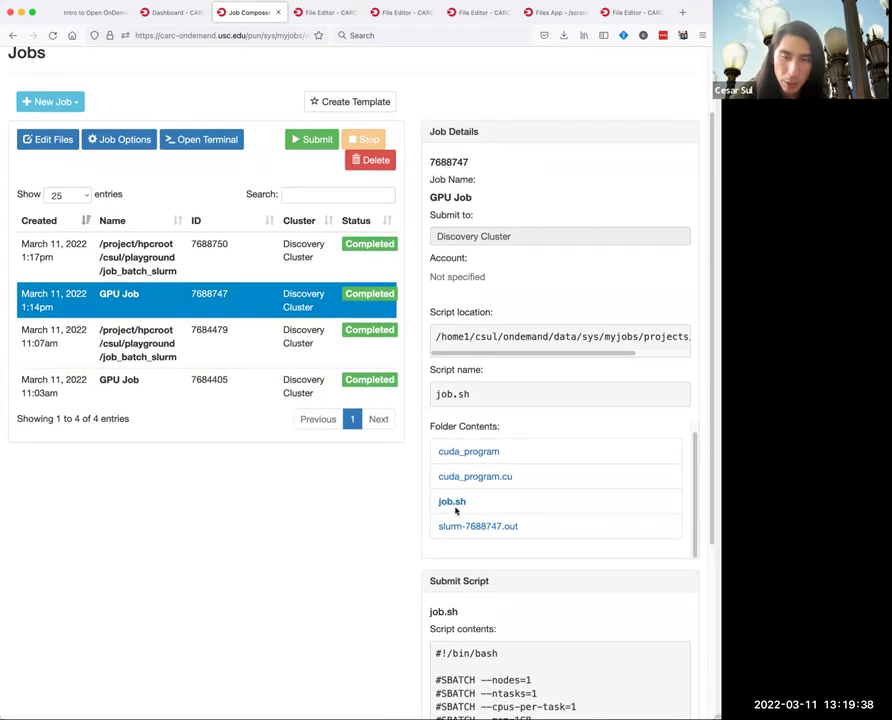
scroll(496, 514, down, 5)
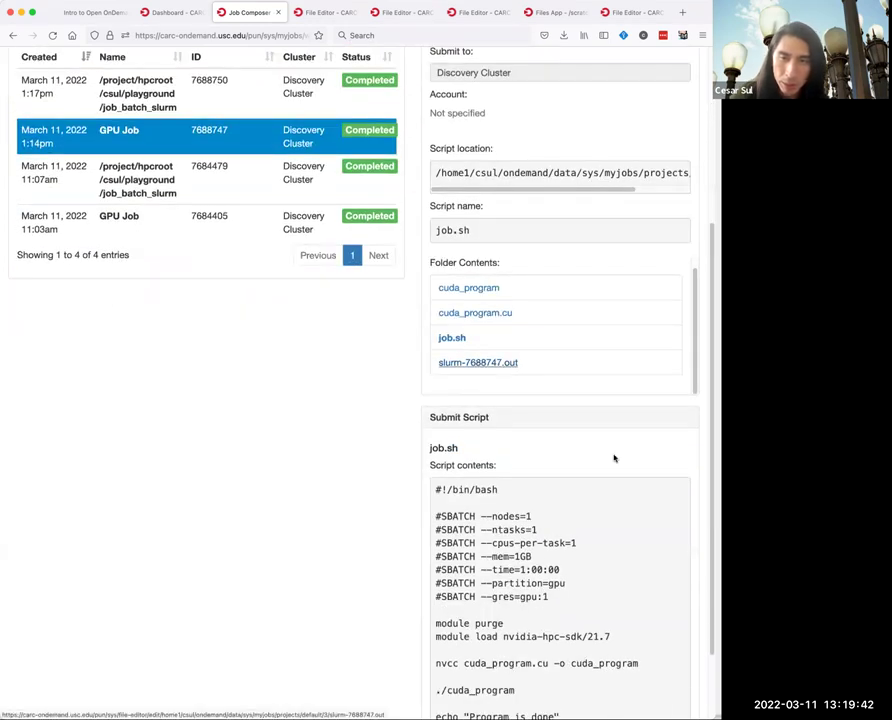
click(478, 364)
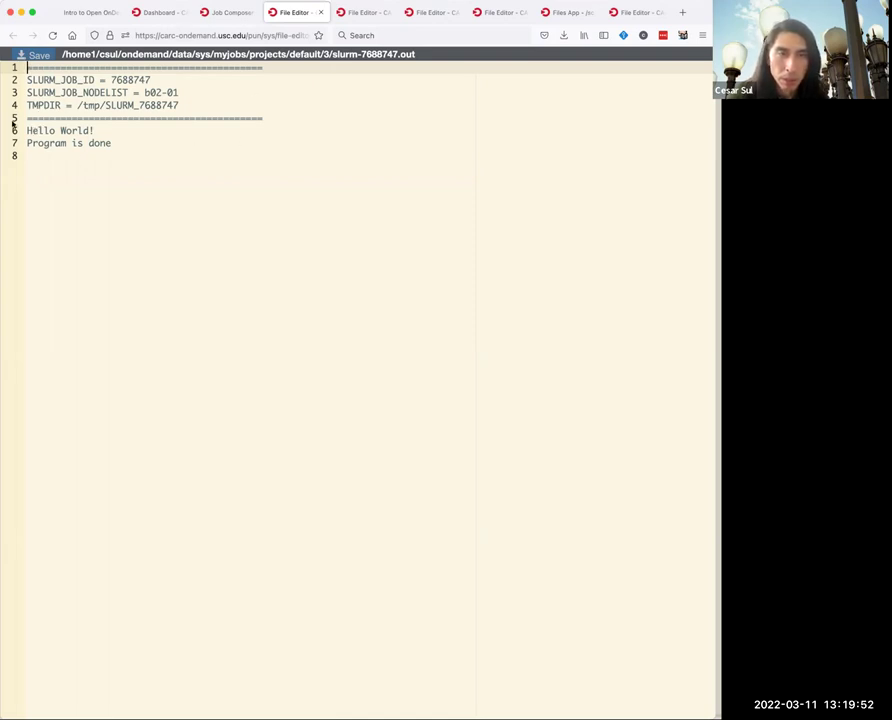
click(27, 130)
click(106, 119)
click(114, 130)
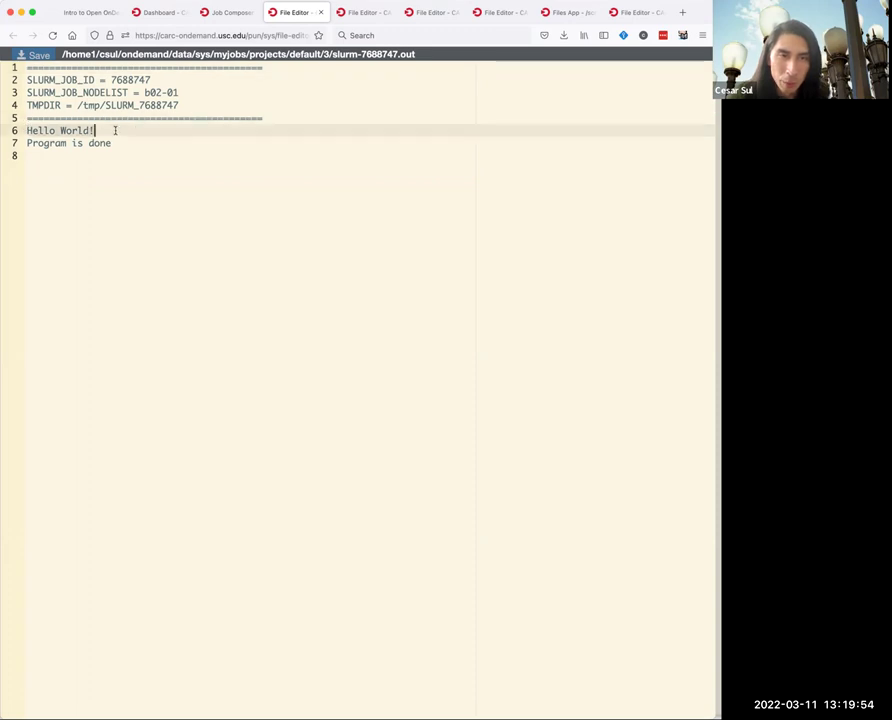
click(112, 143)
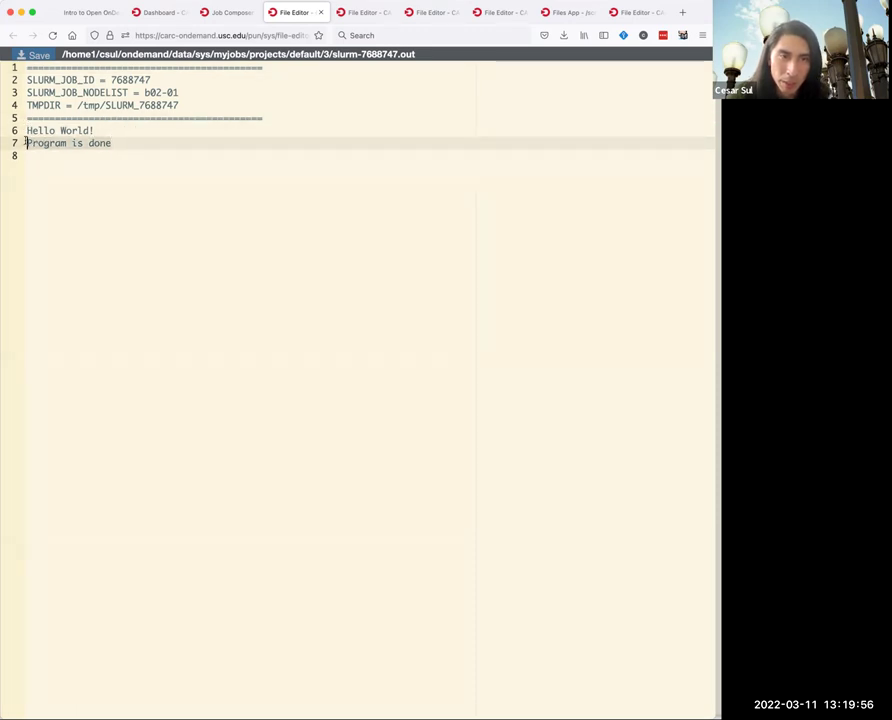
click(27, 143)
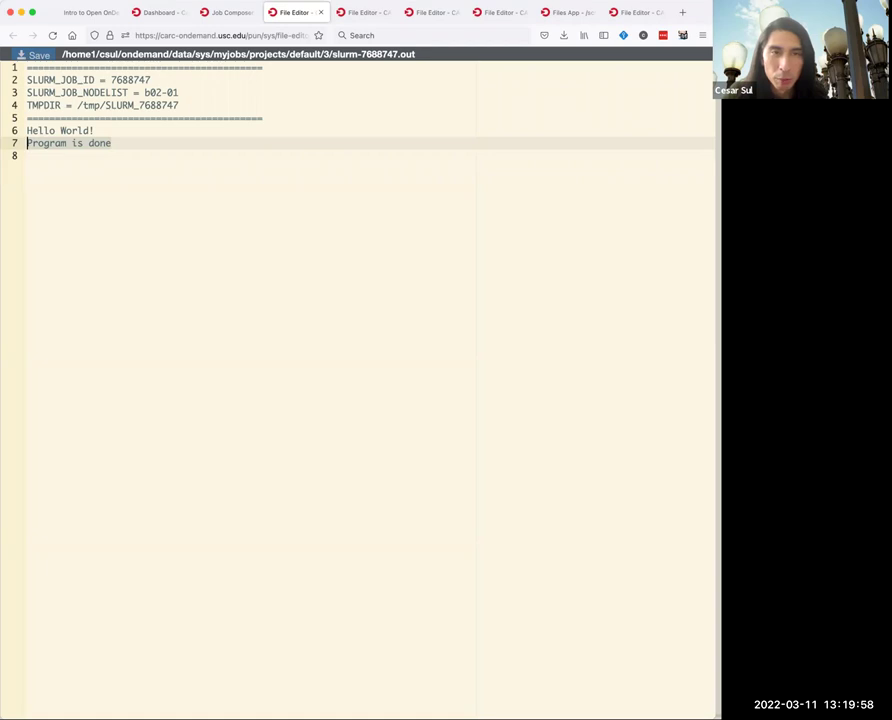
Back in Job Composer, select batch job 7688750 and scroll its folder to slurm-7688750.out.
click(242, 12)
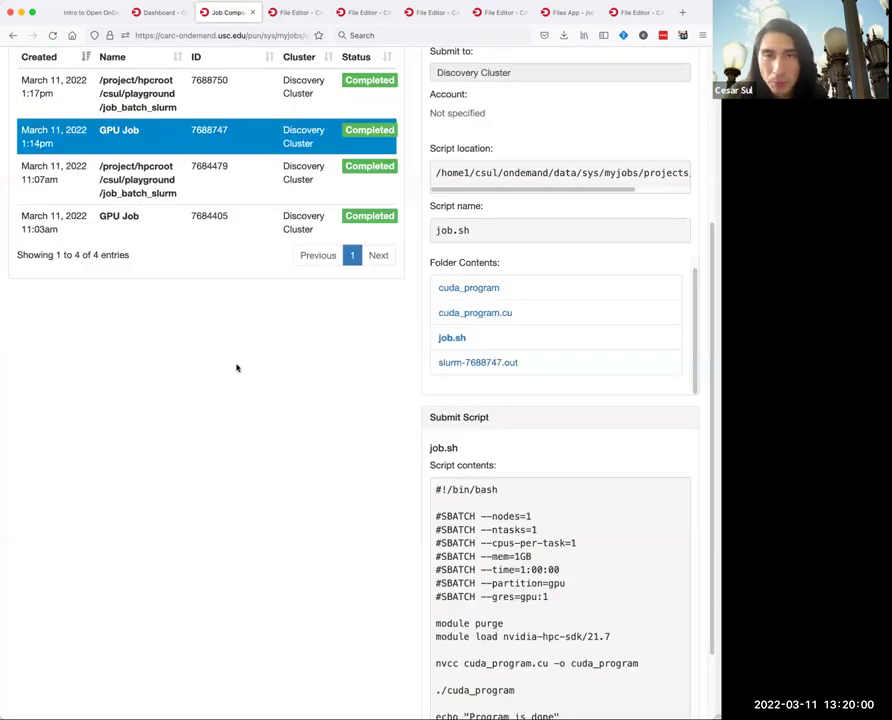
scroll(238, 372, up, 5)
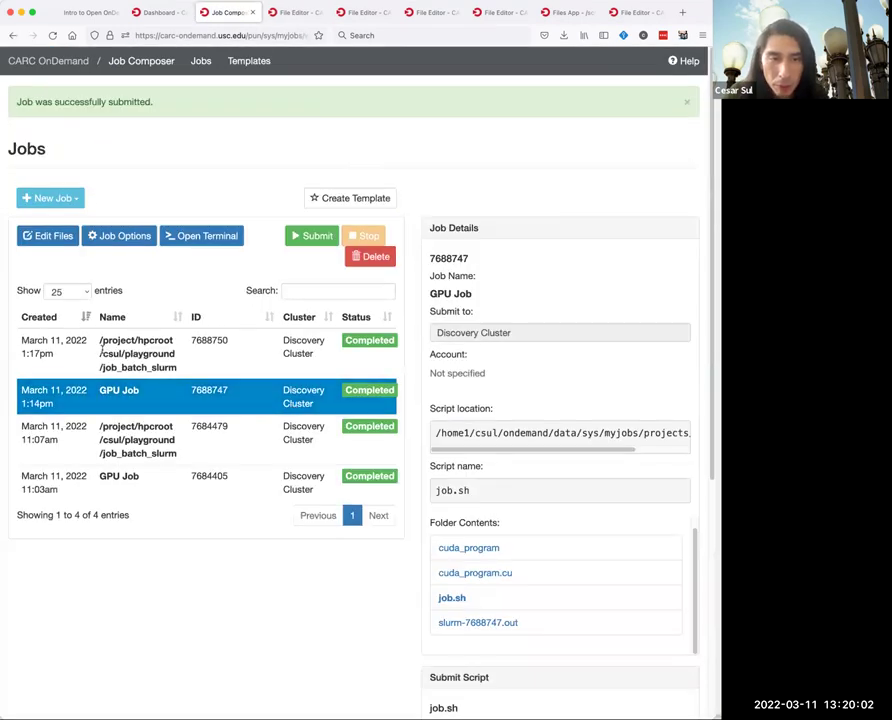
click(101, 345)
scroll(552, 428, down, 1)
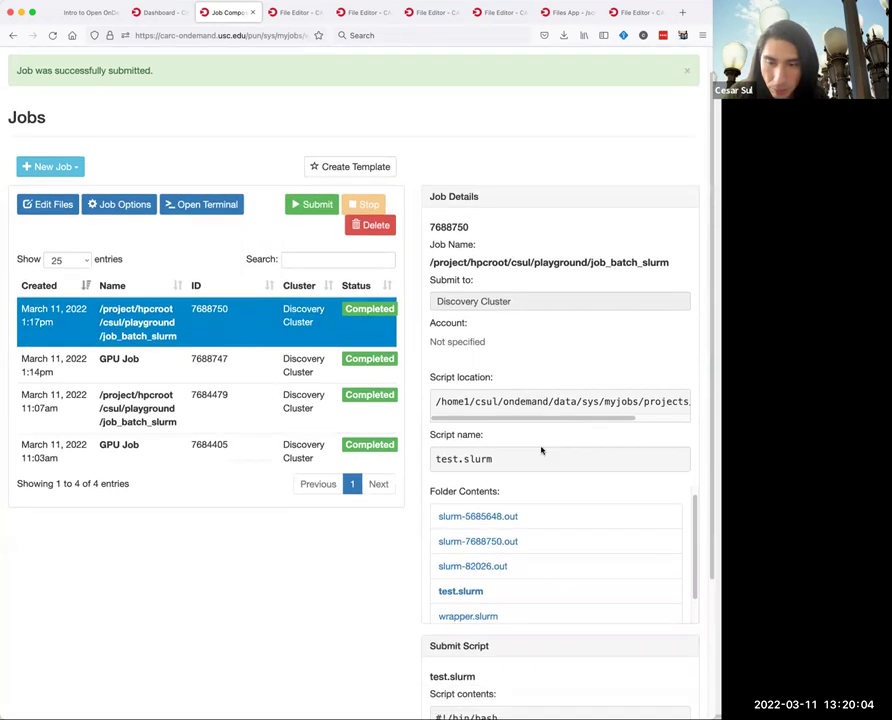
scroll(541, 450, down, 1)
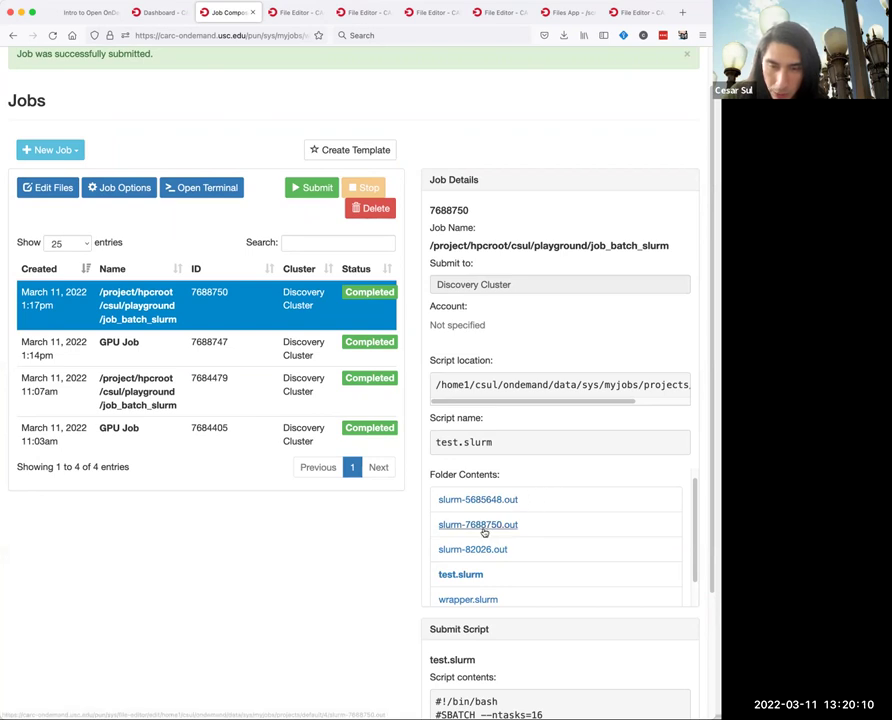
scroll(497, 507, down, 1)
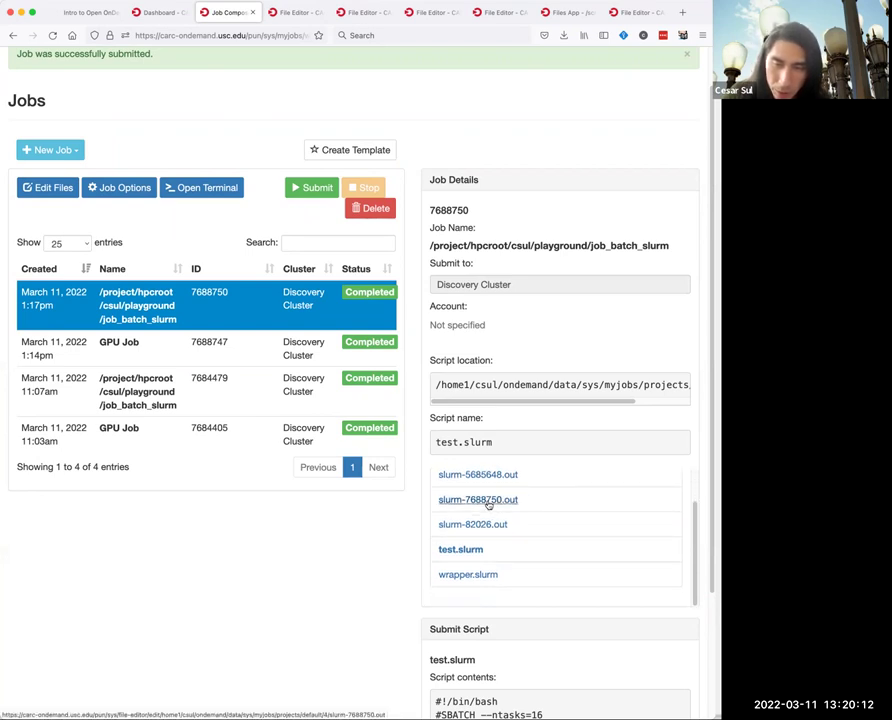
Open slurm-7688750.out and highlight the d05-11 node list and job ID 7688750.
click(487, 500)
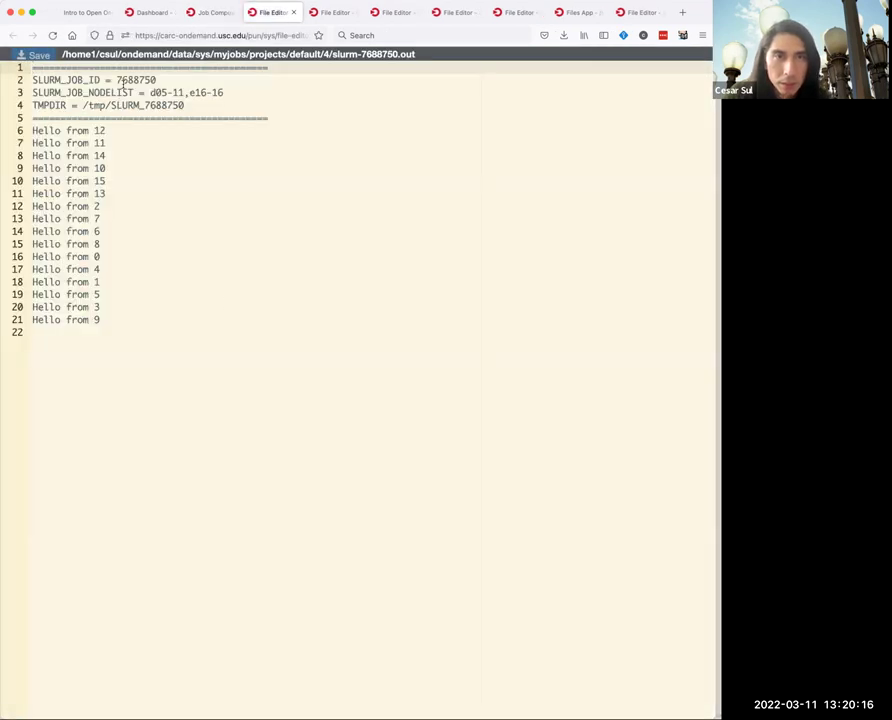
click(164, 92)
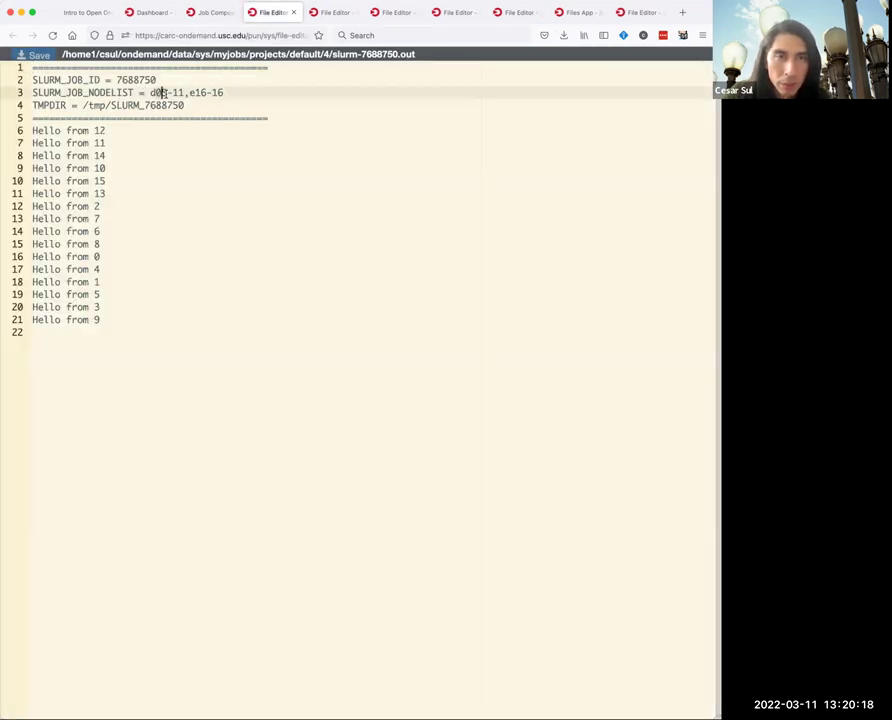
drag(151, 92, 224, 92)
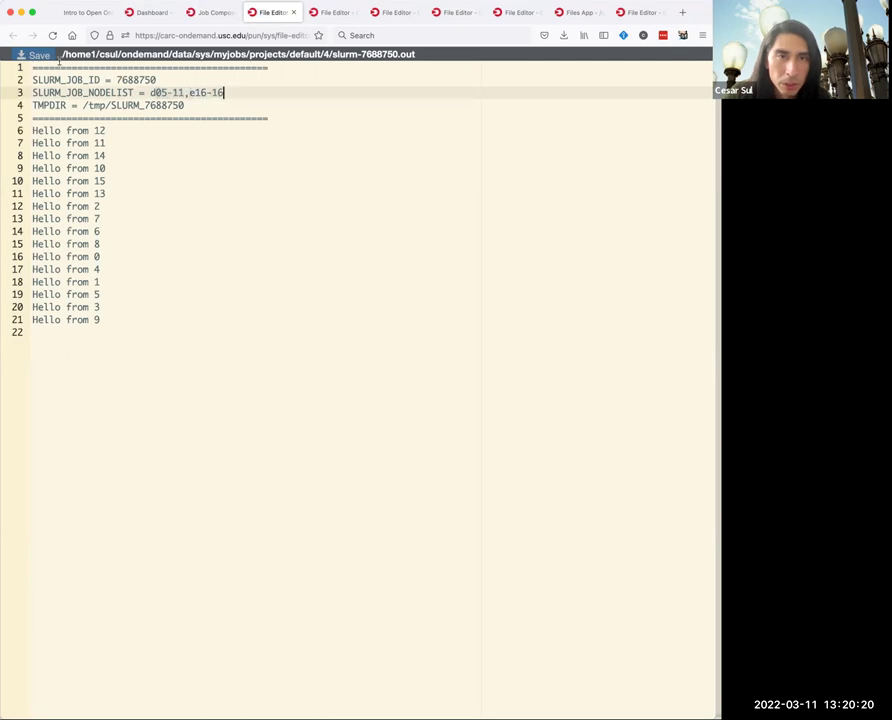
click(127, 80)
double_click(127, 80)
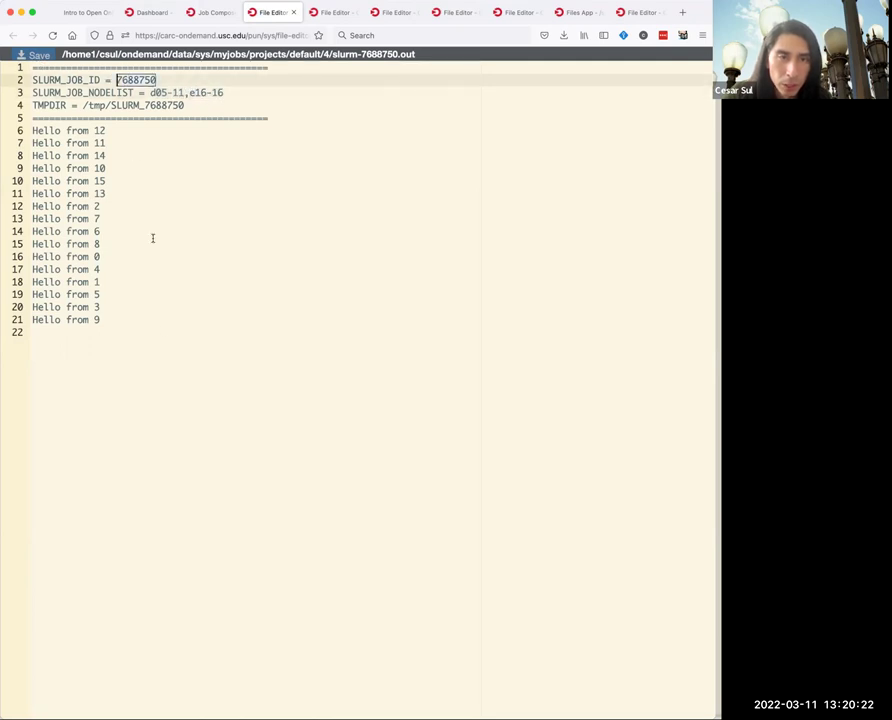
Return to the Job Composer list, where job 7688750 shows Completed.
click(97, 321)
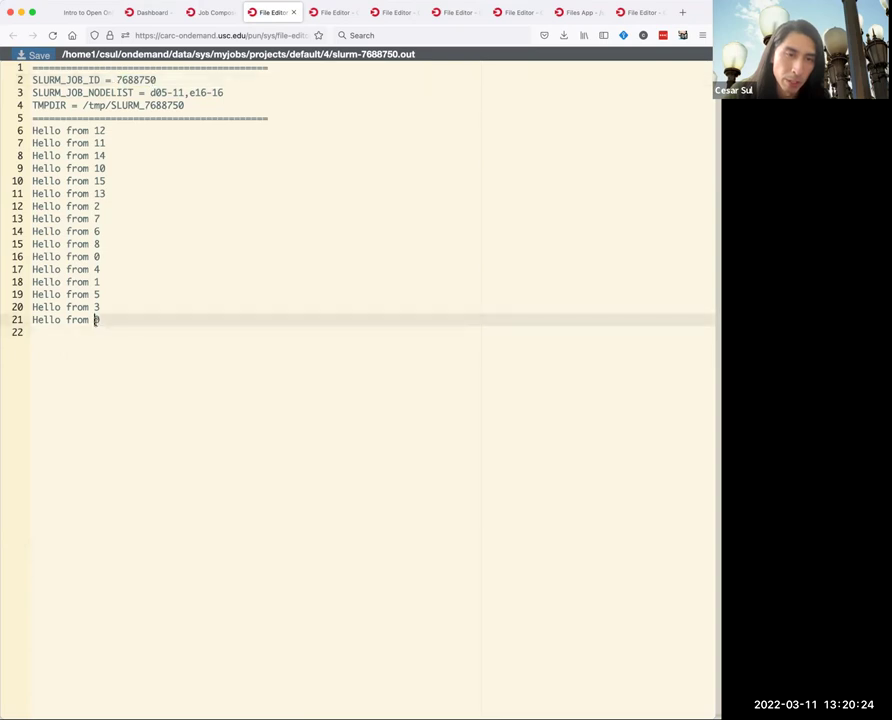
click(94, 308)
click(94, 295)
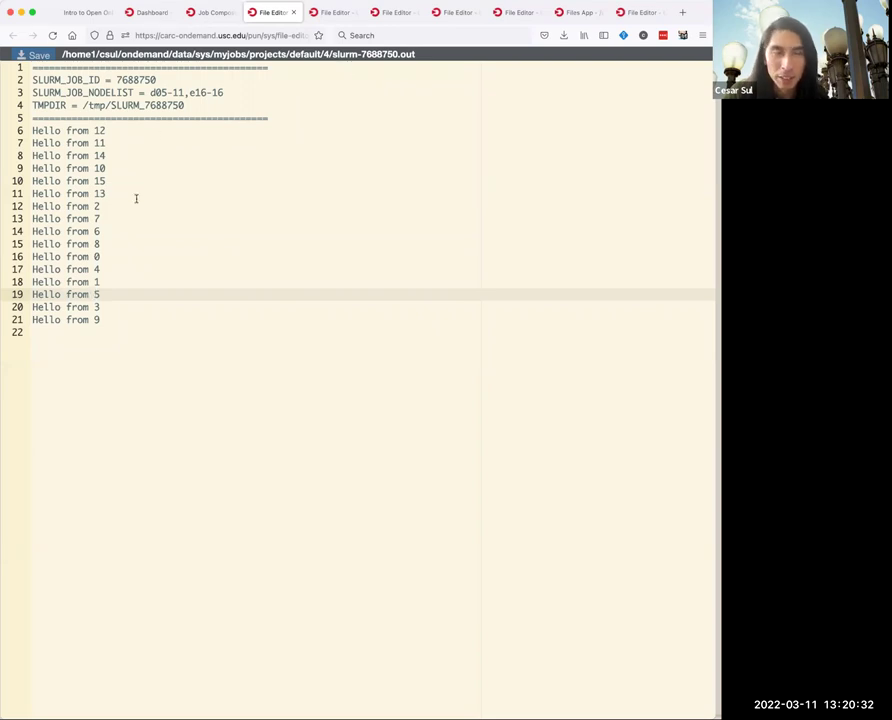
click(224, 14)
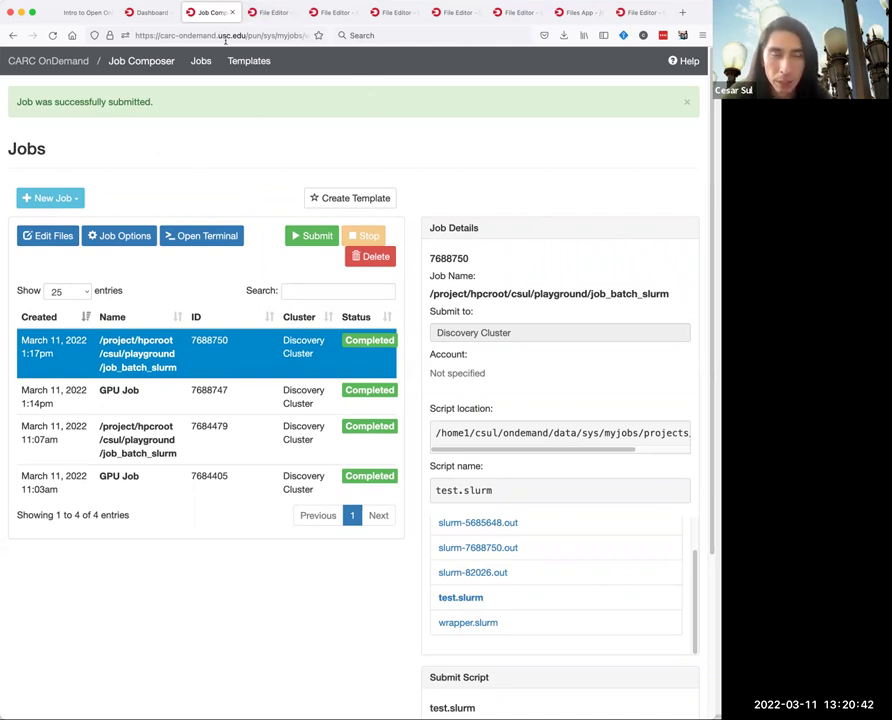
Scroll the Jobs list, then switch to the OnDemand dashboard.
scroll(511, 522, down, 5)
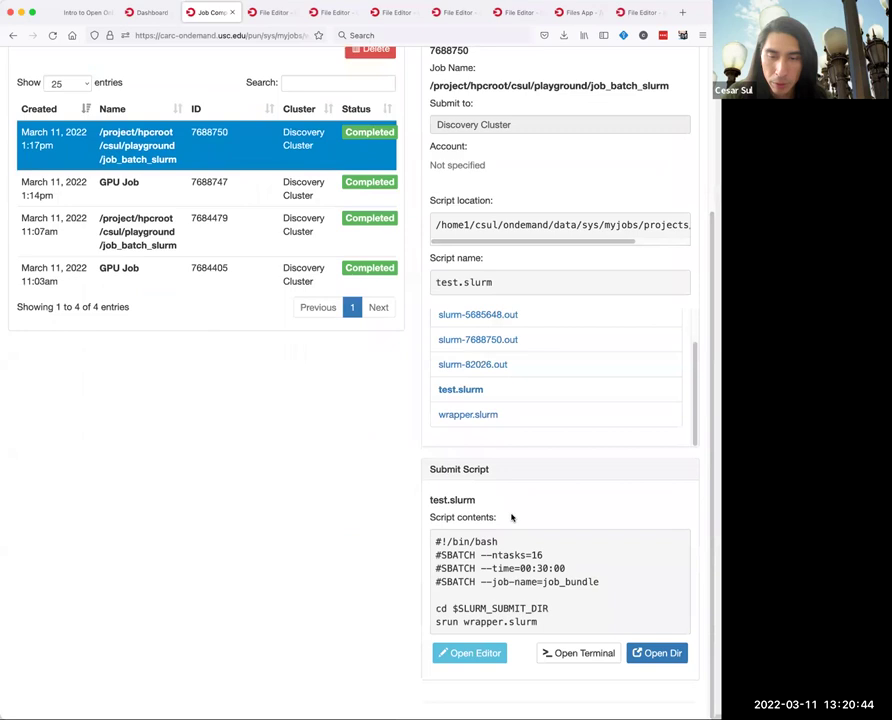
scroll(511, 517, up, 5)
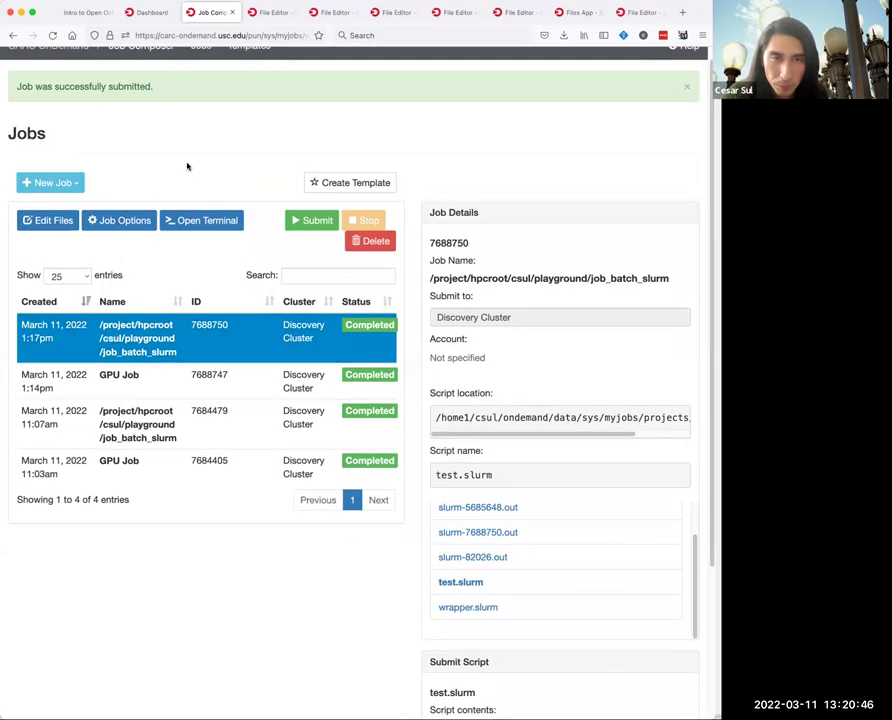
scroll(186, 166, up, 1)
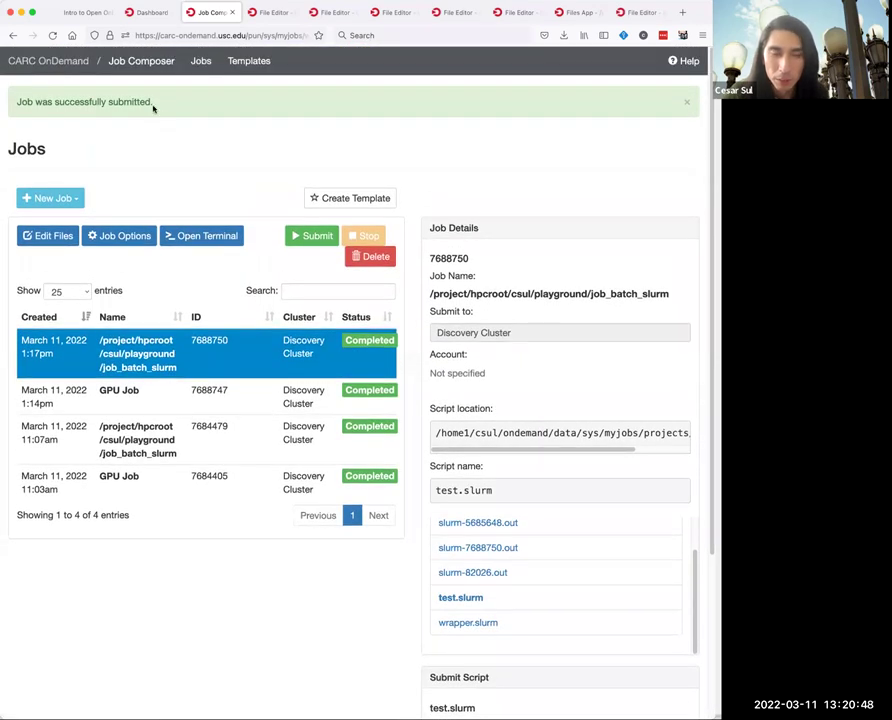
click(152, 12)
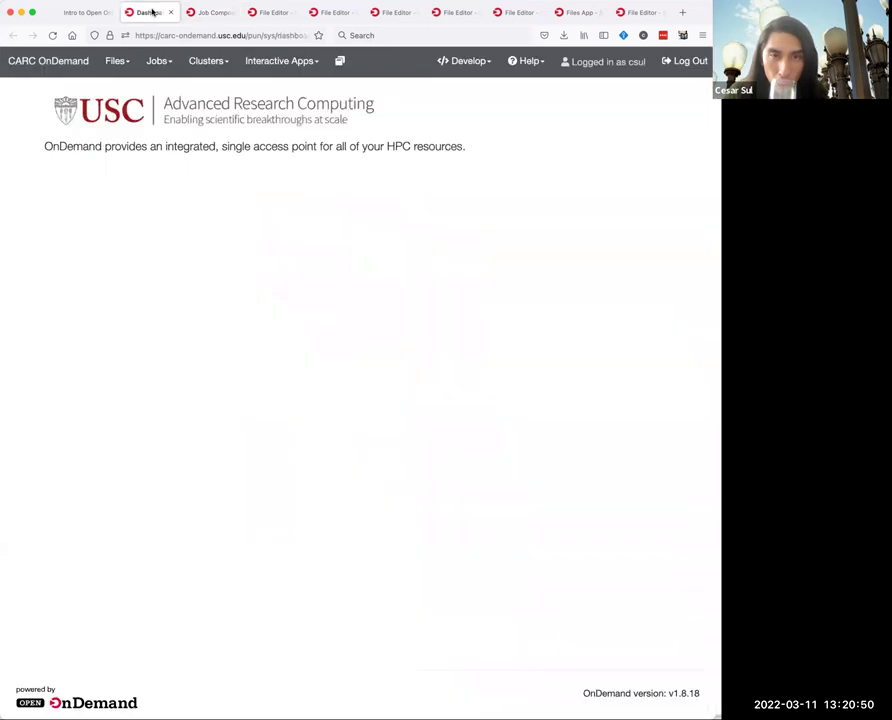
Advance the workshop slides to slide 7, Terminal Access, then return to the dashboard.
click(85, 12)
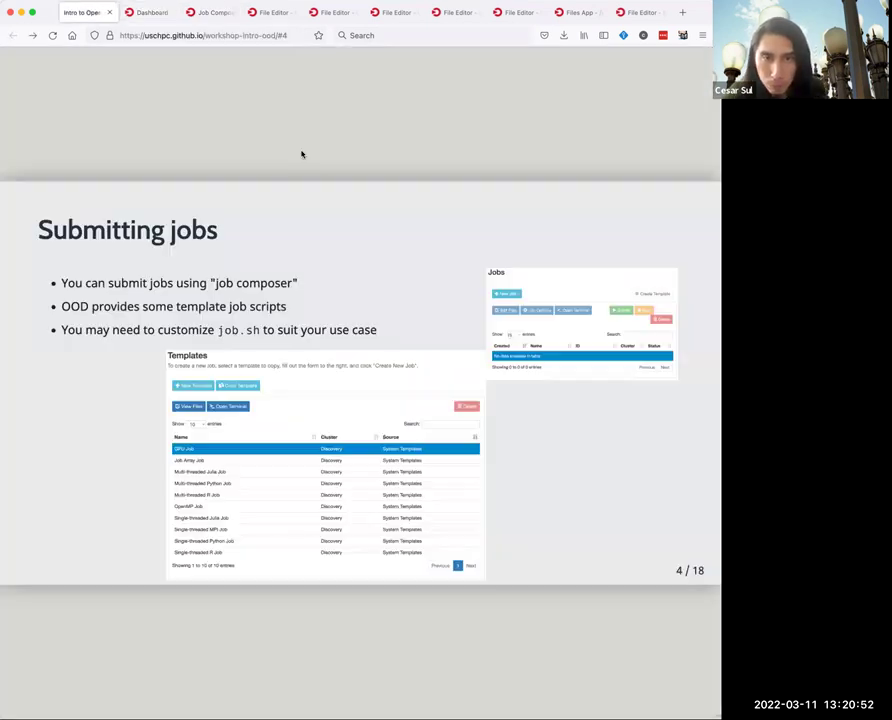
key(Right)
key(Right)
key(Right)
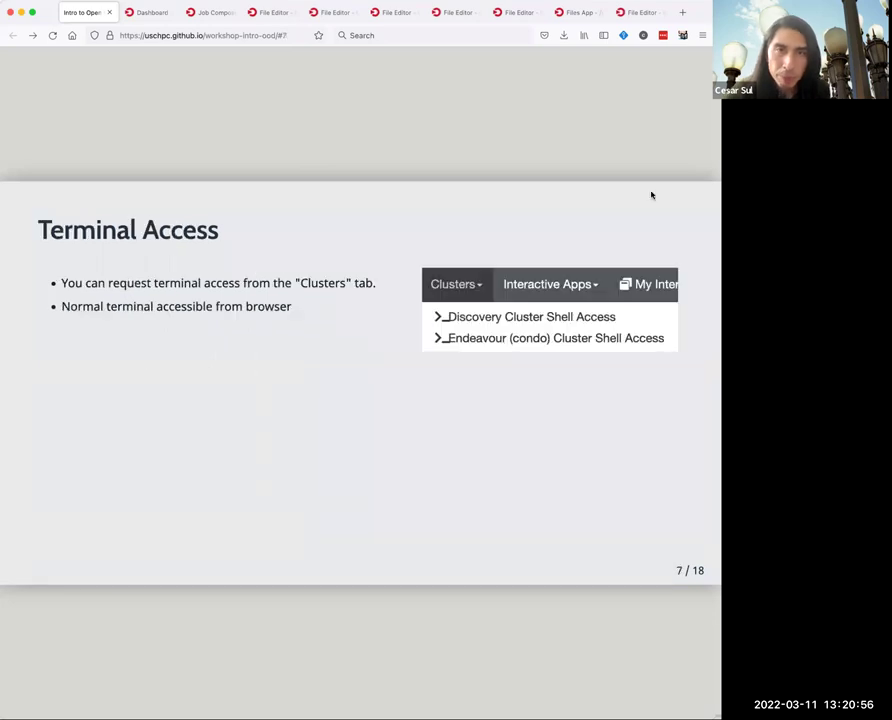
click(155, 13)
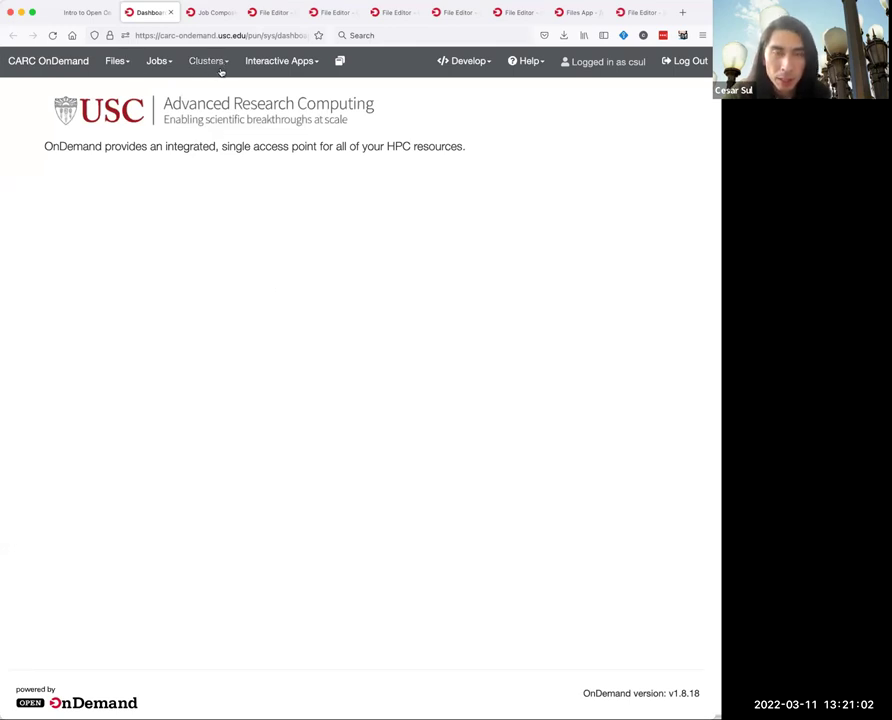
Launch Discovery Cluster Shell Access from the Clusters menu.
click(211, 64)
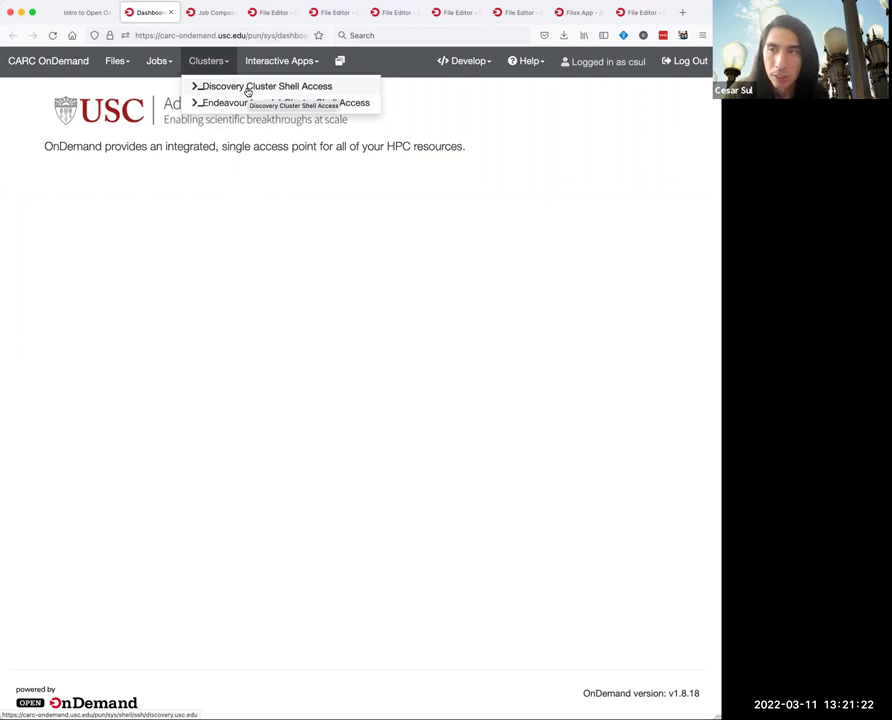
click(247, 90)
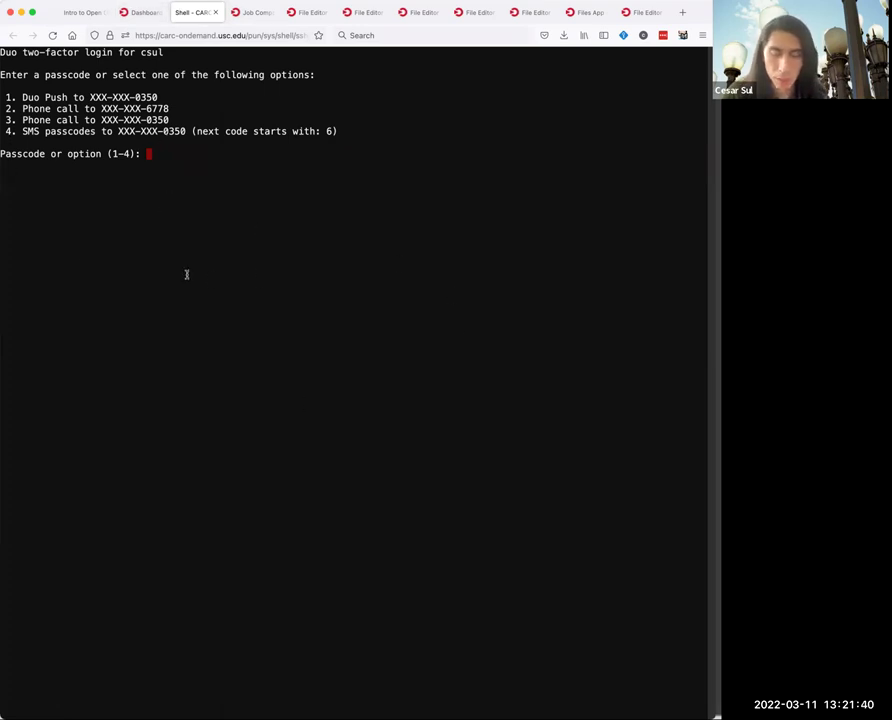
Answer the Duo prompt with option 3 (phone call) to log in to discovery2.
text(3)
key(Return)
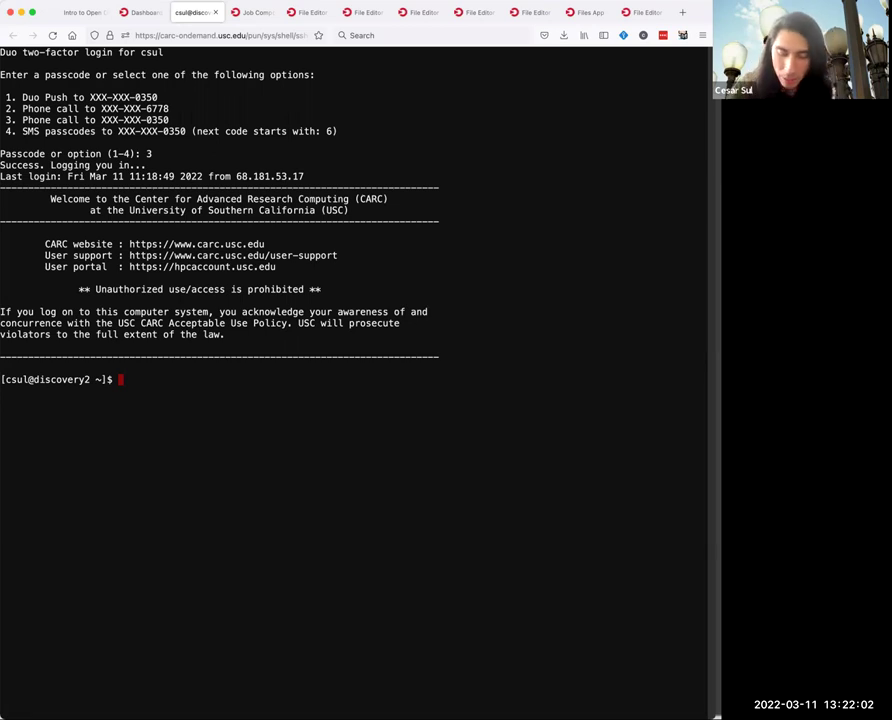
Run hostname to confirm discovery2.hpc.usc.edu, then run top to watch live processes.
text(d)
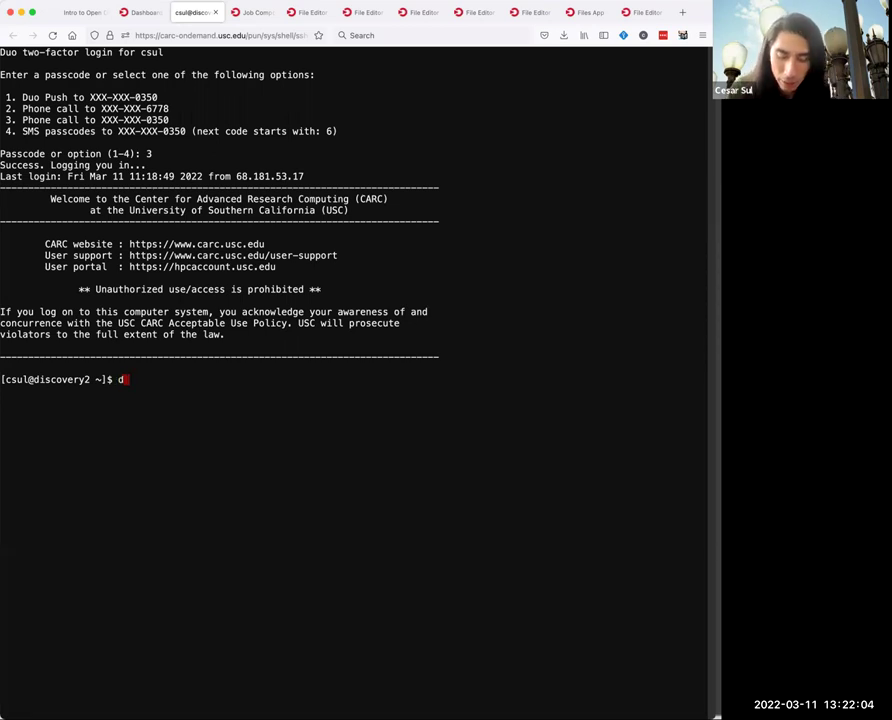
key(BackSpace)
text(hostname)
key(Return)
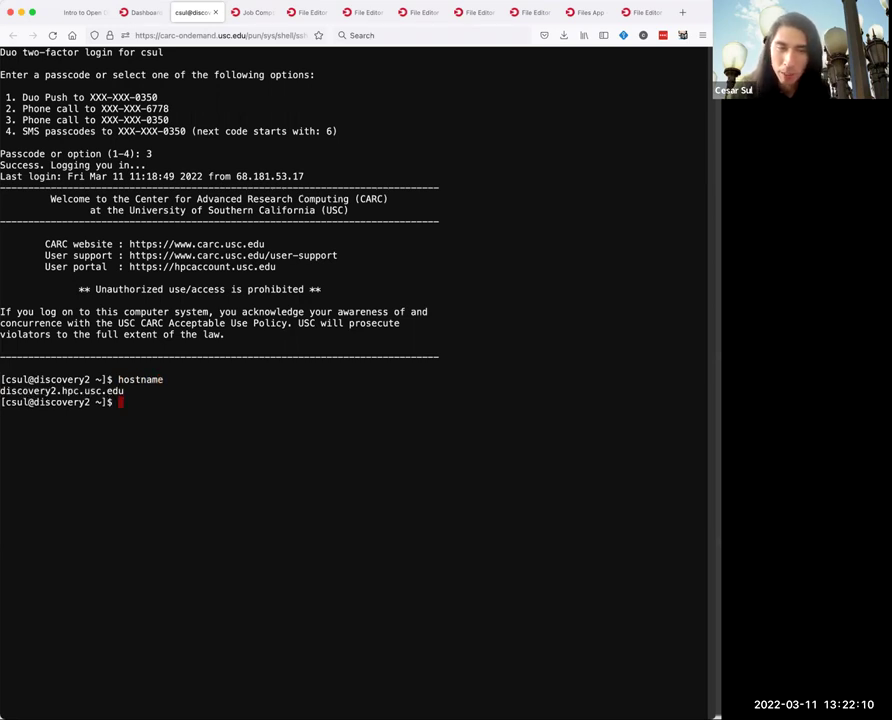
text(top)
key(Return)
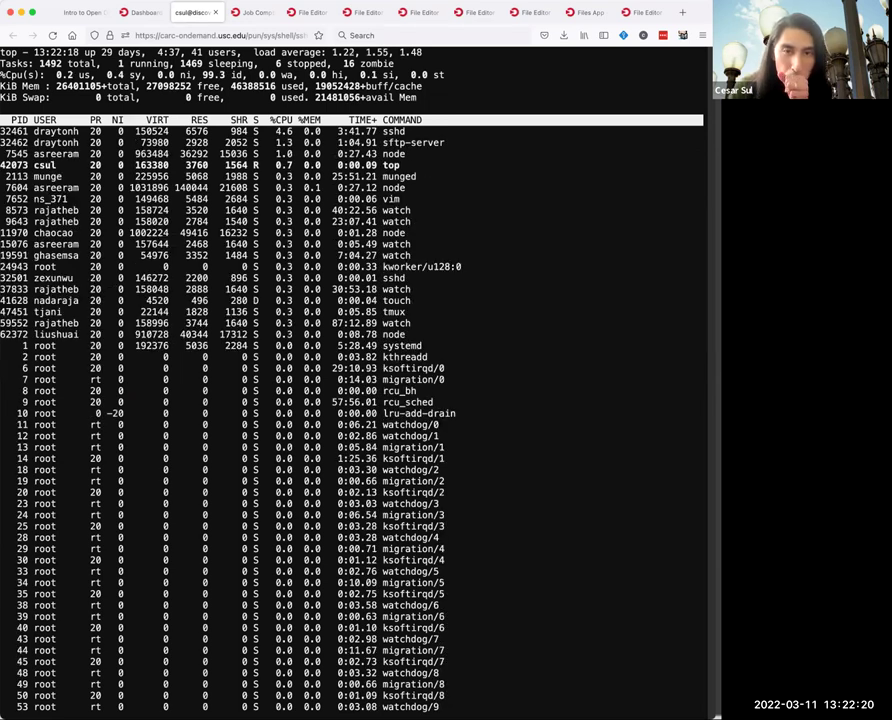
Run squeue and scroll through the cluster's job queue.
text(qsqueue)
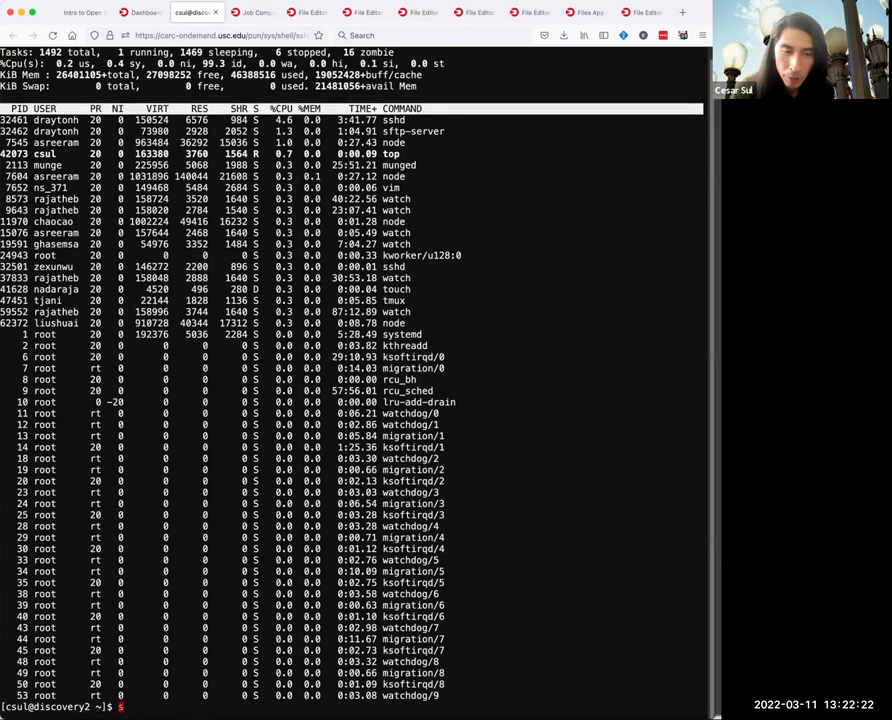
key(Return)
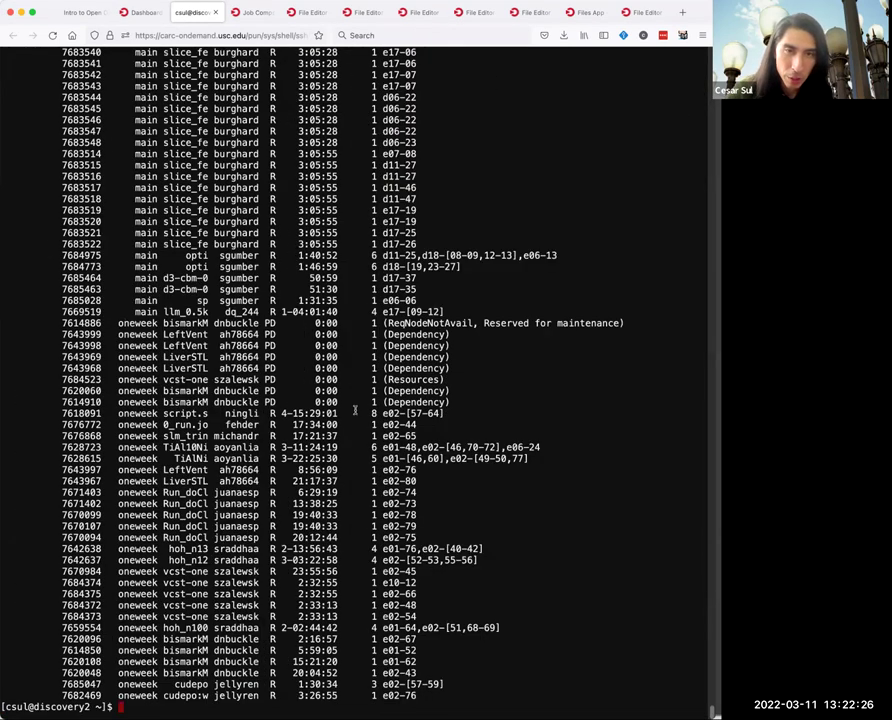
scroll(352, 408, up, 10)
scroll(349, 402, up, 15)
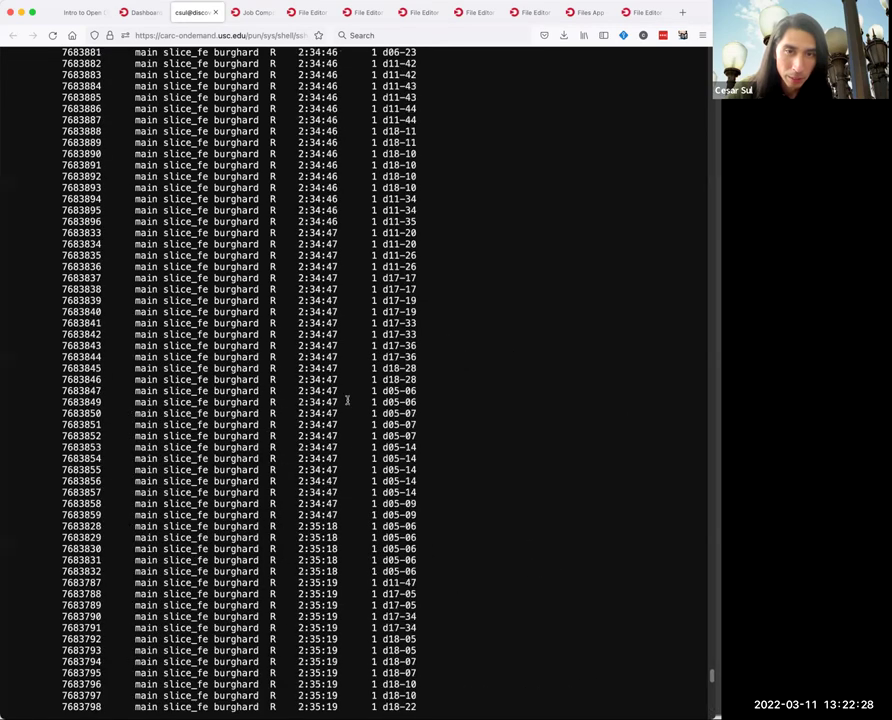
scroll(349, 423, up, 10)
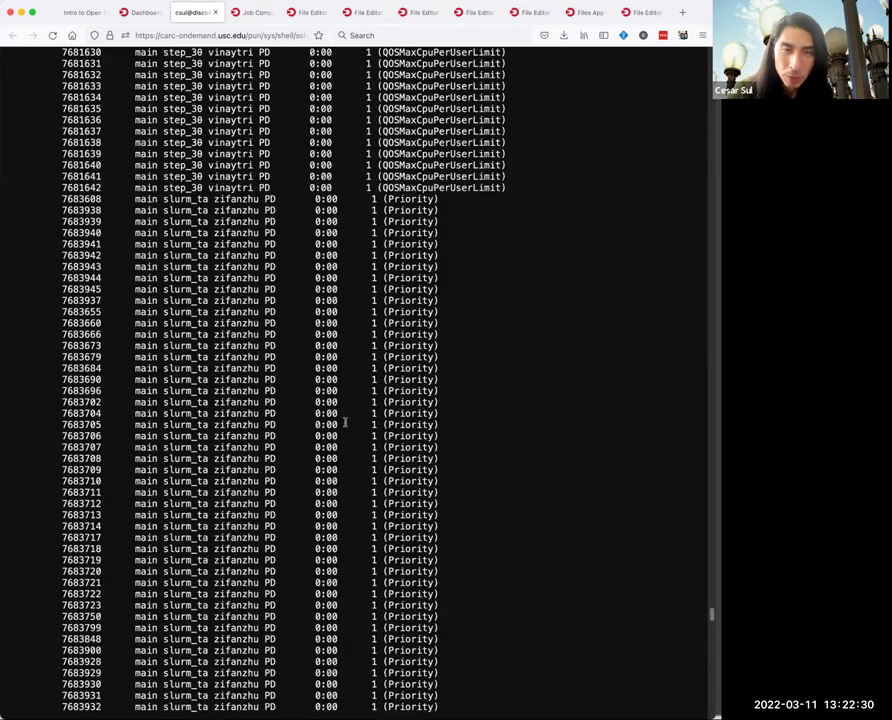
scroll(340, 415, up, 10)
scroll(333, 400, down, 20)
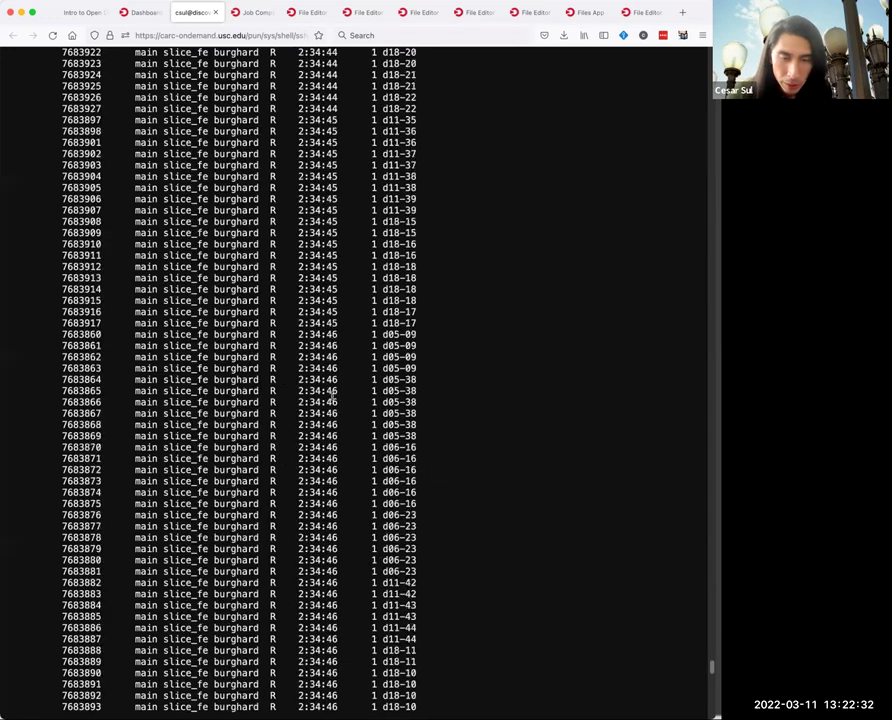
scroll(331, 393, down, 8)
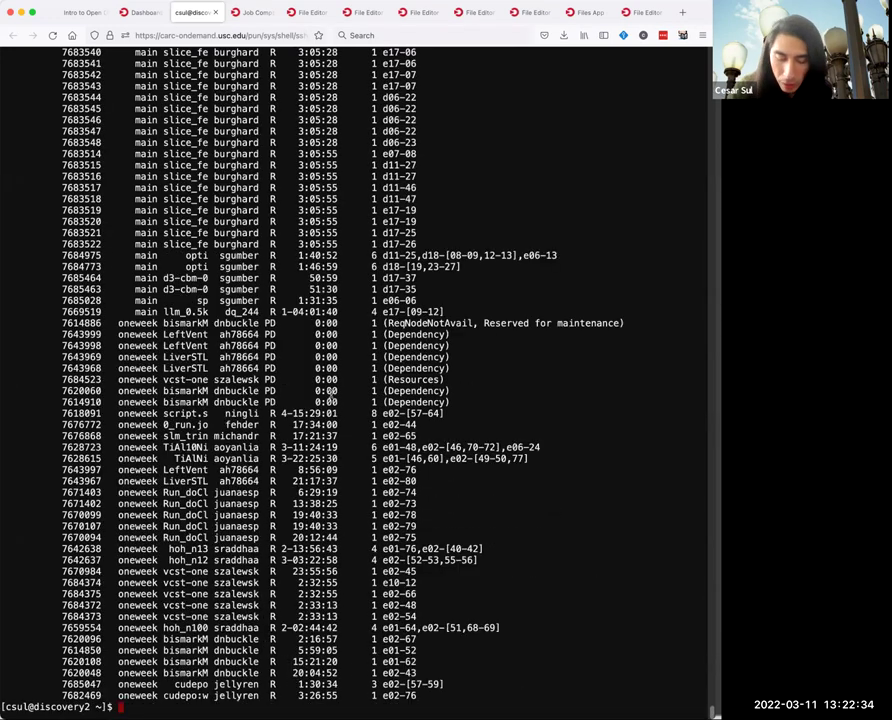
Change to /scratch/csul and list its contents.
text(cd /scra)
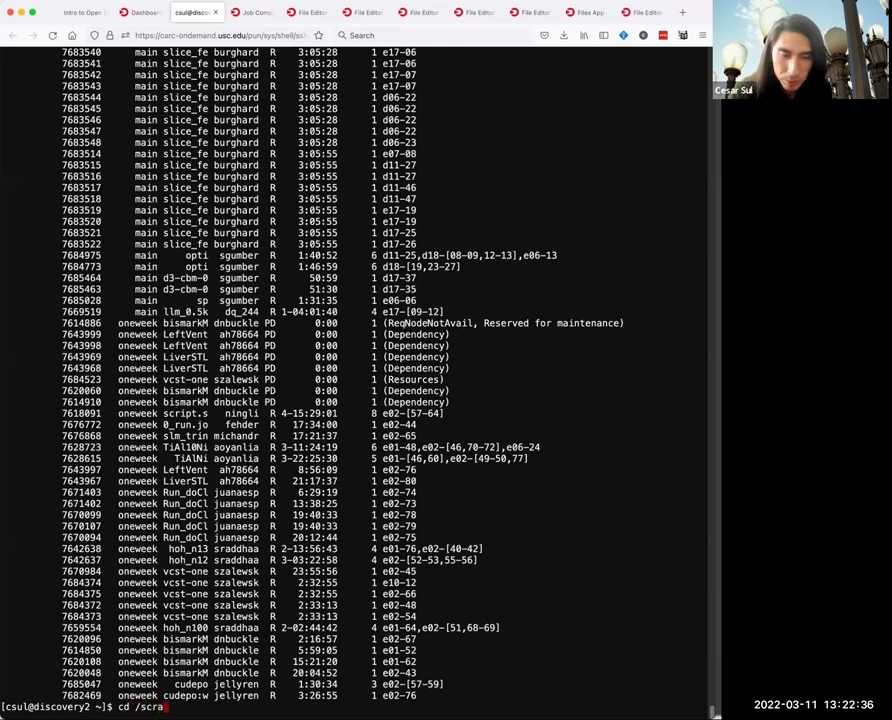
text(tch/csul)
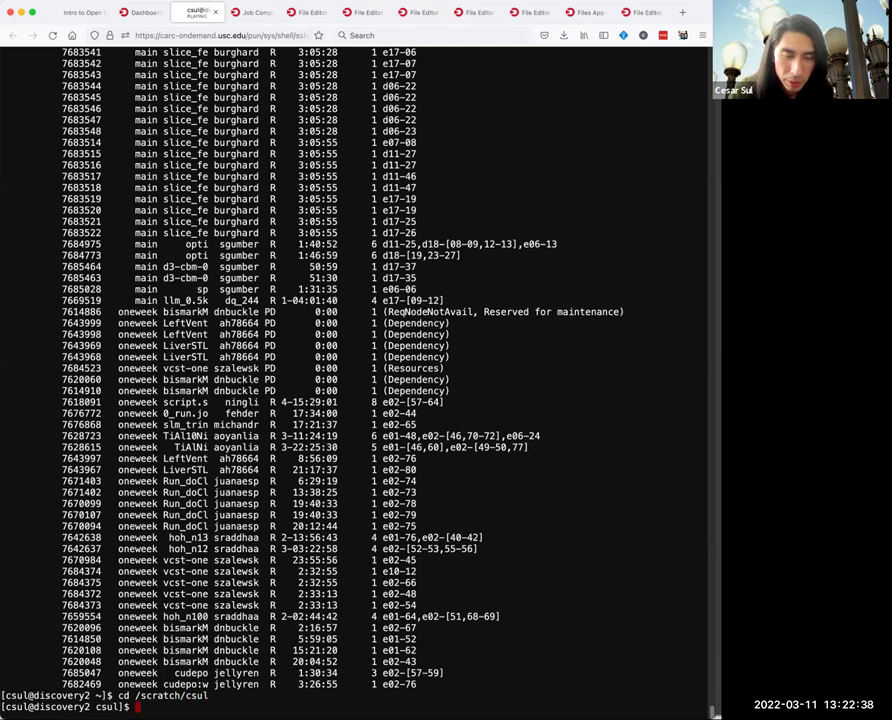
text(ls)
key(Return)
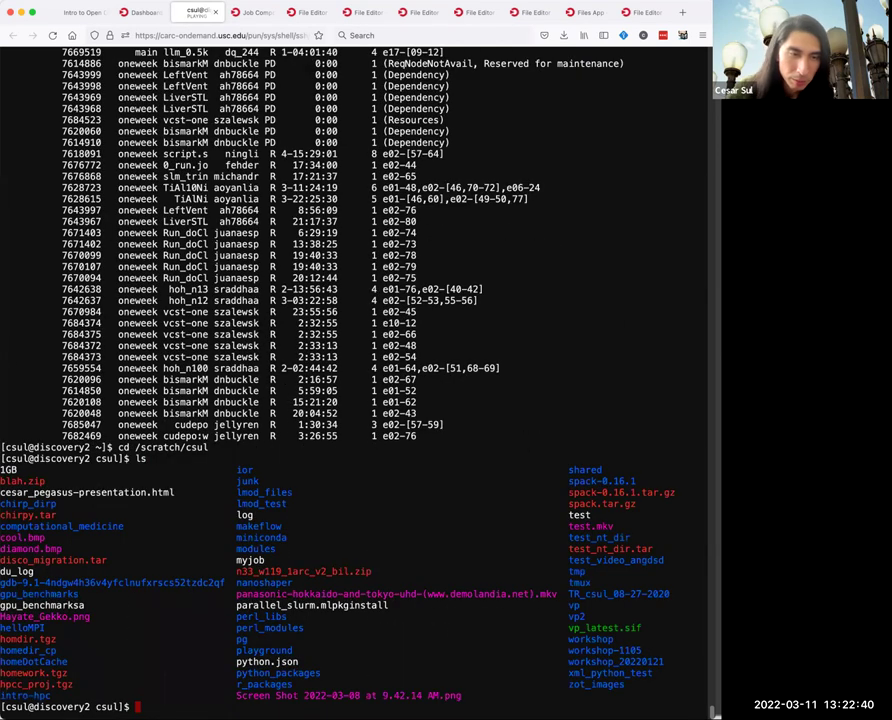
triple_click(15, 537)
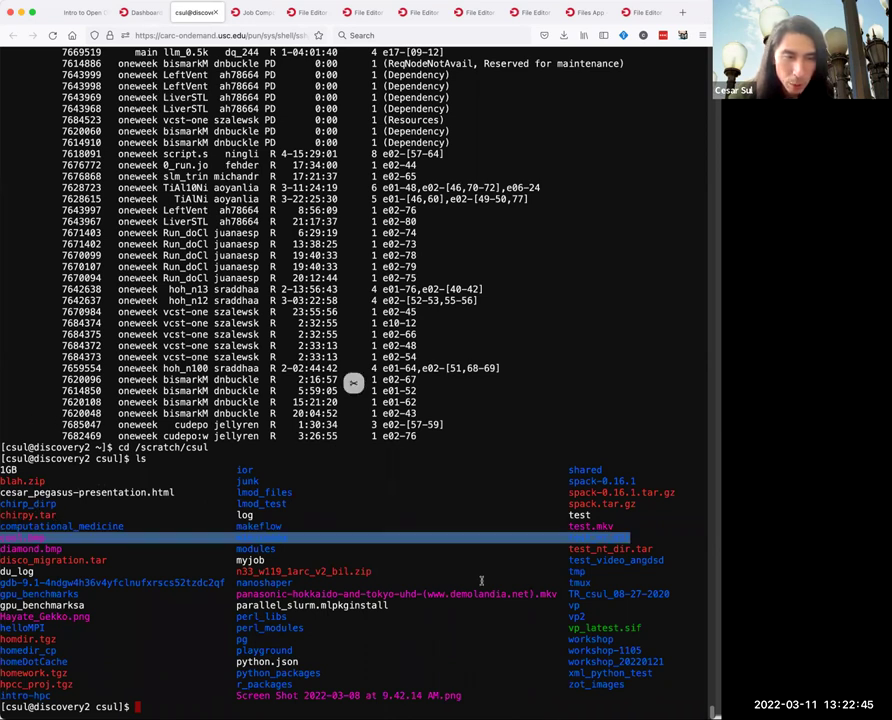
click(6, 540)
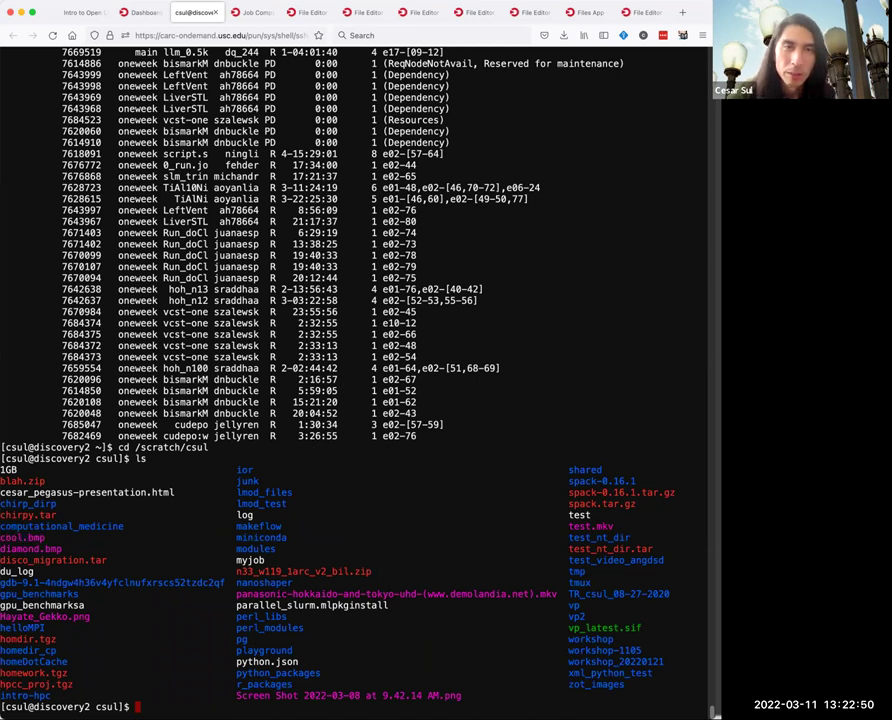
Advance the workshop slides through Interactive Apps to slide 9, Getting Compute Resources.
click(125, 12)
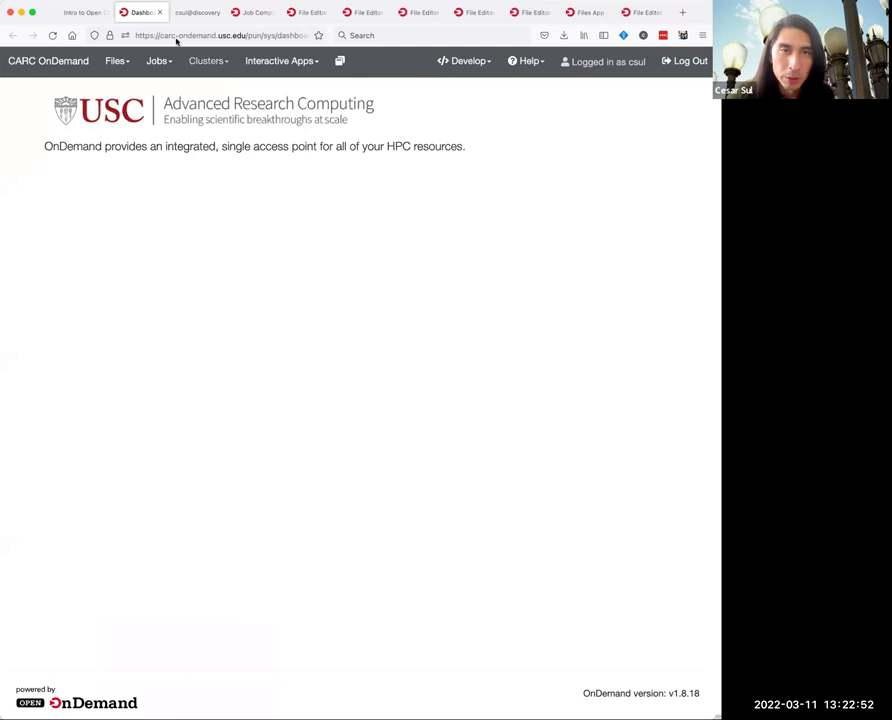
click(82, 12)
key(Right)
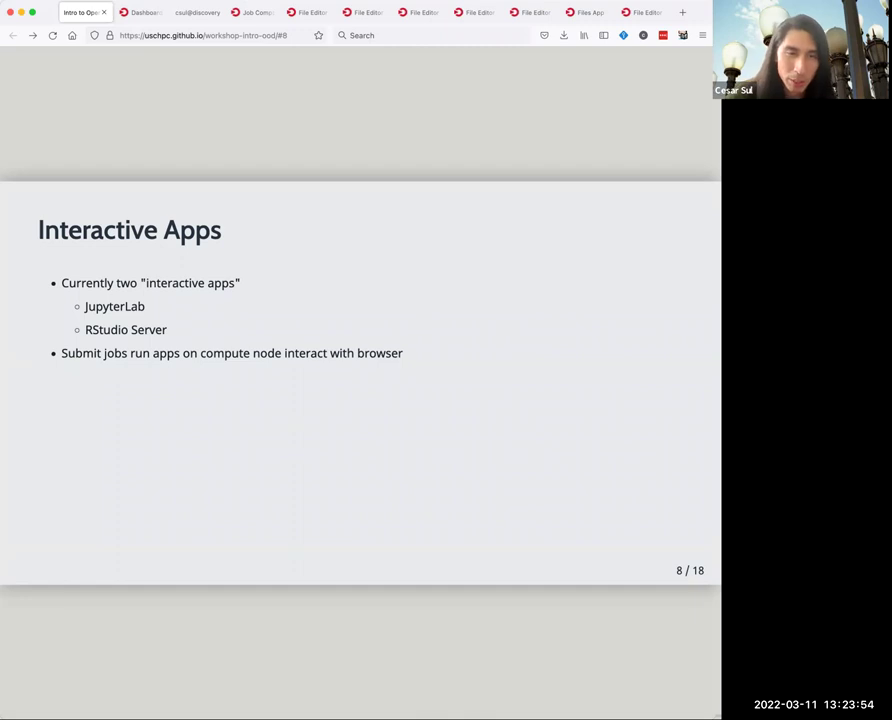
key(Right)
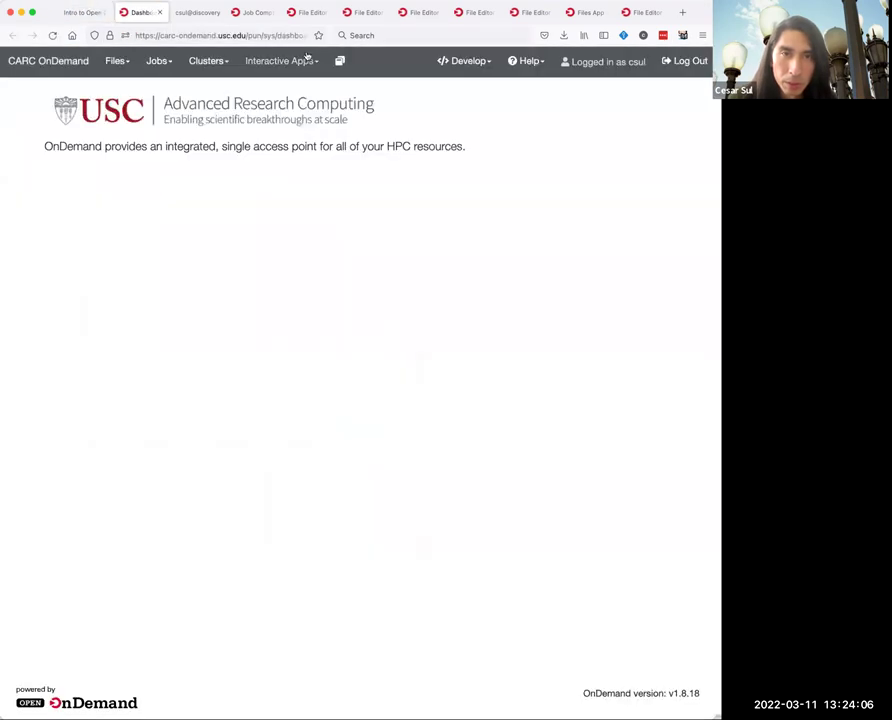
Open the RStudio Server launch form and close the Job Composer, File Editor and Files App tabs.
click(302, 61)
click(296, 121)
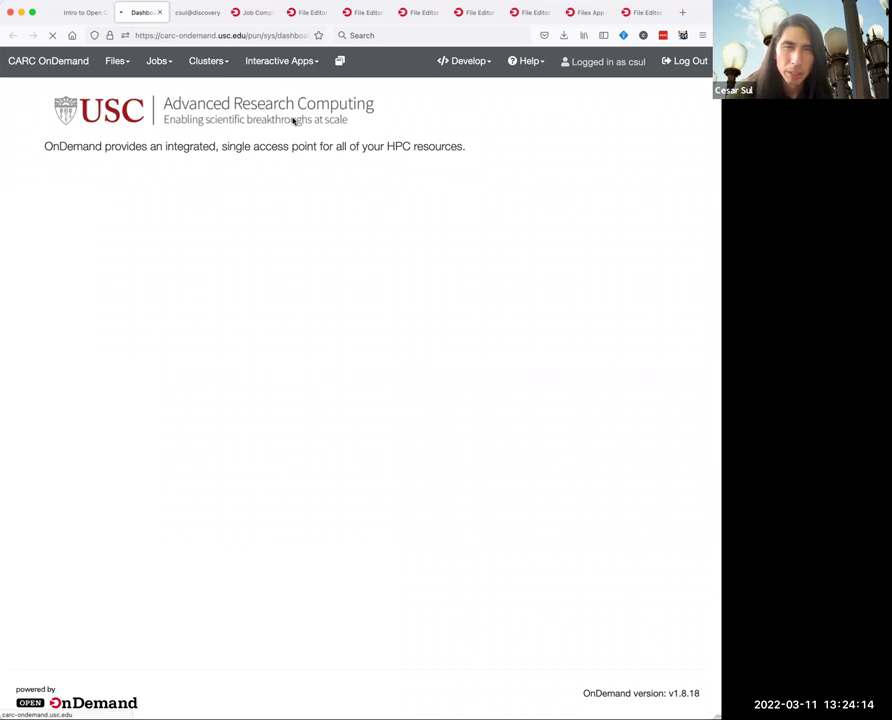
click(262, 13)
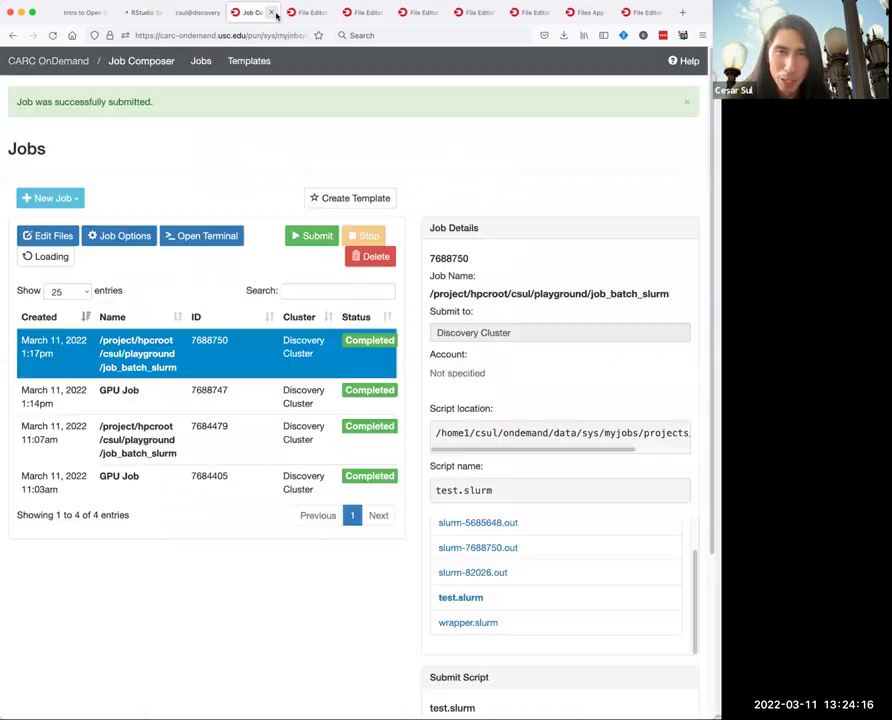
click(274, 14)
click(274, 14)
click(274, 14)
click(274, 14)
click(274, 14)
click(274, 14)
click(274, 14)
click(274, 14)
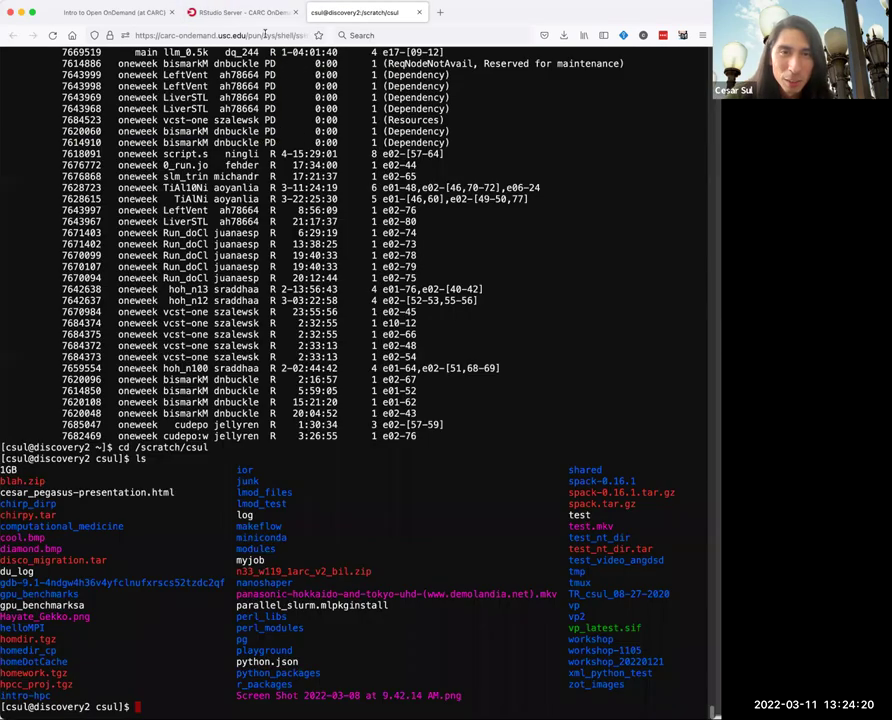
click(245, 13)
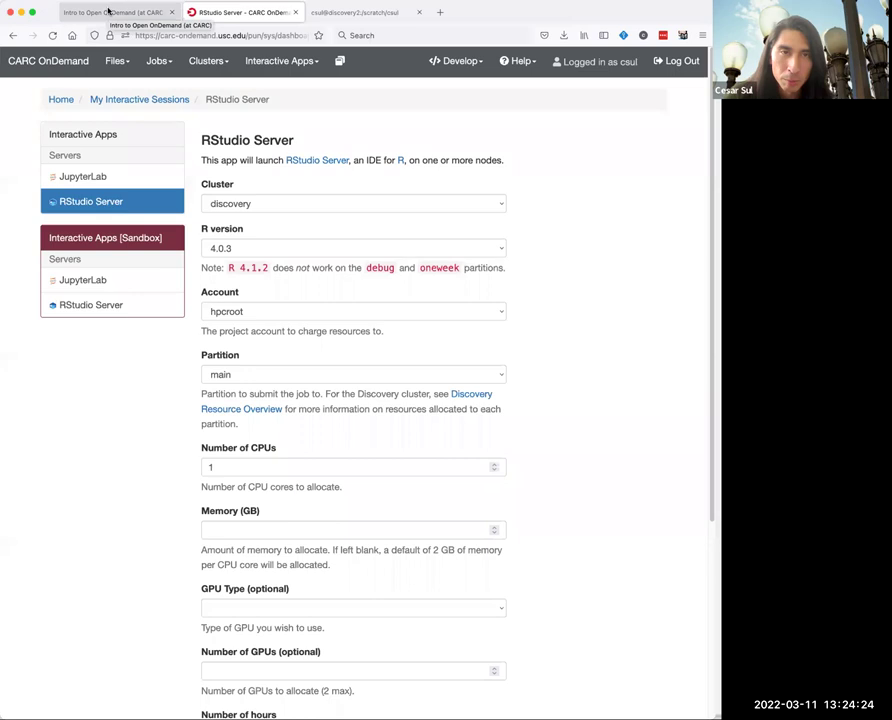
Show slide 9 of 18, Getting Compute Resources, with its resource settings table.
click(108, 12)
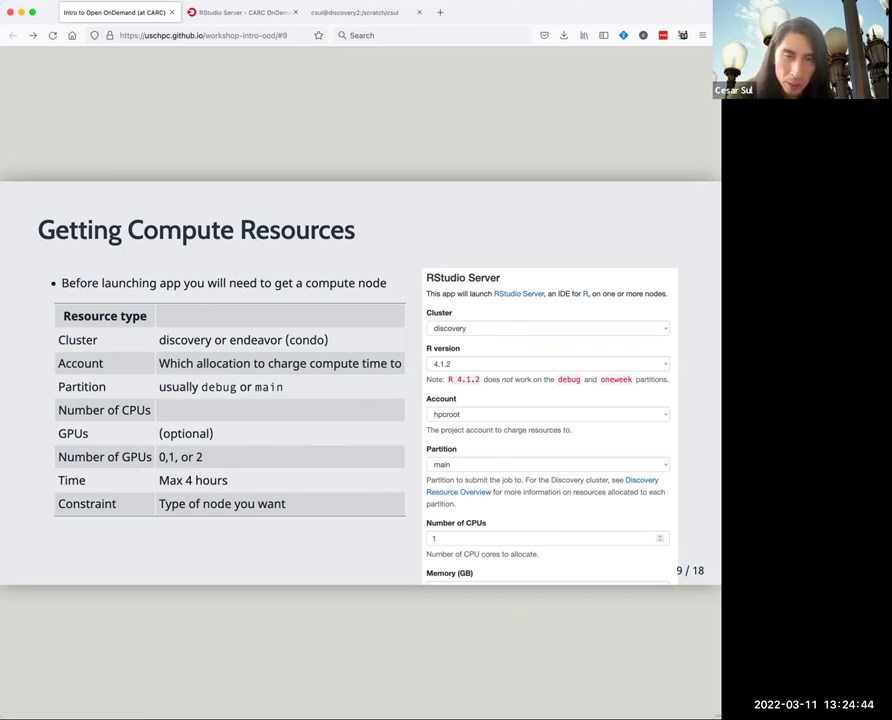
Return to the RStudio Server form and keep discovery as the cluster.
click(266, 21)
scroll(587, 397, down, 2)
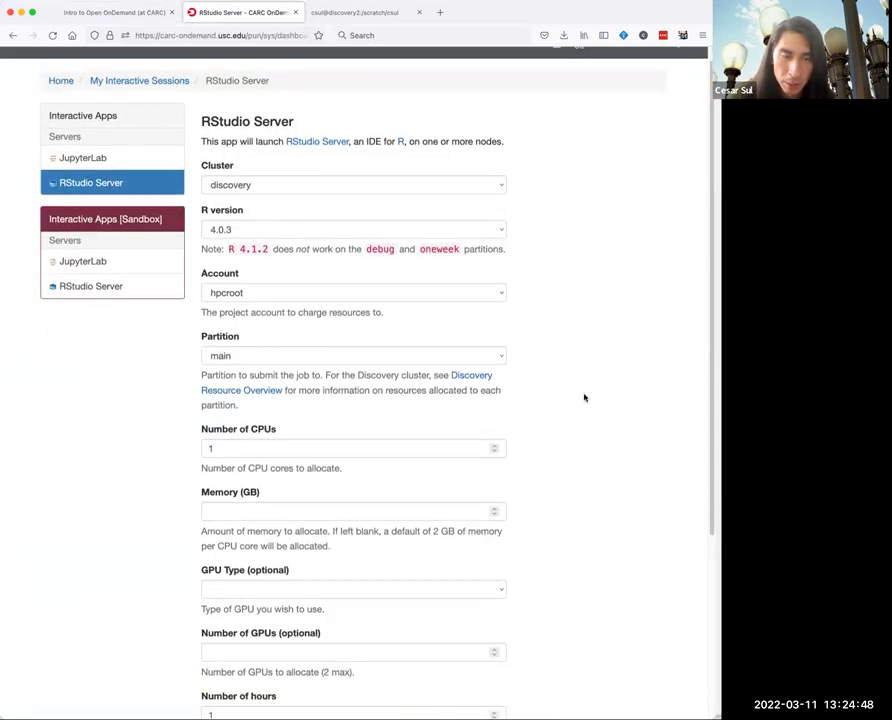
scroll(586, 400, up, 2)
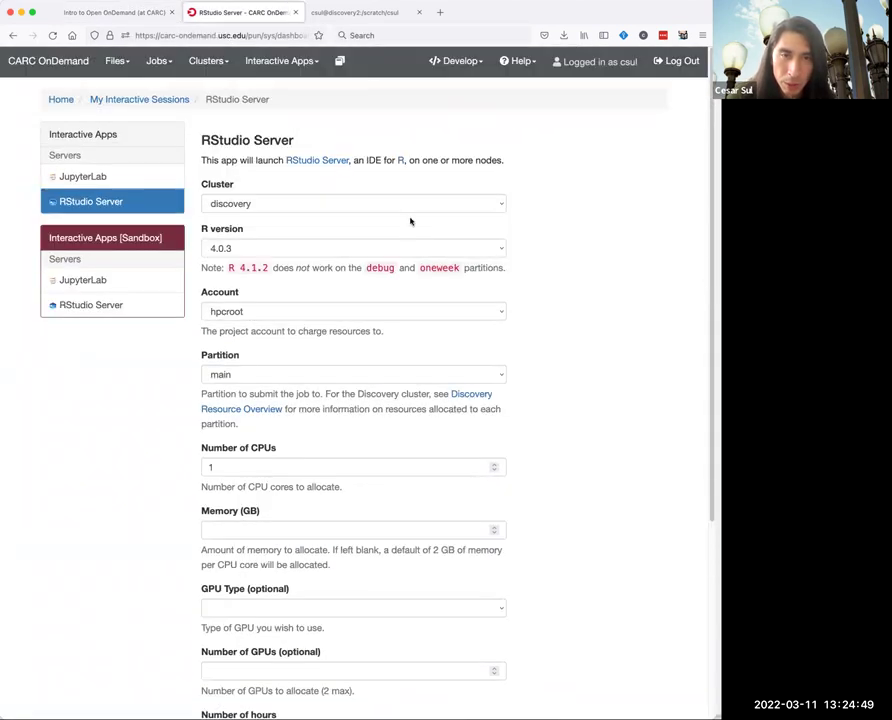
click(345, 209)
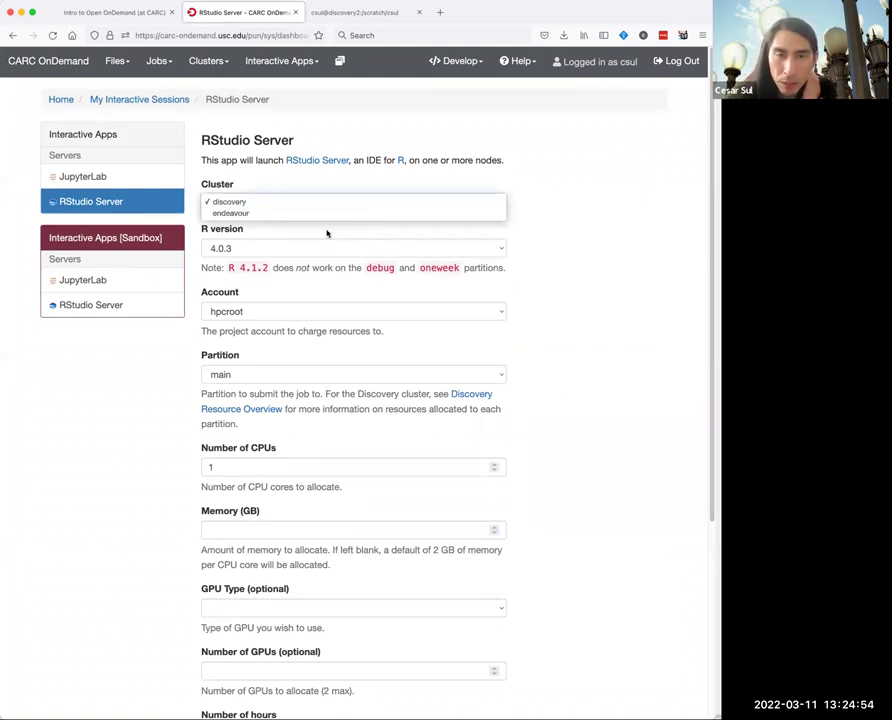
click(275, 201)
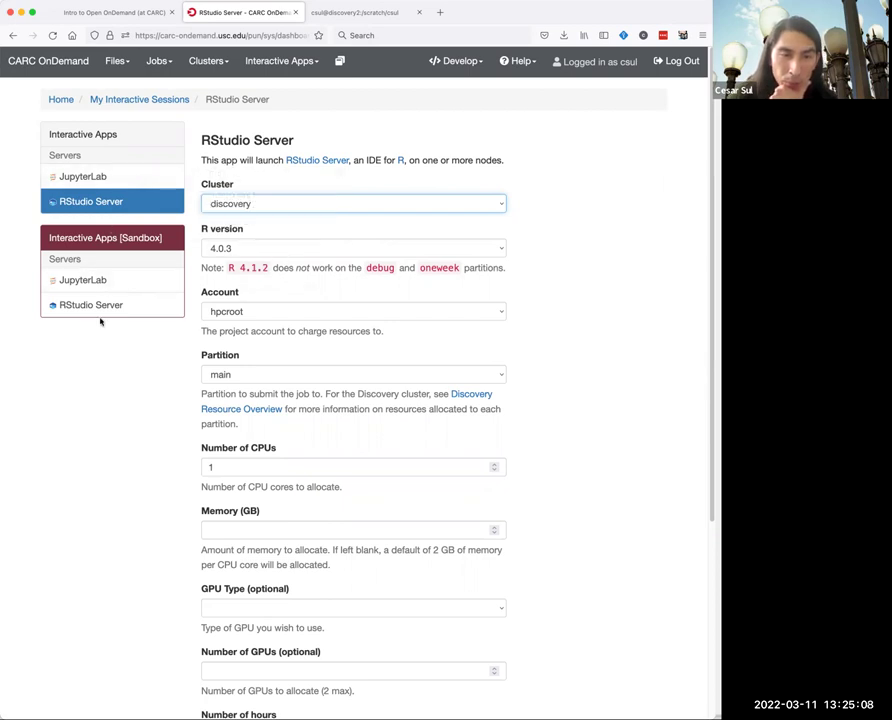
Set the R version to 4.1.2 and leave the partition on main.
click(321, 249)
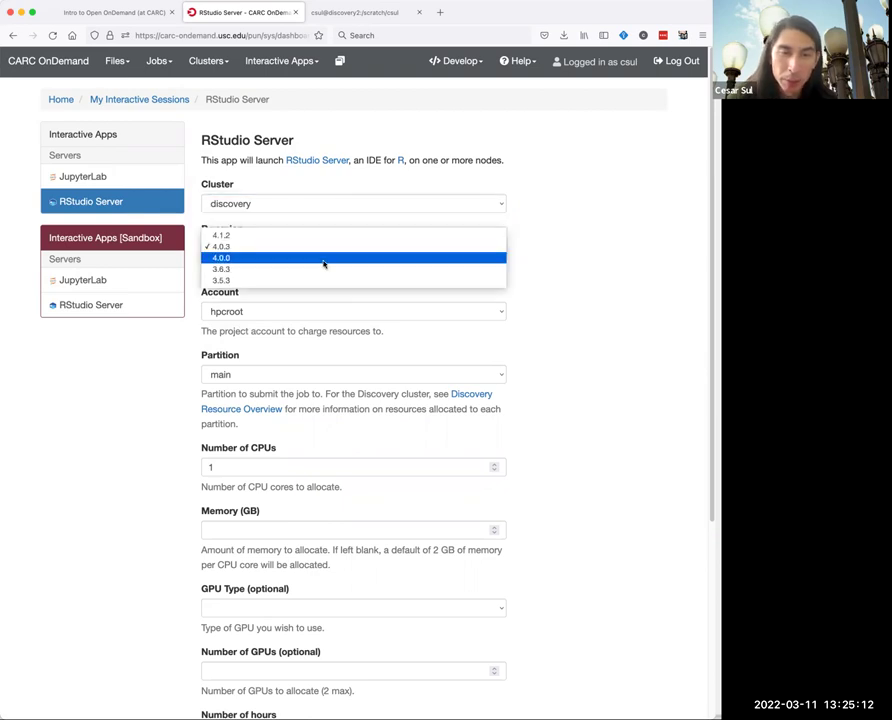
click(310, 235)
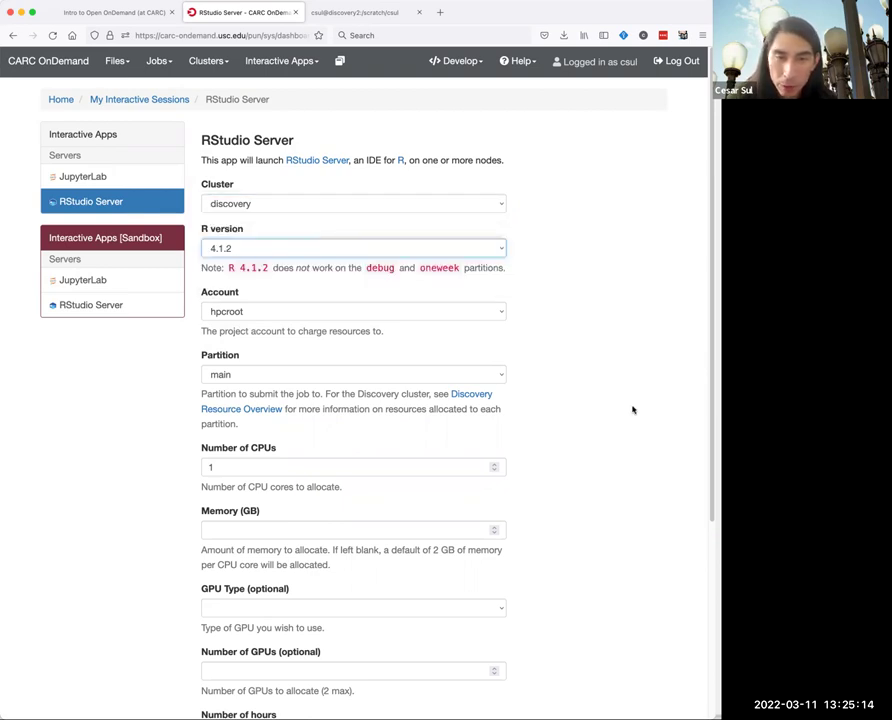
click(254, 376)
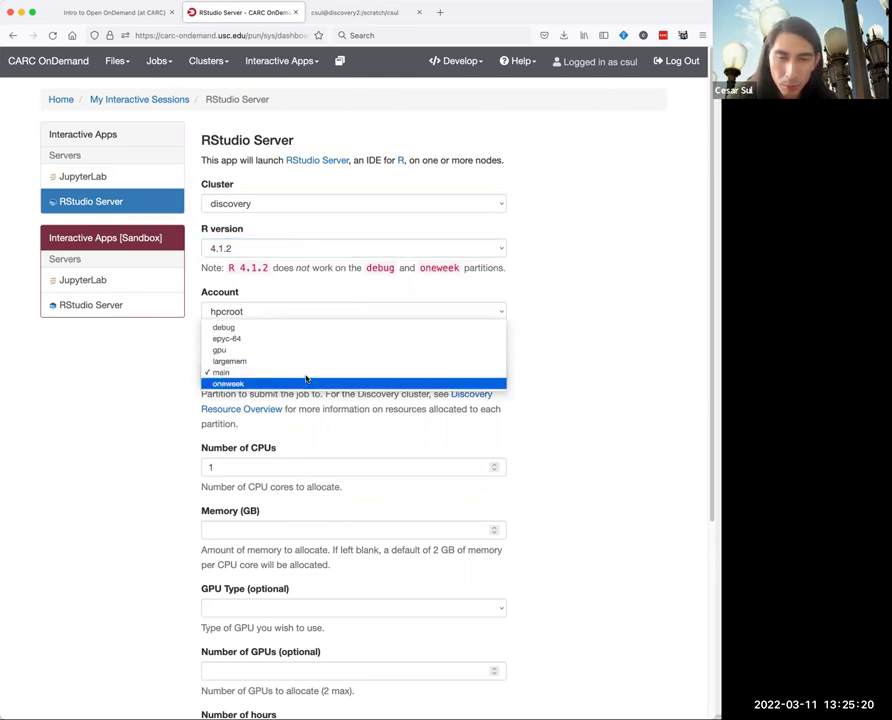
click(164, 382)
scroll(164, 382, down, 3)
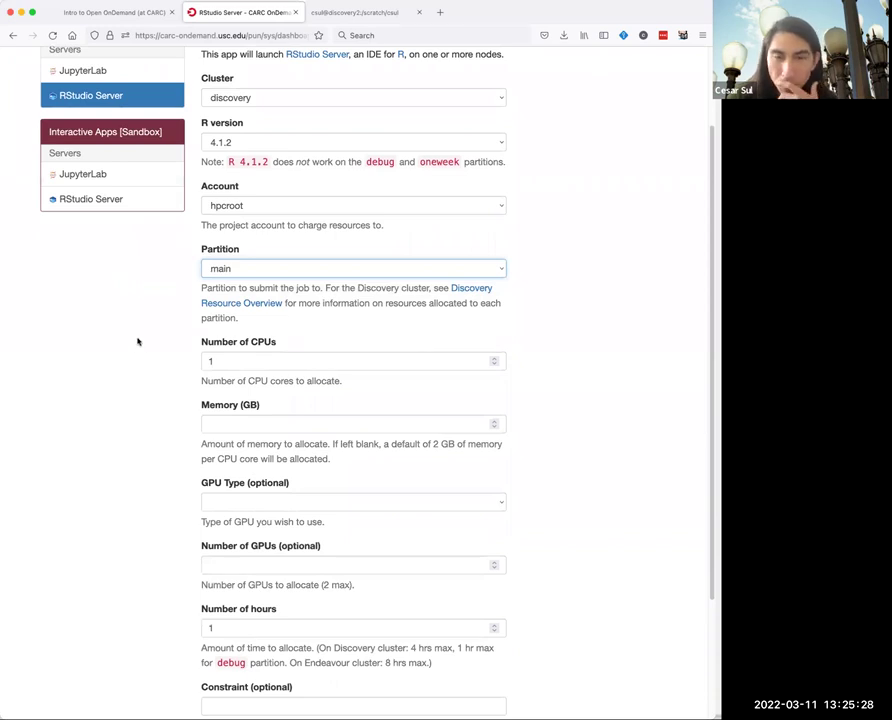
scroll(382, 422, down, 3)
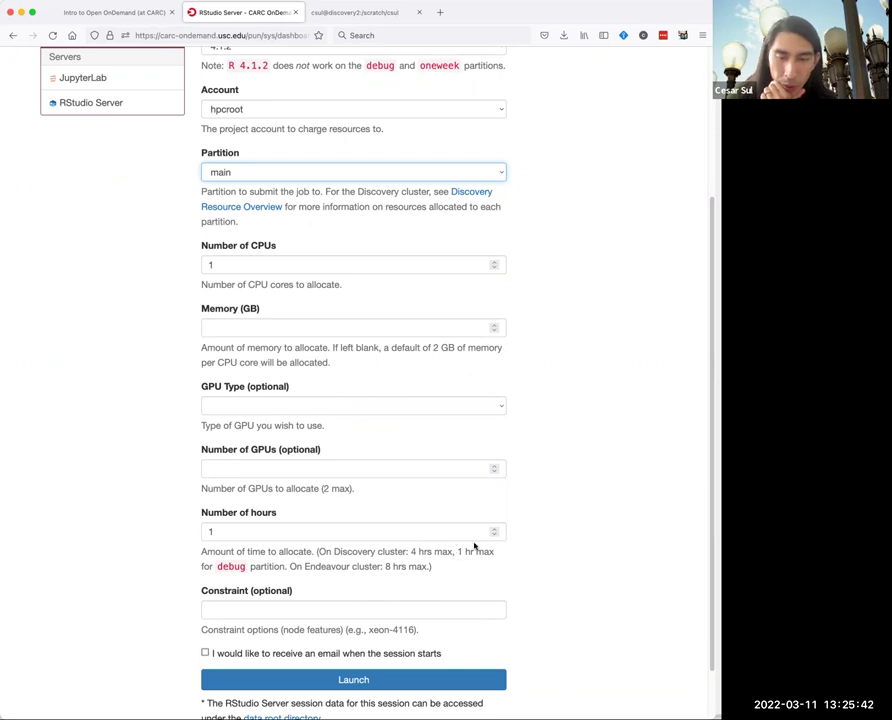
scroll(320, 70, up, 1)
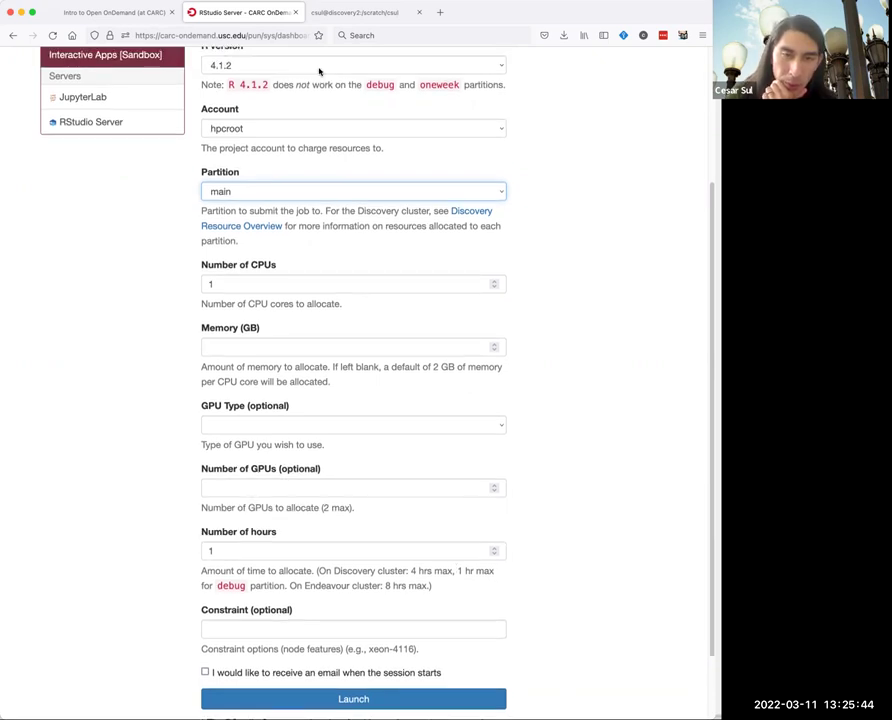
Switch the partition to debug and highlight the R 4.1.2 version note.
click(258, 185)
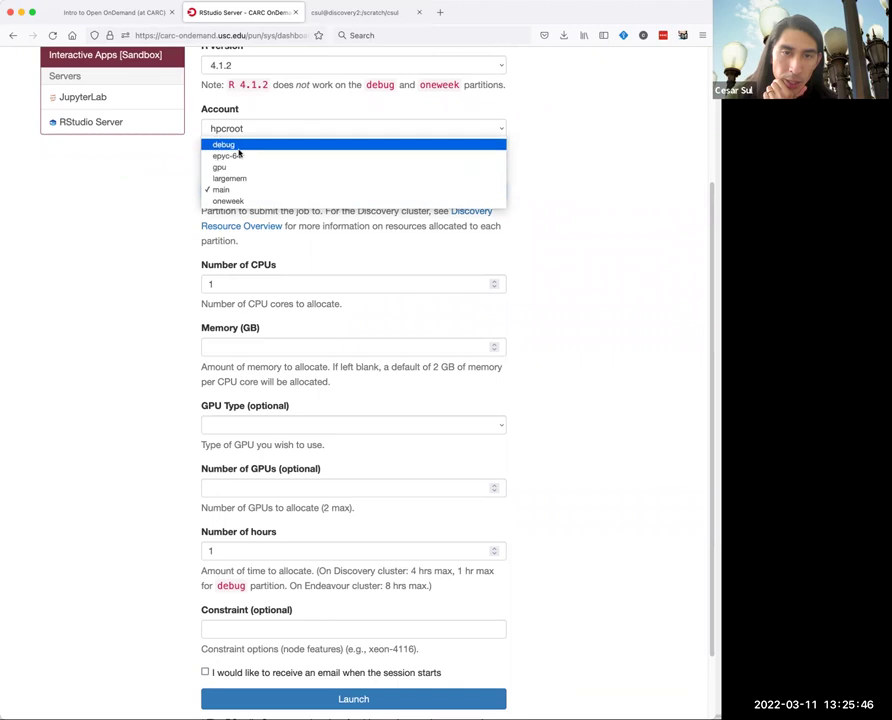
click(238, 146)
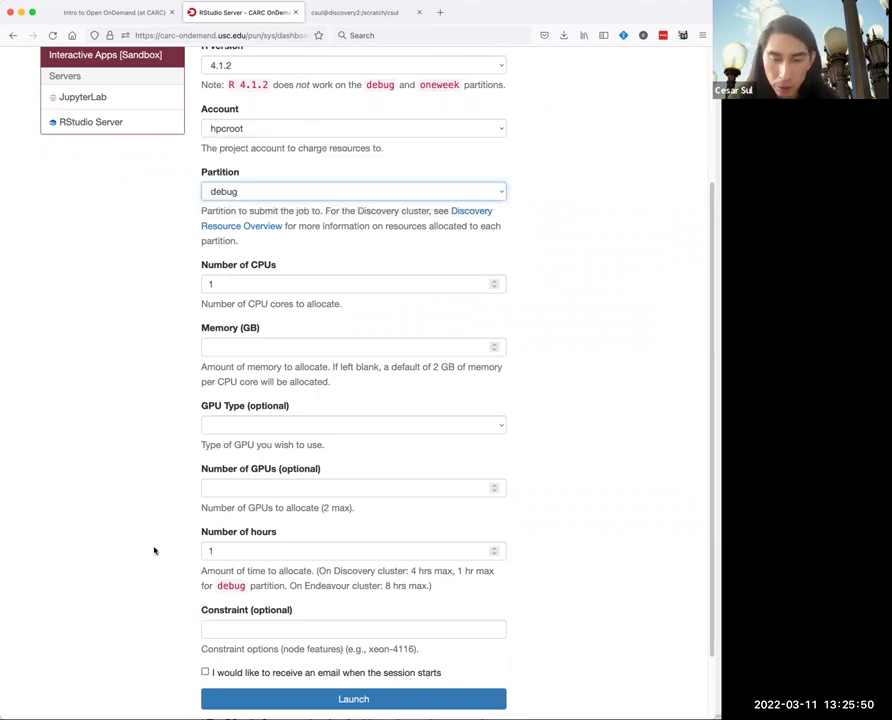
scroll(154, 550, up, 4)
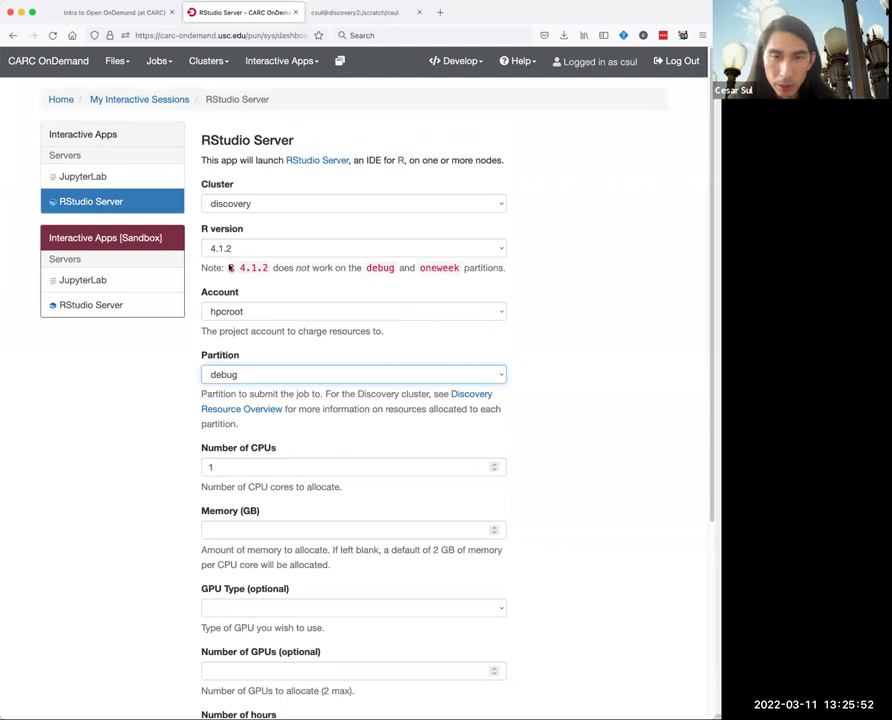
drag(229, 268, 406, 282)
click(397, 268)
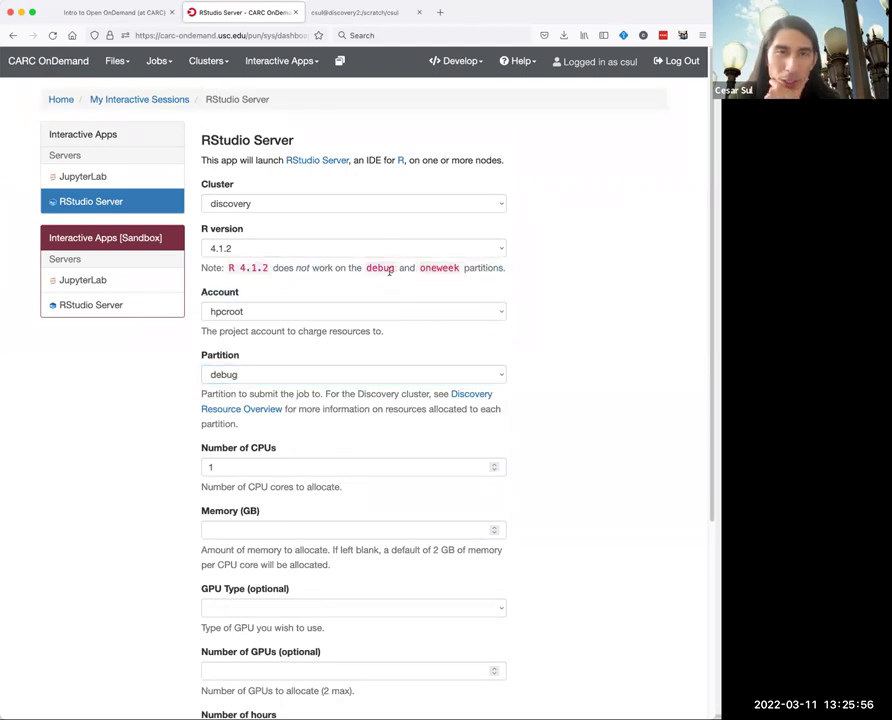
Change the R version to 4.0.3 for the debug partition.
click(258, 254)
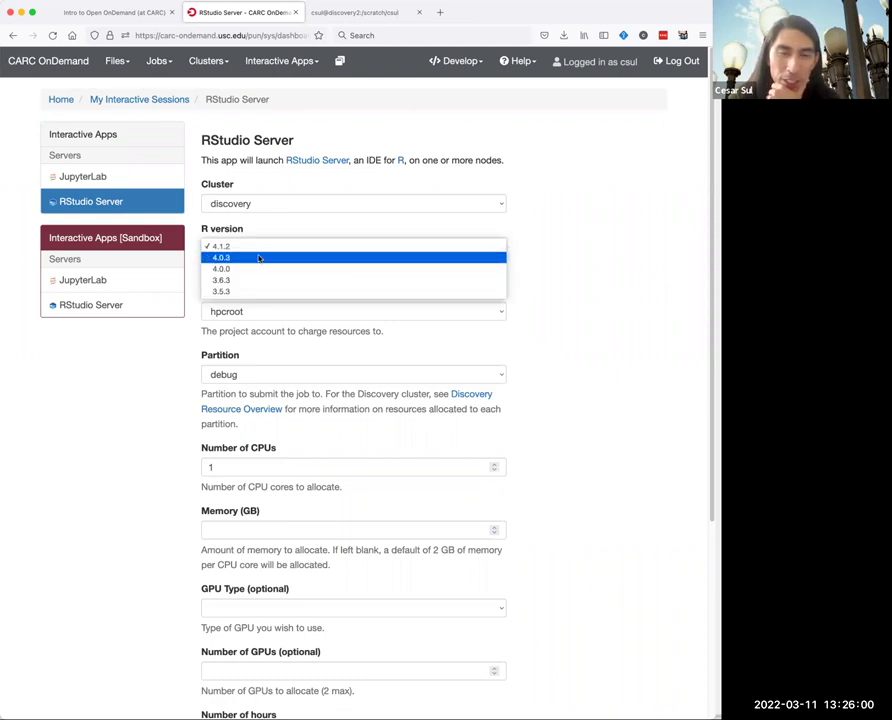
click(258, 258)
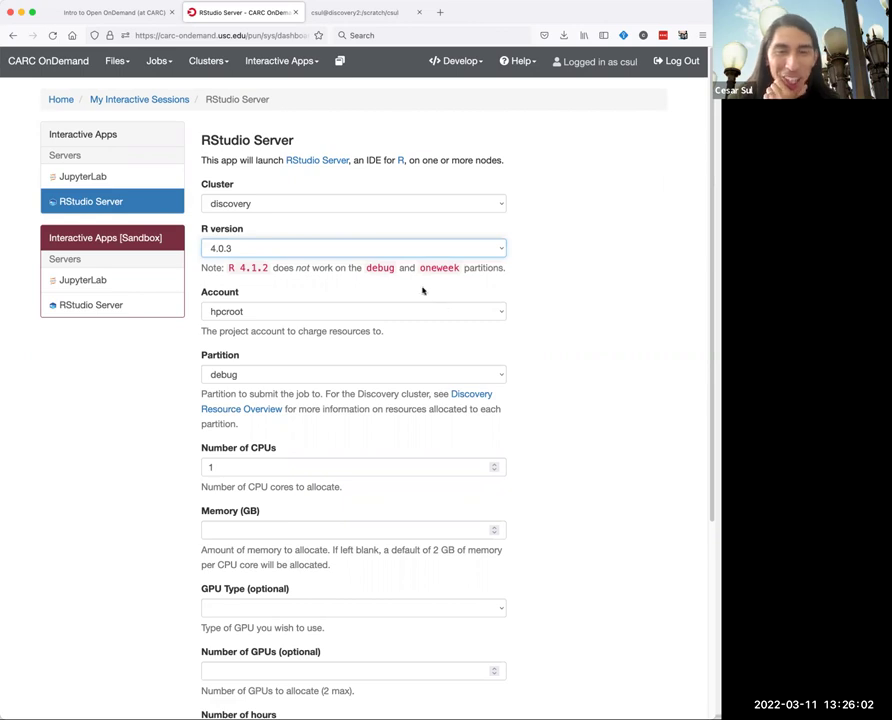
scroll(270, 295, down, 1)
scroll(270, 295, up, 1)
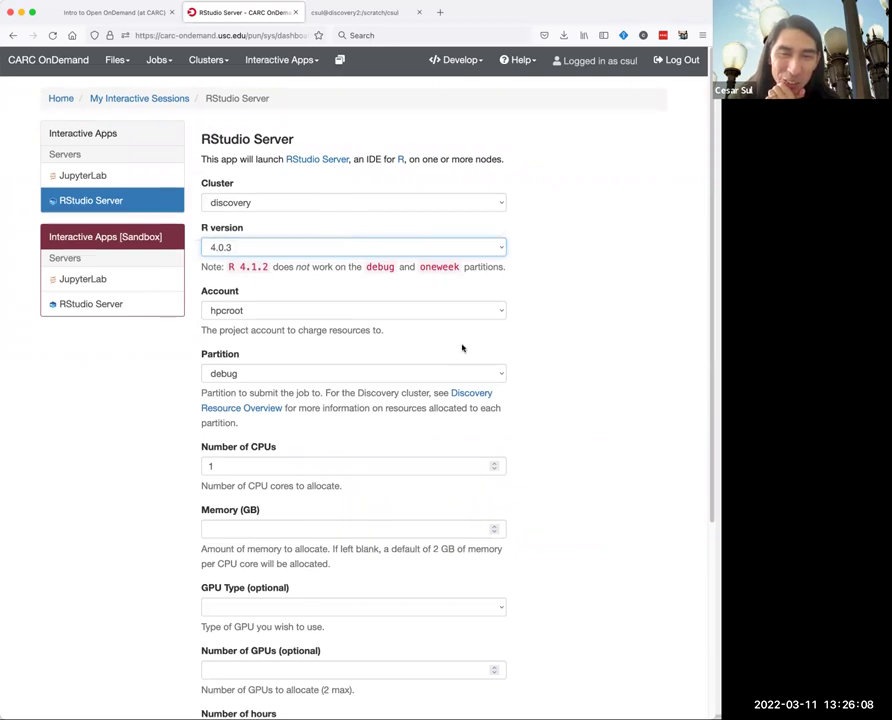
scroll(464, 350, down, 5)
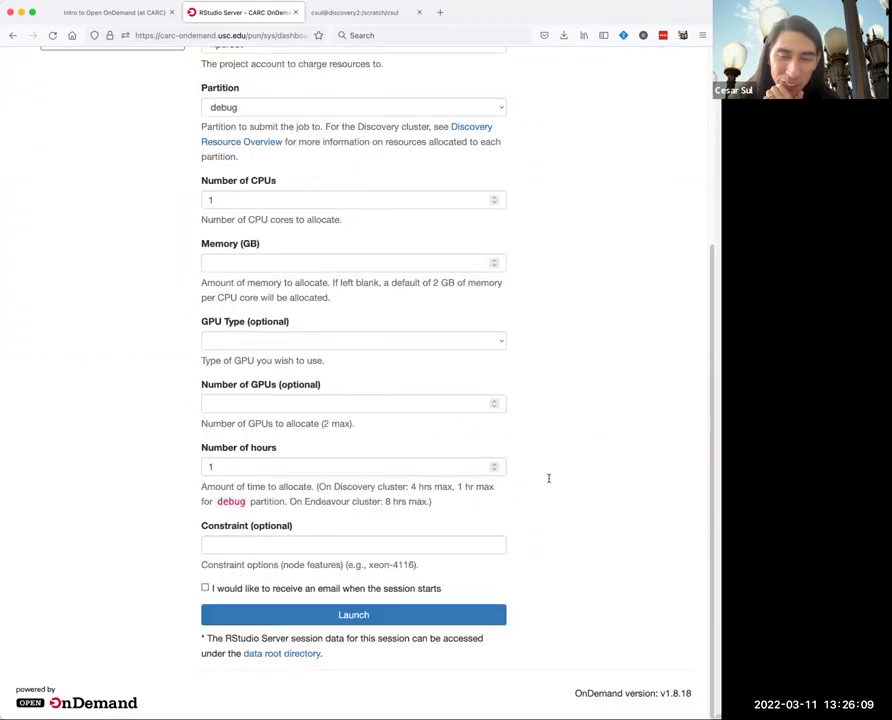
Launch the RStudio Server session so it runs as session 7688765 on one core.
click(370, 620)
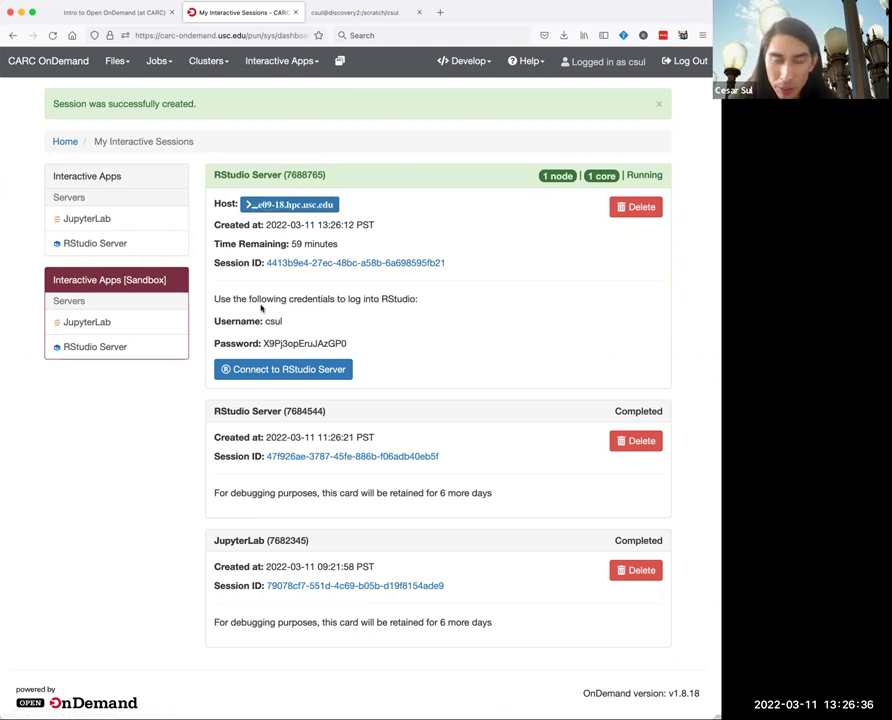
Open the RStudio sign-in page and copy the session password from the session details.
click(341, 371)
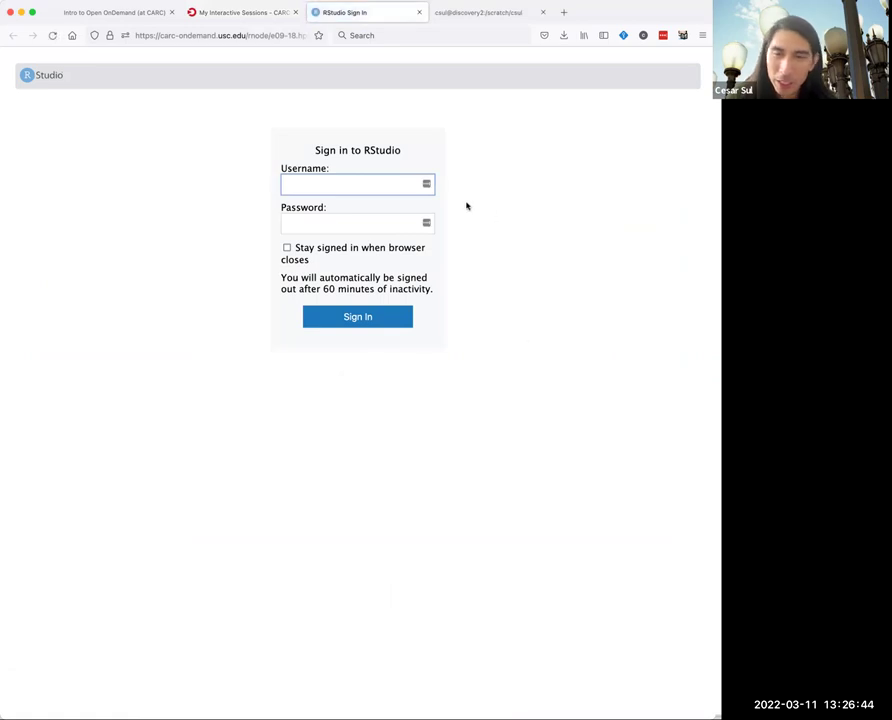
click(250, 13)
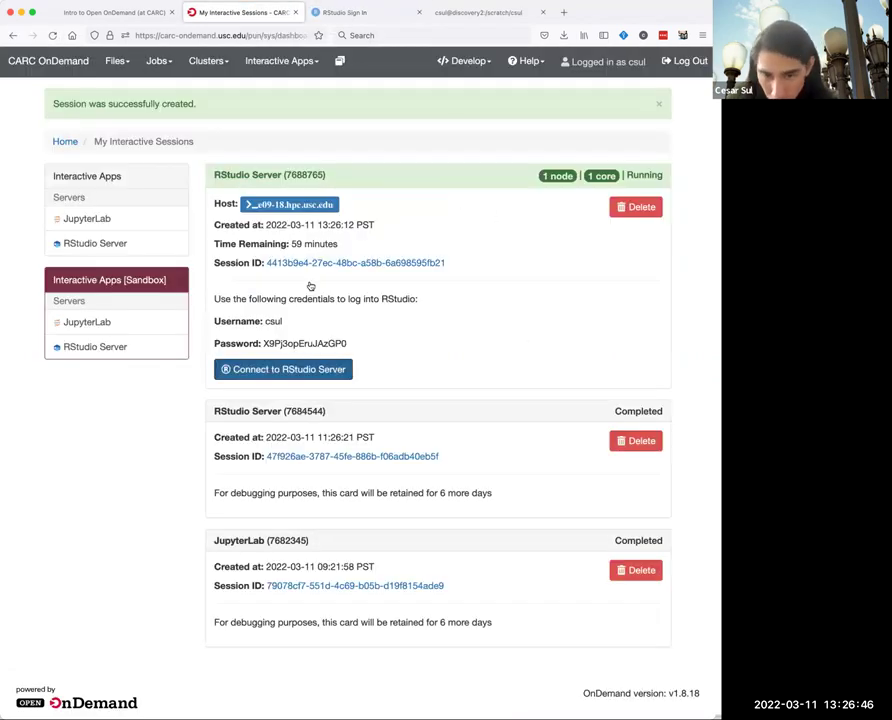
double_click(318, 344)
right_click(318, 345)
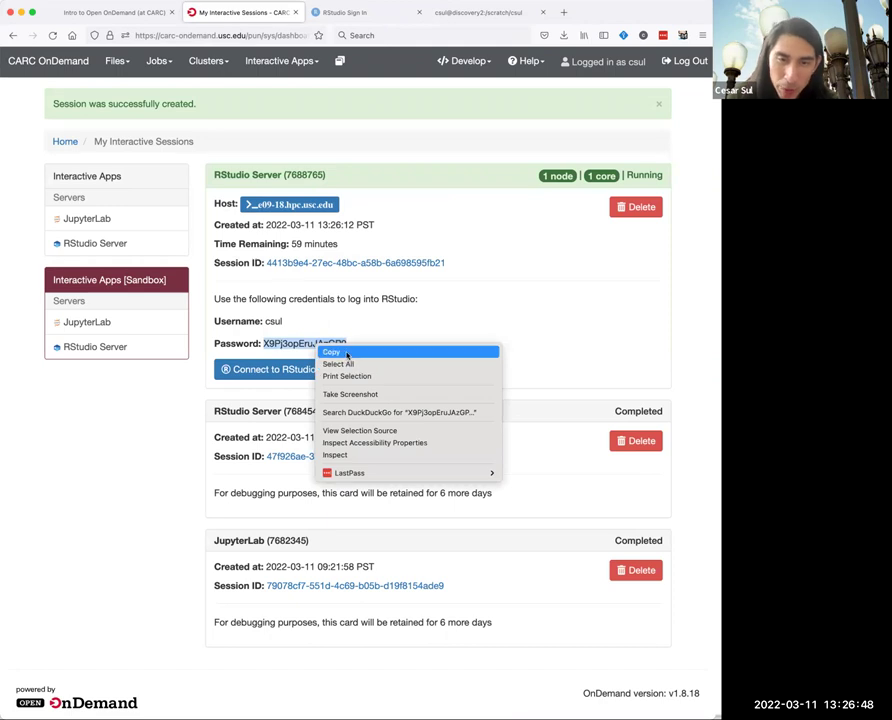
click(336, 352)
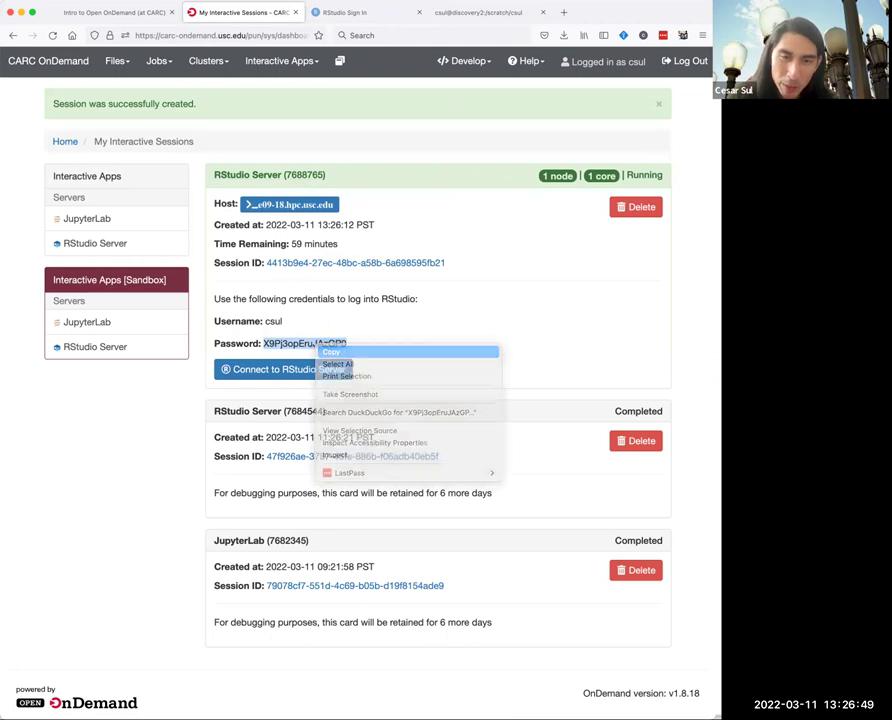
Paste the session password into the RStudio sign-in form and sign in.
click(348, 13)
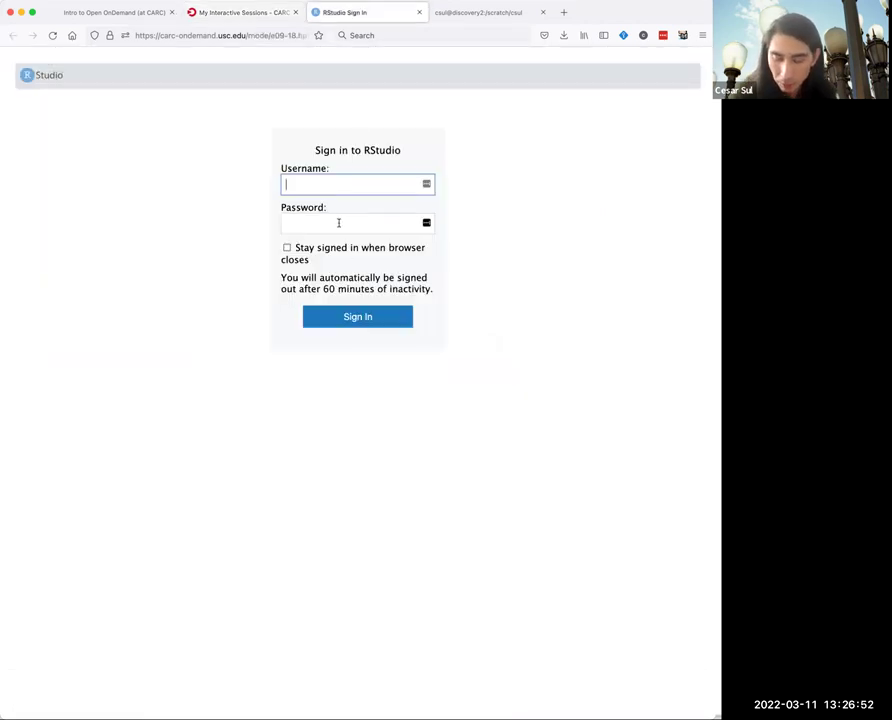
click(350, 223)
key(super+v)
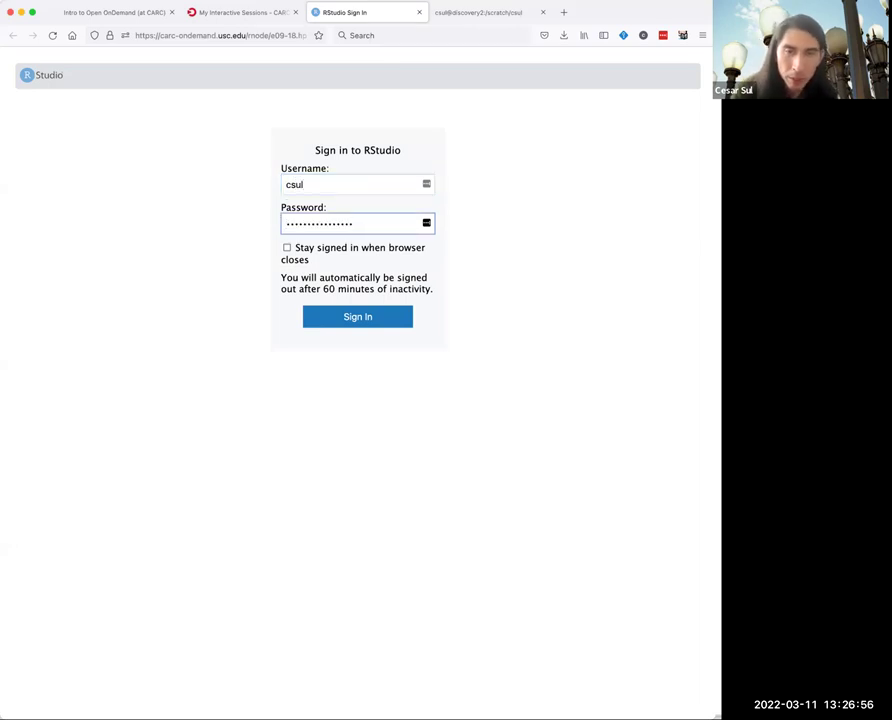
key(Return)
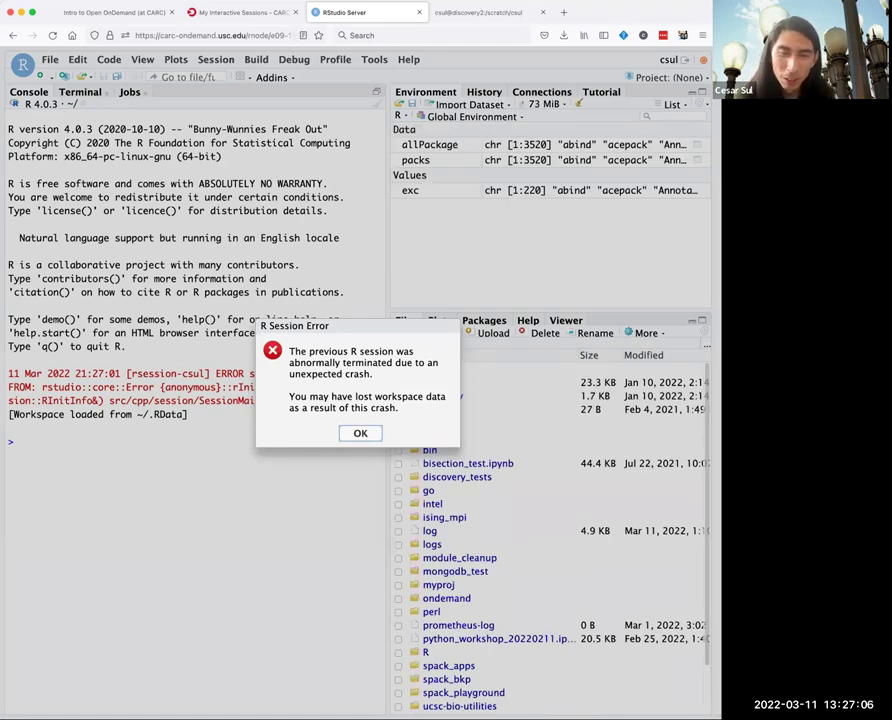
Dismiss the R Session Error notice and type library( at the console to list installed packages.
click(372, 437)
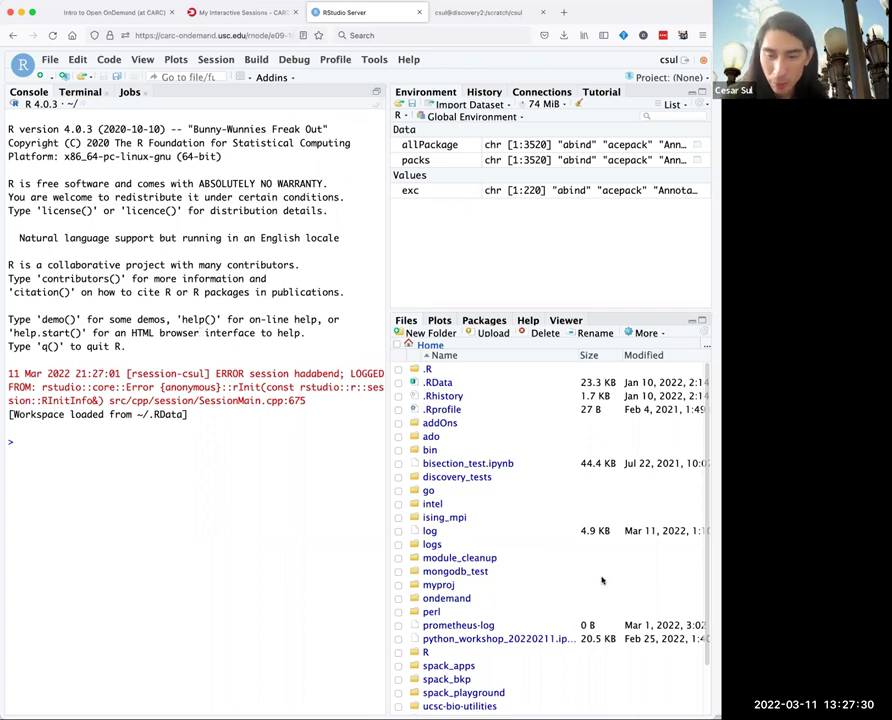
scroll(552, 617, down, 2)
scroll(552, 617, up, 2)
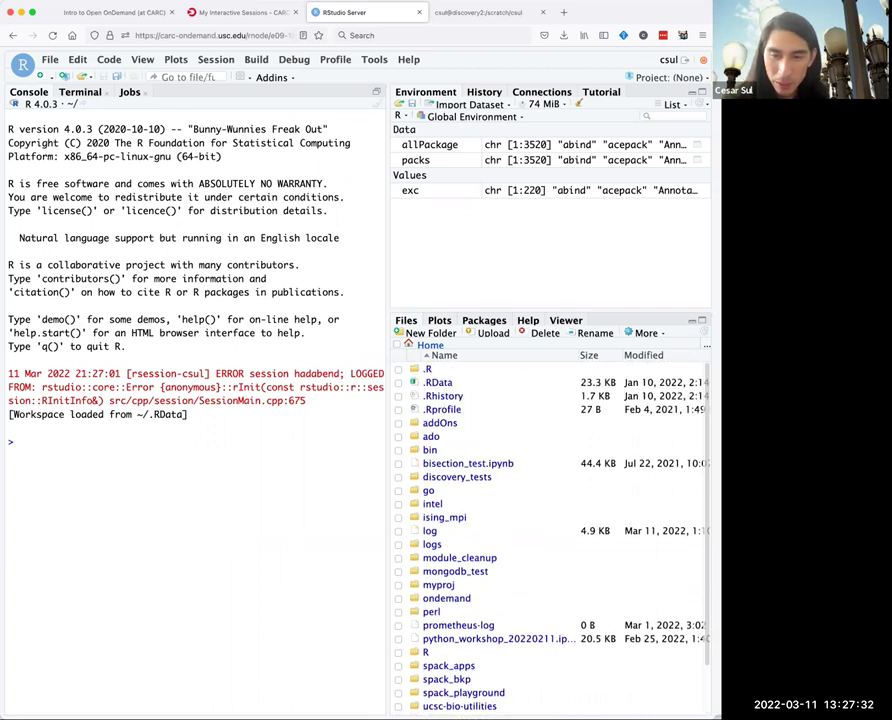
scroll(576, 486, down, 2)
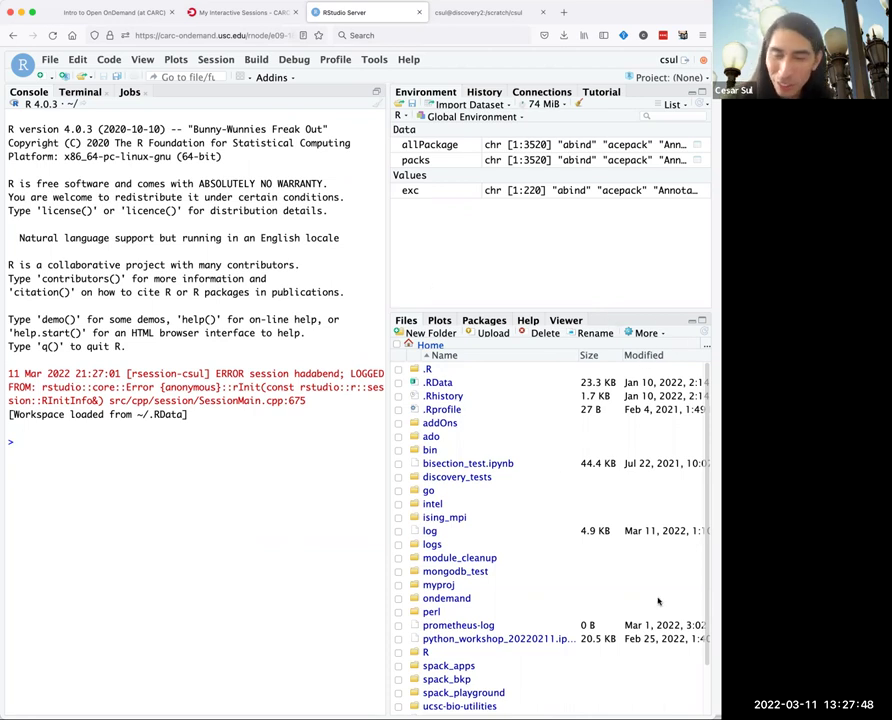
scroll(546, 480, down, 2)
scroll(541, 605, up, 2)
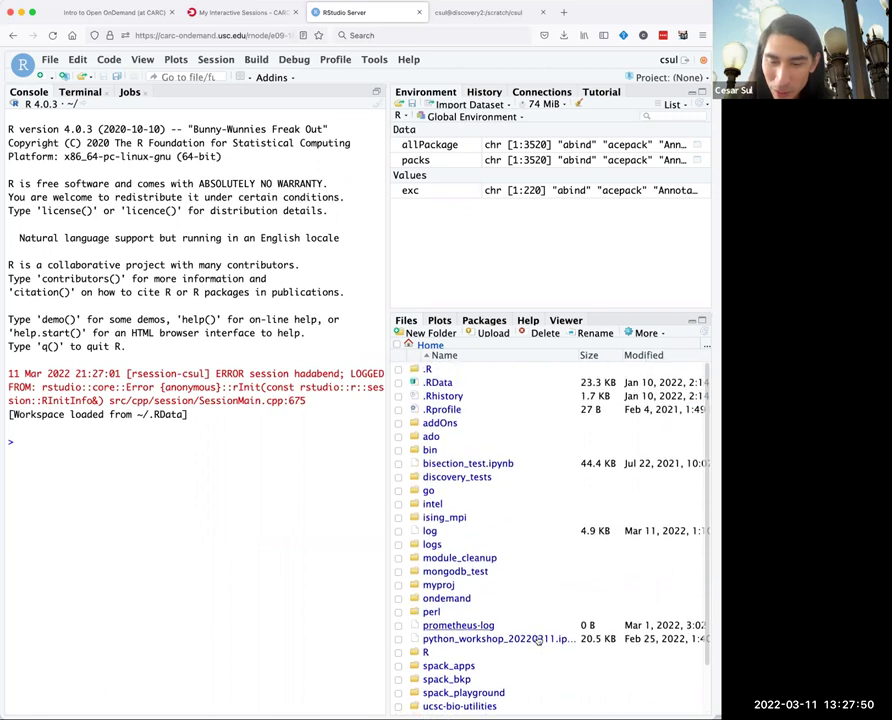
scroll(536, 622, down, 2)
scroll(535, 621, up, 2)
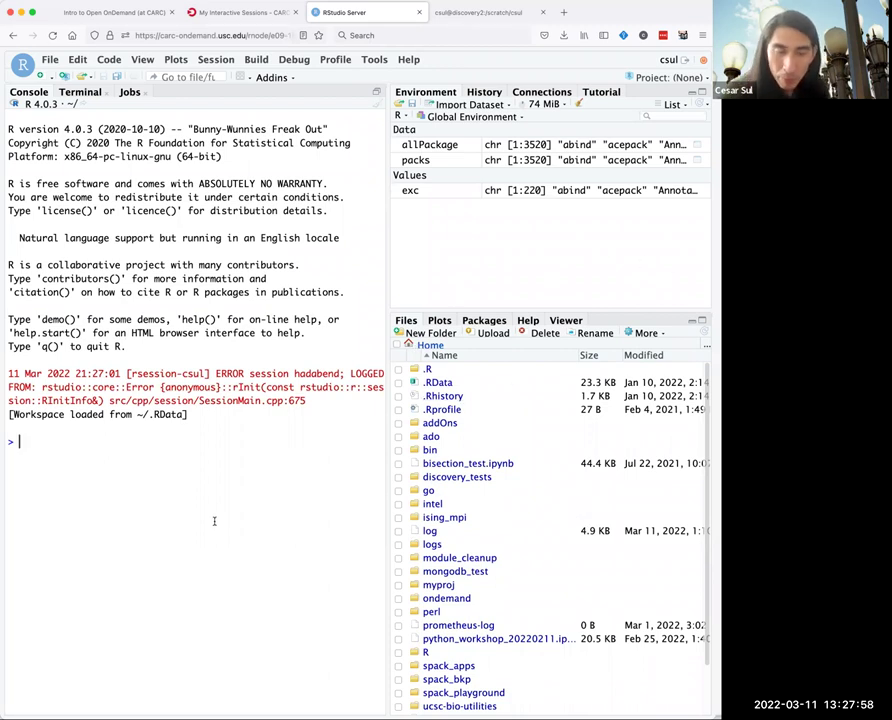
text(lib)
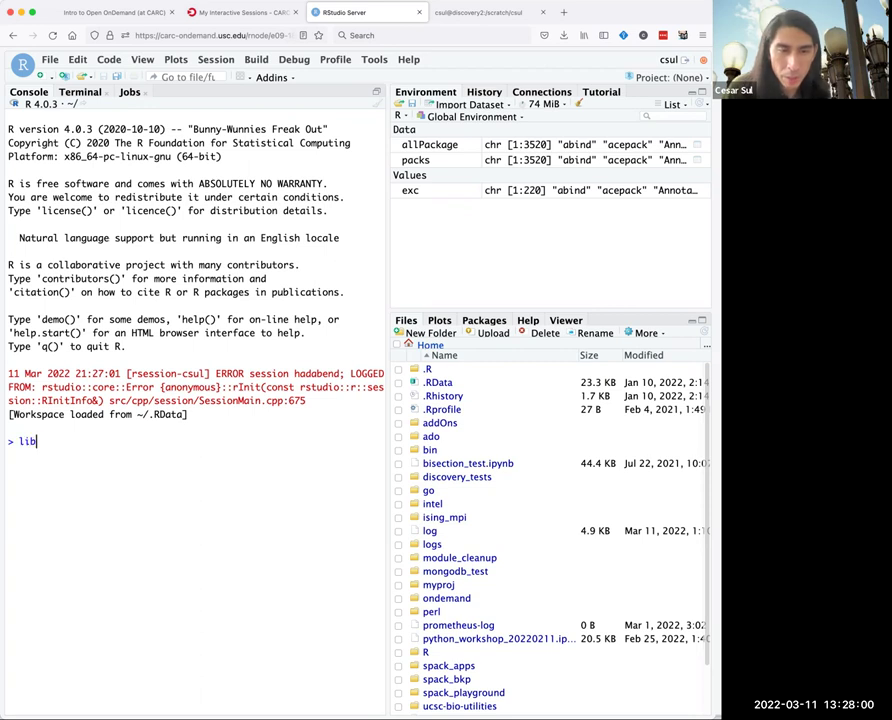
text(rary()
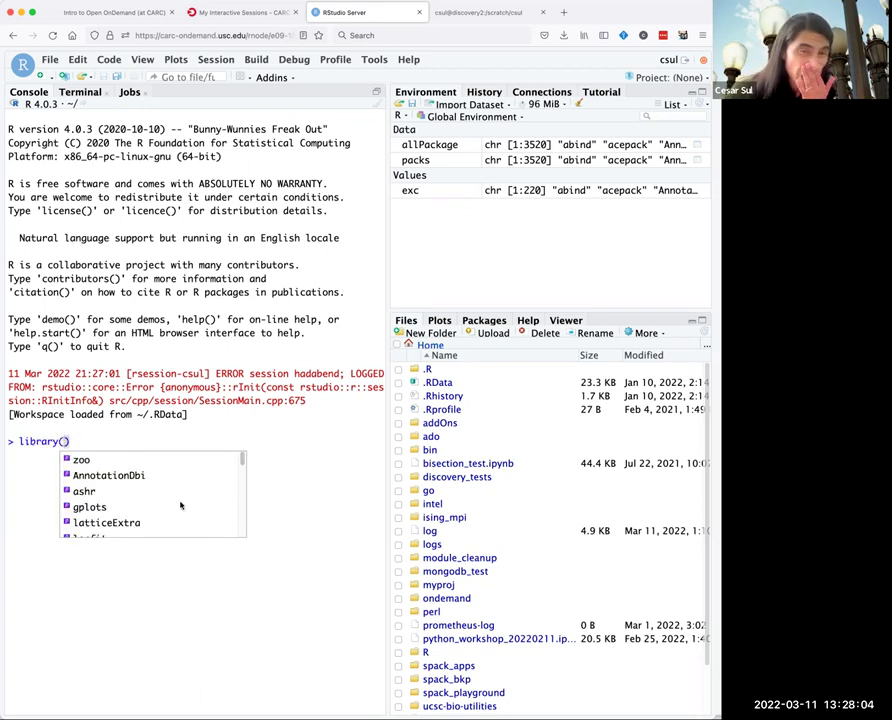
scroll(166, 498, down, 8)
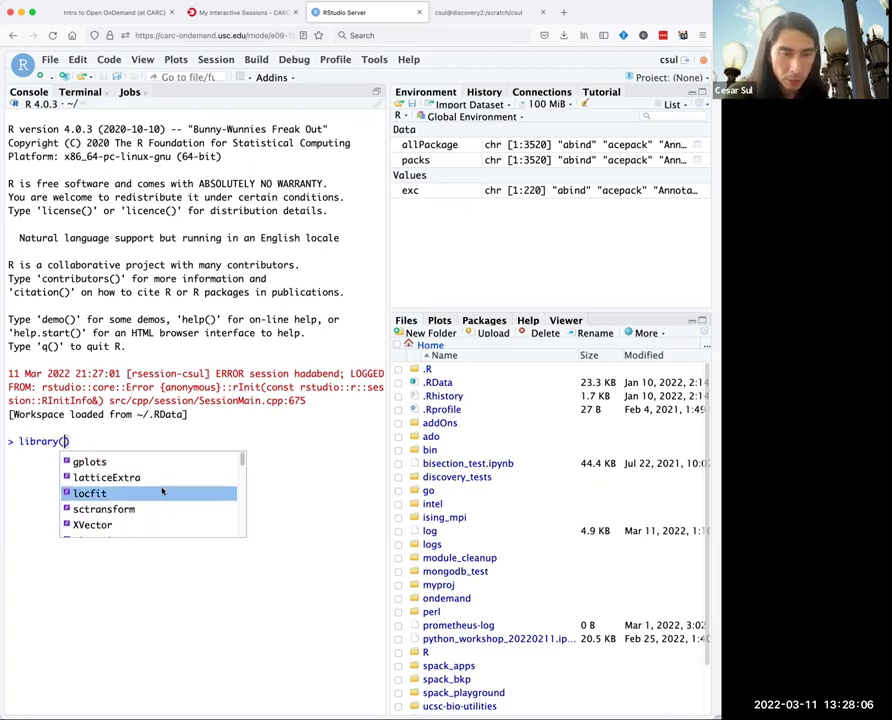
Pick hdf5r from the package completions and run library(hdf5r), which fails on missing libsz.so.2.
scroll(145, 492, down, 10)
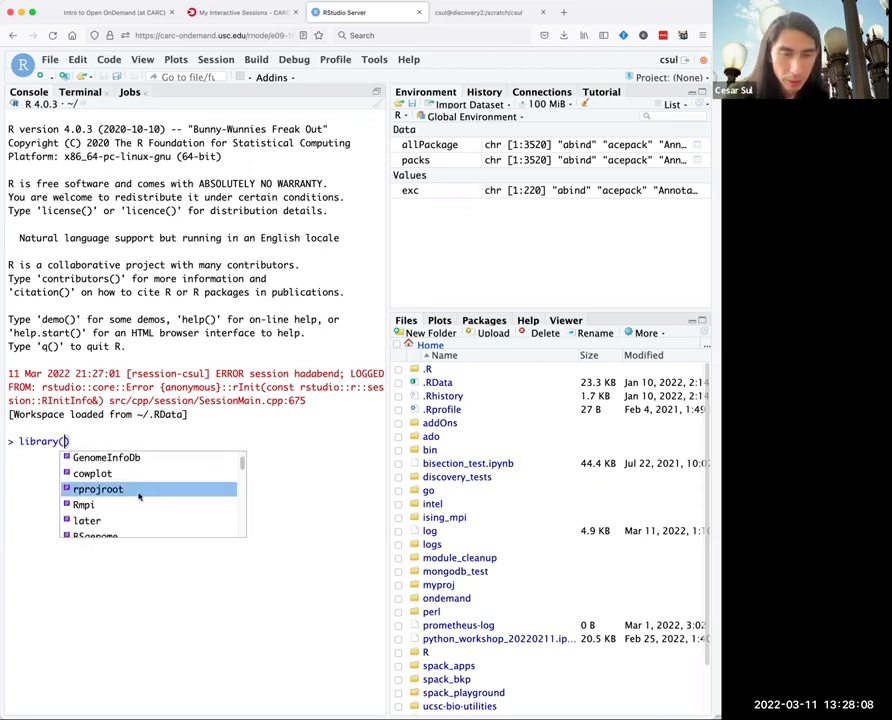
scroll(139, 496, down, 4)
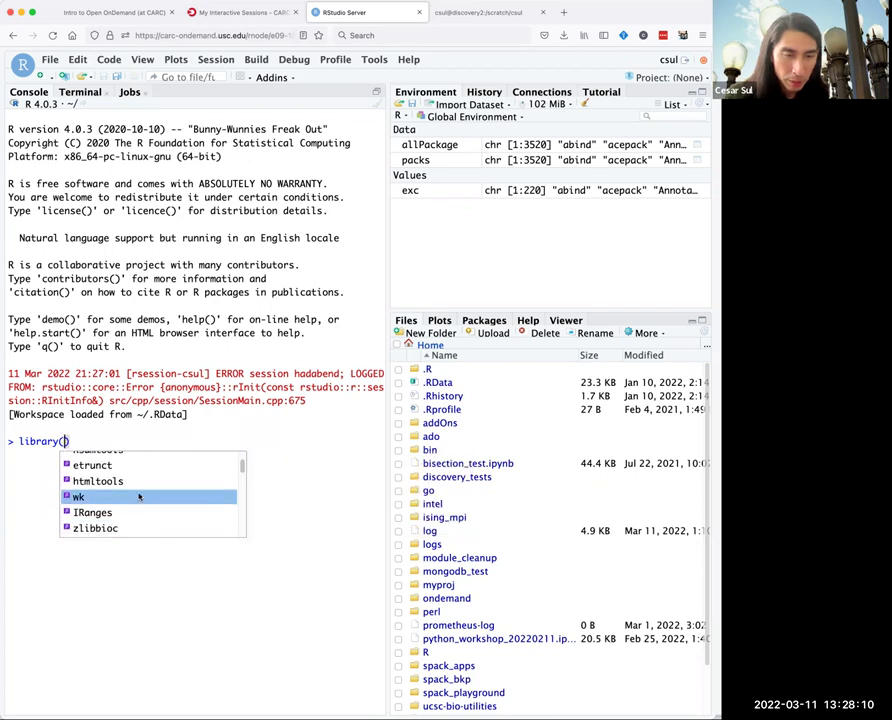
scroll(139, 496, down, 1)
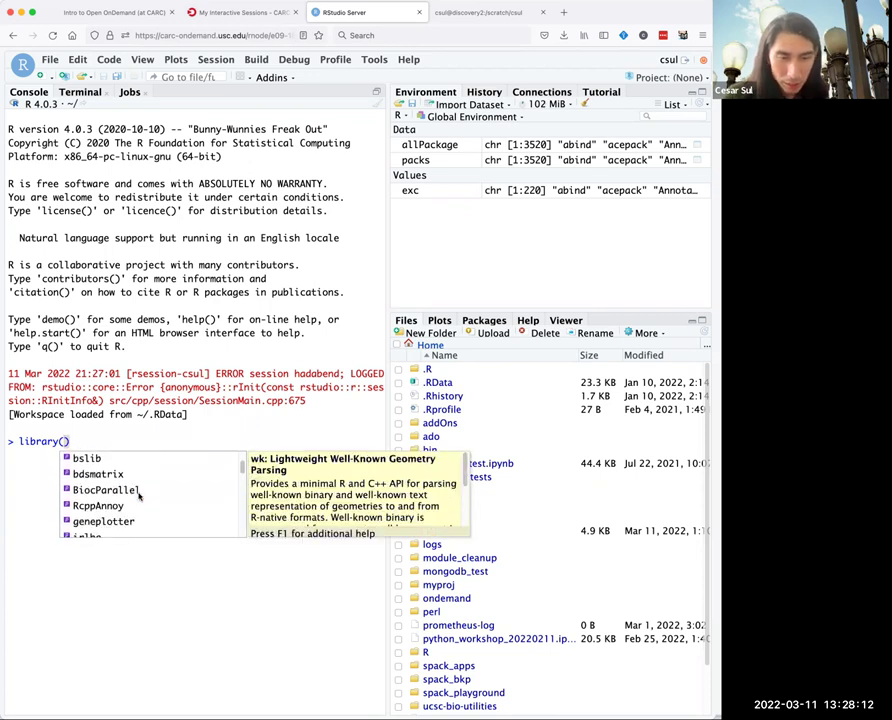
scroll(135, 505, down, 1)
scroll(124, 519, down, 1)
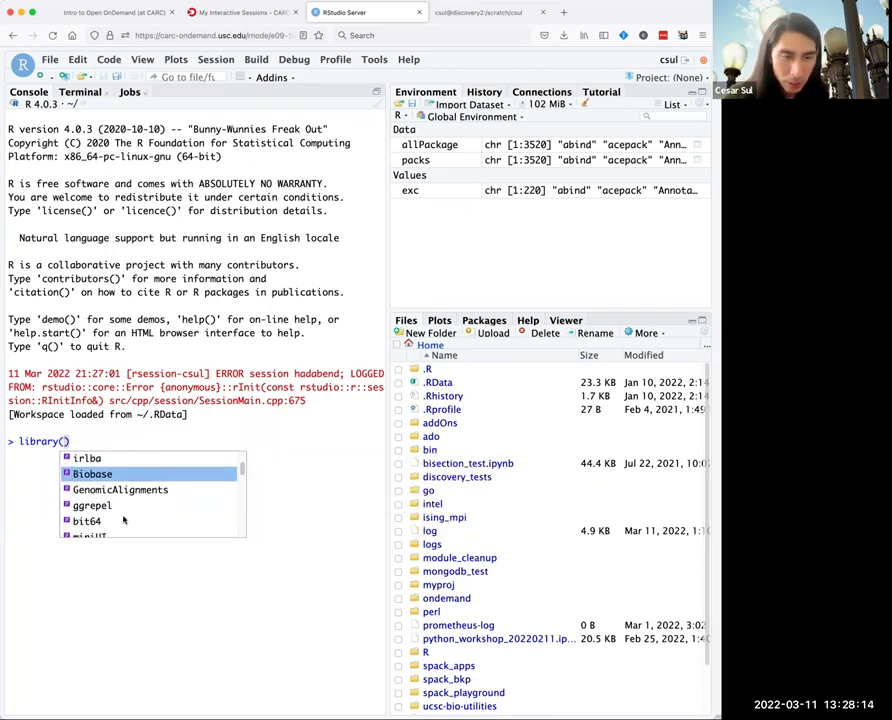
scroll(124, 519, down, 4)
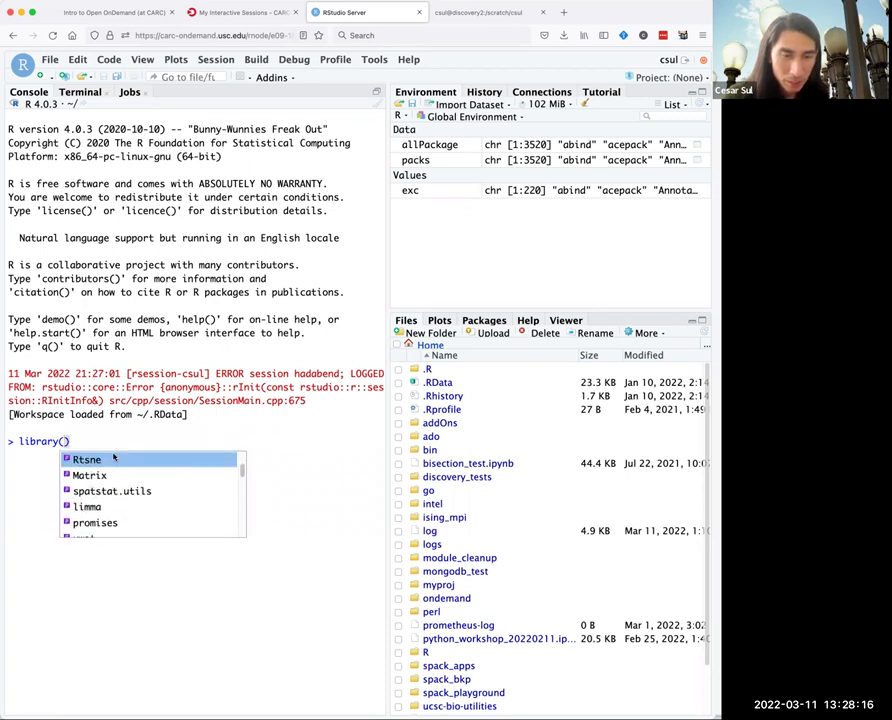
scroll(107, 497, down, 5)
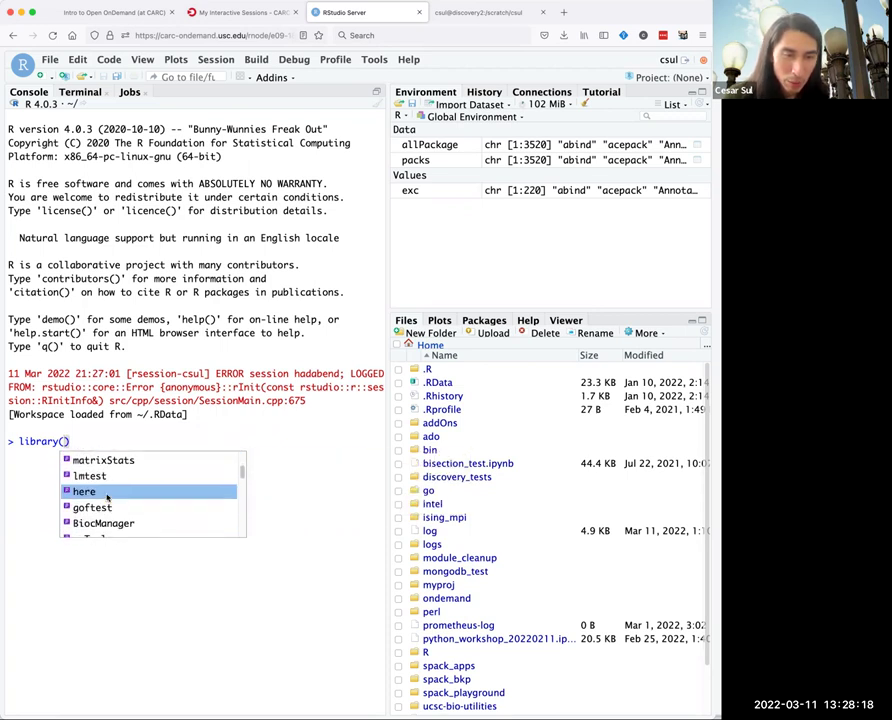
scroll(107, 497, down, 5)
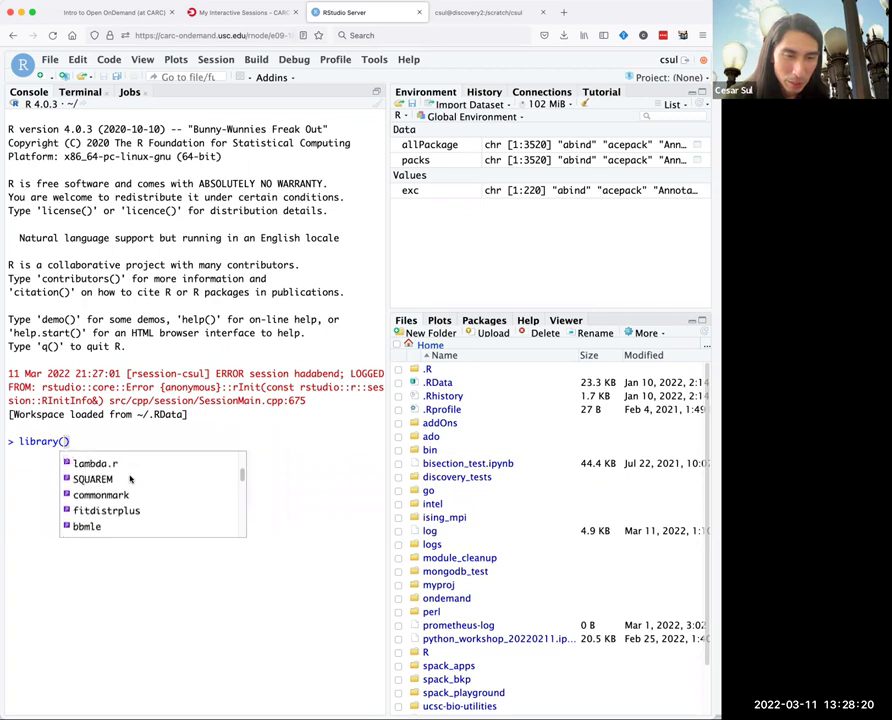
scroll(130, 479, up, 1)
scroll(126, 500, down, 3)
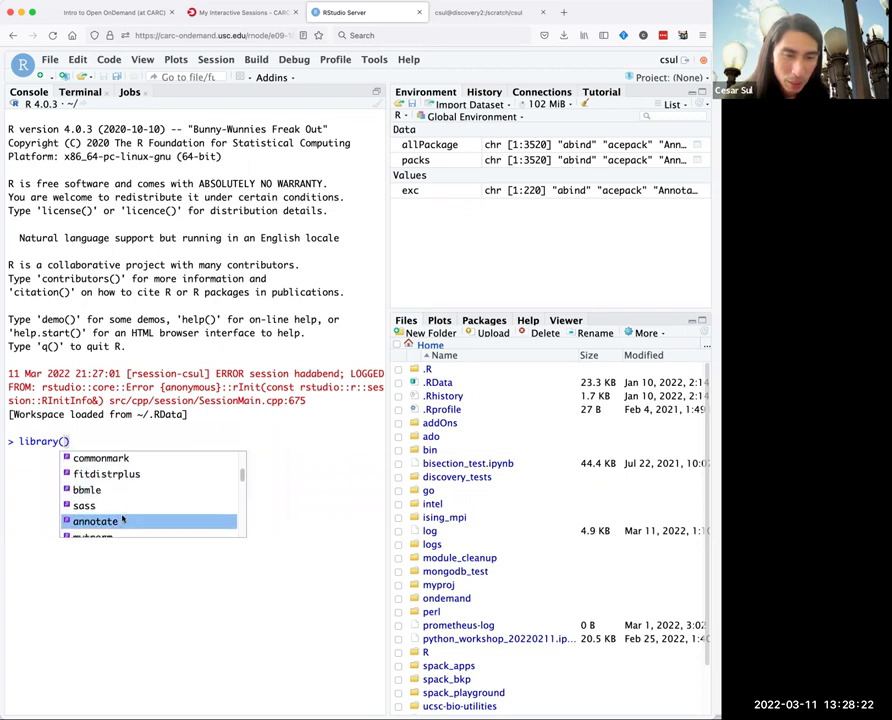
scroll(124, 505, down, 5)
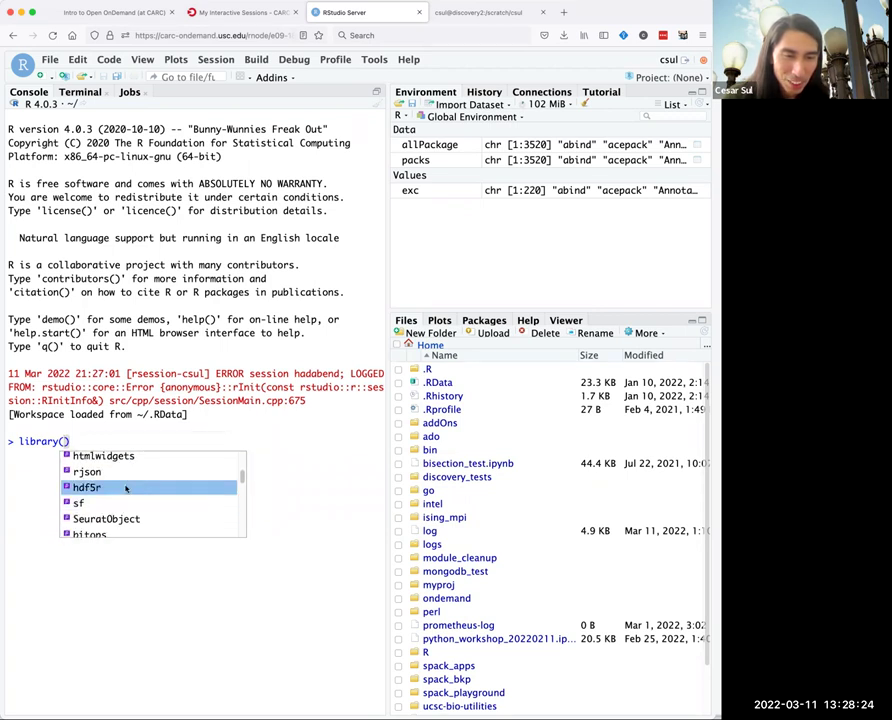
click(126, 488)
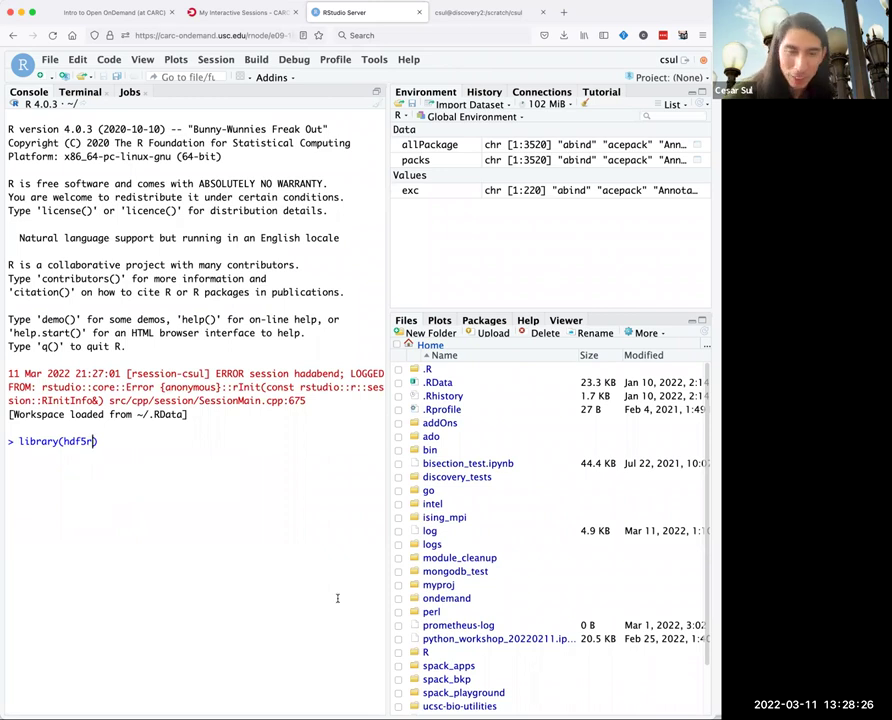
key(Return)
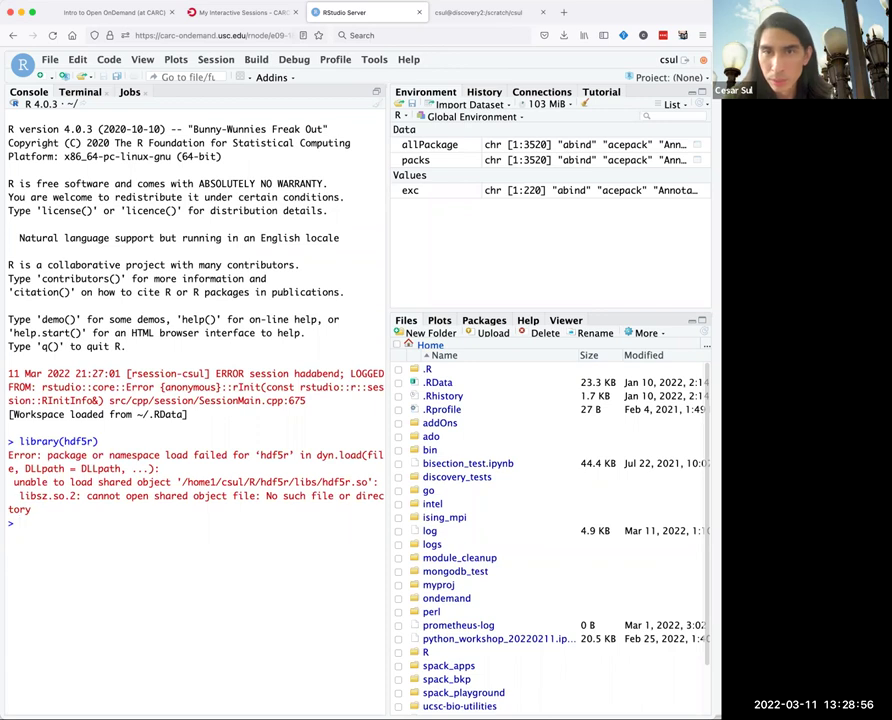
Choose Files > Home Directory on the sessions page, then switch back to the RStudio Server tab.
click(240, 12)
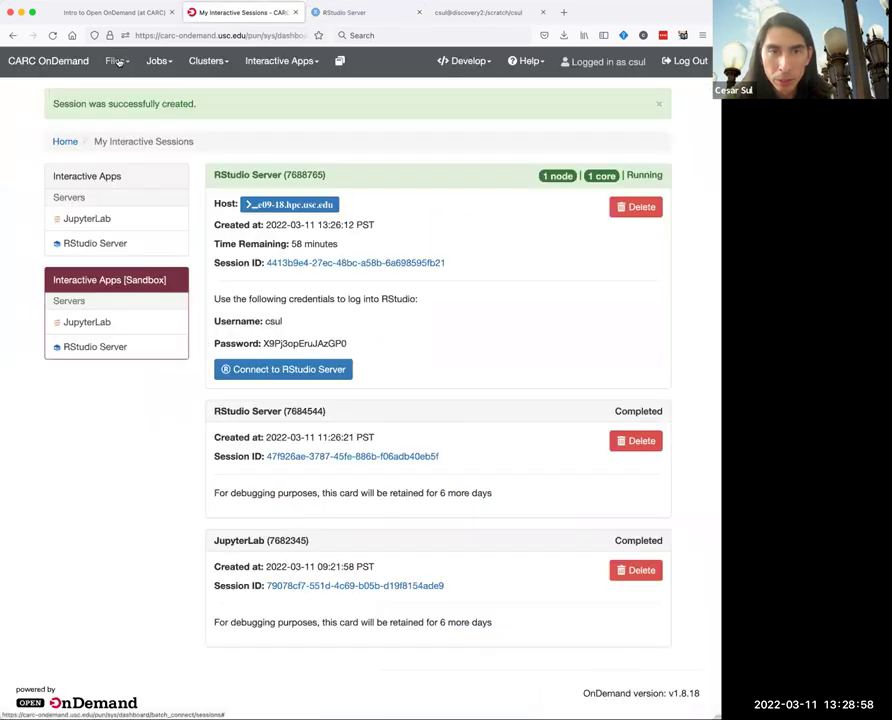
click(118, 61)
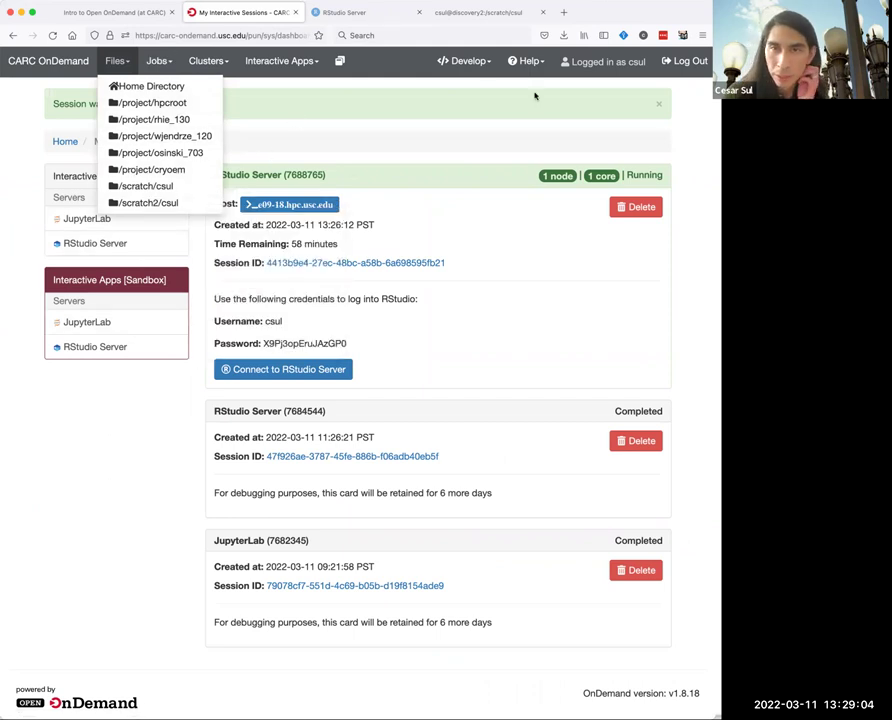
click(400, 13)
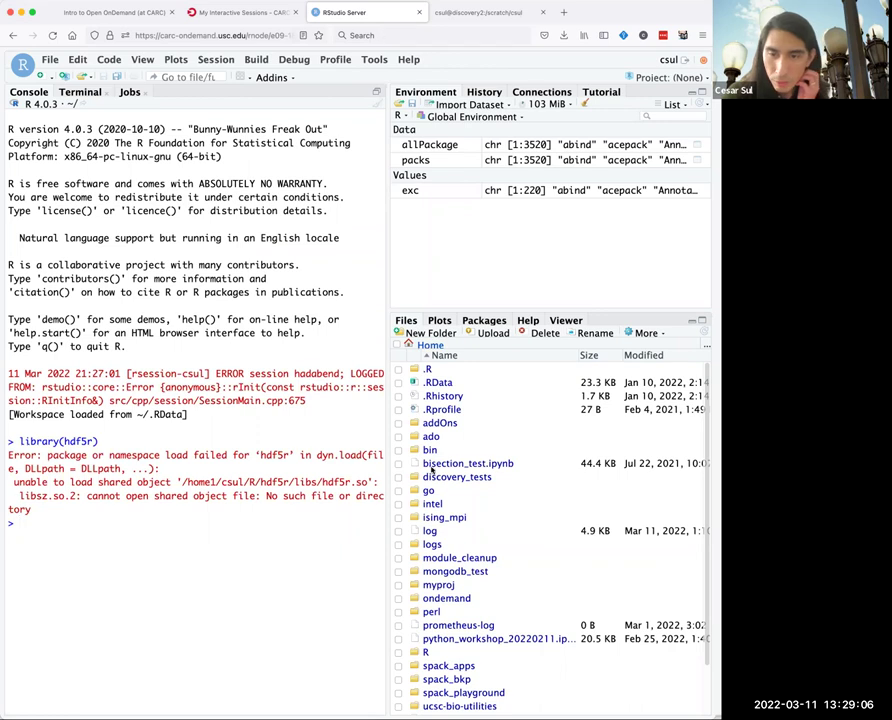
scroll(495, 483, down, 2)
scroll(500, 475, up, 2)
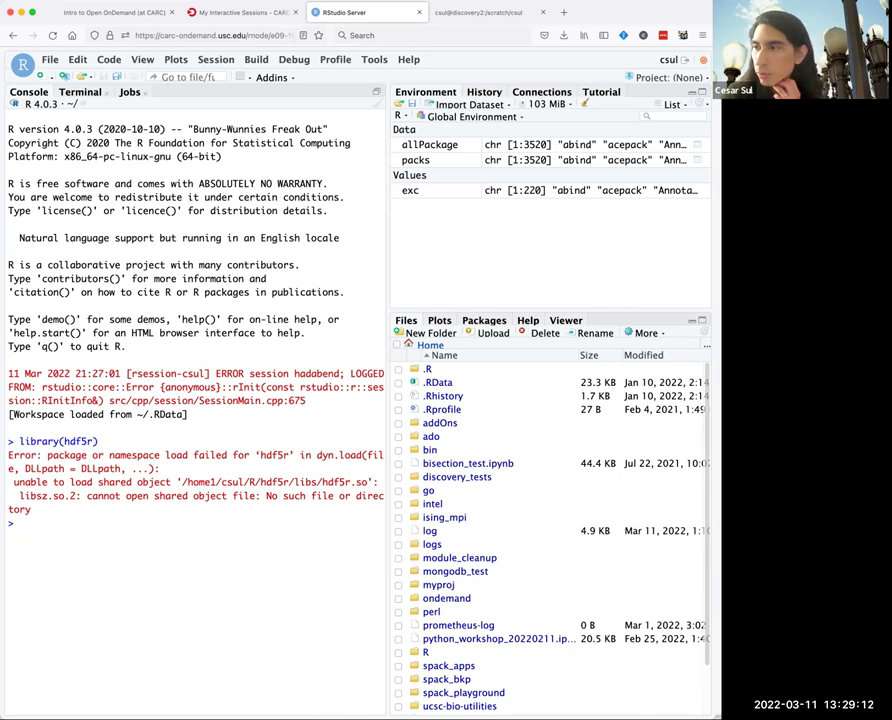
key(super+grave)
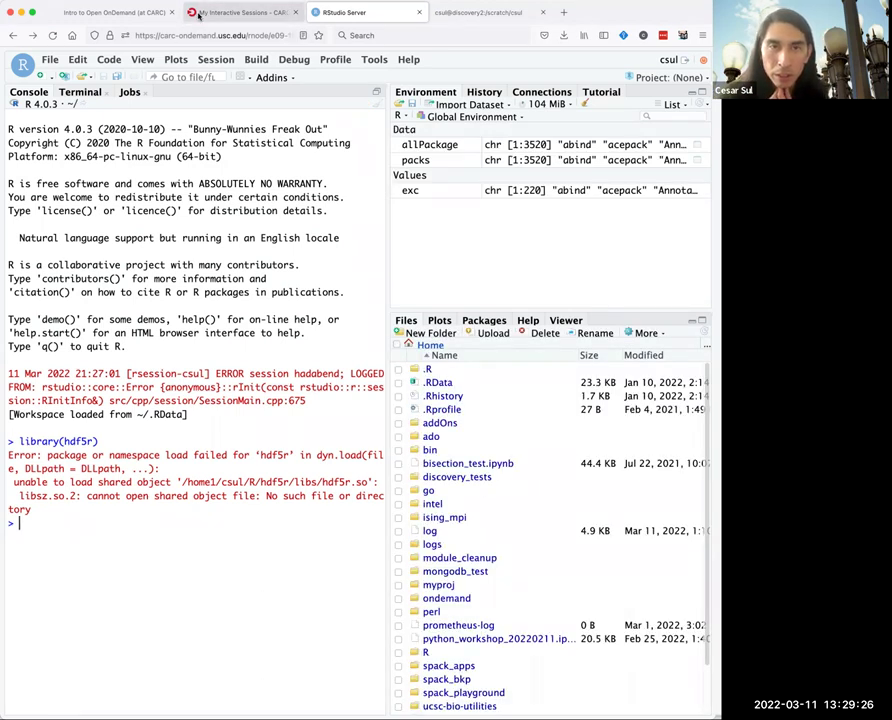
click(200, 12)
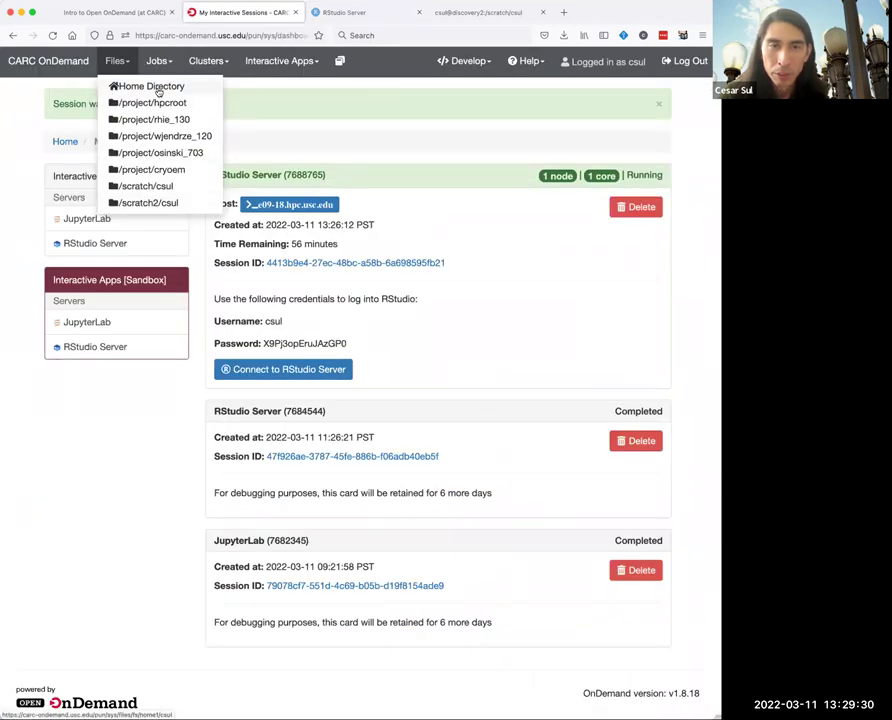
click(157, 85)
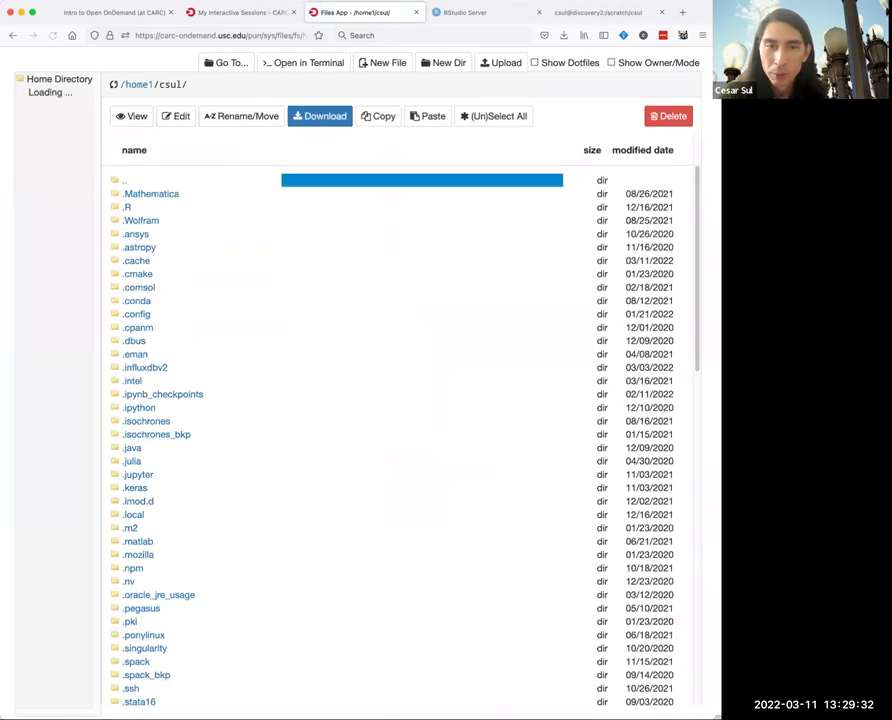
click(482, 13)
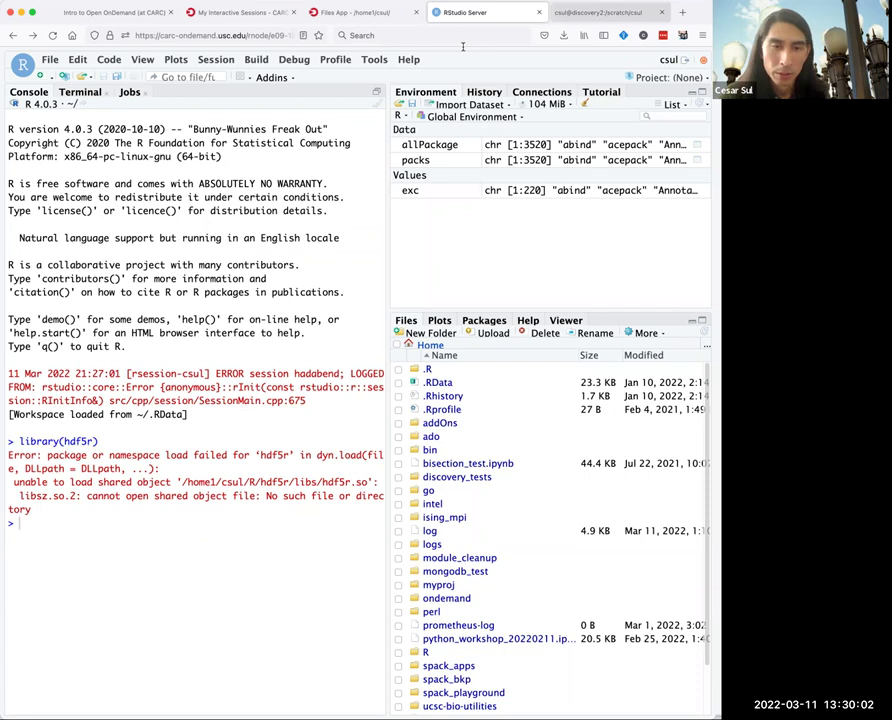
Close the RStudio Server tab and delete running session 7688765 from My Interactive Sessions.
click(597, 12)
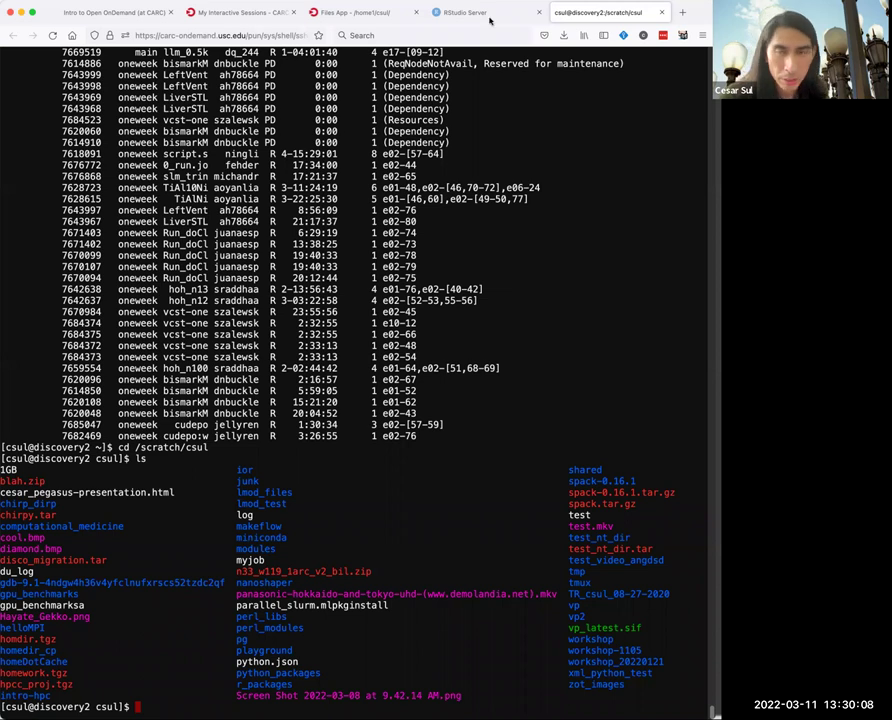
click(496, 14)
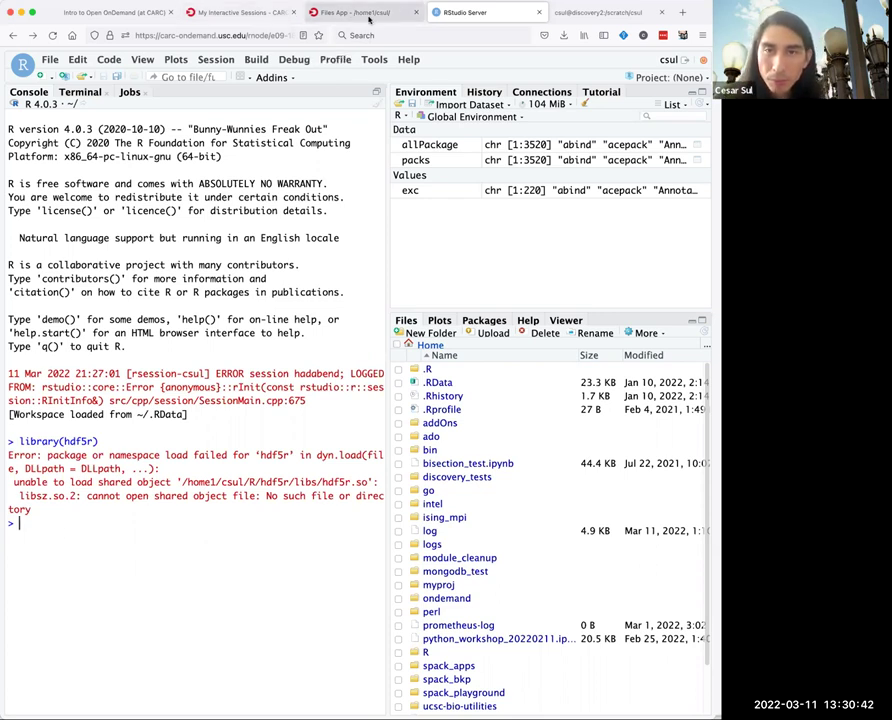
click(540, 14)
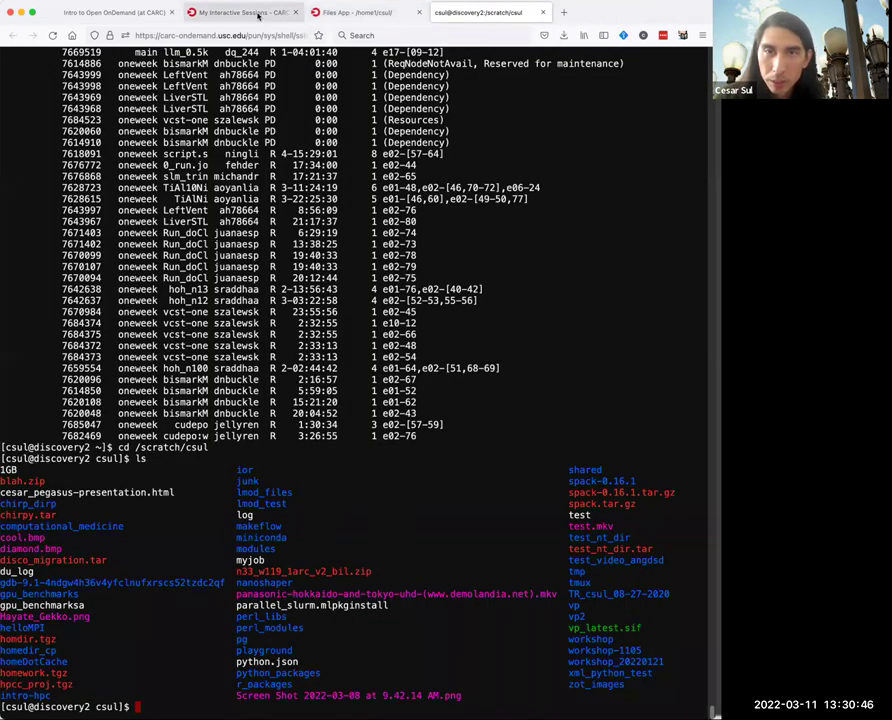
click(350, 12)
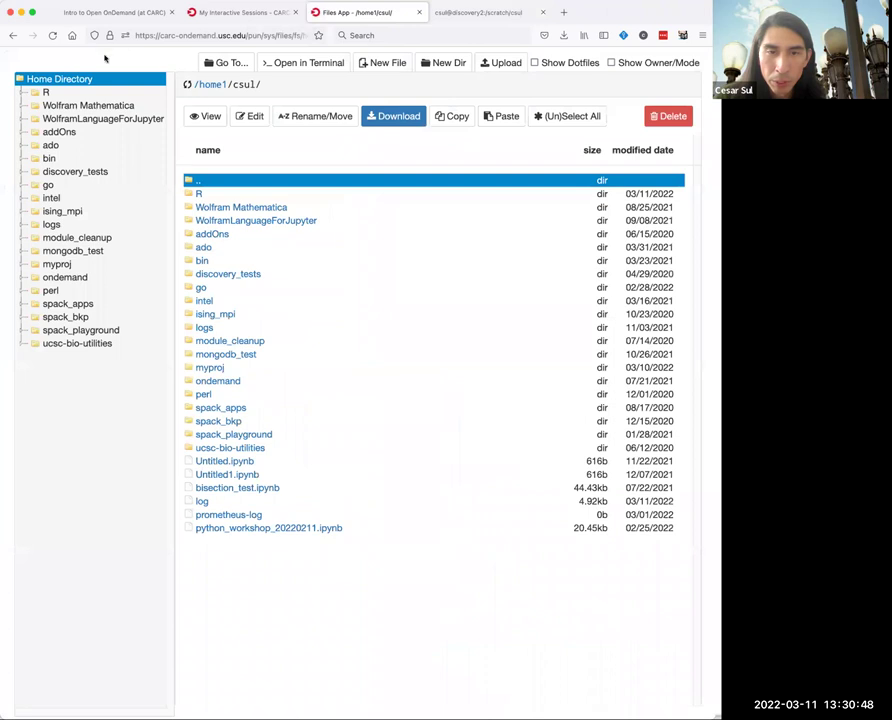
click(232, 12)
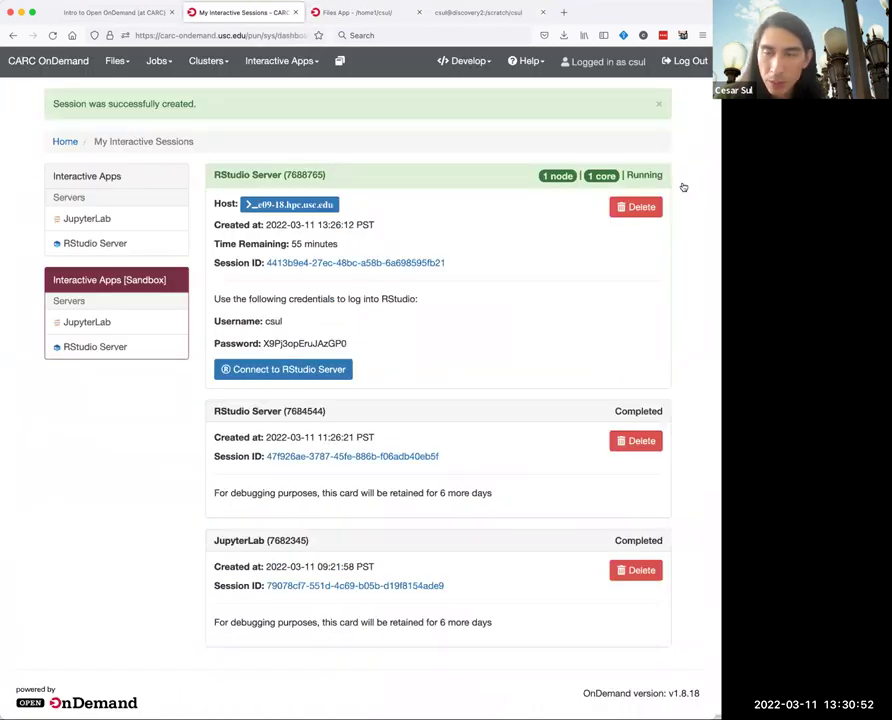
click(652, 206)
click(443, 151)
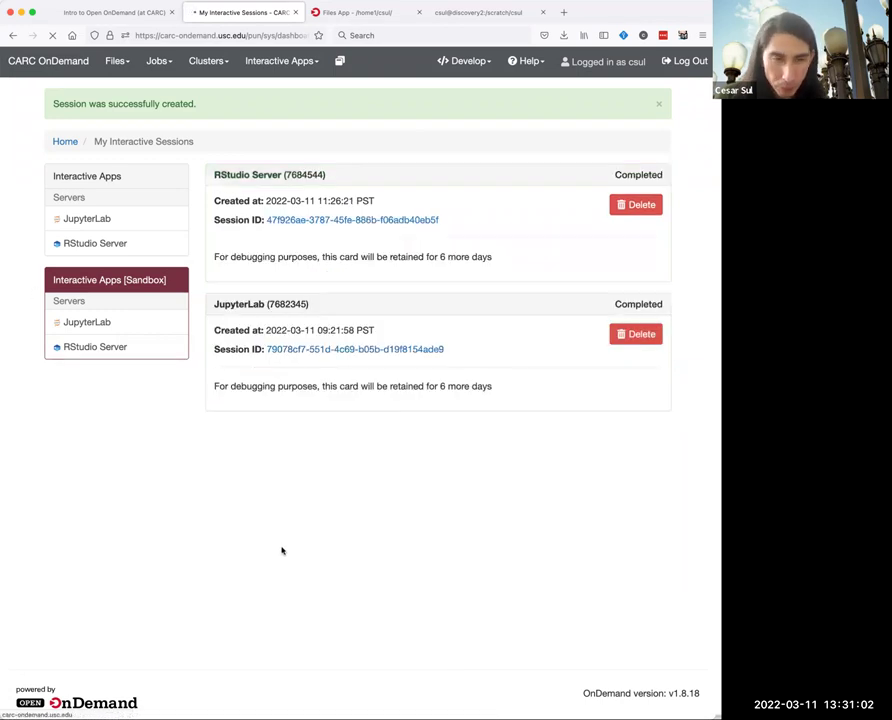
Show slide 10, Getting Compute Resources, and highlight 'Download dependencies and data beforehand'.
mouse_move(72, 323)
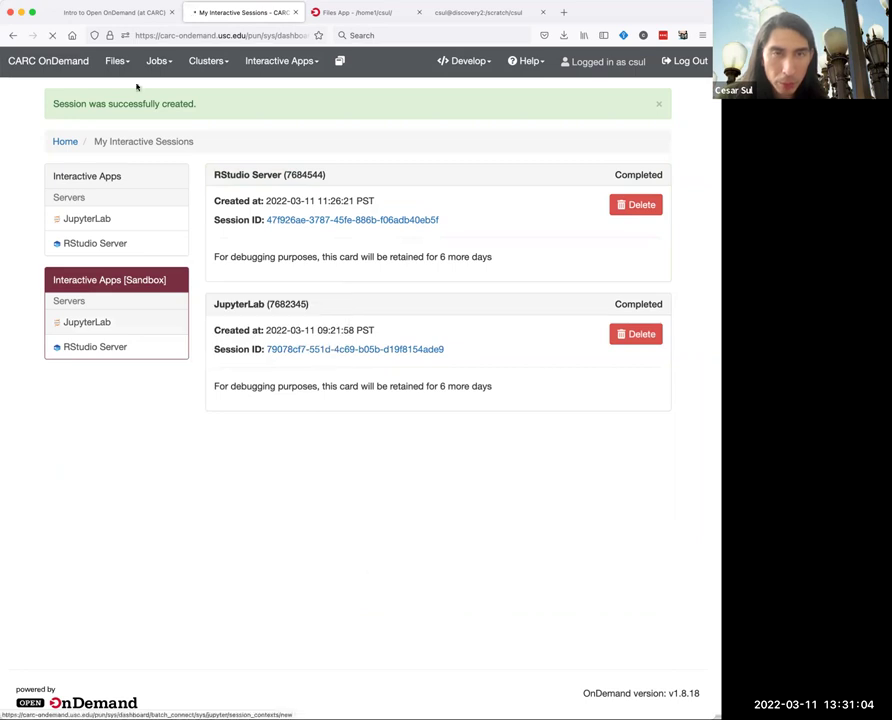
click(114, 12)
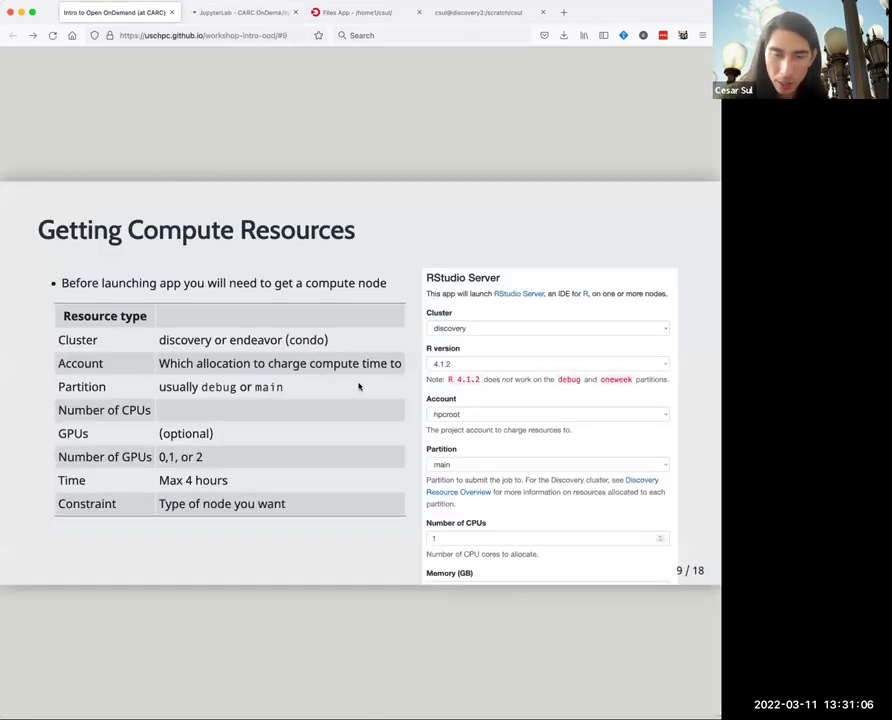
key(Right)
key(Right)
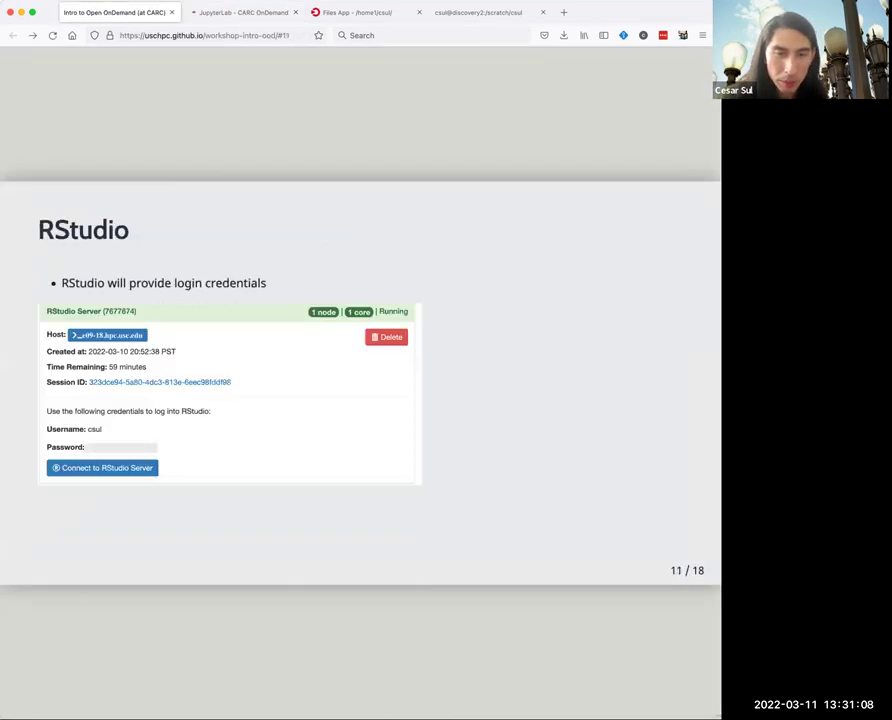
key(Left)
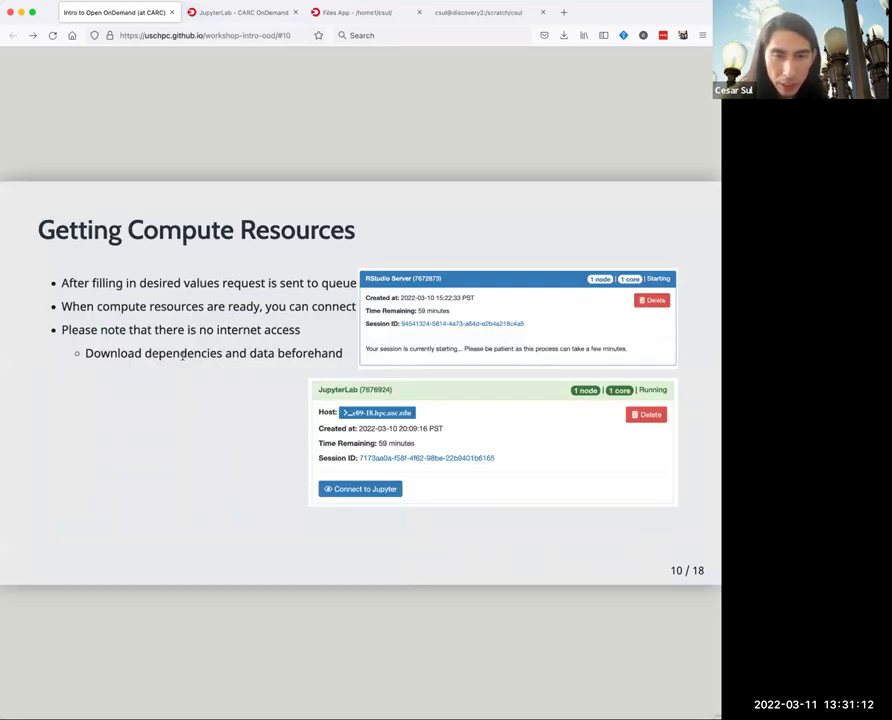
drag(86, 352, 348, 362)
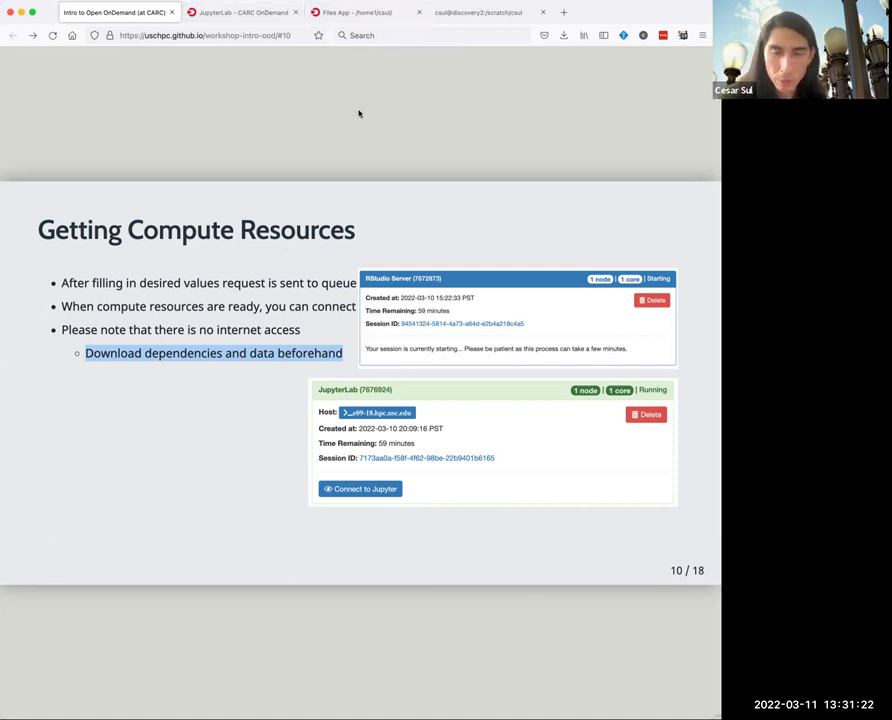
Set Partition to debug on the JupyterLab form and launch the session.
click(245, 12)
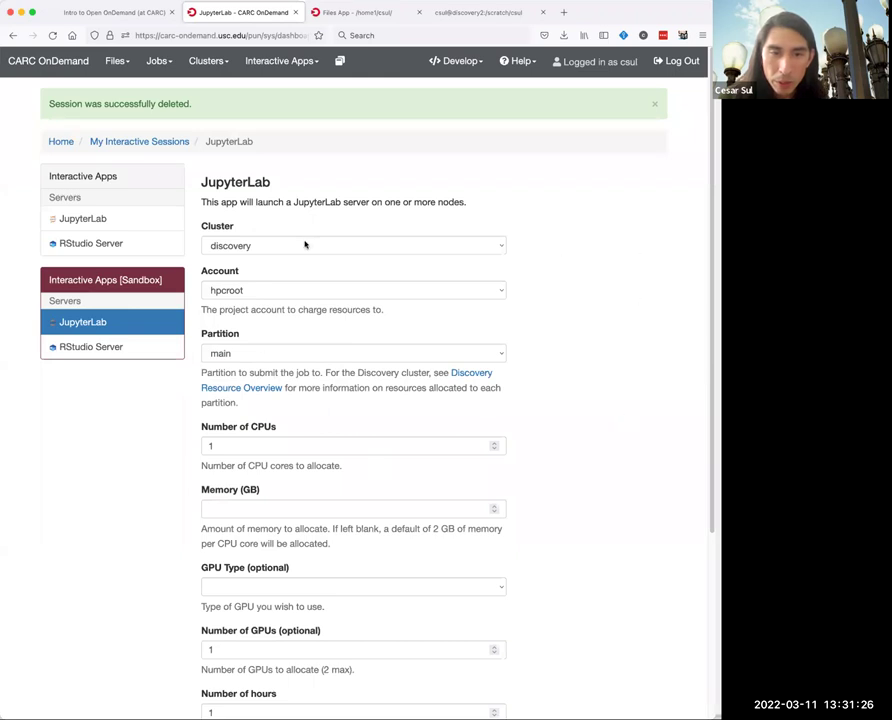
click(259, 358)
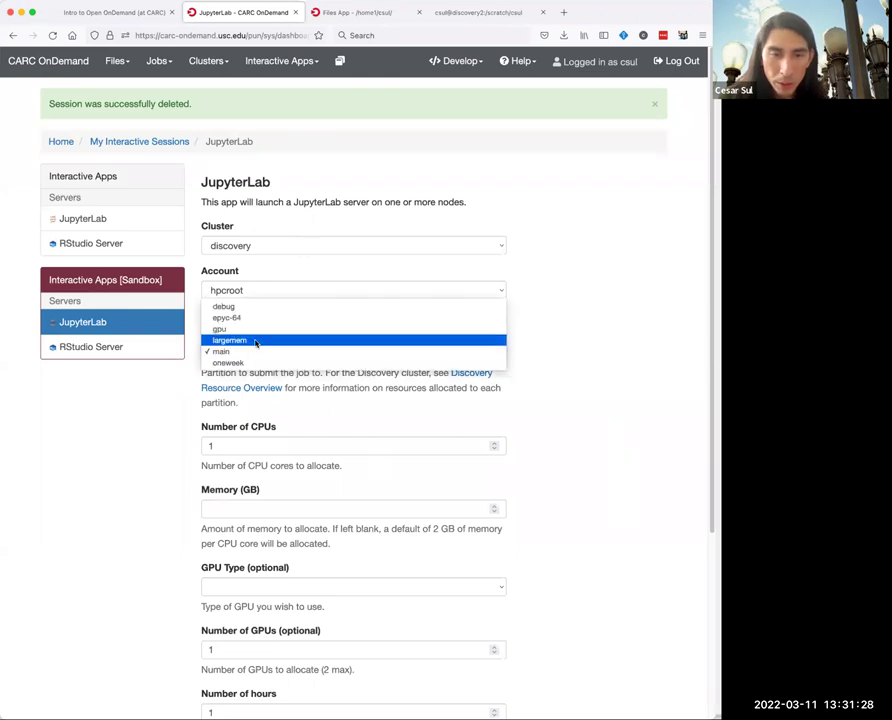
click(376, 305)
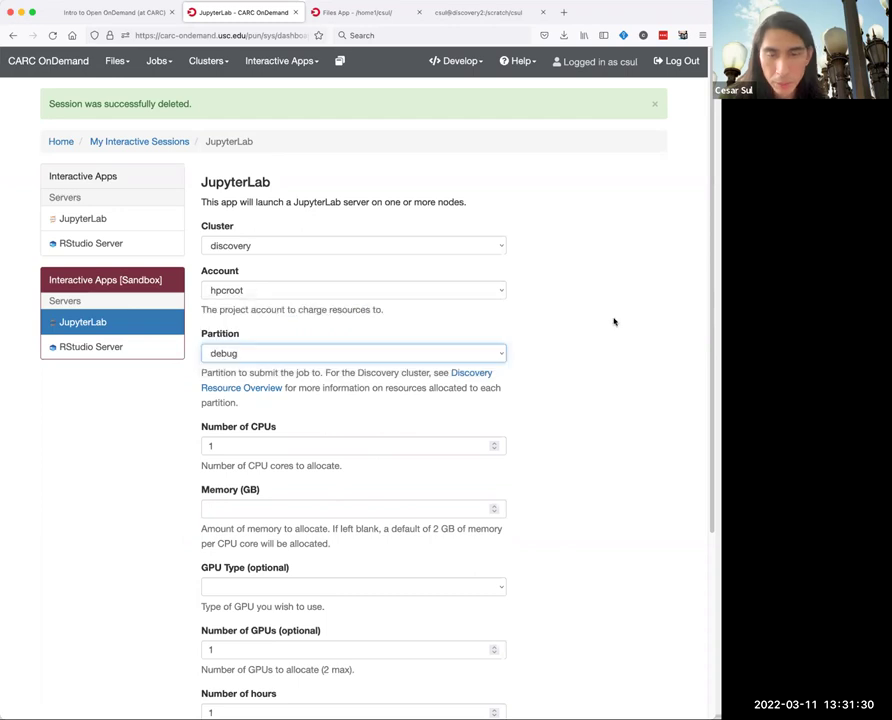
scroll(580, 422, down, 4)
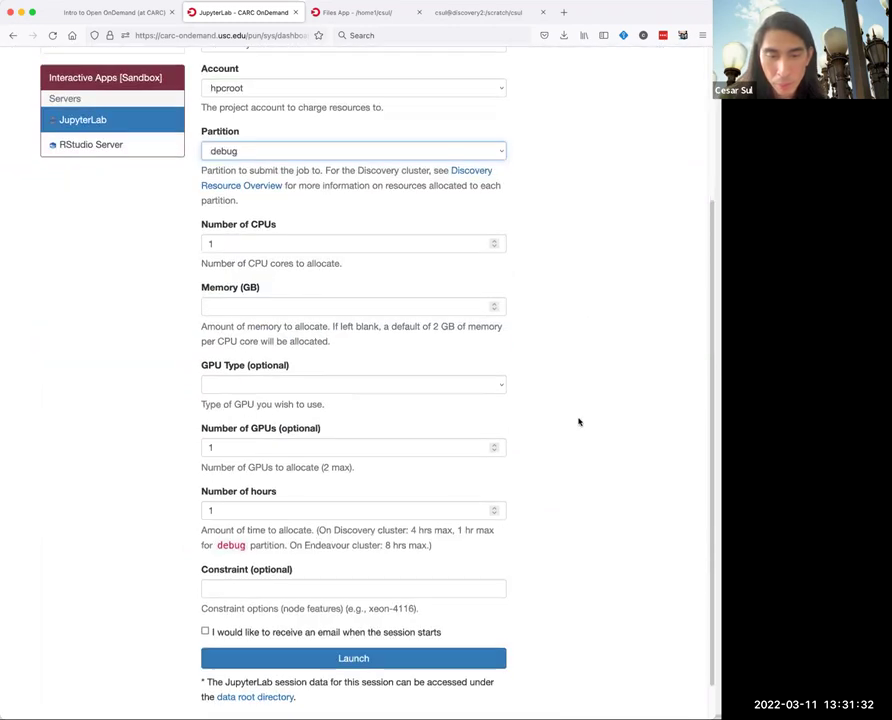
scroll(520, 475, up, 1)
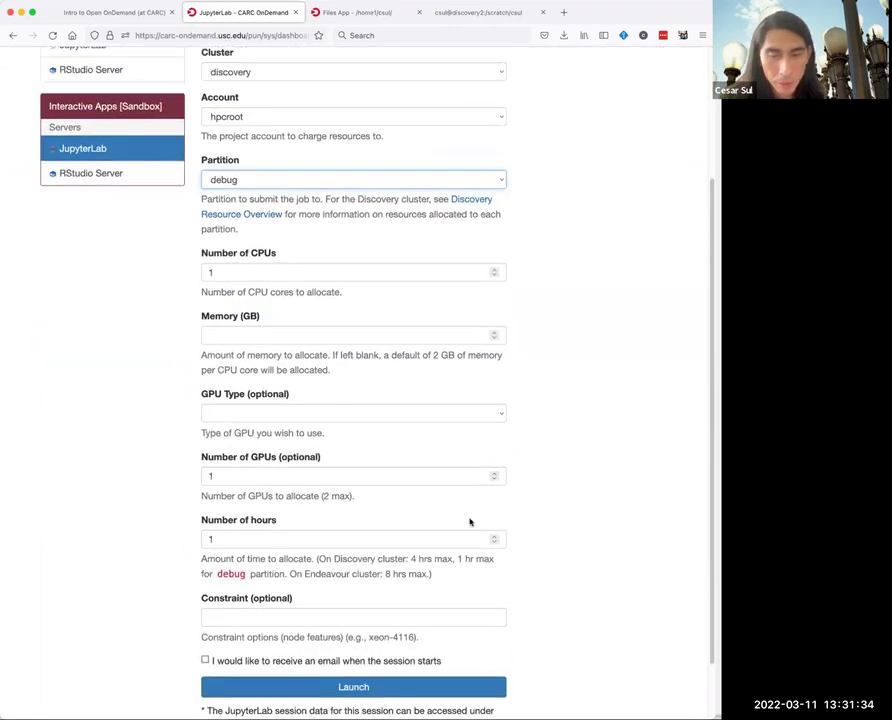
click(382, 691)
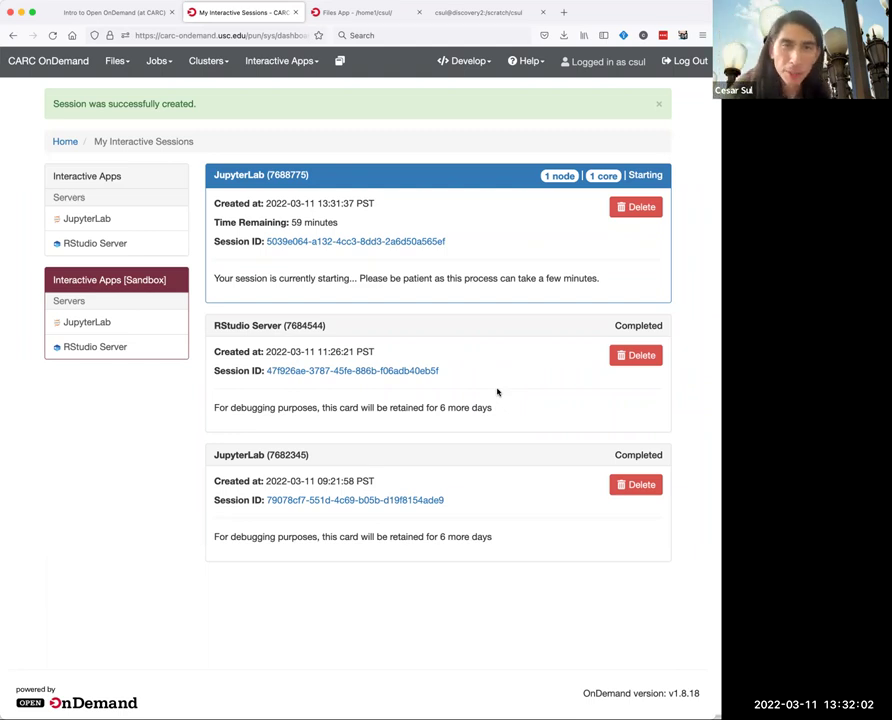
Reload the sessions page and point out the debug partition and sys/dash job name in the queue.
click(272, 33)
key(Return)
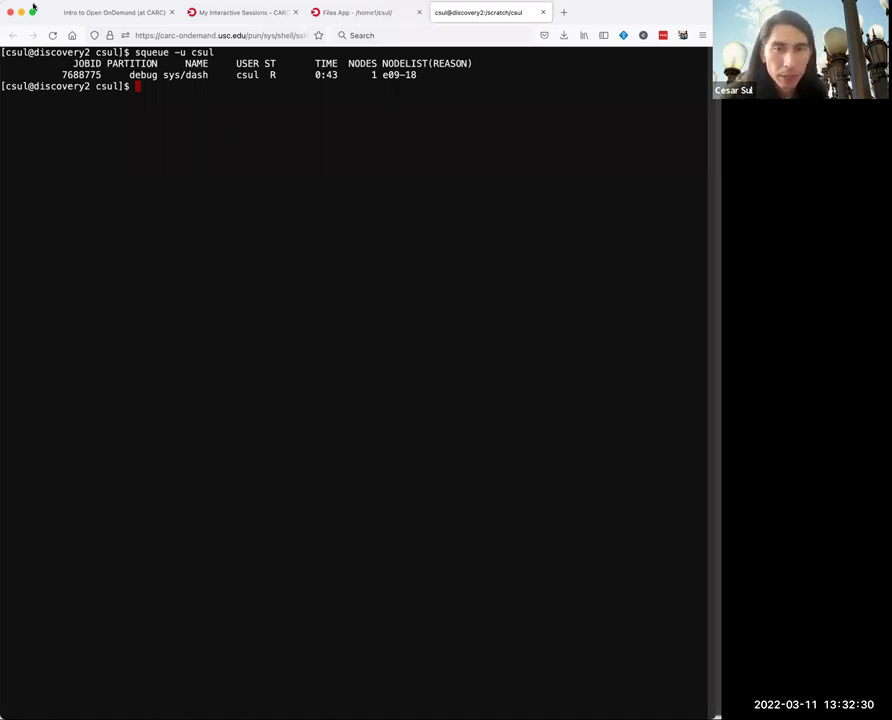
double_click(142, 75)
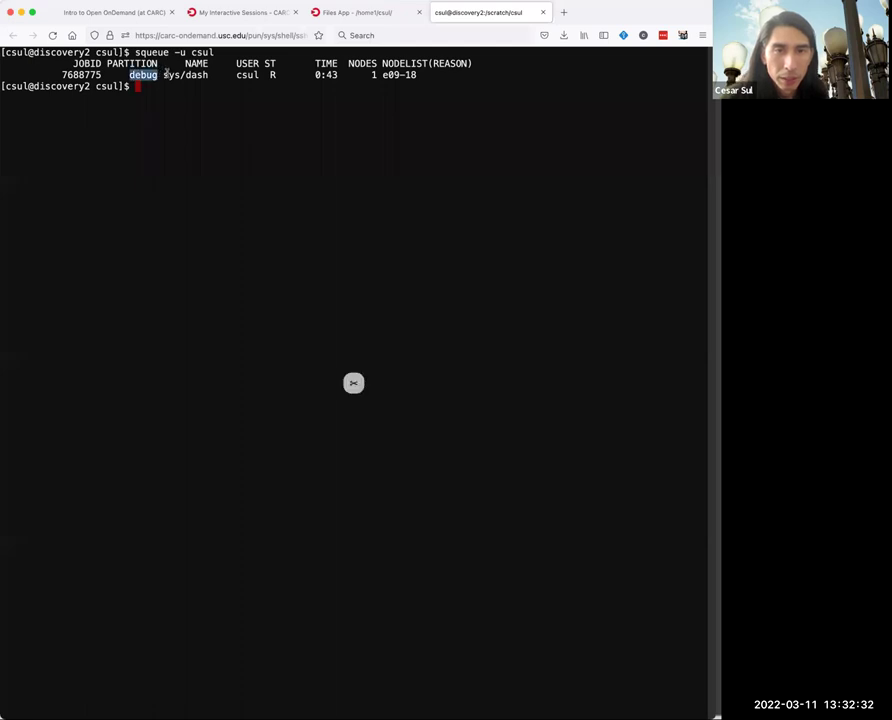
click(167, 75)
double_click(167, 75)
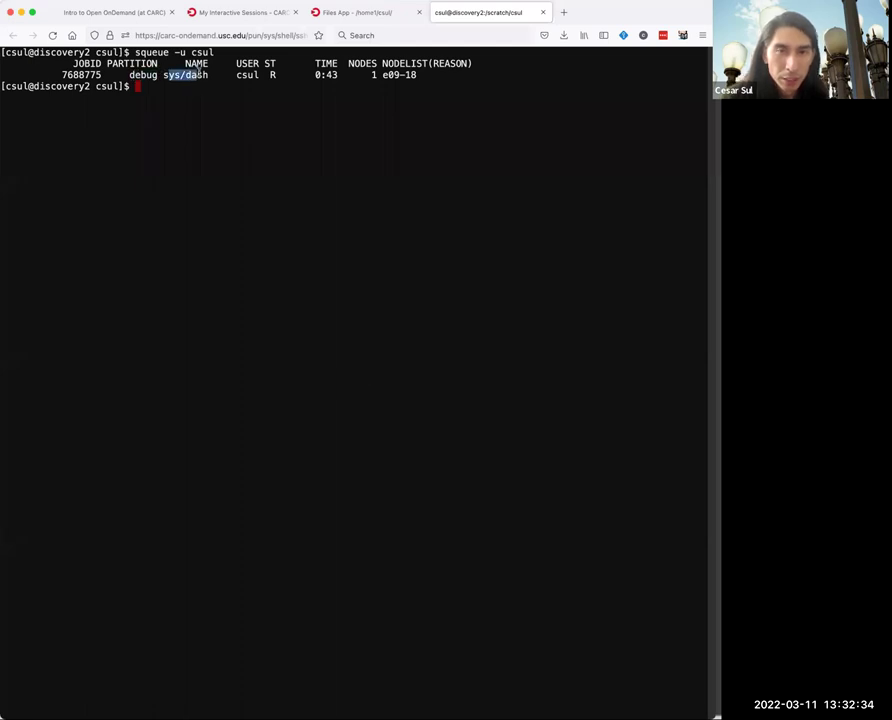
click(316, 70)
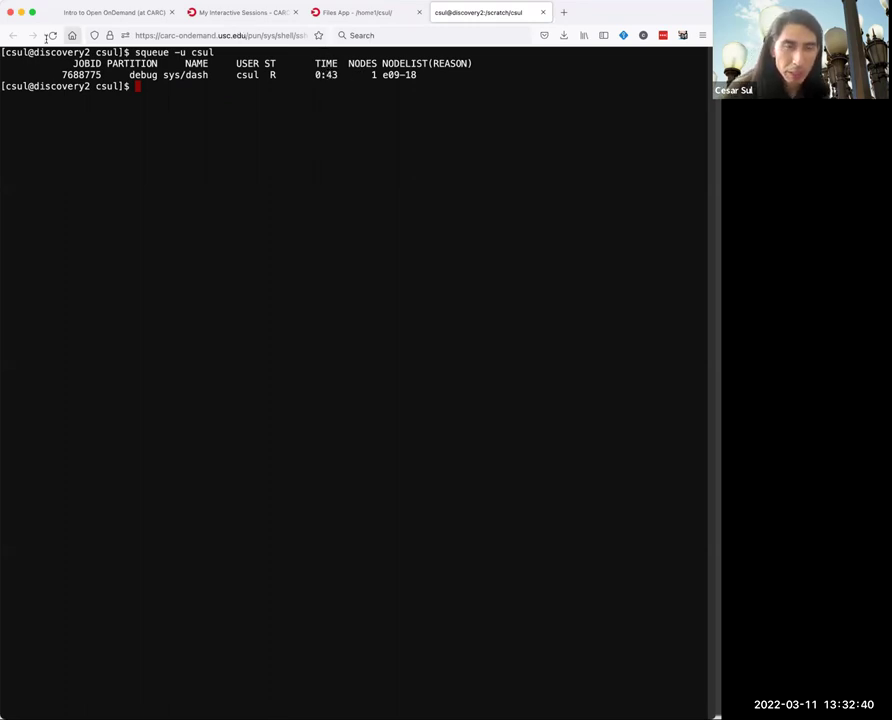
click(283, 12)
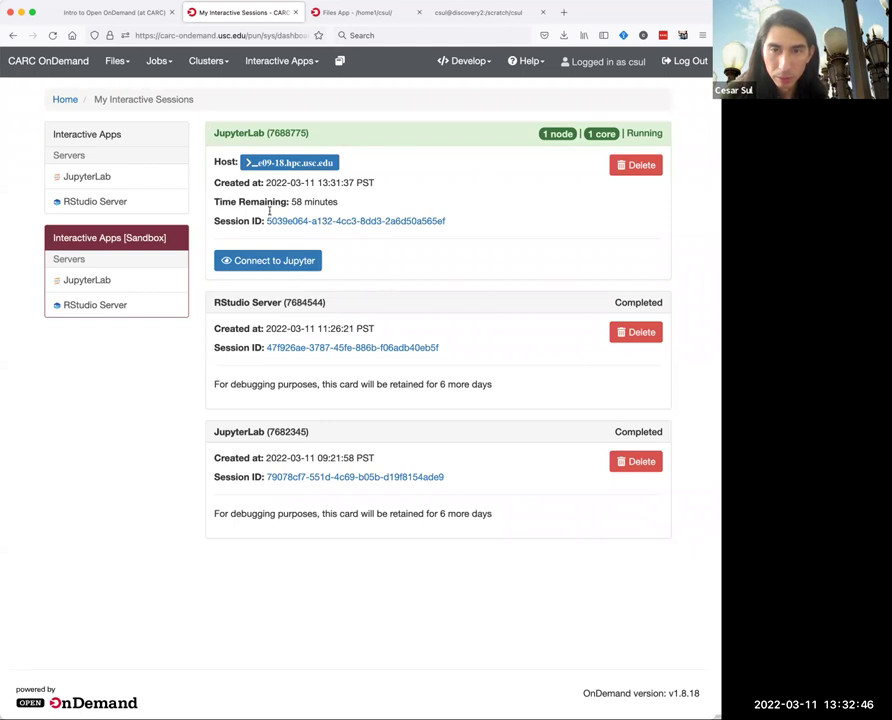
Rerun squeue -u csul in the terminal and highlight the node name e09-18.
click(480, 16)
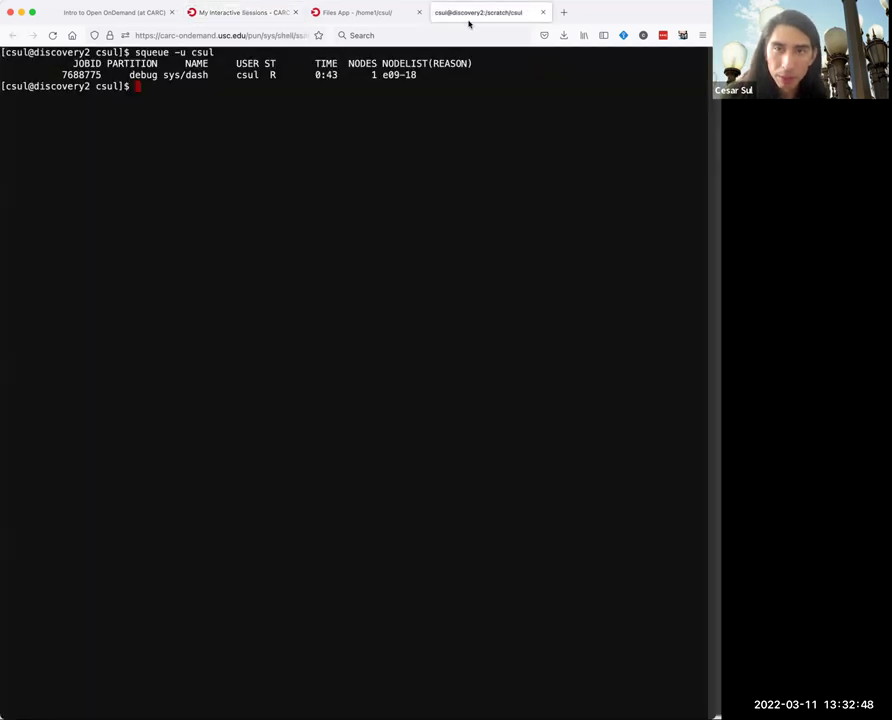
key(Up)
key(Return)
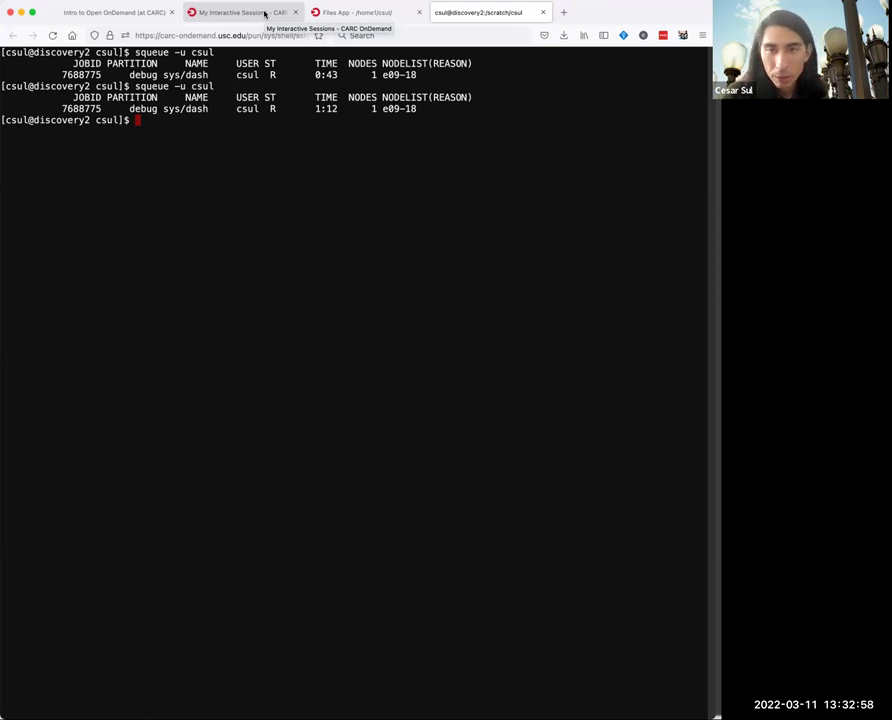
drag(383, 109, 416, 111)
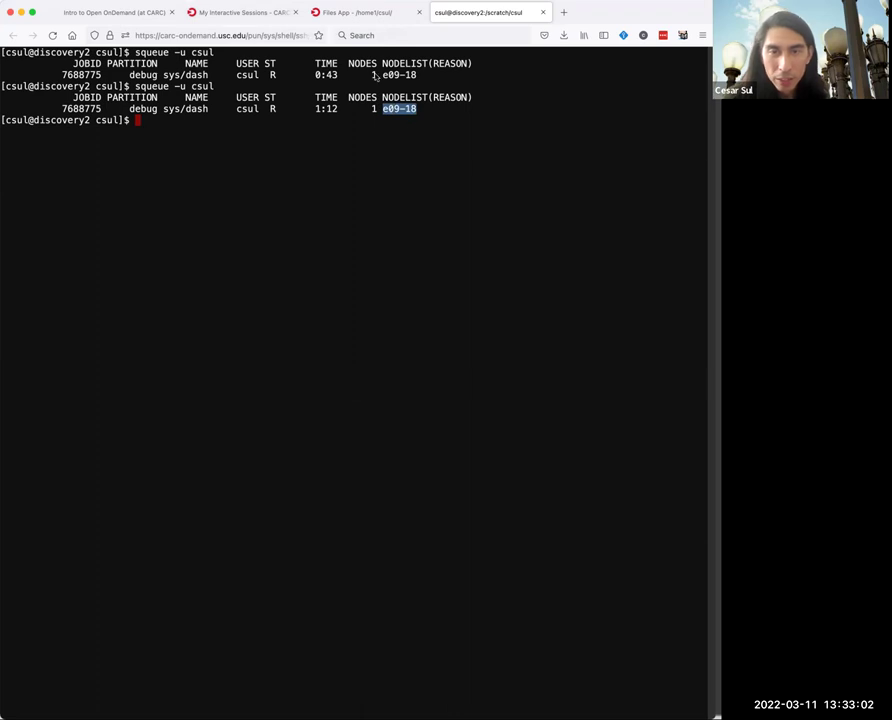
click(250, 13)
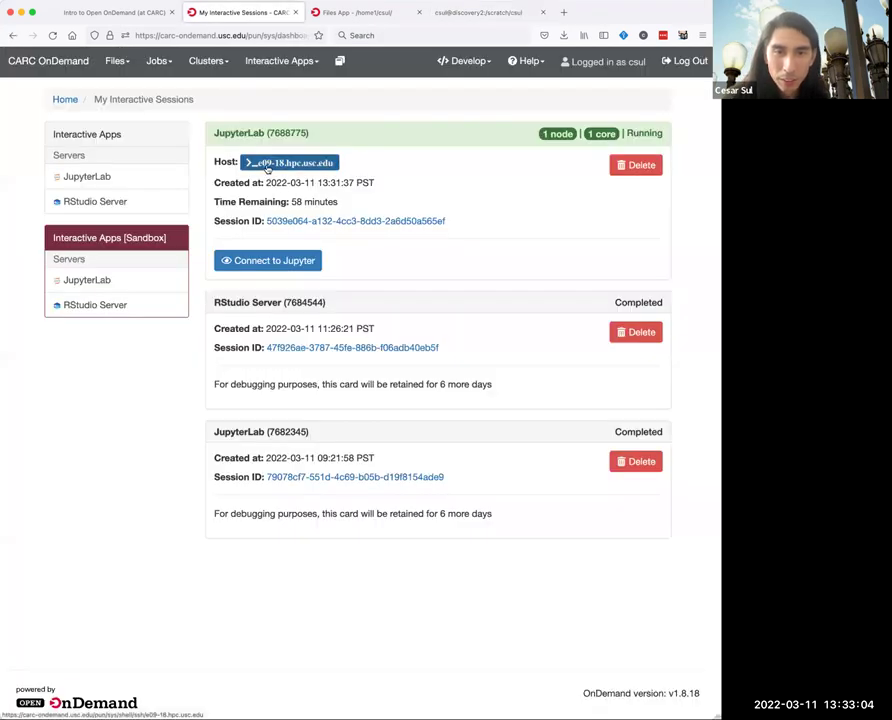
Connect to JupyterLab session 7688775, select the Matplotlib.ipynb tab, then return to the slides.
click(266, 261)
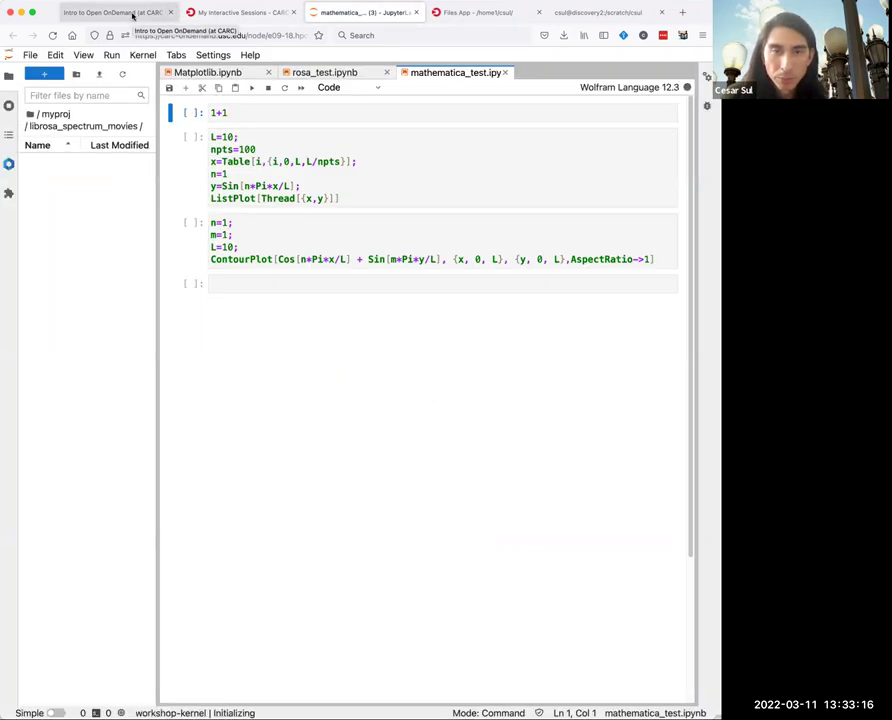
click(210, 76)
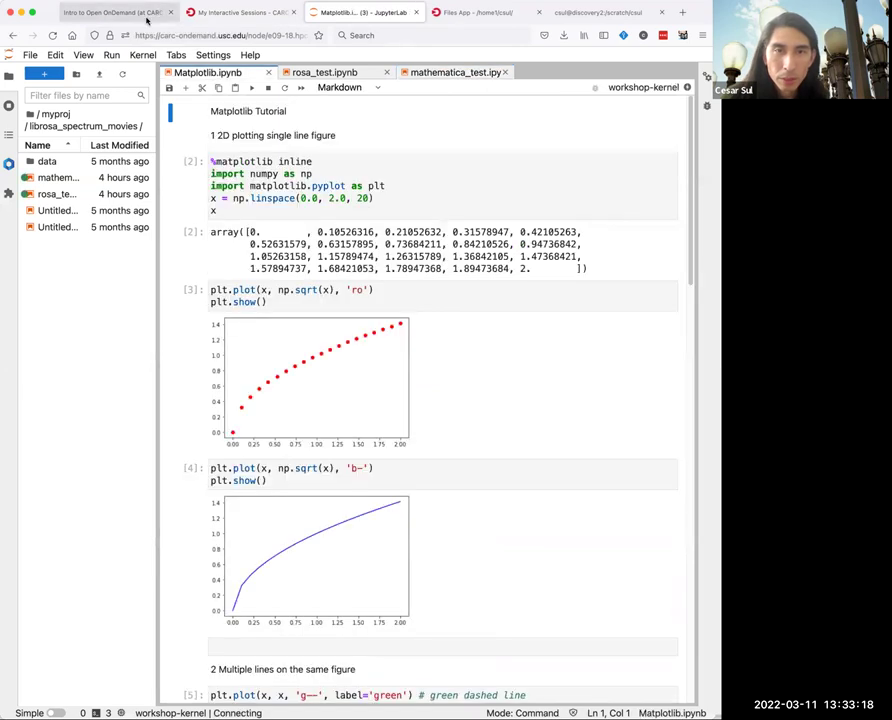
click(106, 13)
Check the slide after JupyterLab, then switch back to the Matplotlib.ipynb notebook tab.
key(Right)
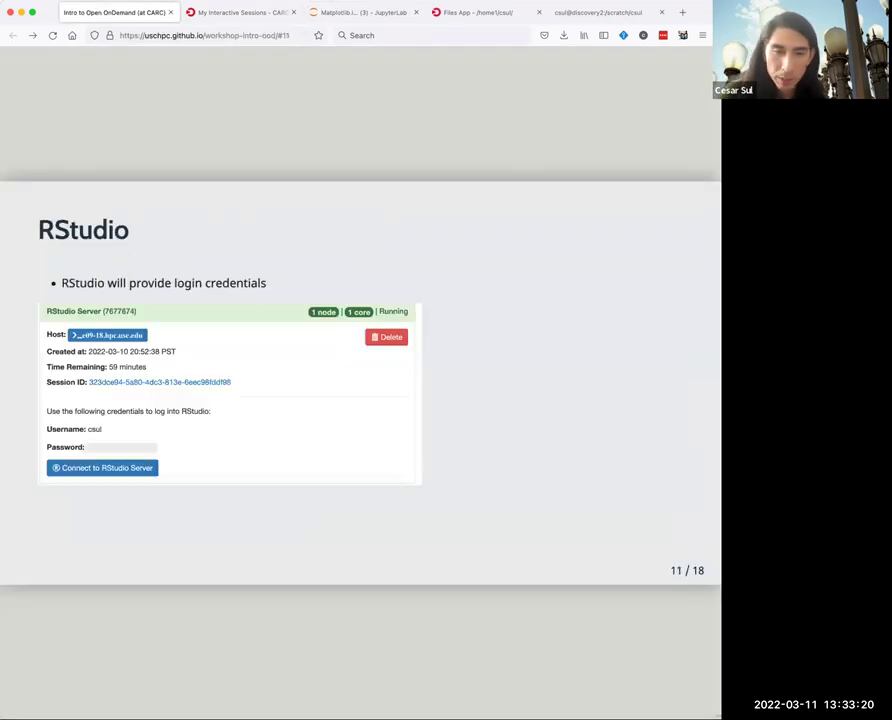
key(Right)
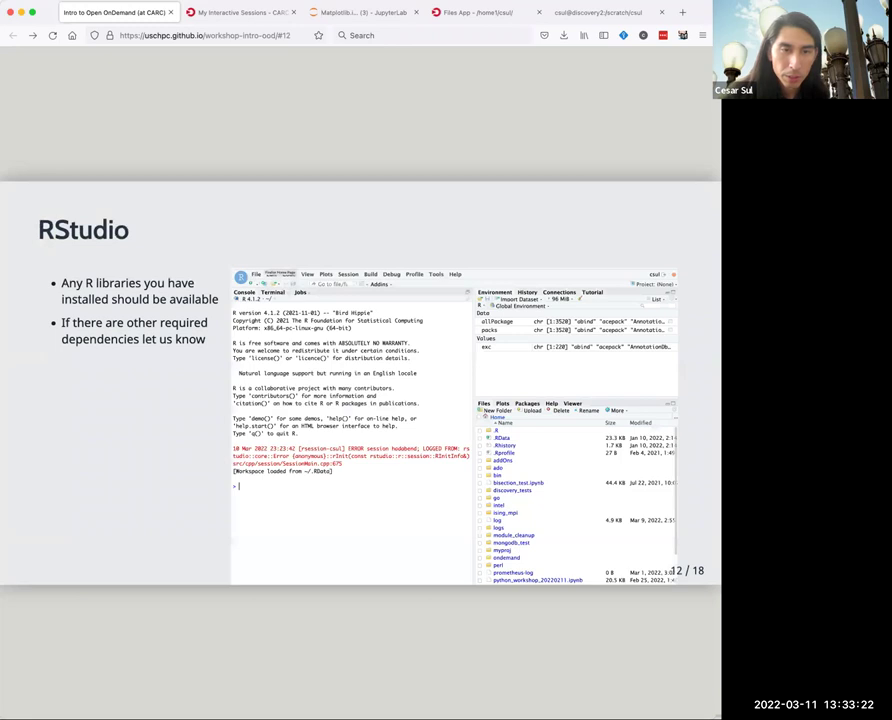
key(Right)
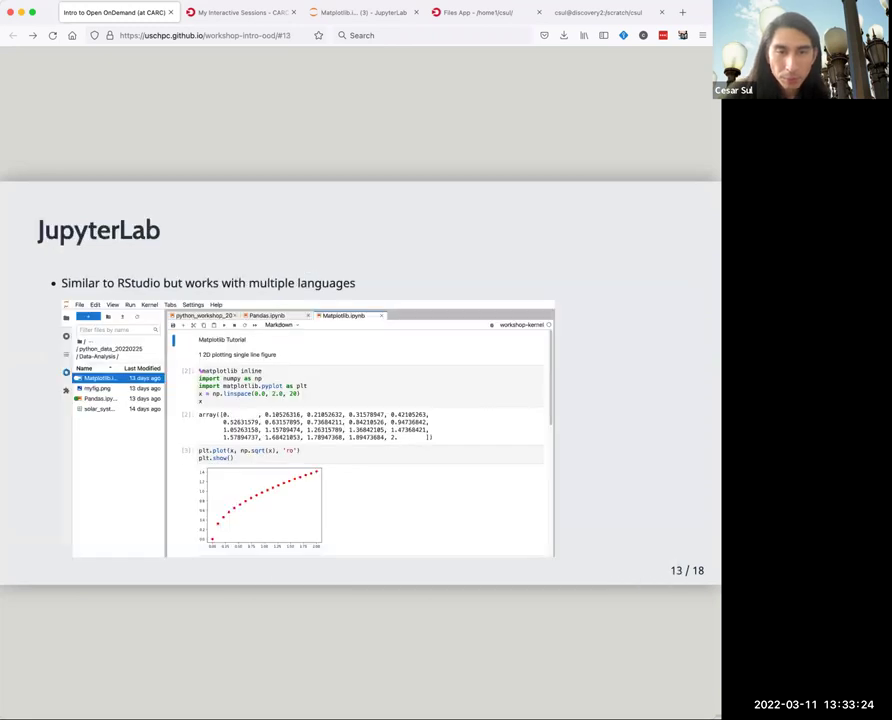
key(Right)
key(Left)
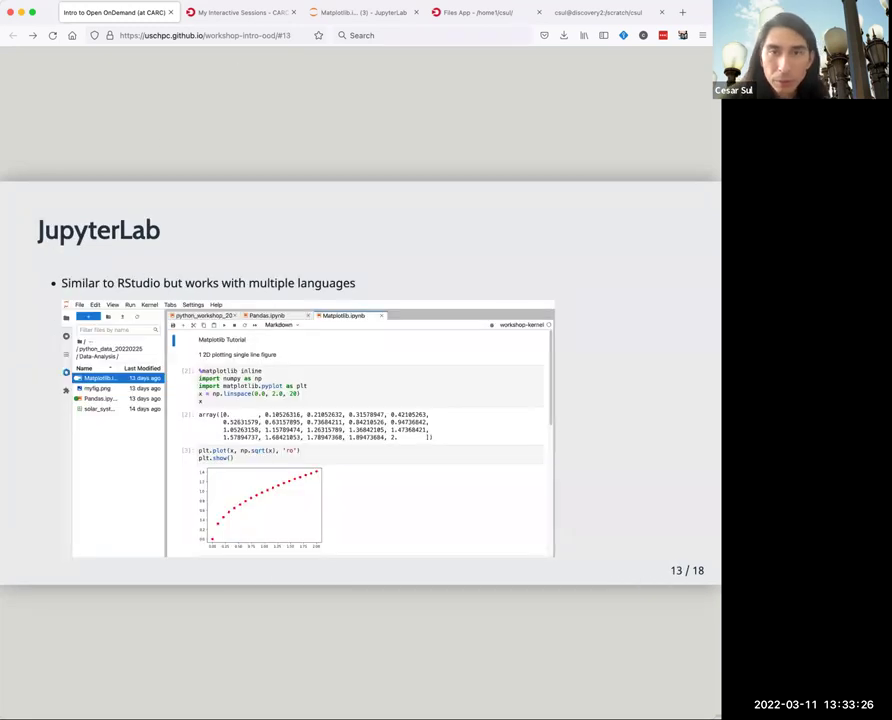
click(261, 13)
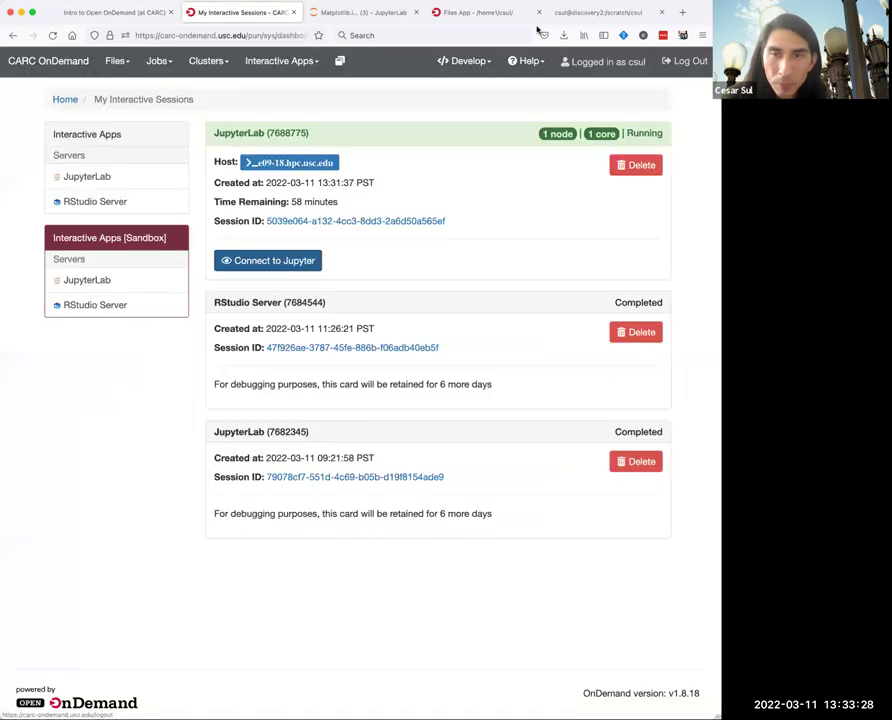
click(362, 12)
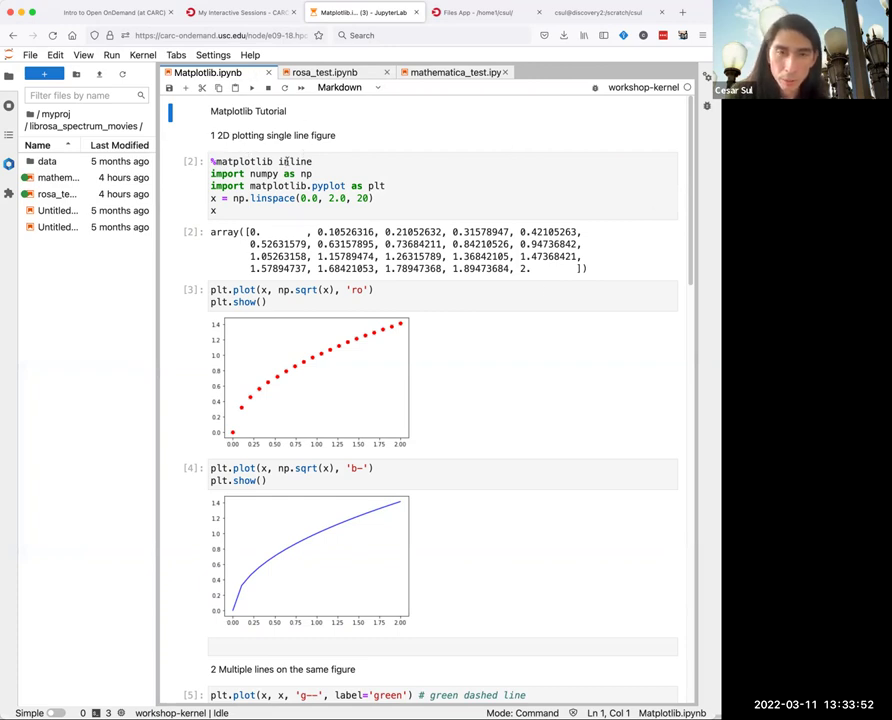
Re-run the array cell and the red-dot plot cell, then dismiss the kernel-restart notice.
click(310, 173)
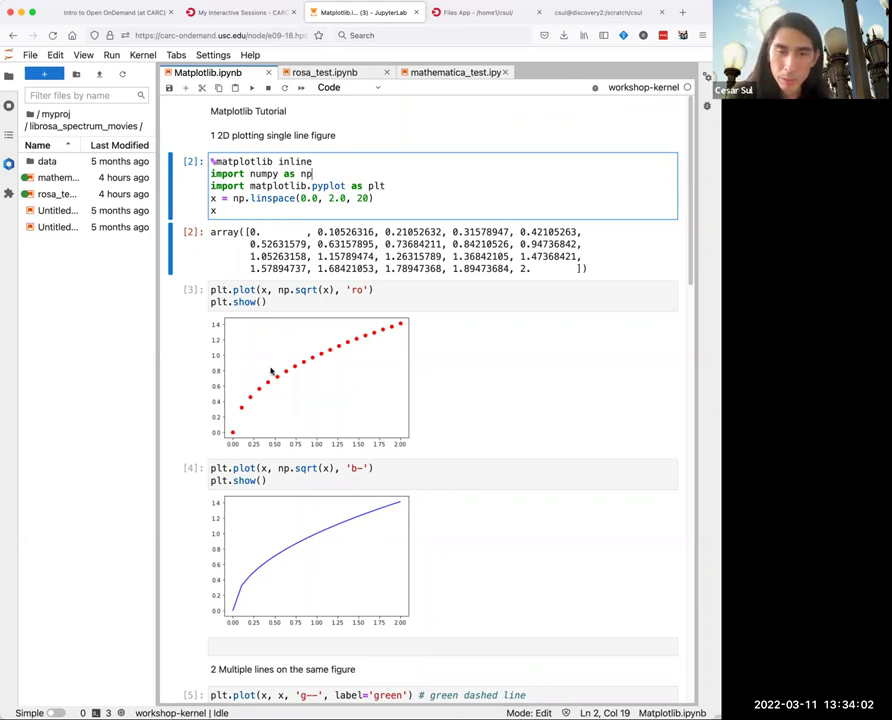
scroll(282, 392, down, 15)
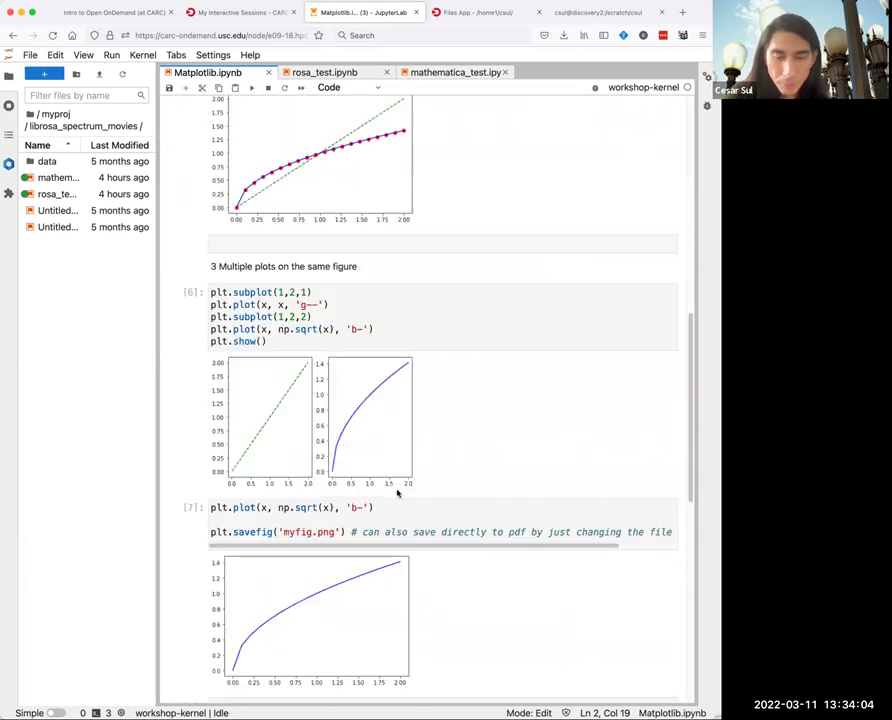
scroll(397, 500, down, 10)
scroll(397, 500, up, 20)
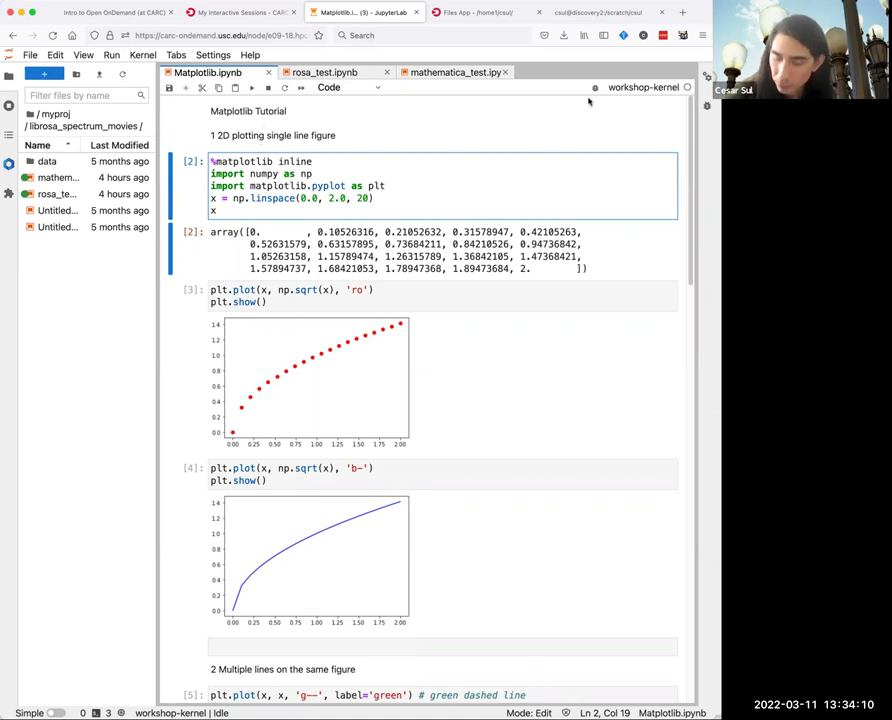
key(shift+Return)
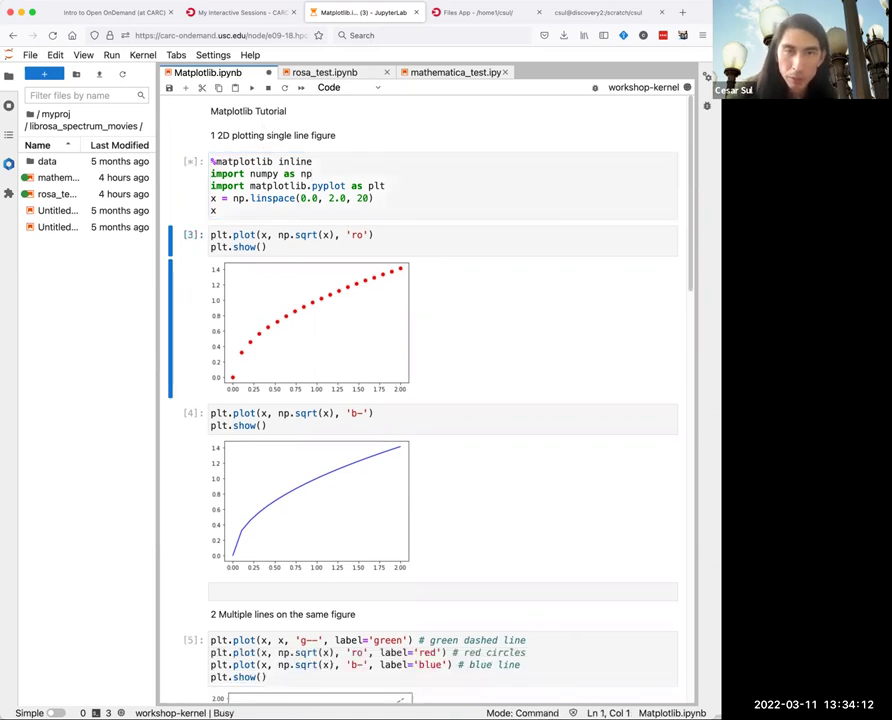
key(shift+Return)
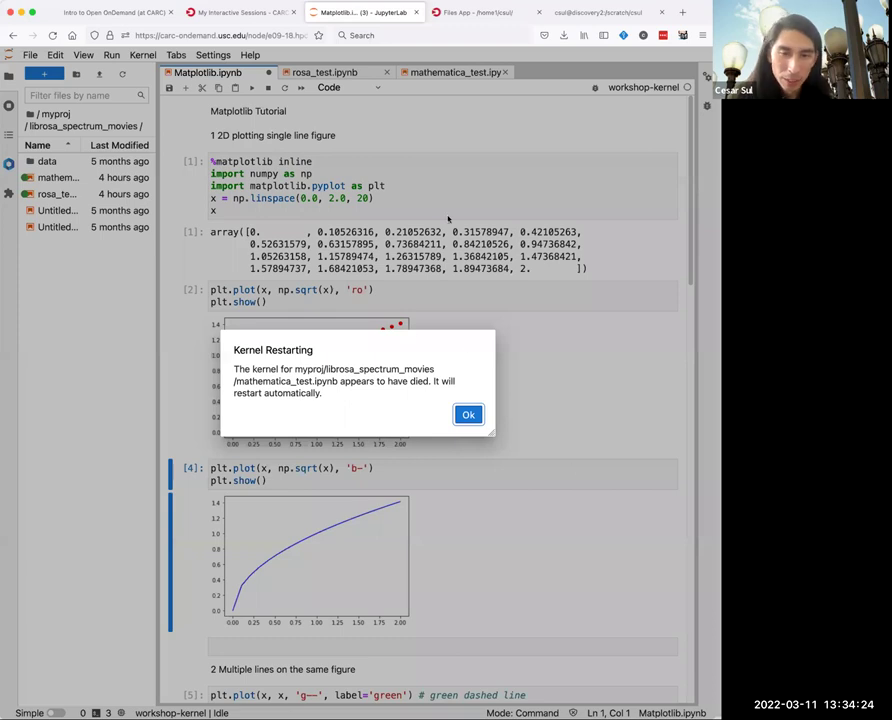
click(468, 414)
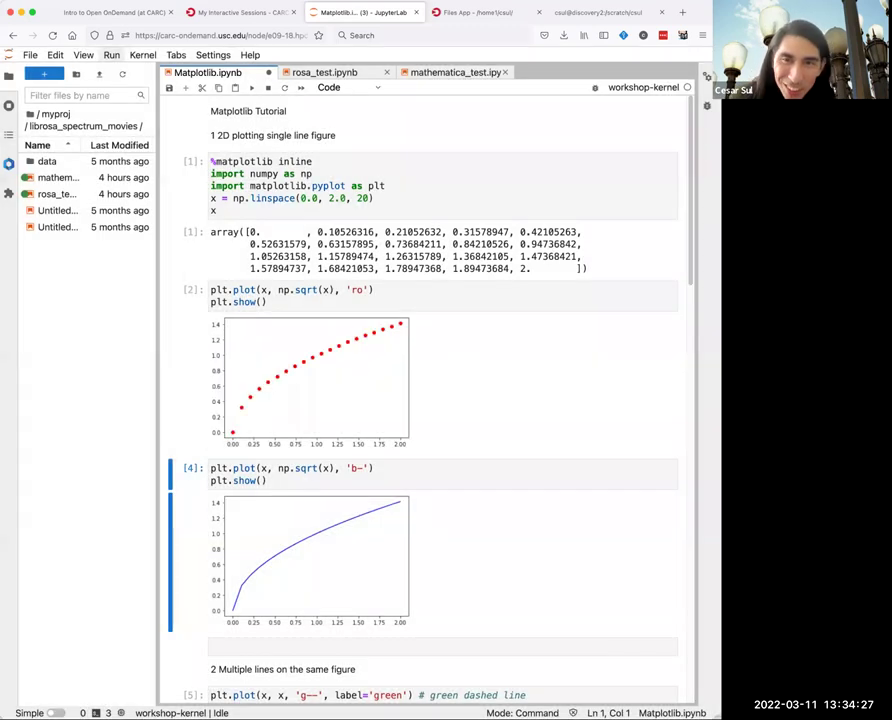
Go to the top-level folder, open bisection_test.ipynb, then switch to rosa_test.ipynb.
click(31, 114)
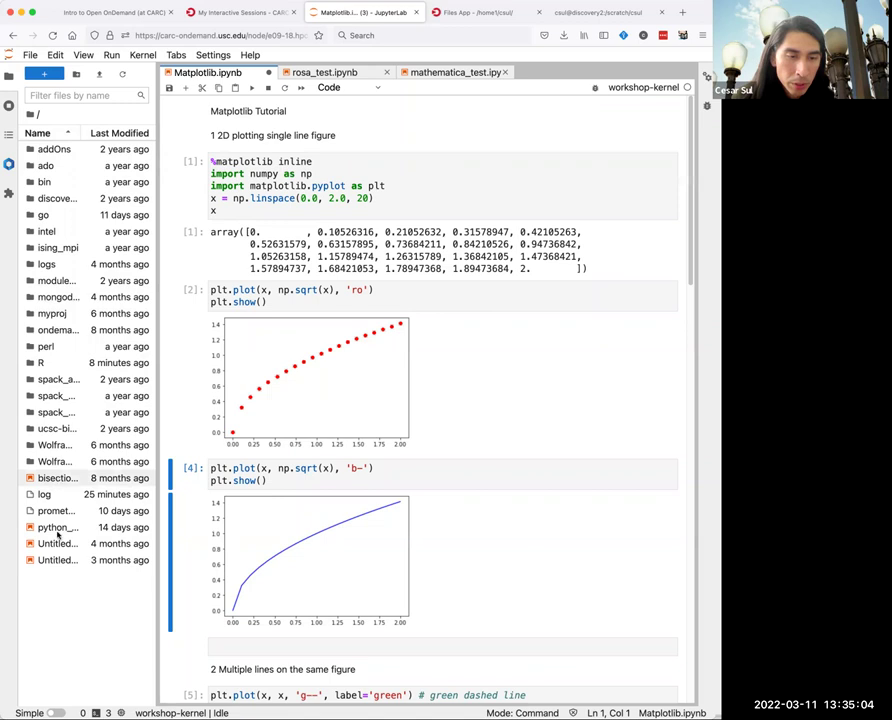
double_click(60, 478)
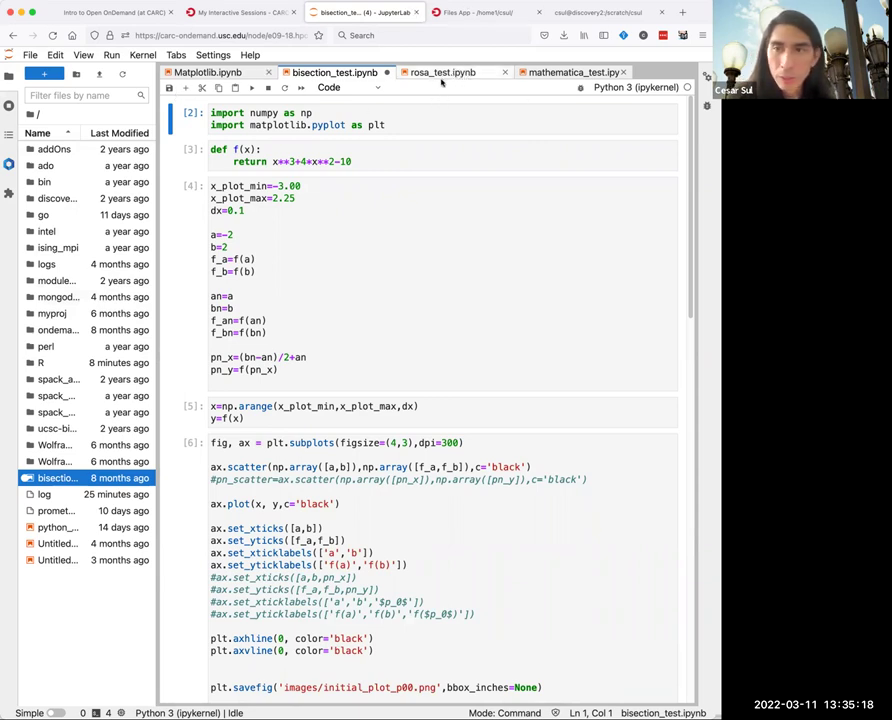
click(440, 73)
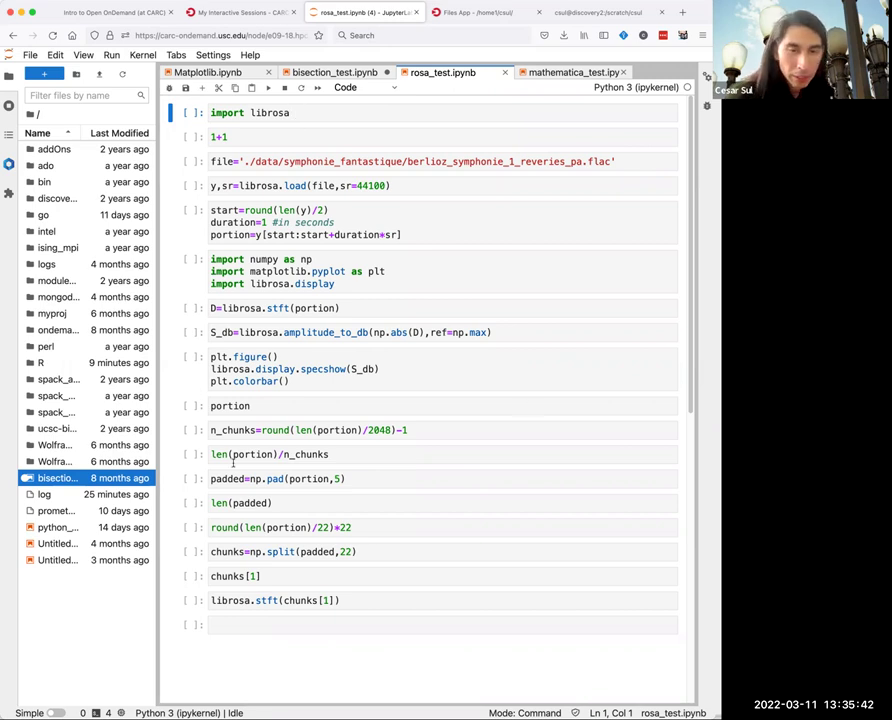
Run the import librosa cell in rosa_test, which raises OSError: sndfile library not found.
click(351, 108)
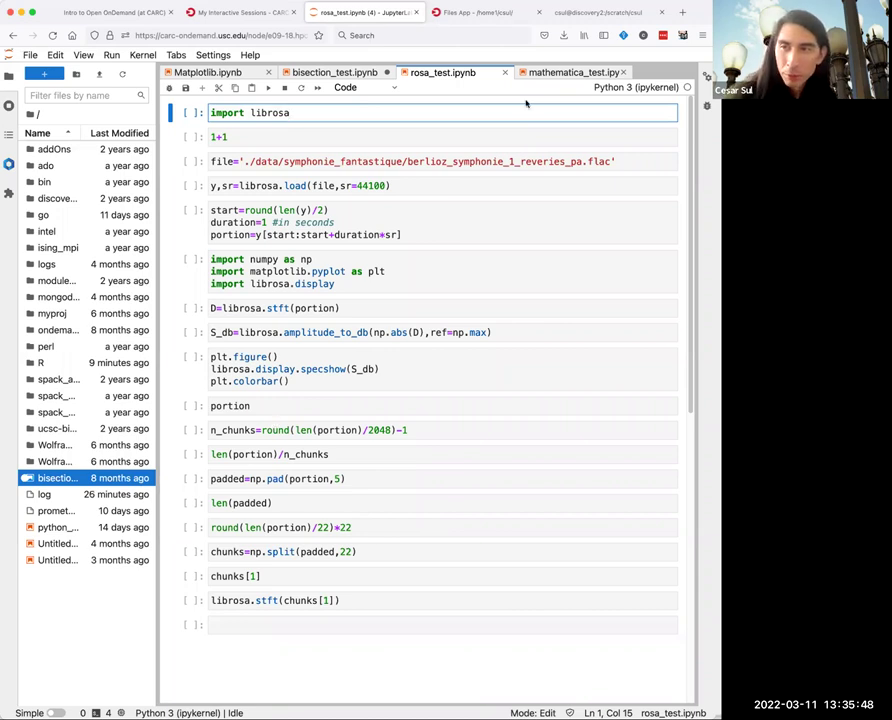
key(Escape)
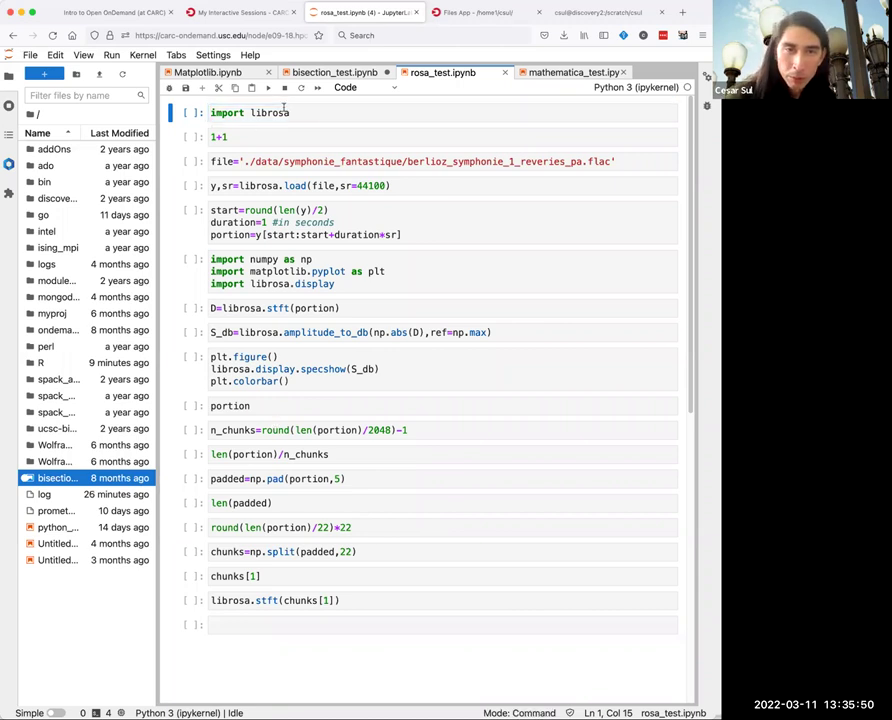
click(284, 112)
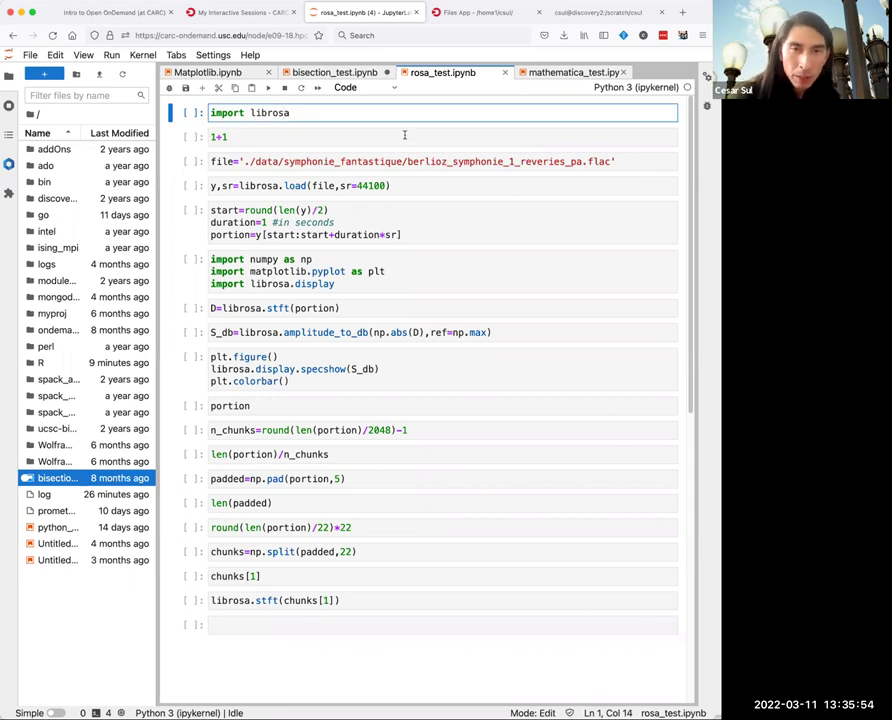
key(shift+Return)
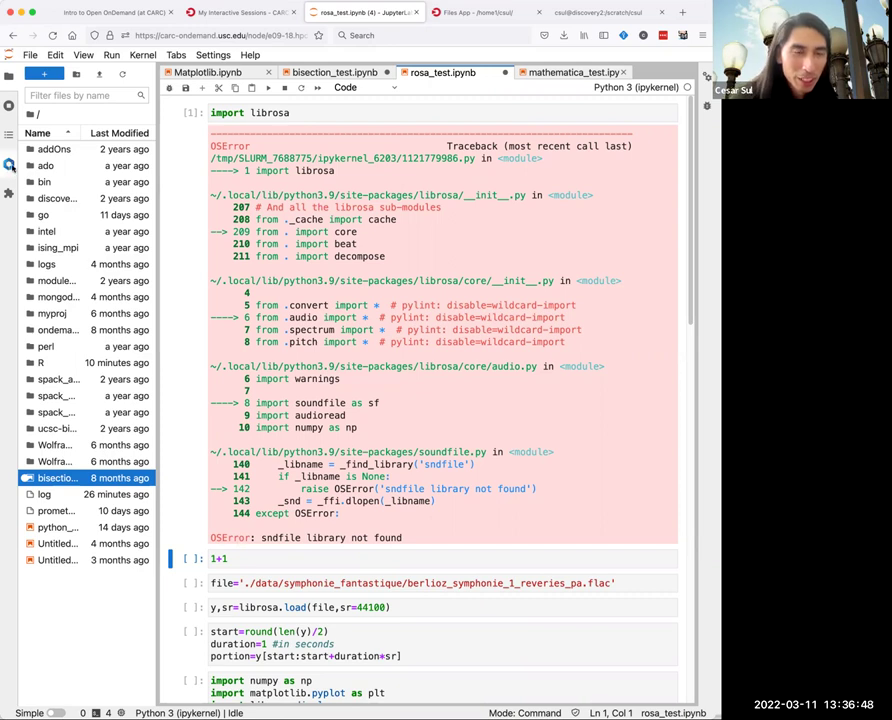
Show the Softwares module list and save the rosa_test notebook.
click(8, 163)
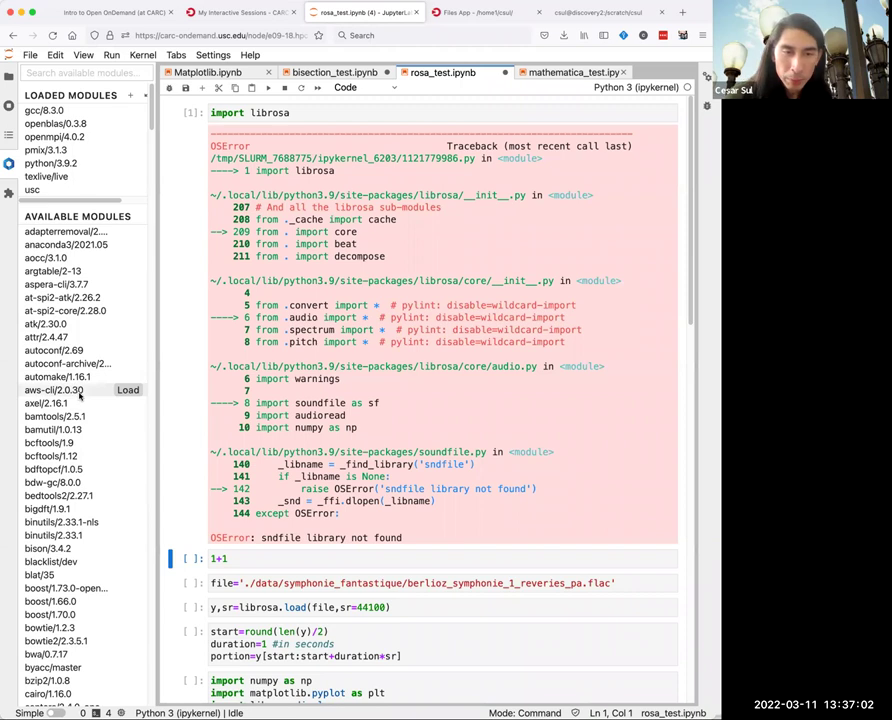
scroll(80, 396, down, 10)
scroll(84, 394, up, 10)
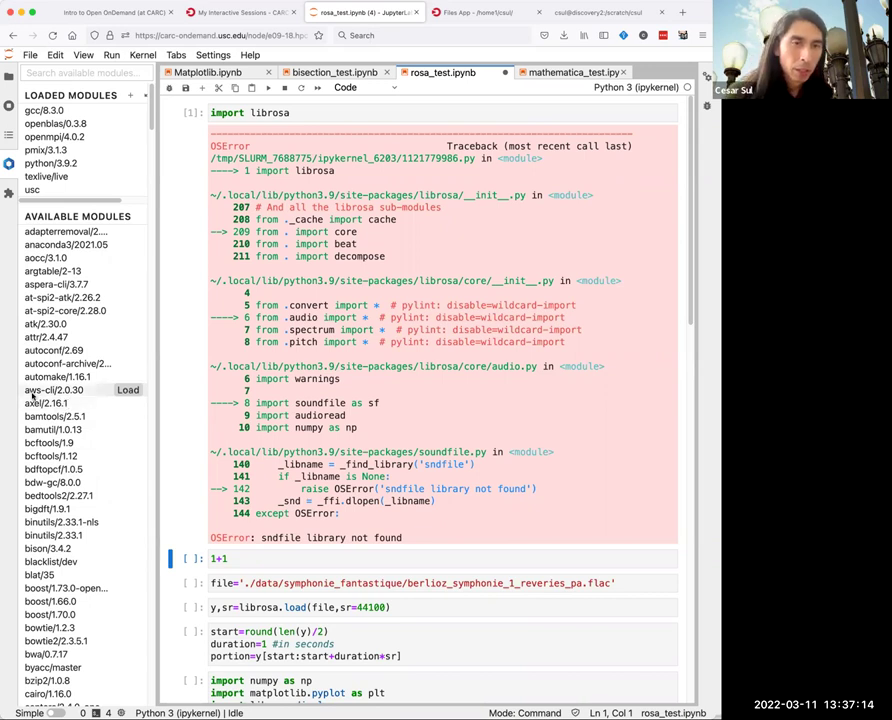
key(ctrl+s)
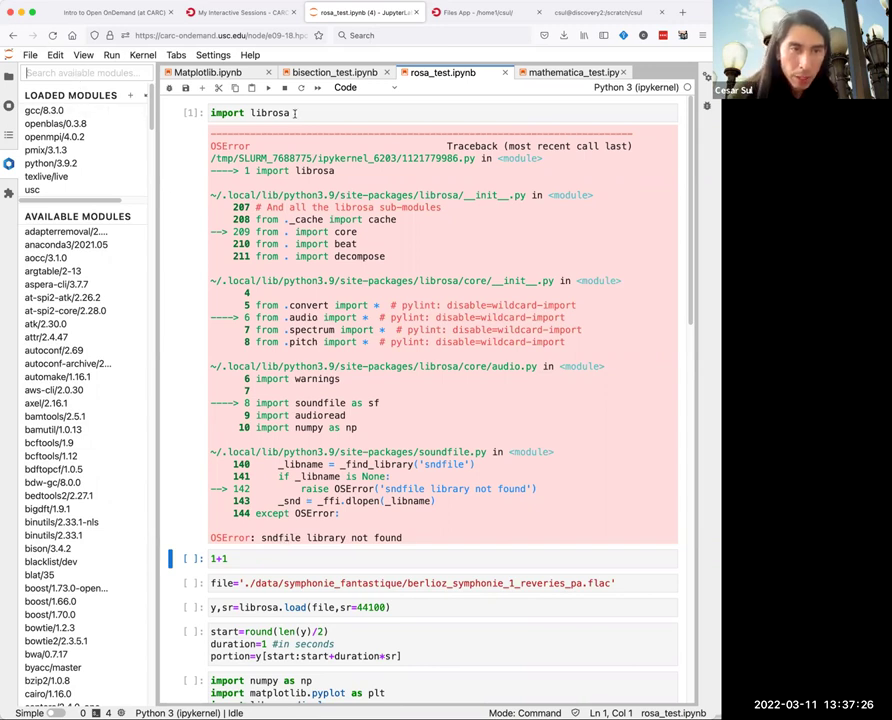
scroll(48, 426, down, 20)
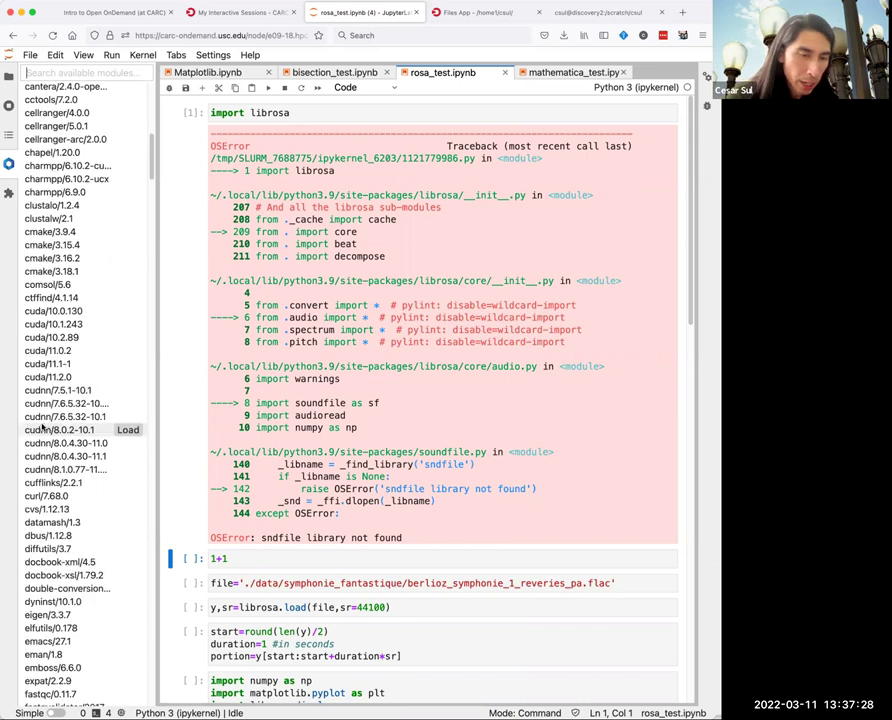
scroll(44, 426, up, 20)
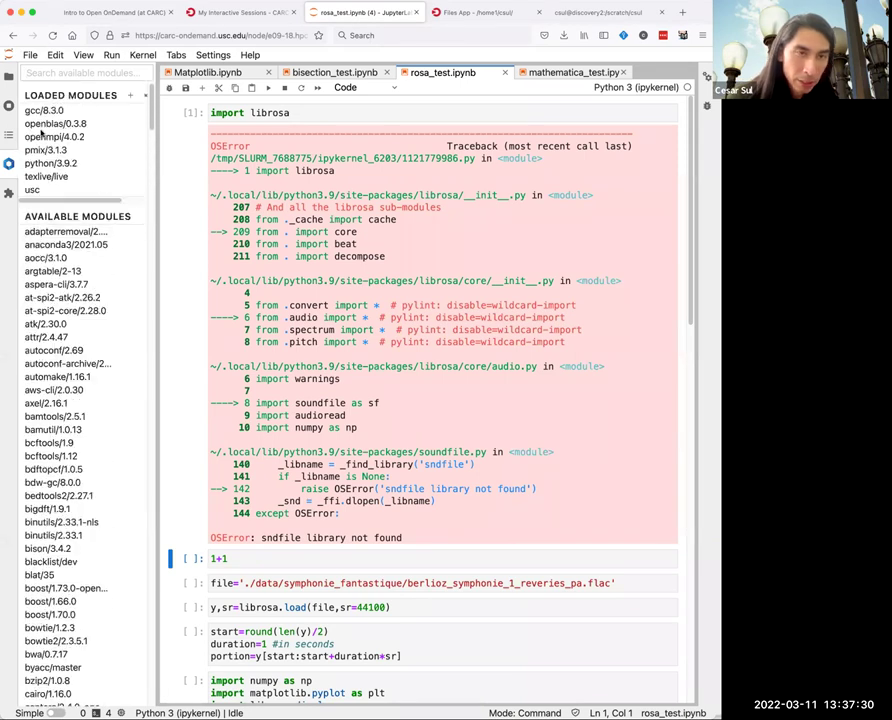
Load the libsndfile/1.0.31 module and rerun import librosa, which still fails.
click(59, 70)
text(sndfile)
mouse_move(93, 232)
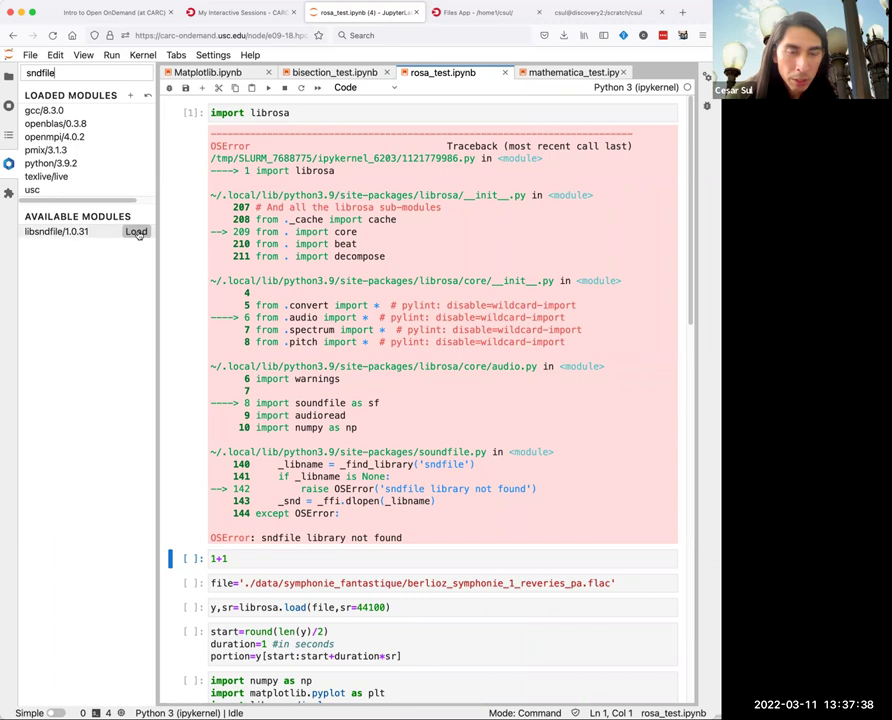
click(137, 232)
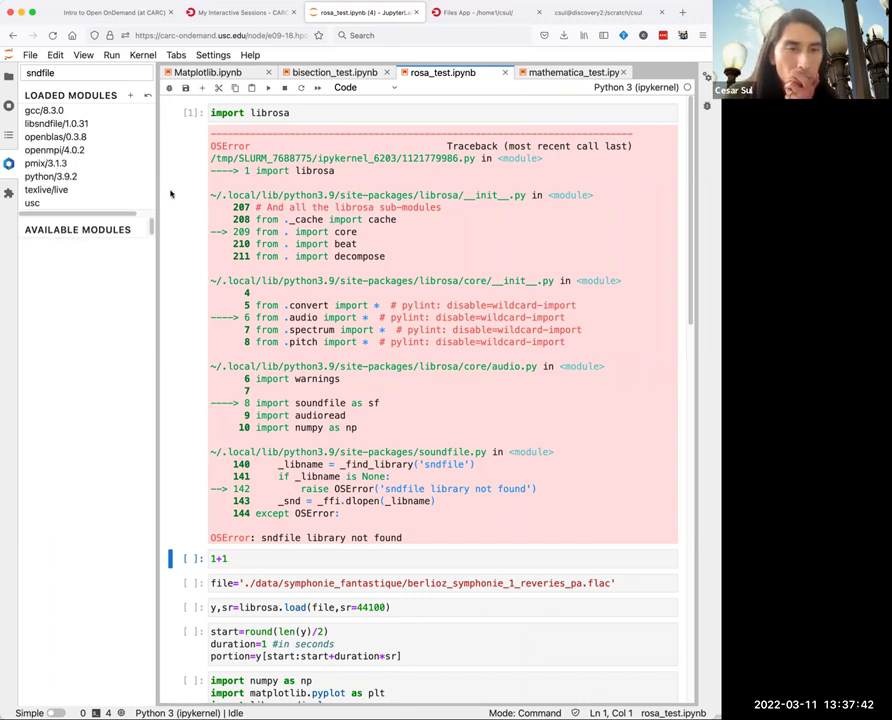
mouse_move(90, 124)
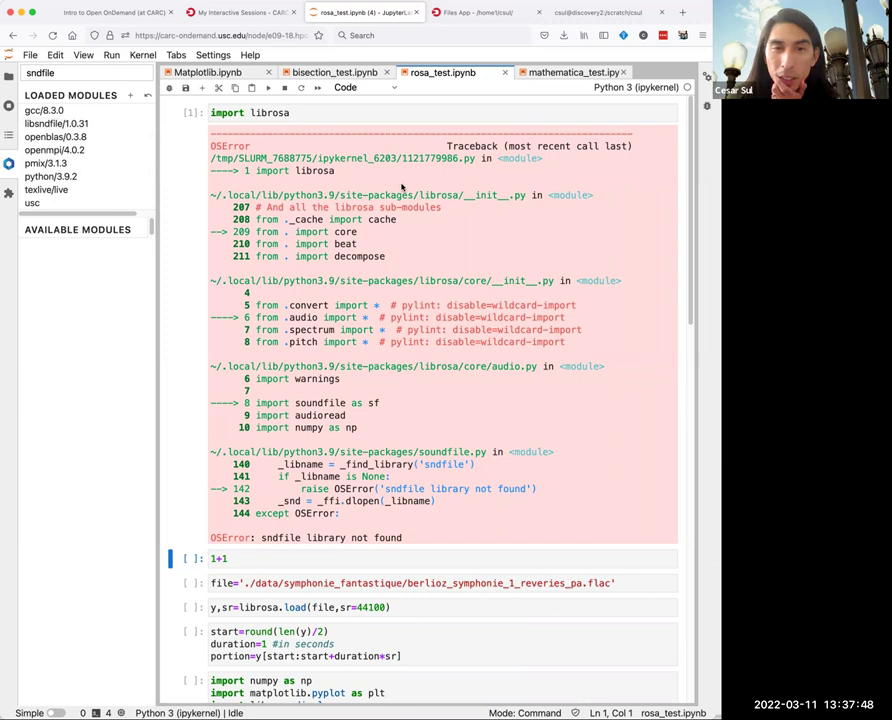
click(314, 111)
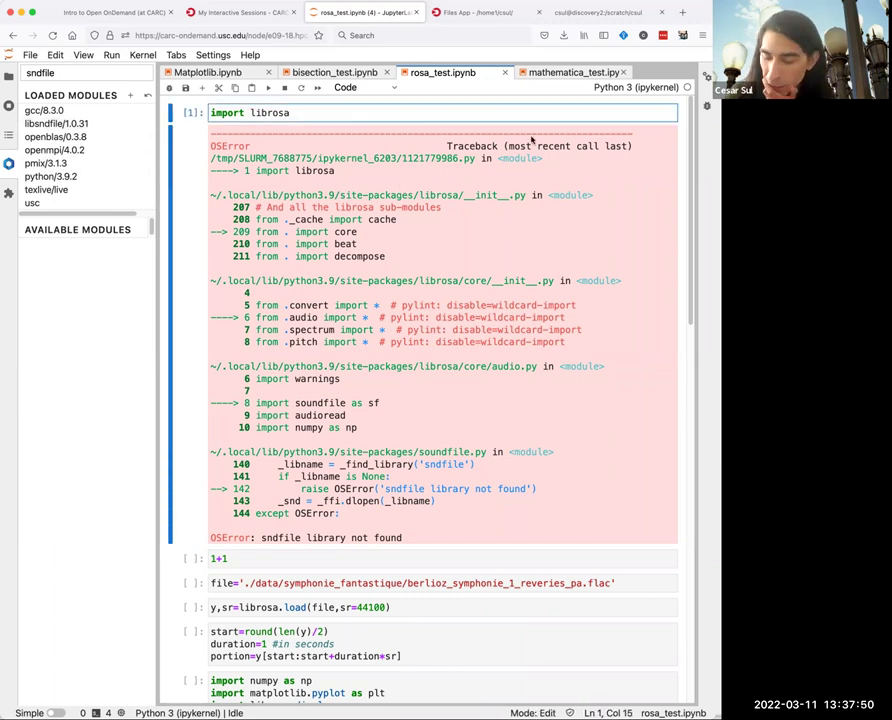
key(shift+Return)
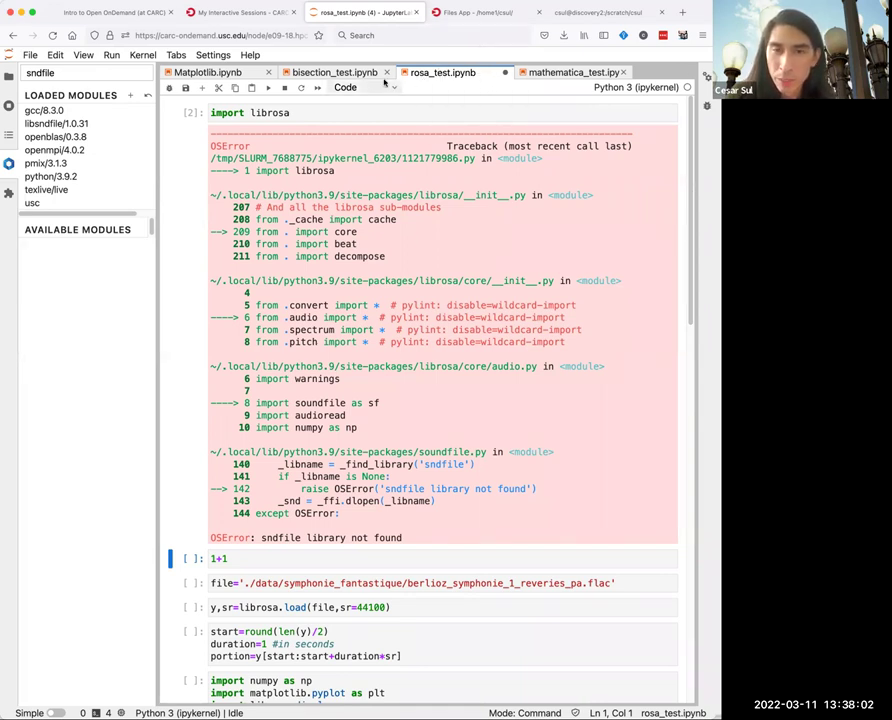
Restart the kernel with outputs cleared and rerun import librosa on the fresh kernel.
click(145, 55)
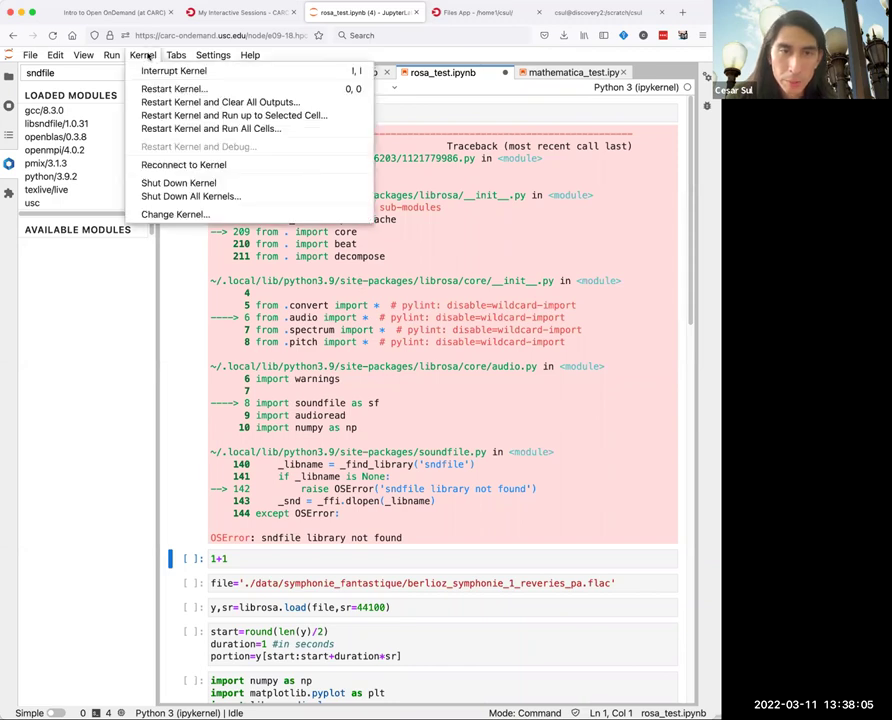
click(288, 103)
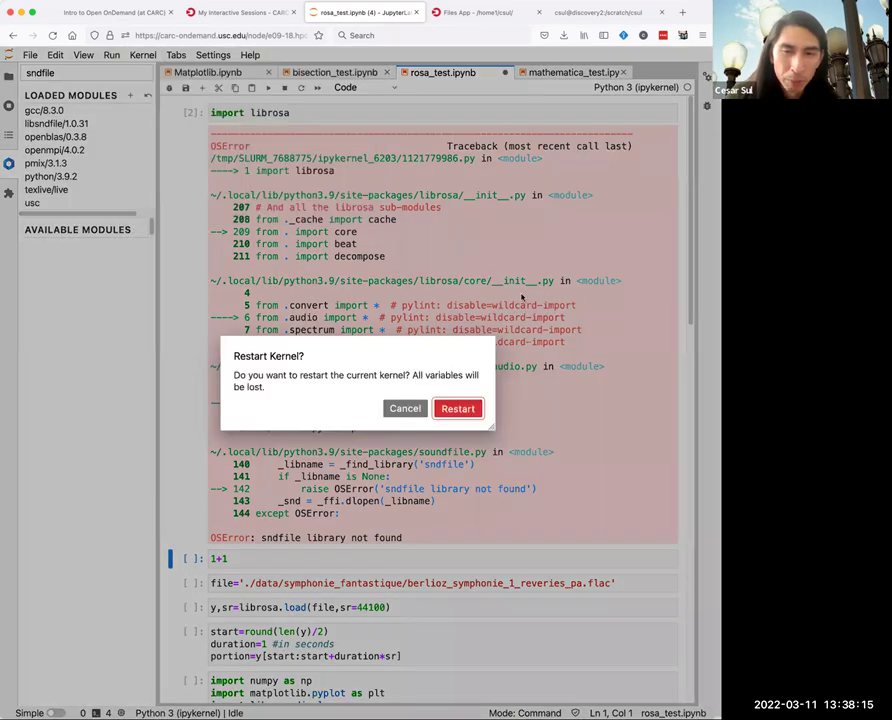
click(465, 413)
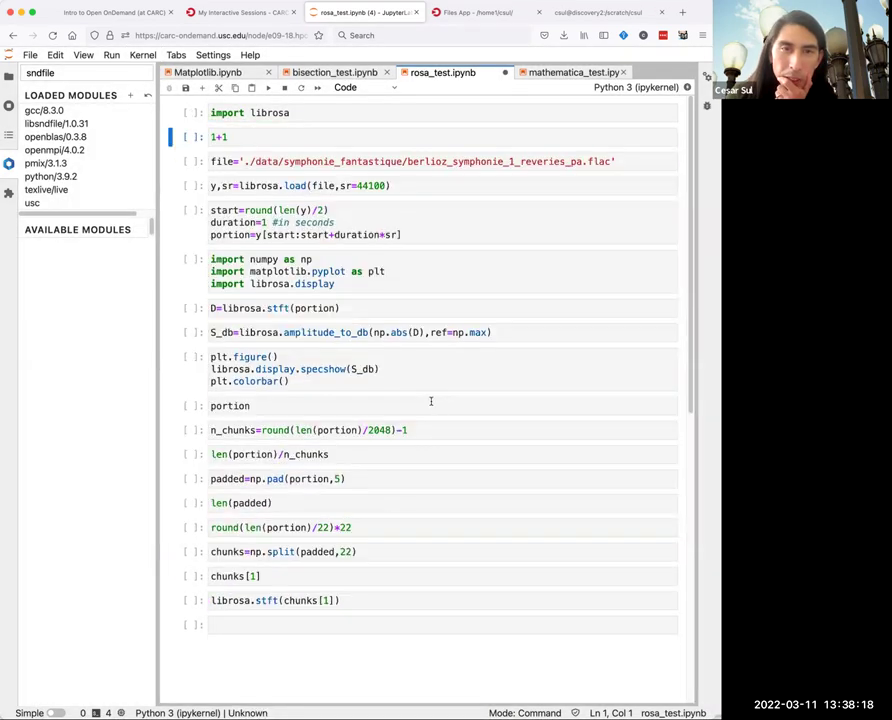
click(285, 113)
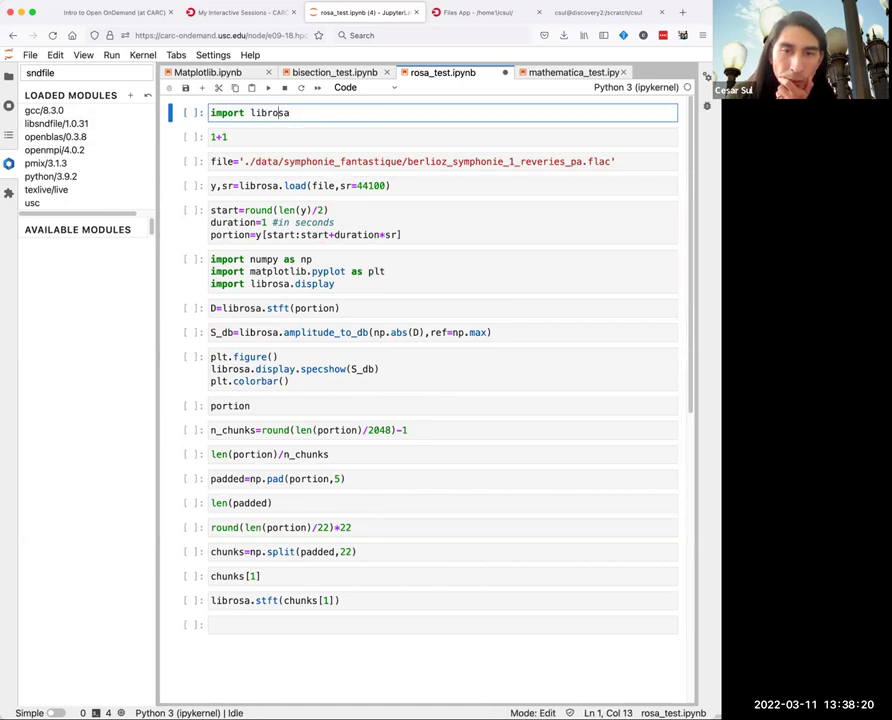
key(shift+Return)
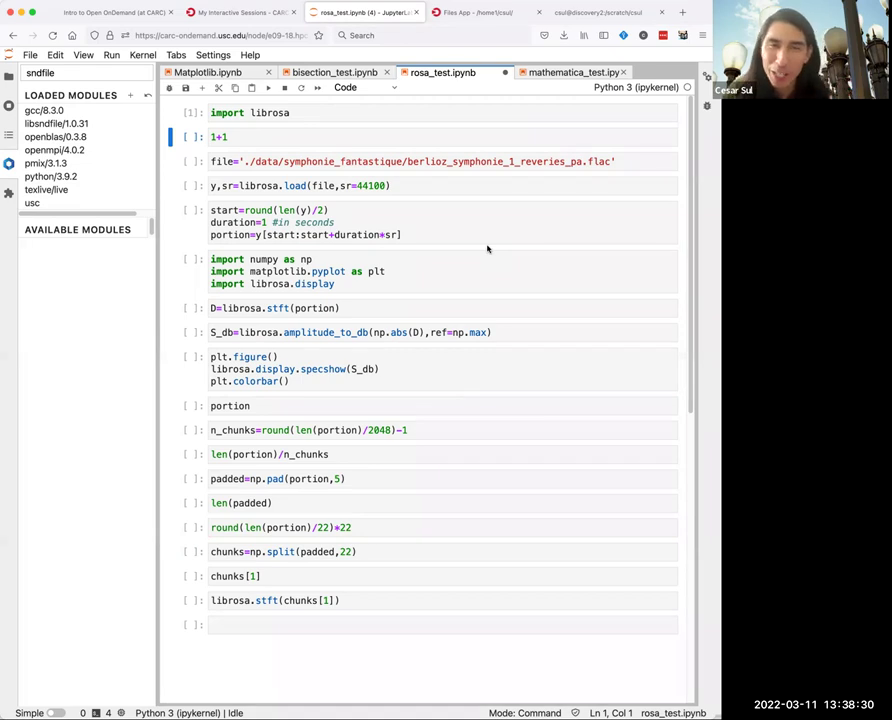
Run cells from 1+1 through plt.colorbar() to load the audio and plot the spectrogram.
click(247, 135)
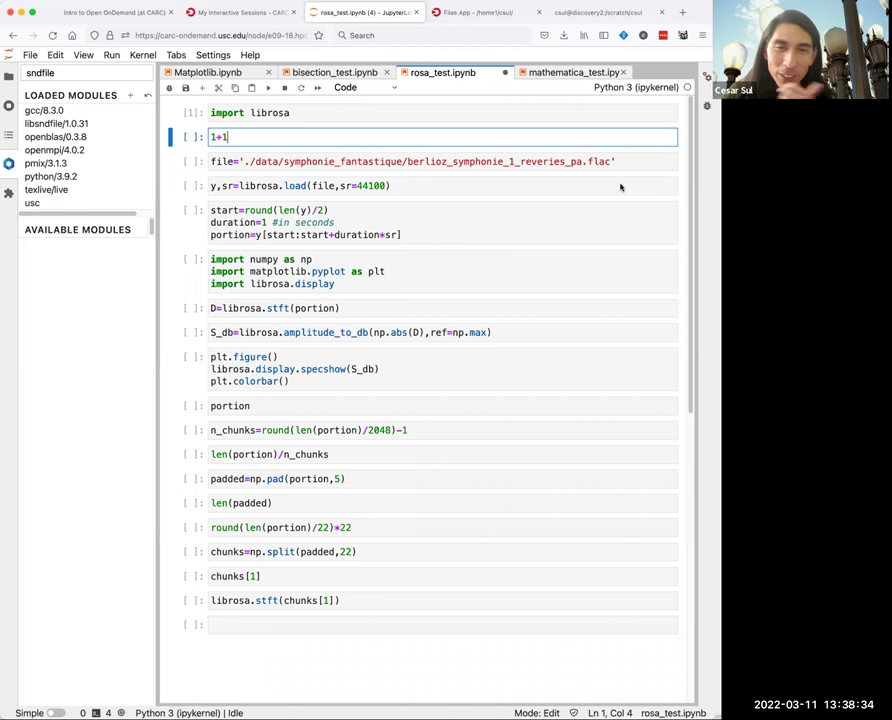
key(shift+Return)
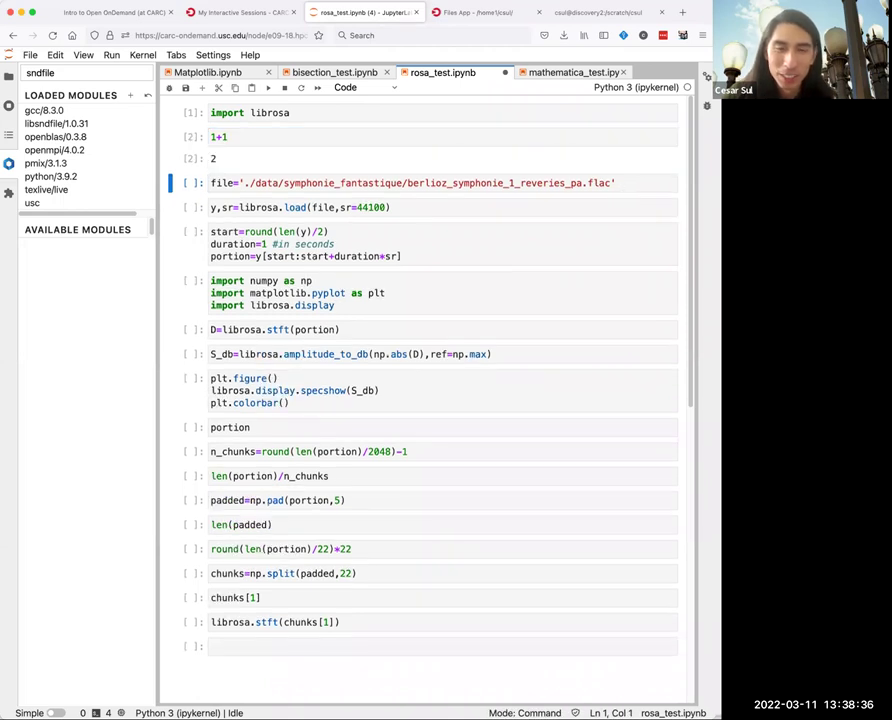
key(shift+Return)
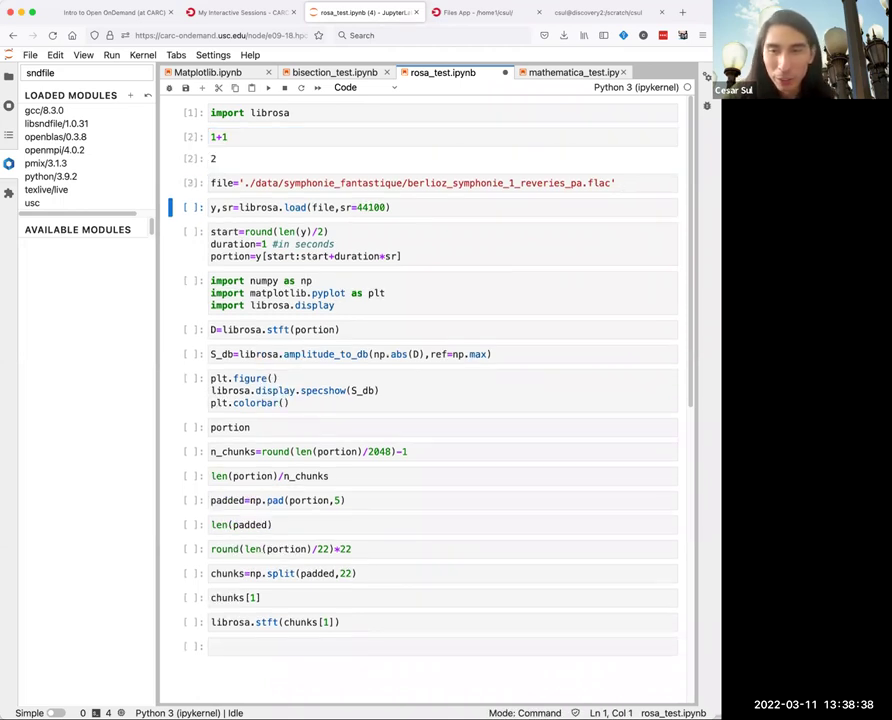
key(shift+Return)
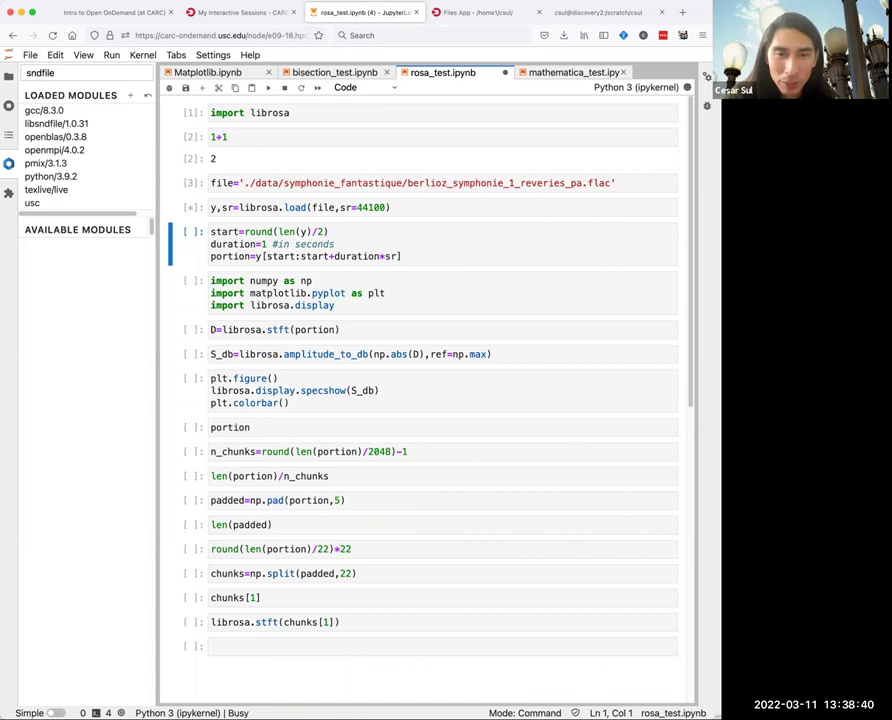
key(shift+Return)
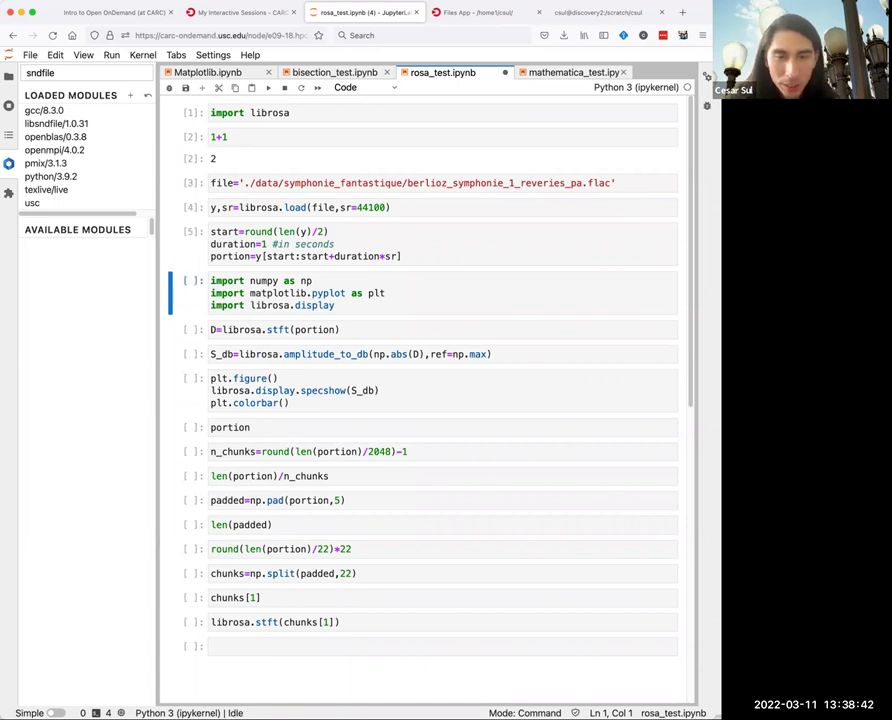
key(shift+Return)
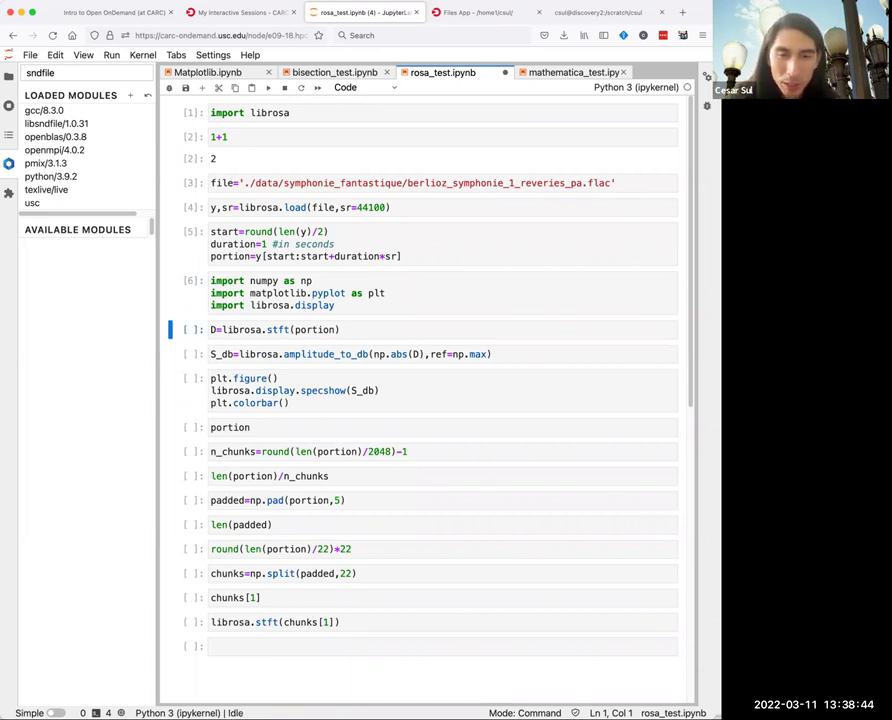
key(shift+Return)
key(shift+Return)
key(shift+Return)
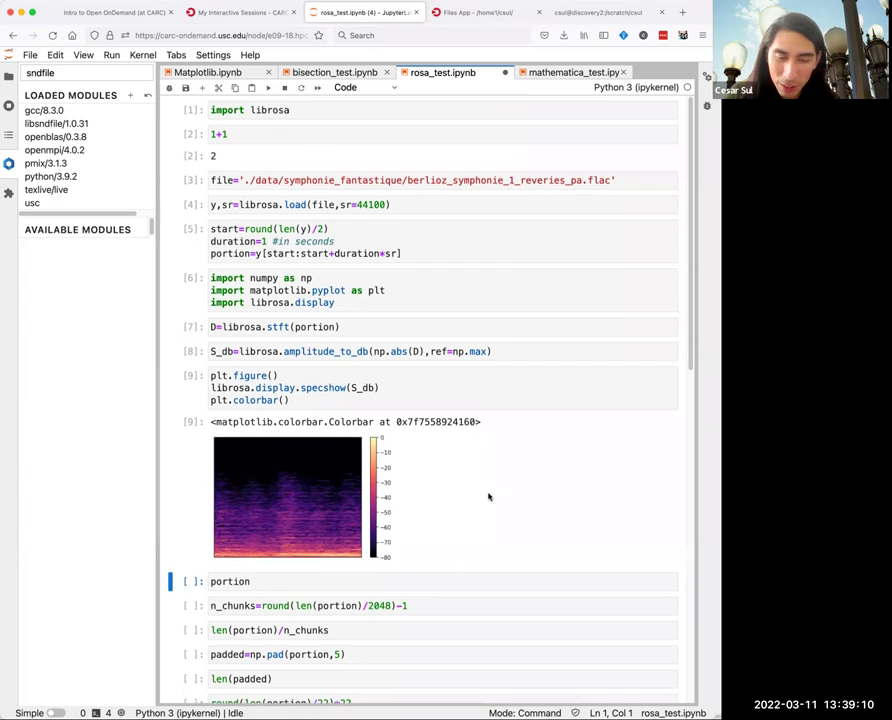
scroll(488, 496, down, 2)
scroll(487, 494, up, 1)
Scroll through rosa_test to review the Berlioz dB spectrogram output.
scroll(487, 494, up, 2)
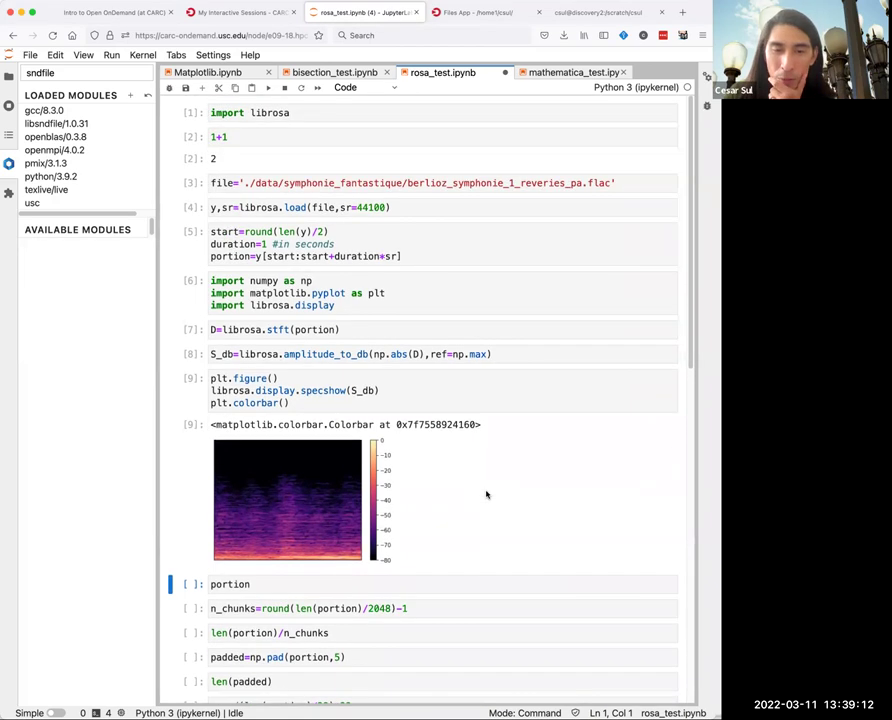
scroll(486, 496, down, 3)
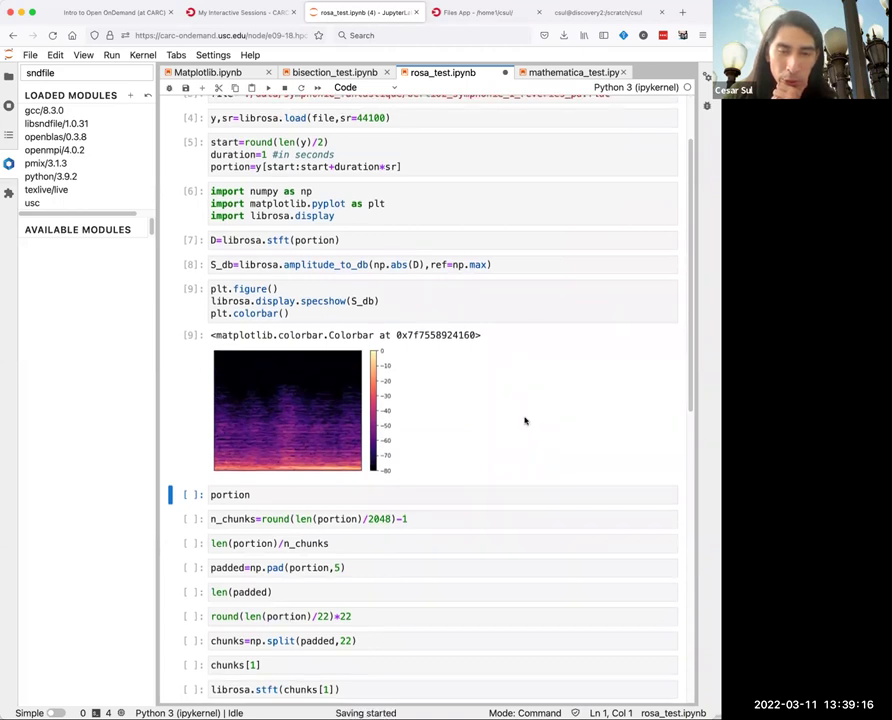
scroll(447, 389, up, 3)
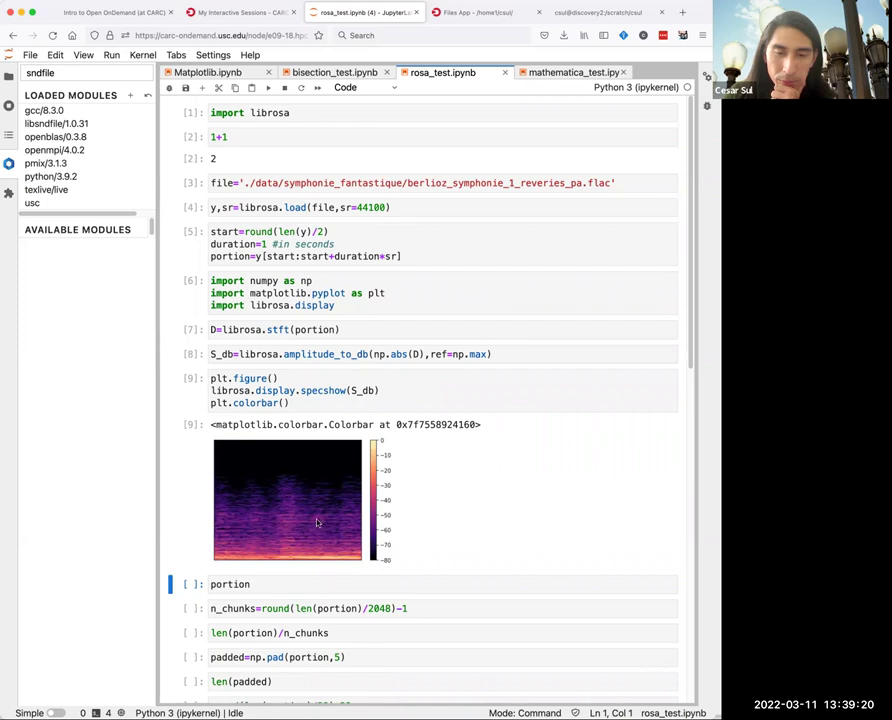
scroll(390, 474, down, 5)
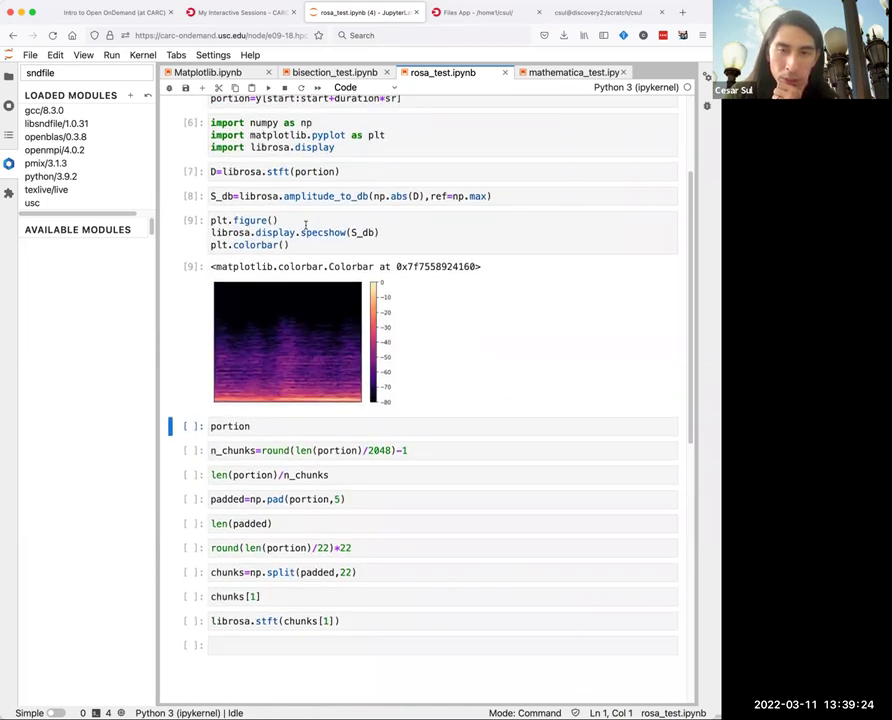
scroll(400, 300, up, 3)
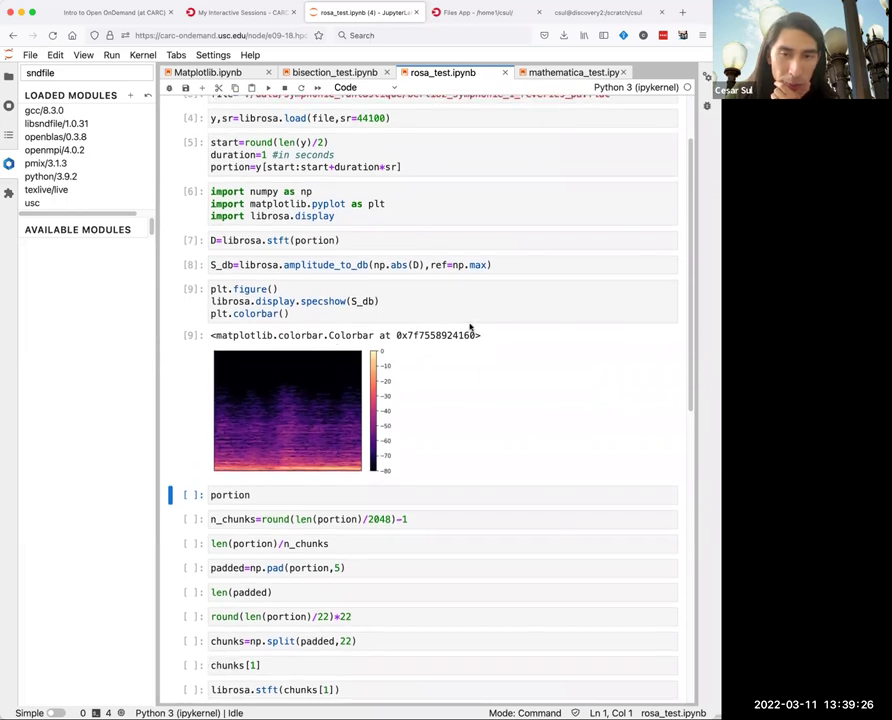
scroll(470, 327, up, 4)
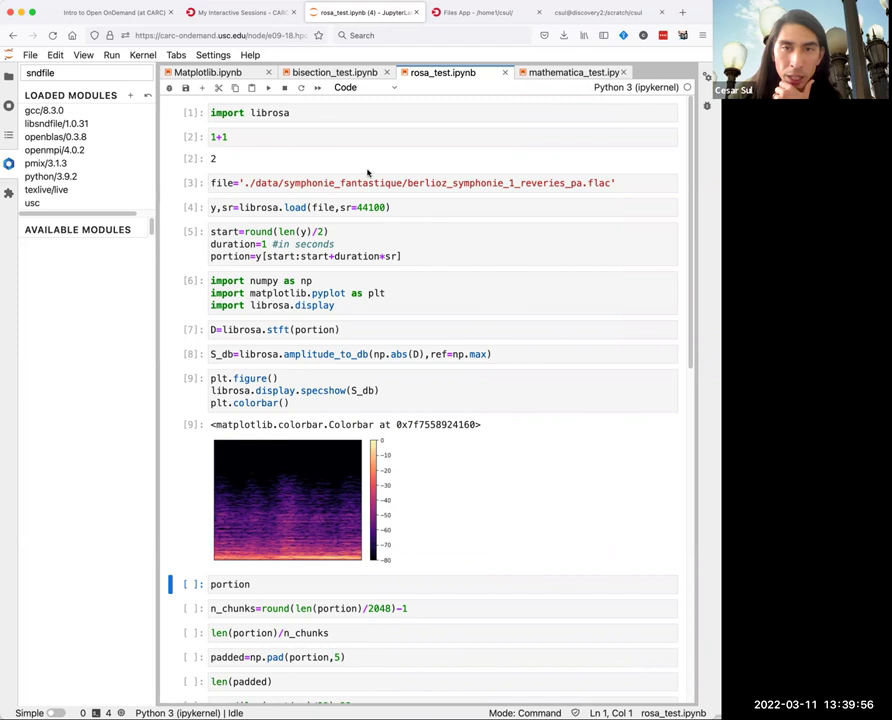
Advance the workshop slides to Adding JupyterLab Kernels, then return to rosa_test.ipynb.
click(108, 12)
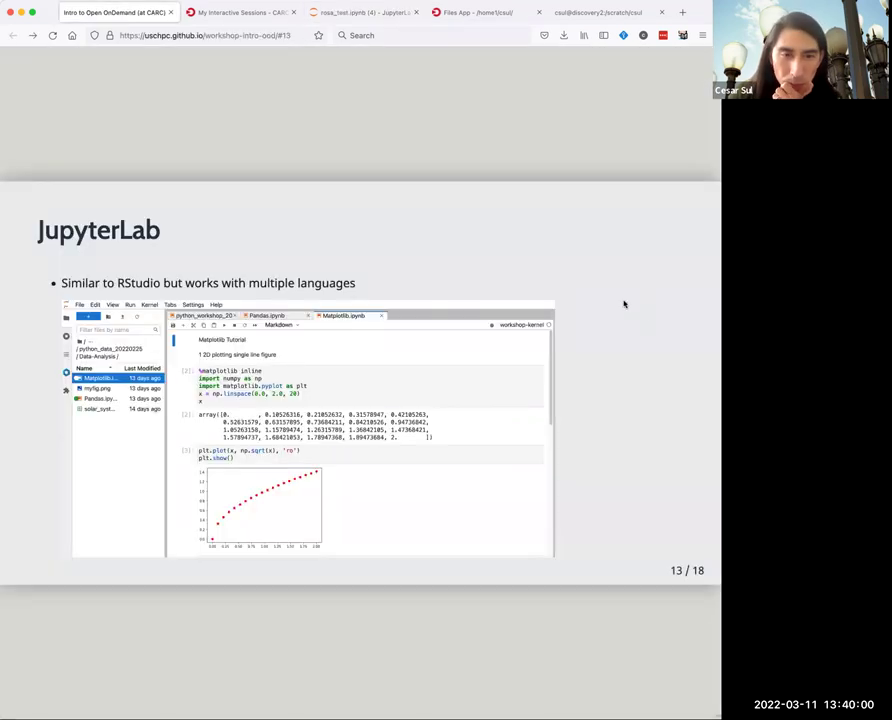
key(Right)
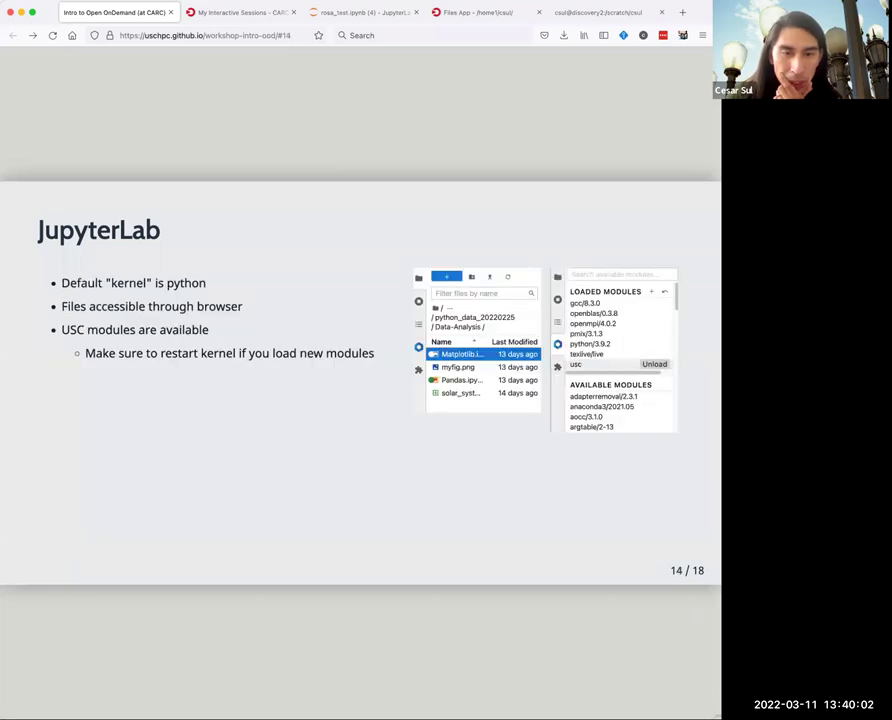
key(Right)
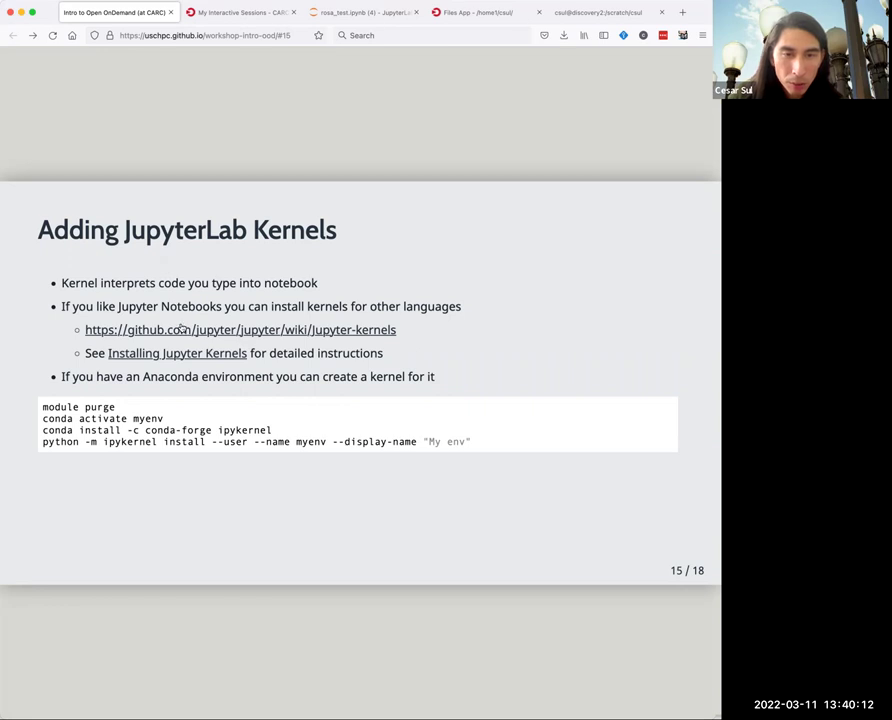
click(355, 16)
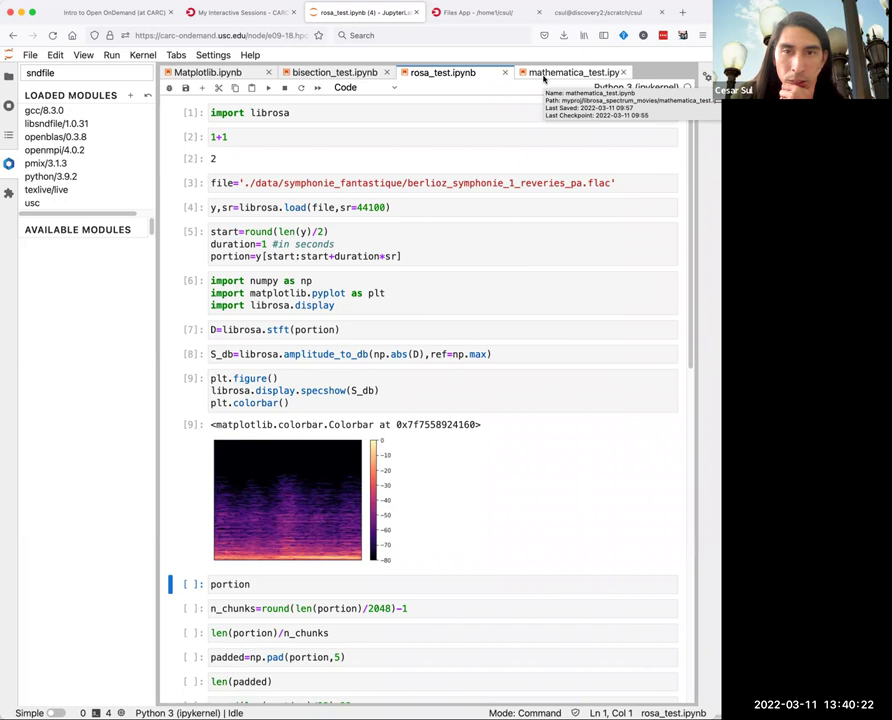
Open mathematica_test.ipynb and pick Wolfram Language 12.3 in its kernel selector.
click(544, 76)
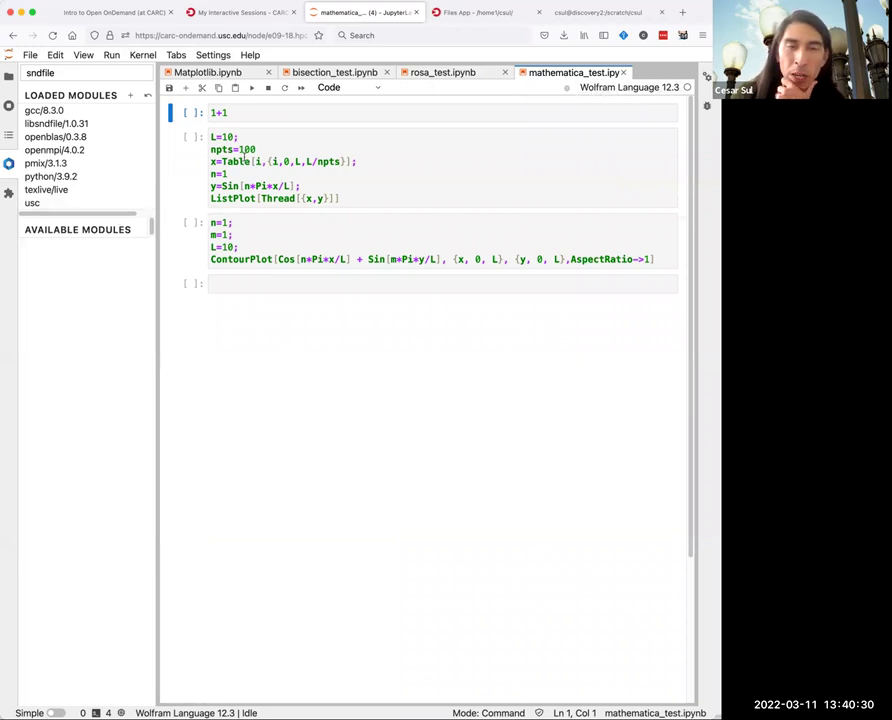
click(638, 89)
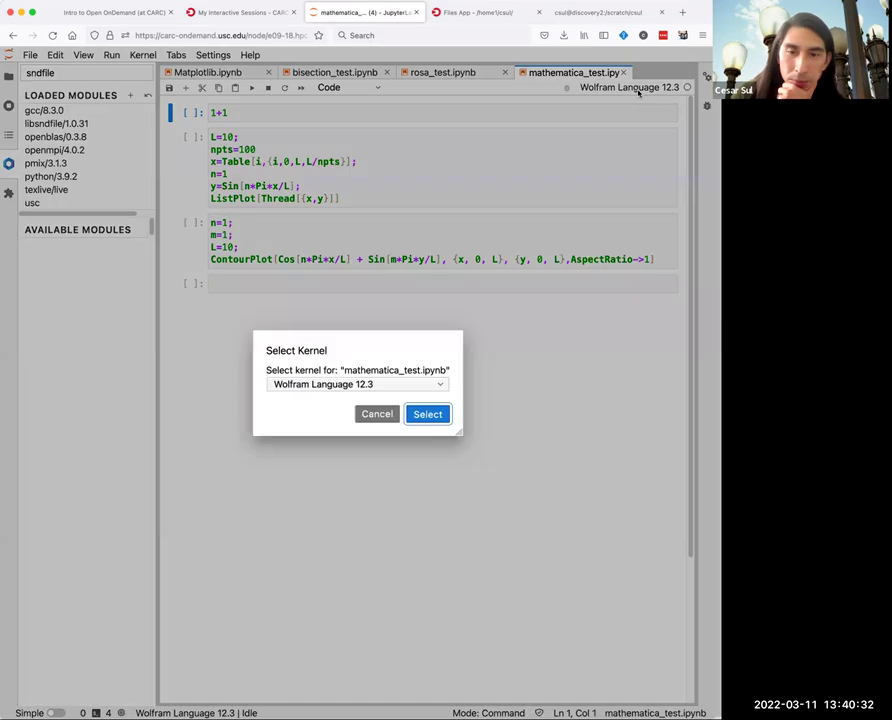
click(417, 386)
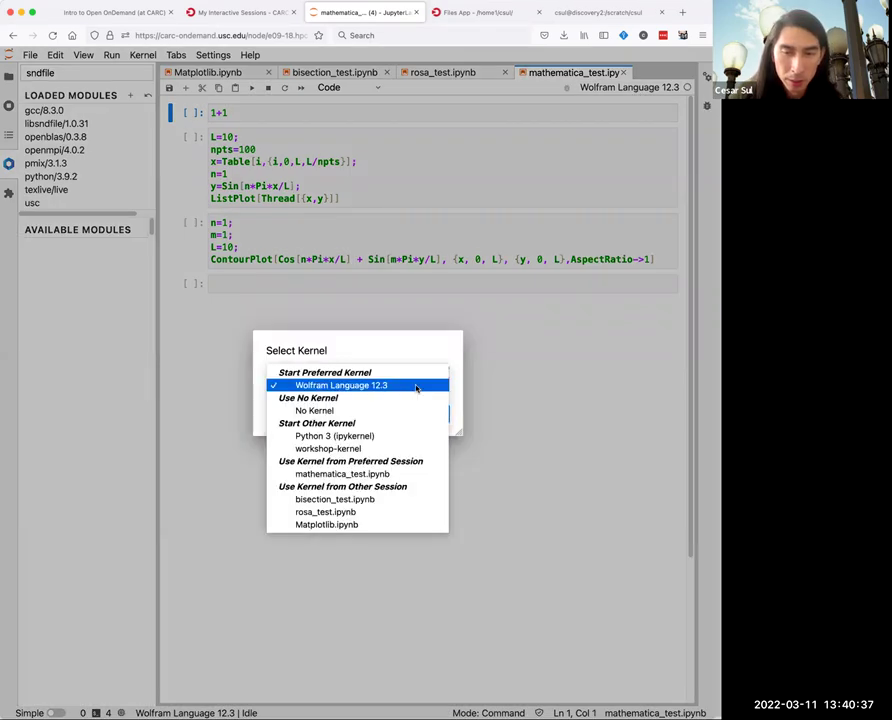
click(473, 421)
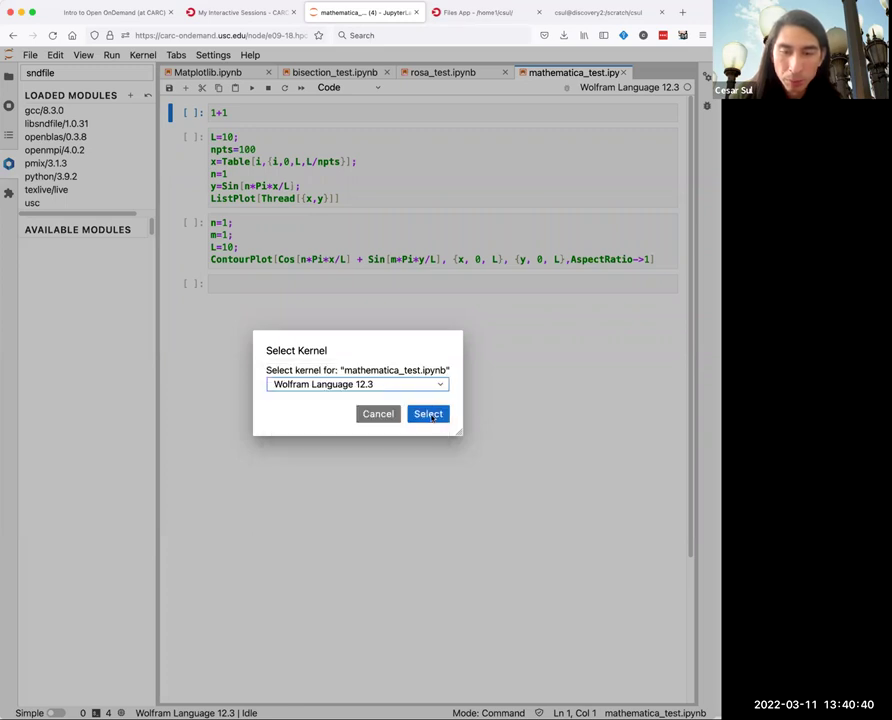
Confirm the Wolfram Language 12.3 kernel and run the 1+1 and ListPlot cells.
click(431, 415)
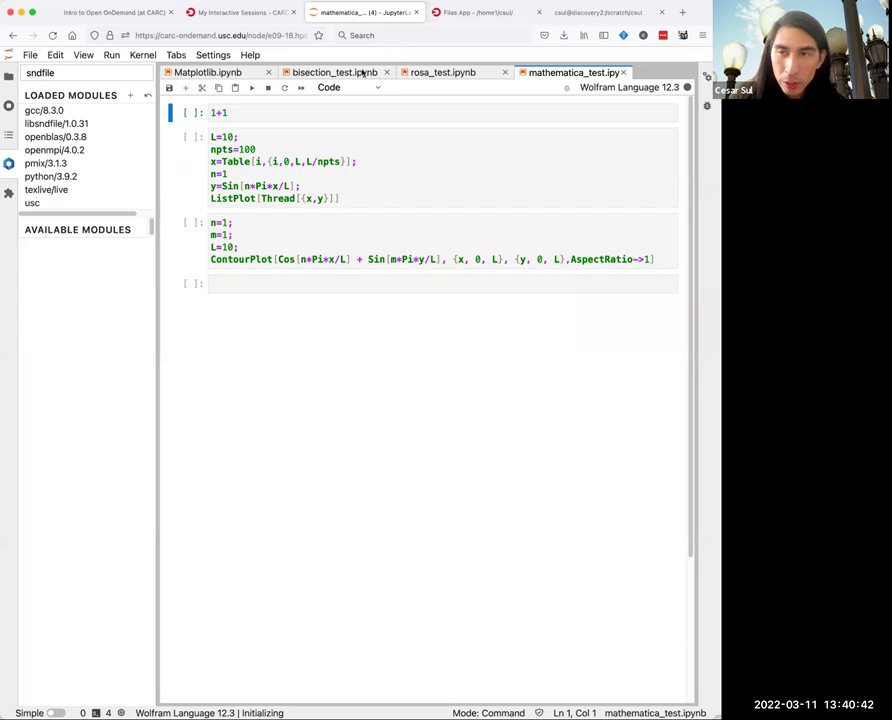
click(302, 113)
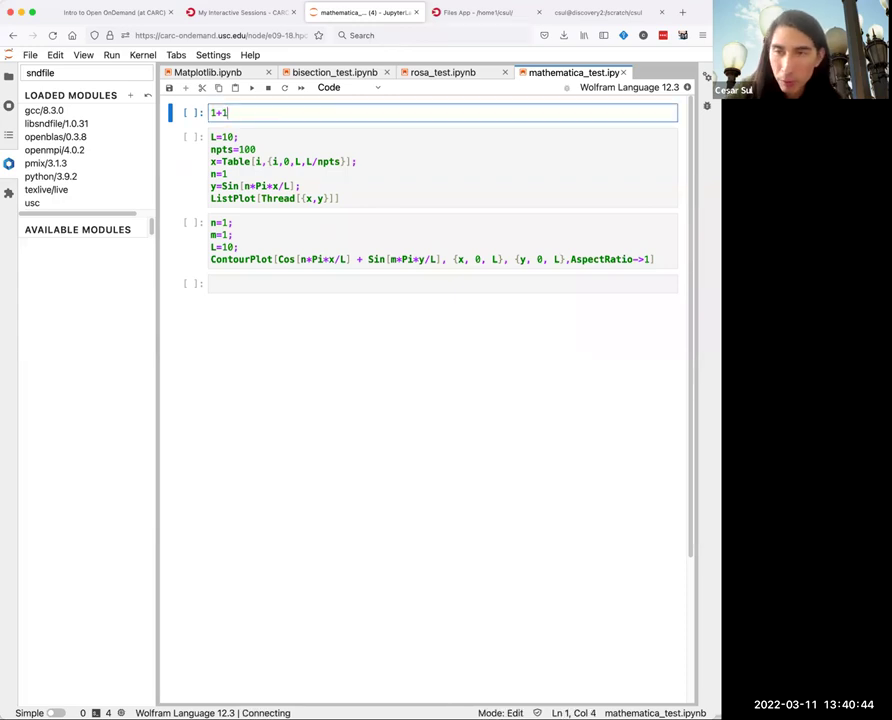
key(shift+Return)
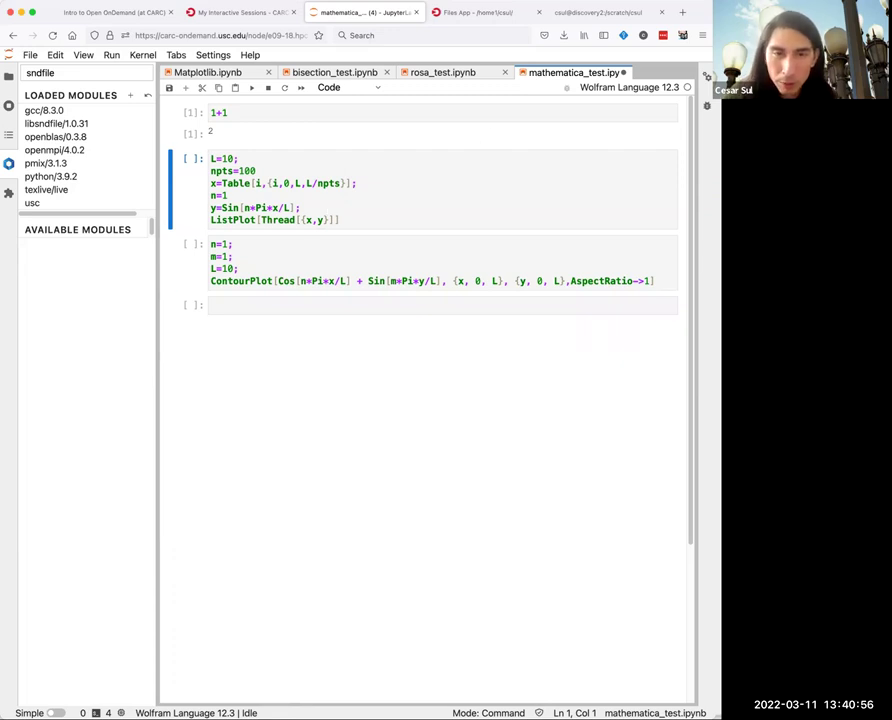
key(shift+Return)
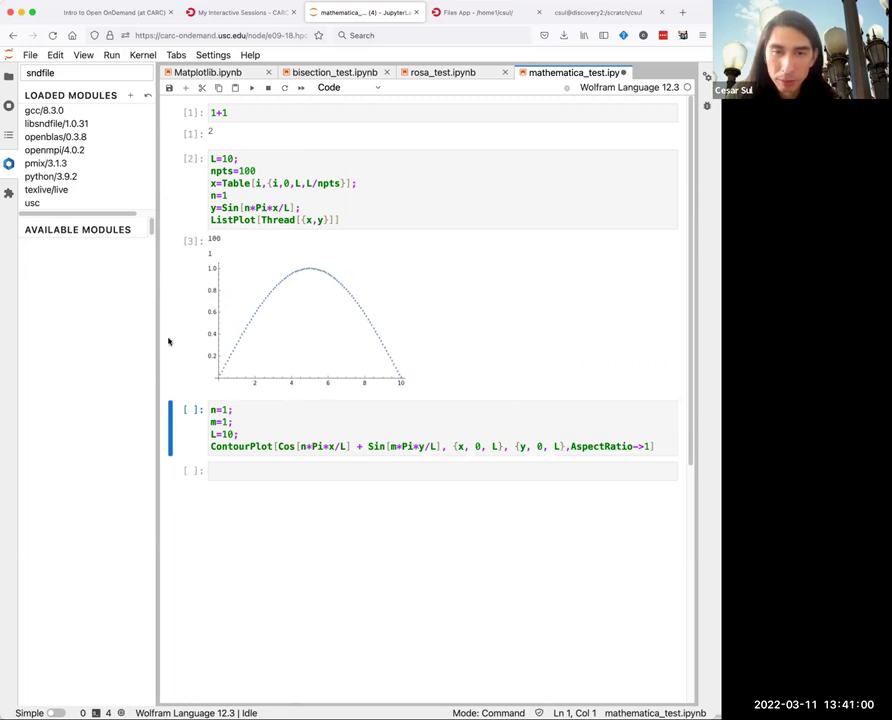
Change npts to 10, then to 200, rerunning the ListPlot each time.
click(248, 171)
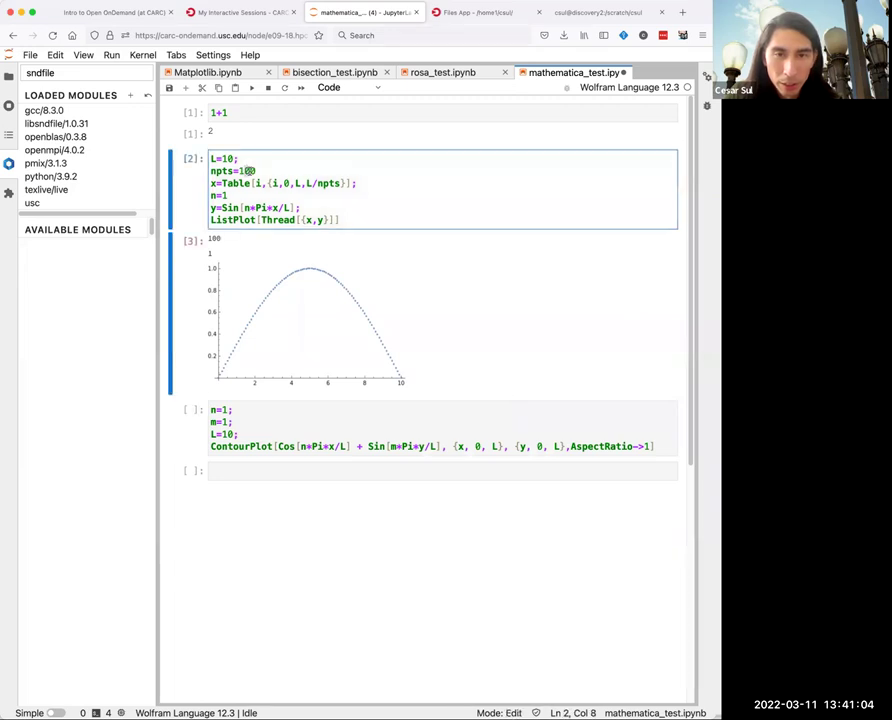
key(BackSpace)
key(shift+Return)
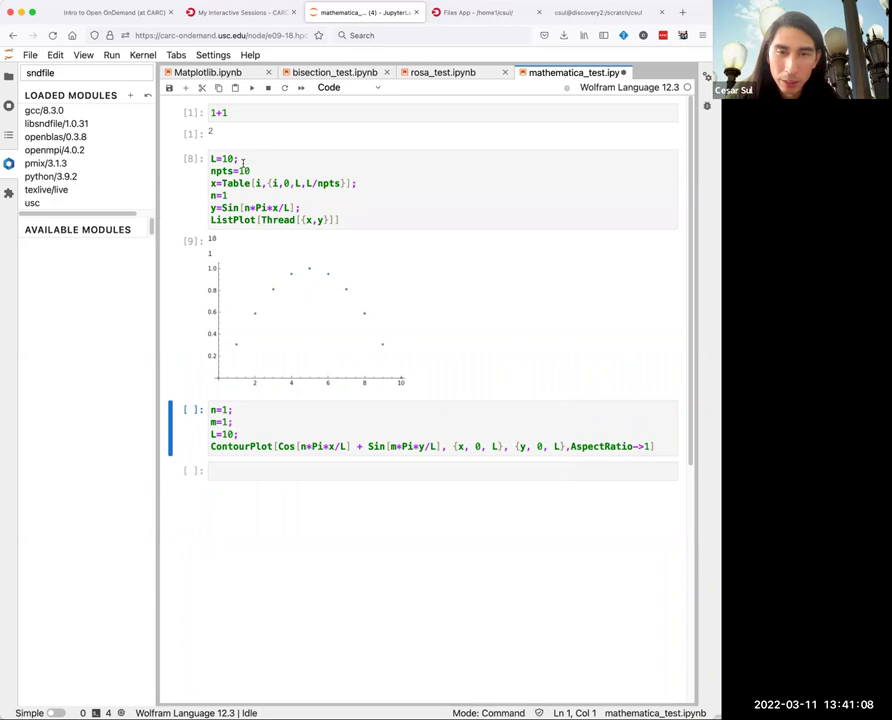
click(243, 171)
key(BackSpace)
text(200)
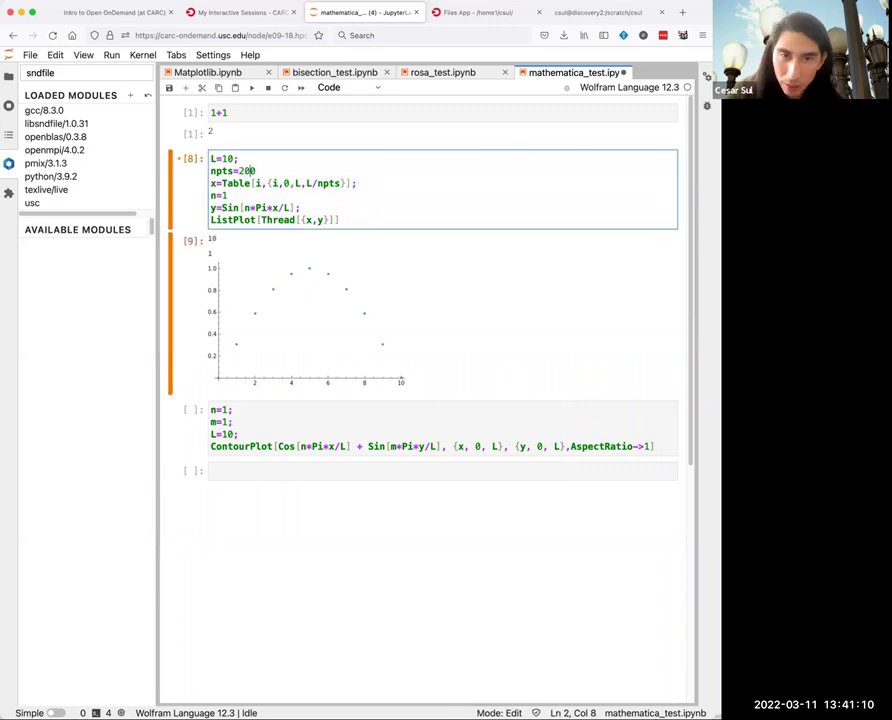
key(shift+Return)
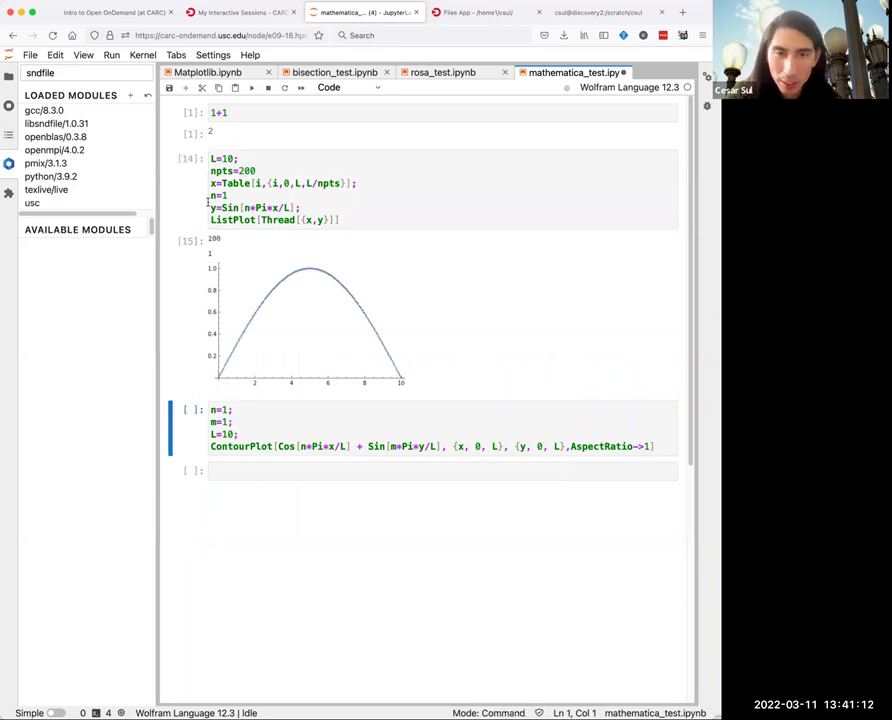
Set n=3 in the sine cell and redraw the 200-point plot.
click(227, 196)
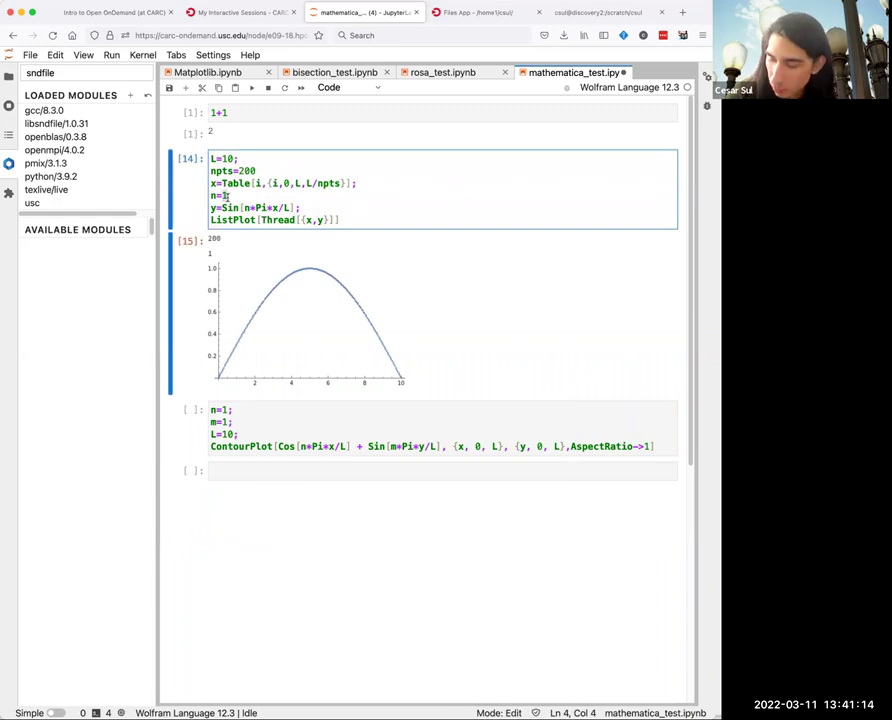
key(BackSpace)
text(3)
key(shift+Return)
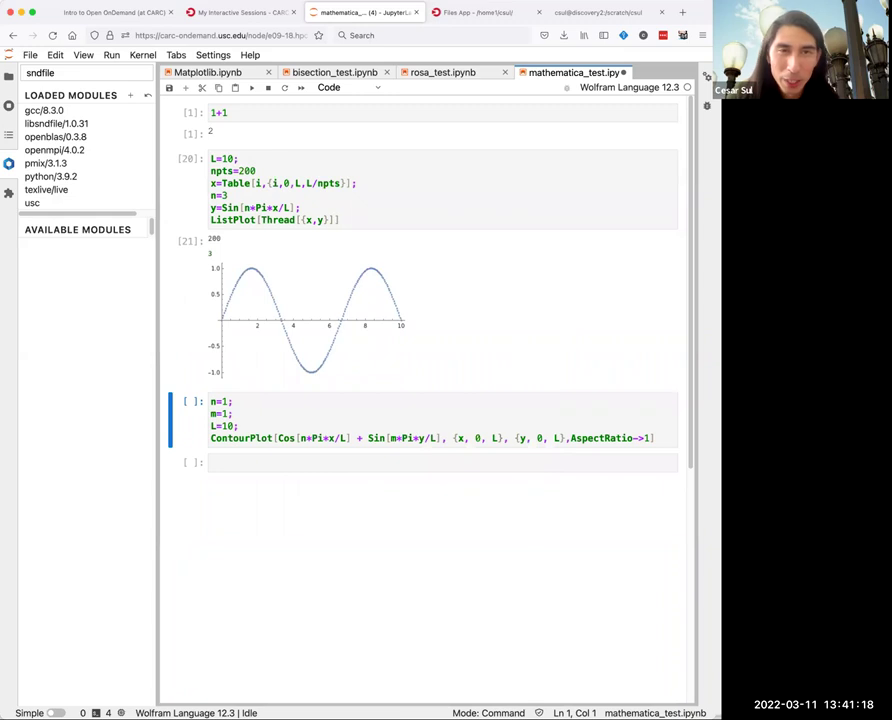
Draw the Cos[nπx/L] + Sin[mπy/L] contour plot, then rerun it with n=2 and m=3.
click(261, 408)
key(shift+Return)
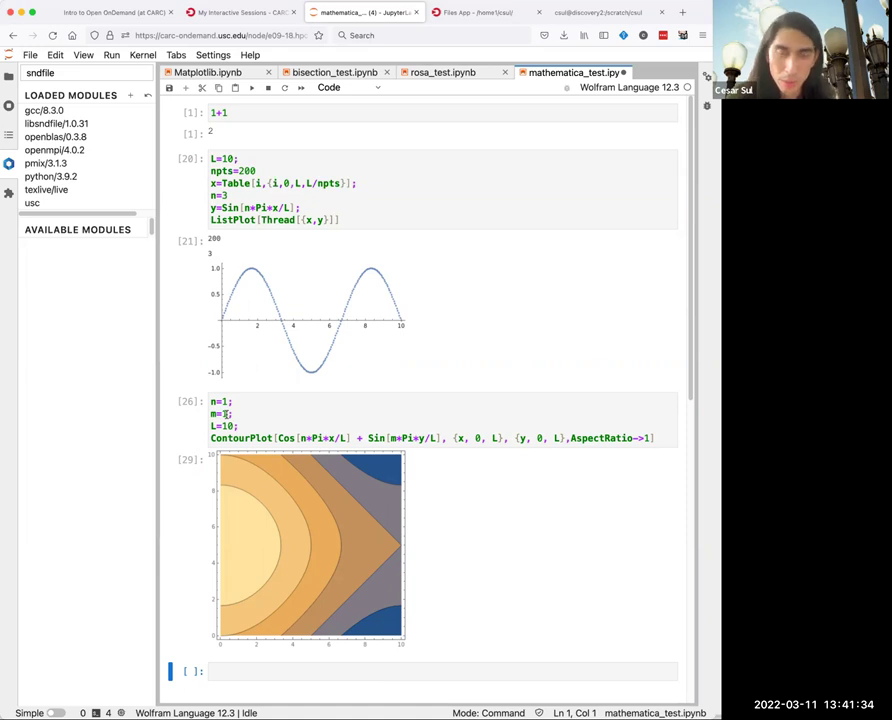
click(226, 413)
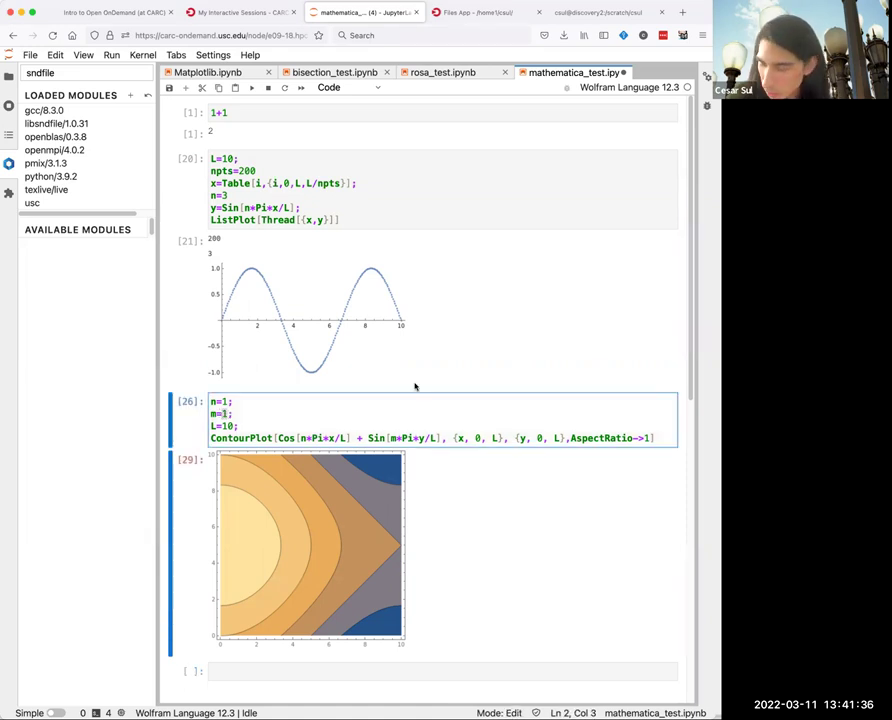
text(3)
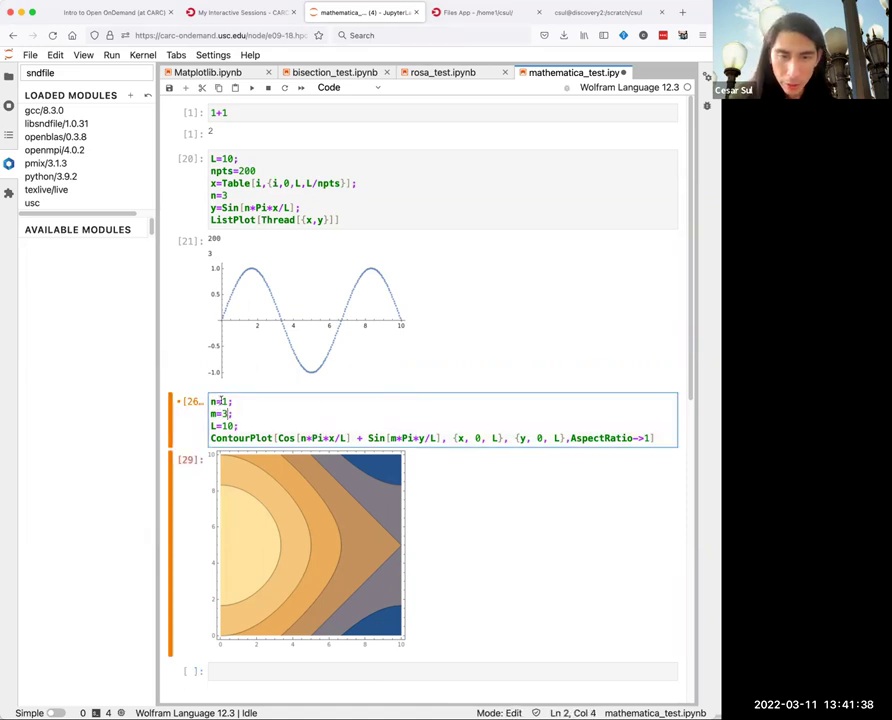
click(225, 401)
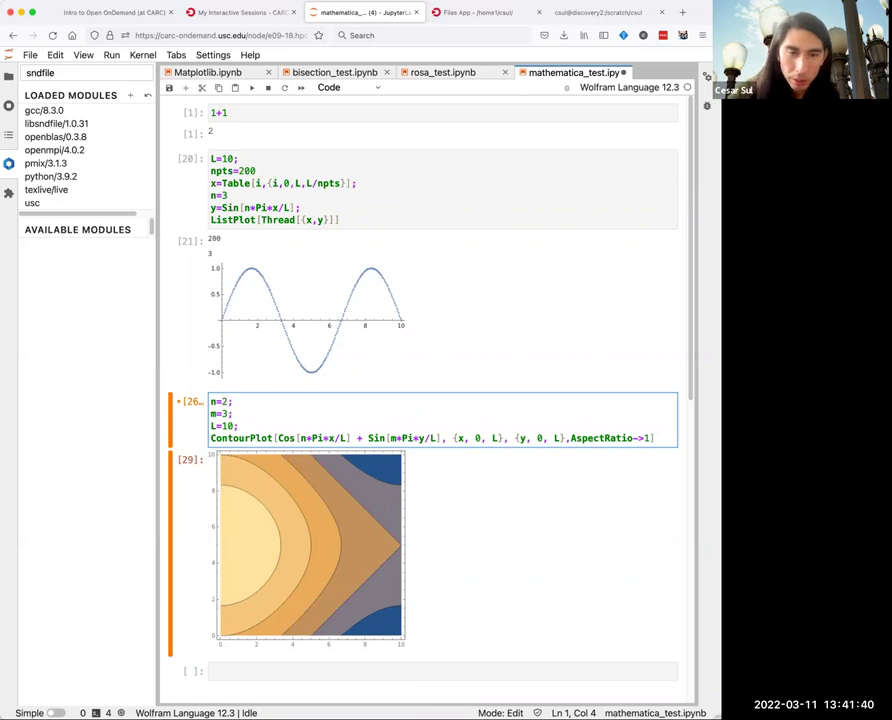
key(shift+Return)
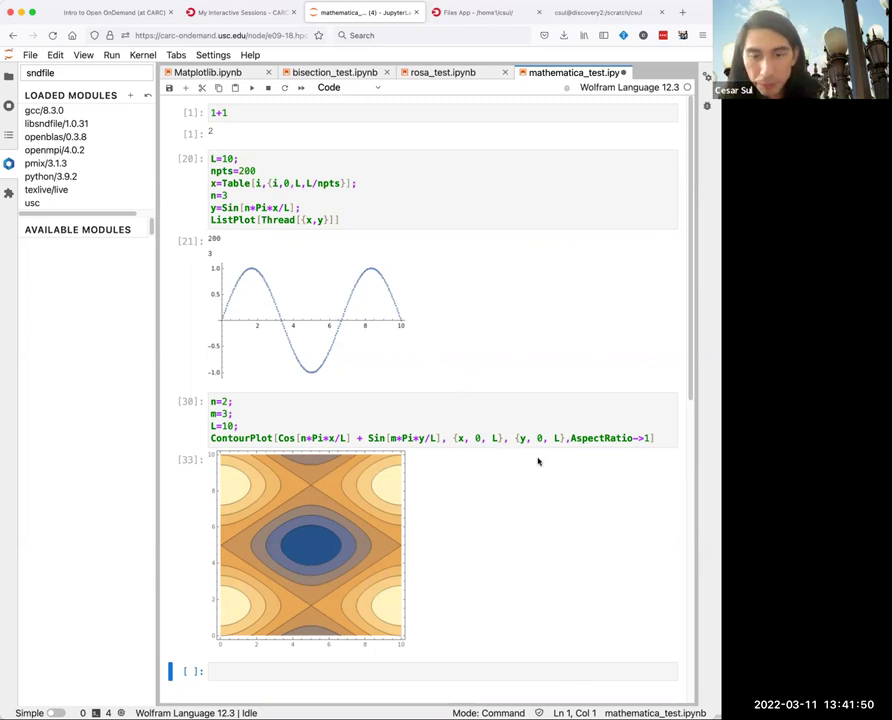
scroll(526, 461, down, 1)
scroll(526, 461, down, 2)
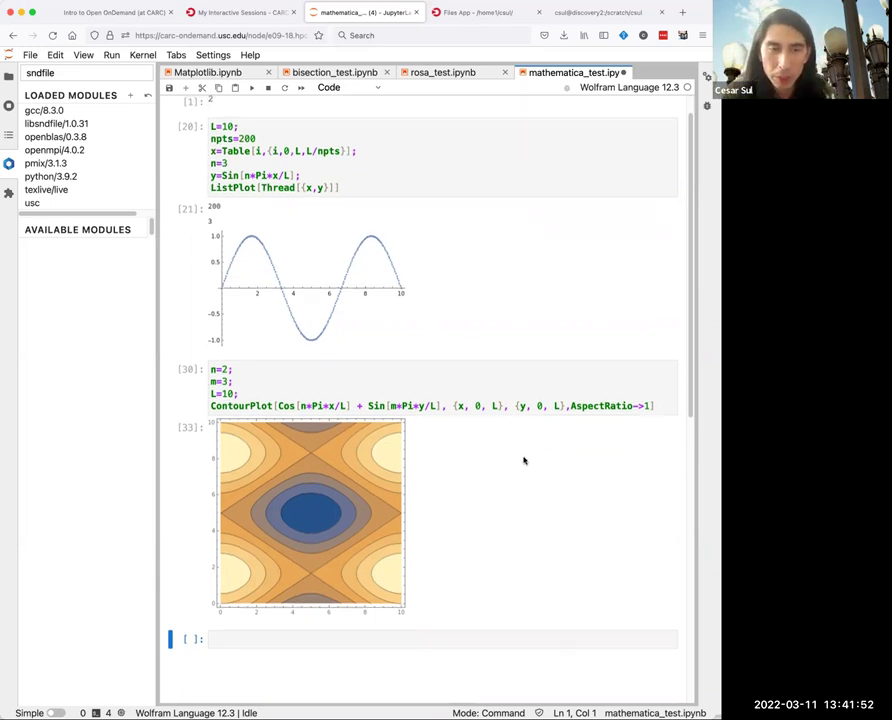
scroll(524, 460, up, 3)
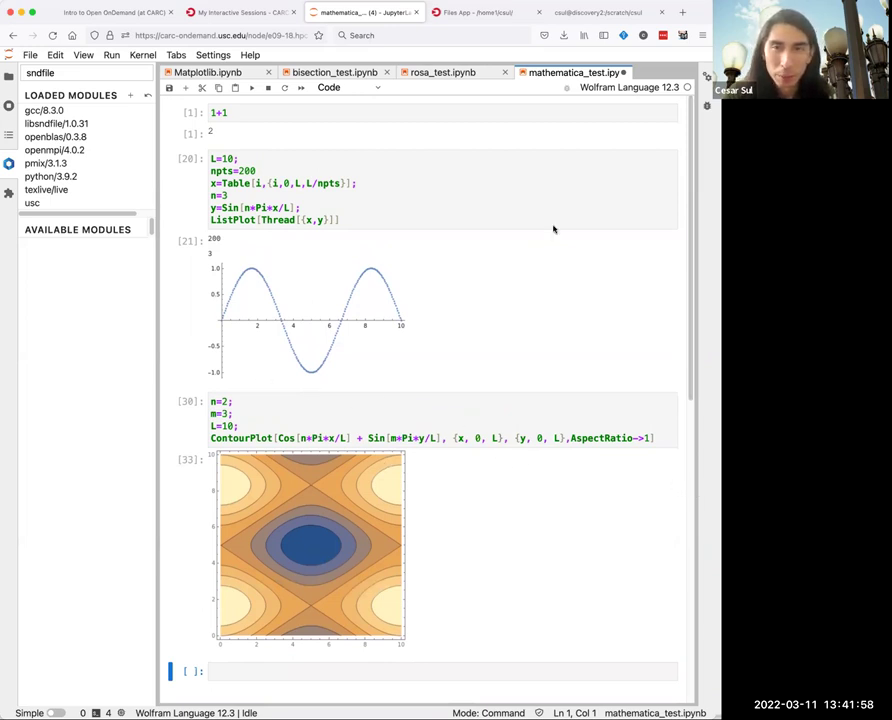
From the Adding JupyterLab Kernels slide, open the GitHub list of Jupyter kernels.
click(240, 12)
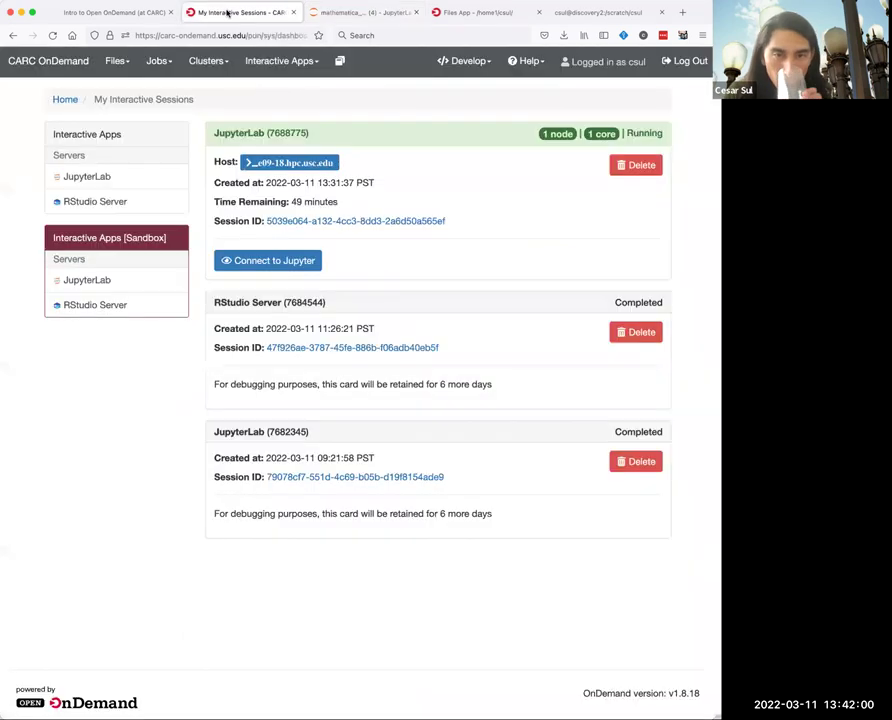
click(140, 13)
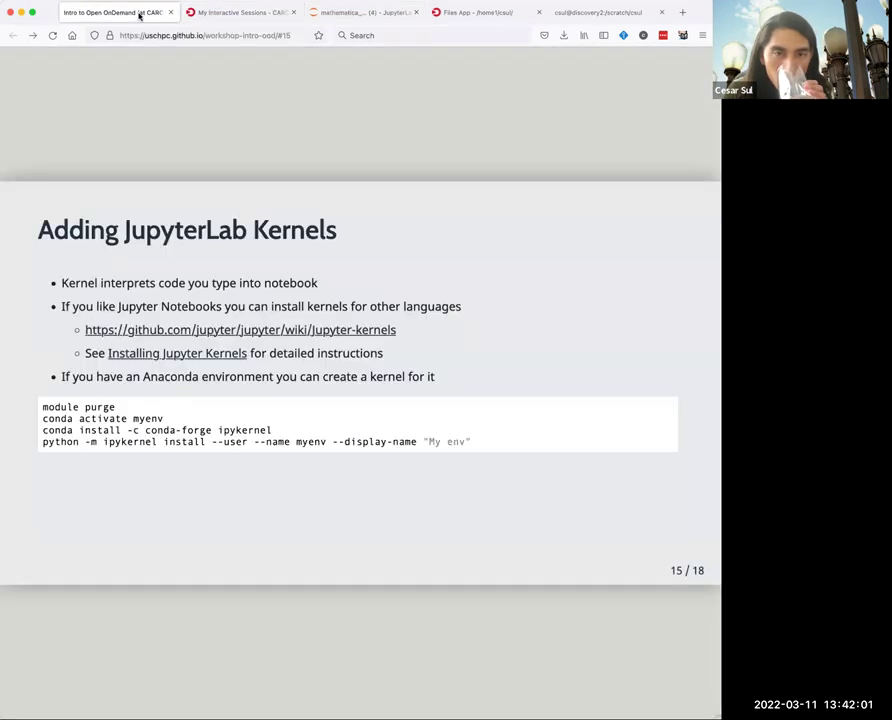
click(204, 331)
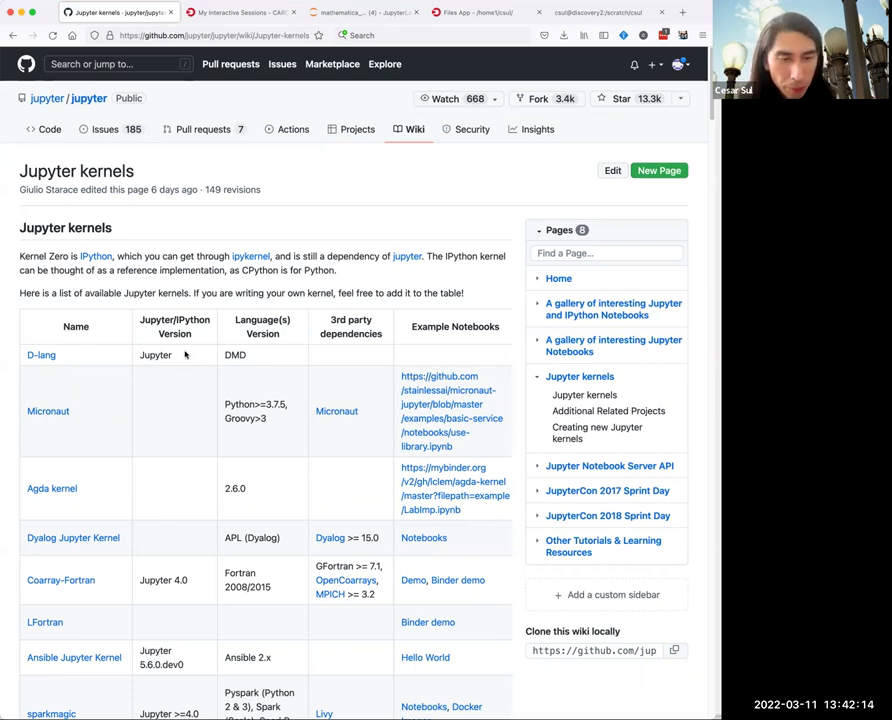
Scroll the kernels table down to the 'Wolfram Language for Jupyter' row.
scroll(186, 355, down, 1)
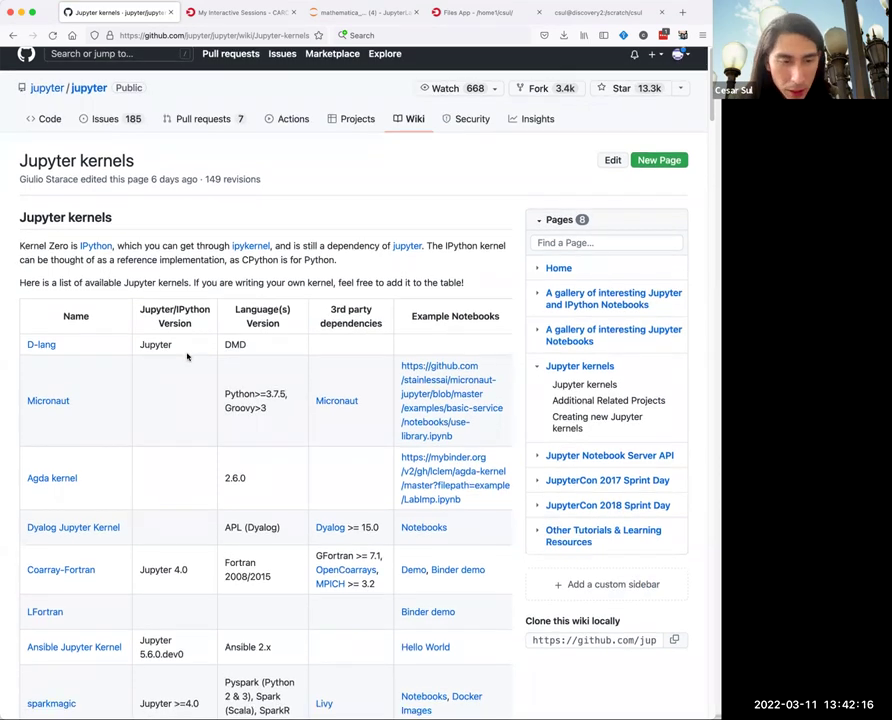
scroll(170, 330, down, 2)
scroll(102, 300, down, 2)
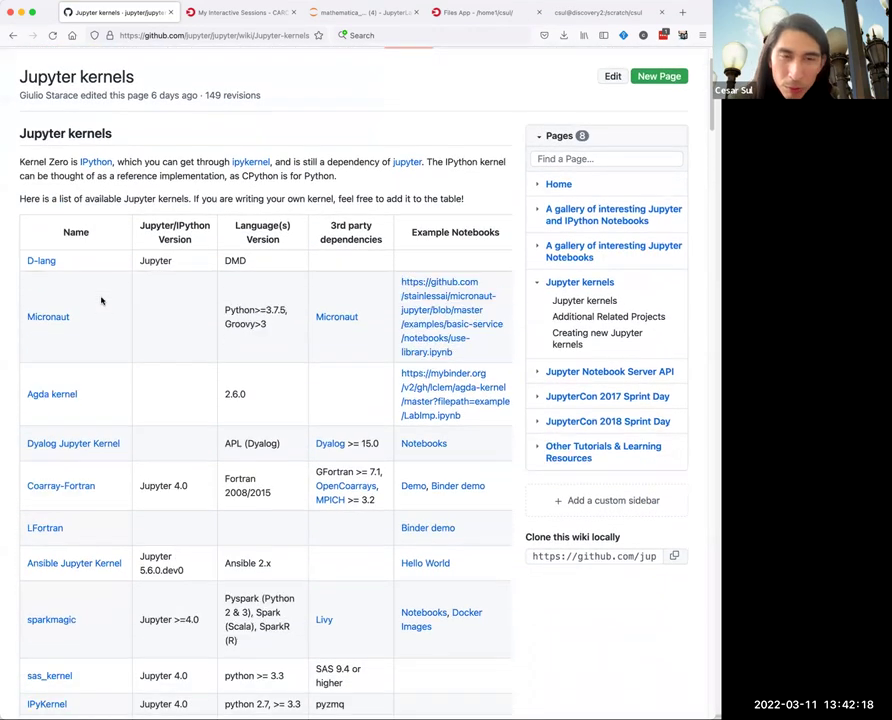
scroll(104, 250, up, 2)
scroll(118, 97, up, 2)
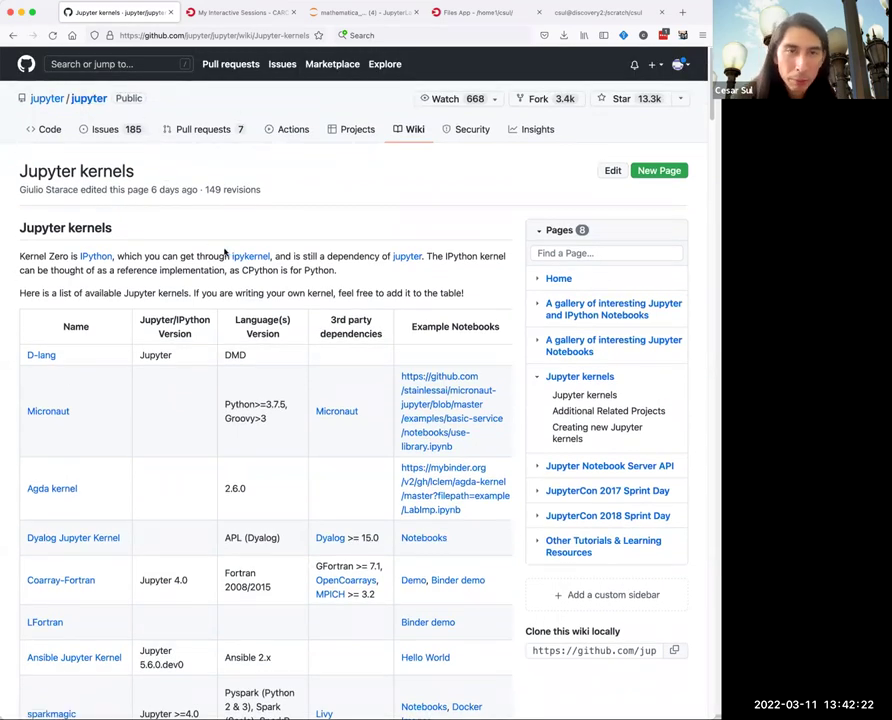
scroll(146, 238, down, 4)
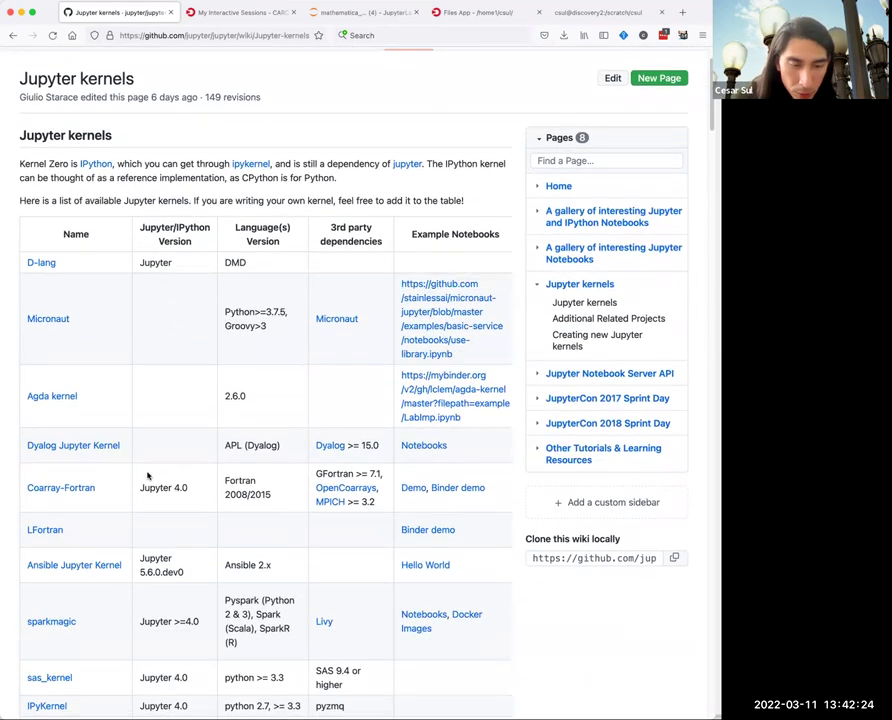
scroll(146, 470, down, 10)
scroll(134, 457, down, 4)
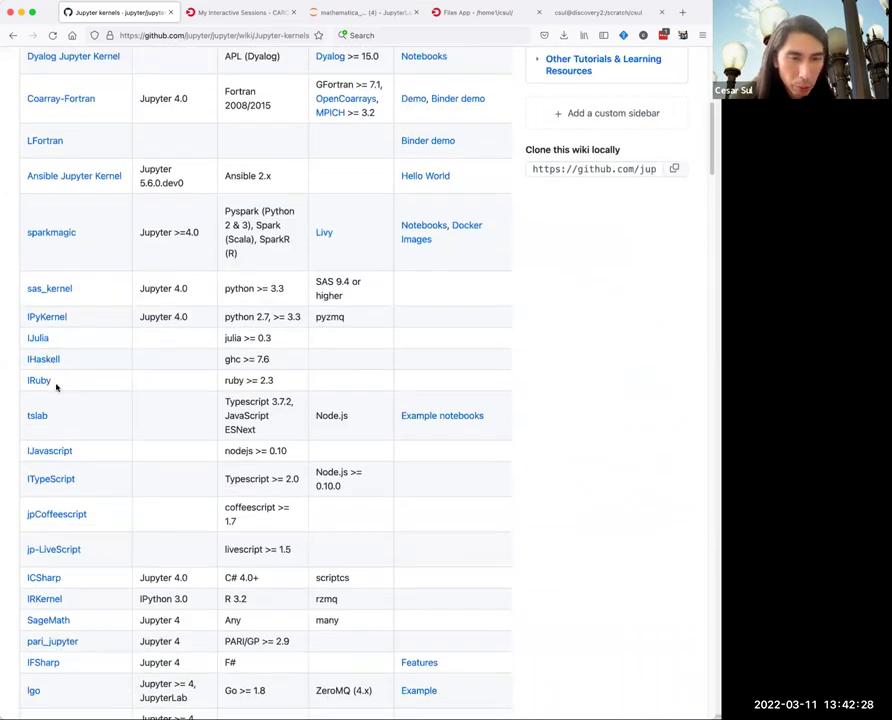
scroll(54, 469, down, 7)
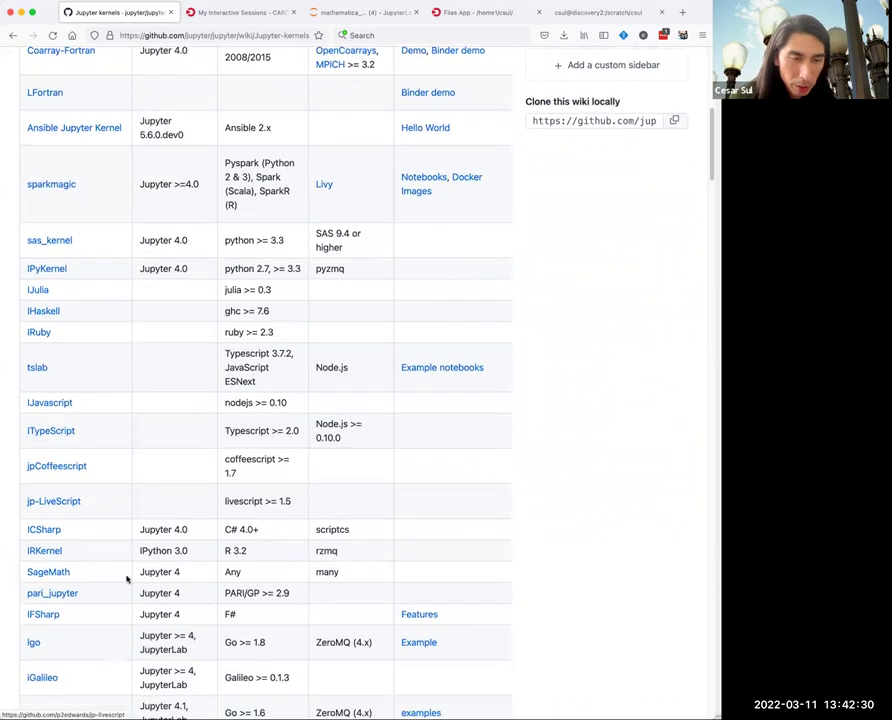
scroll(104, 546, down, 6)
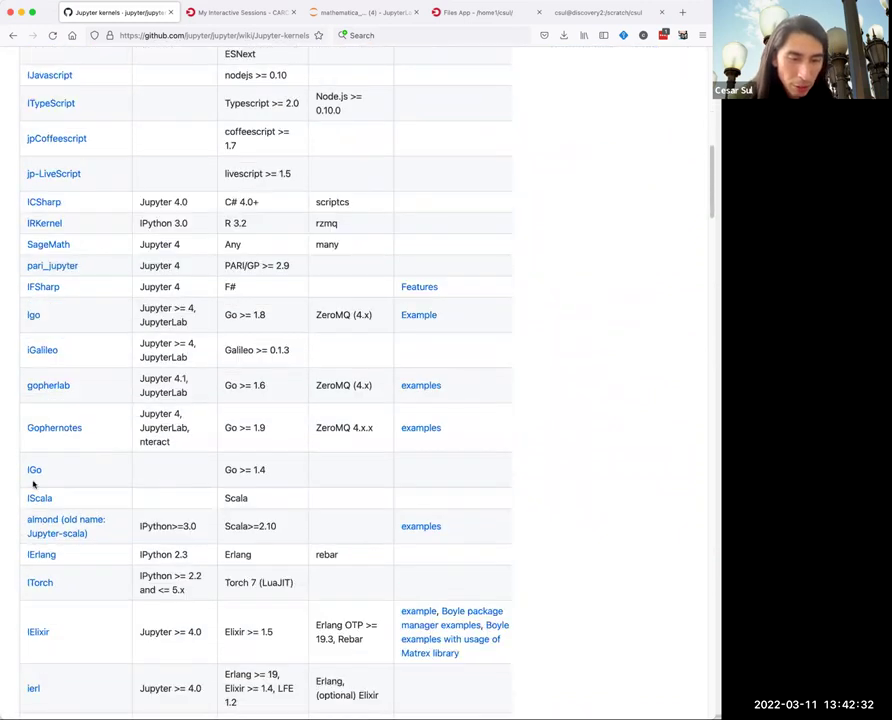
scroll(30, 472, down, 5)
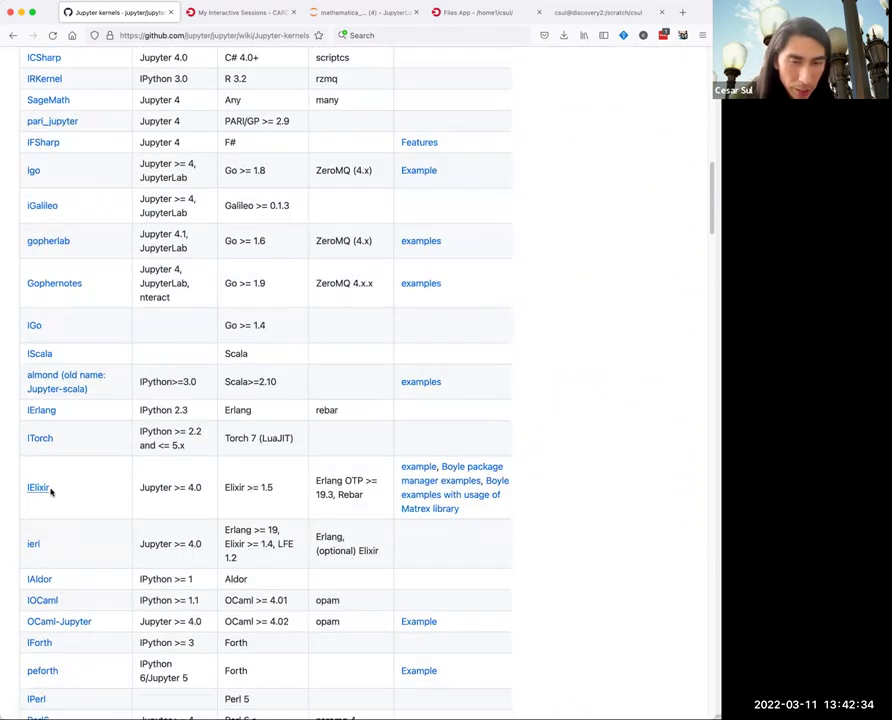
scroll(64, 512, down, 7)
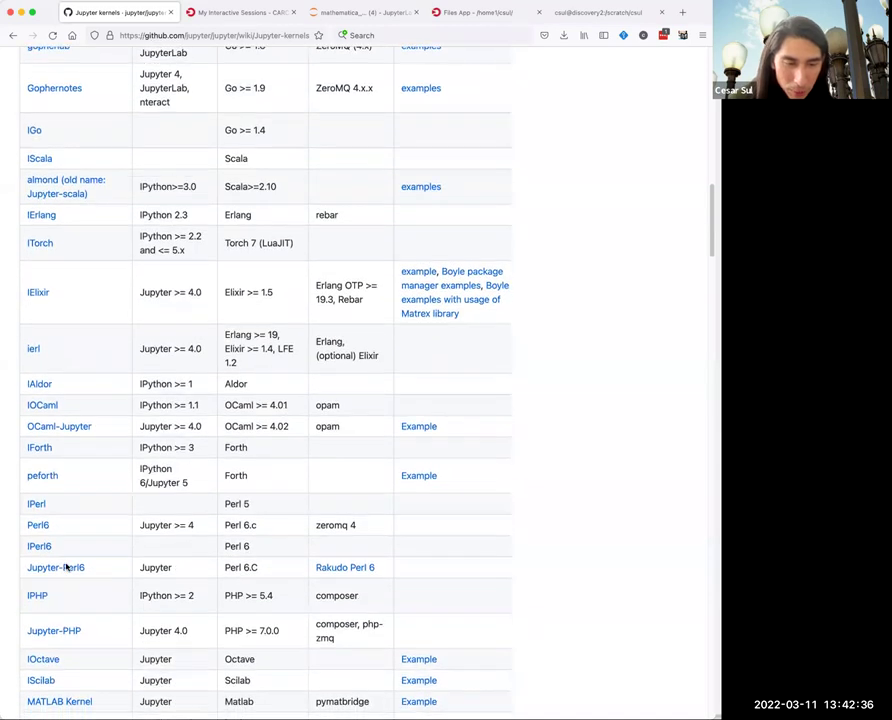
scroll(52, 592, down, 6)
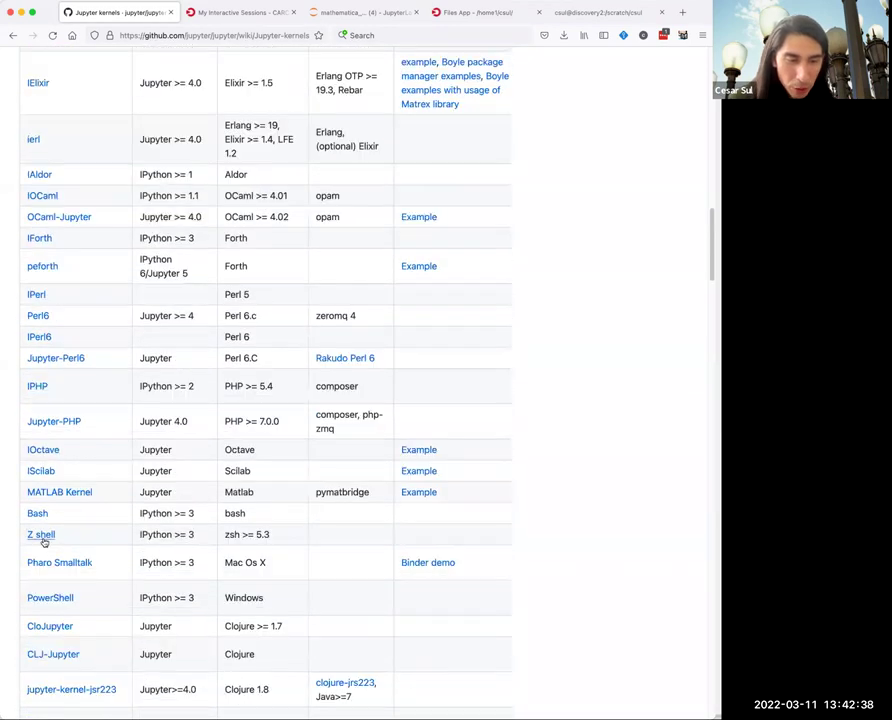
scroll(44, 541, down, 7)
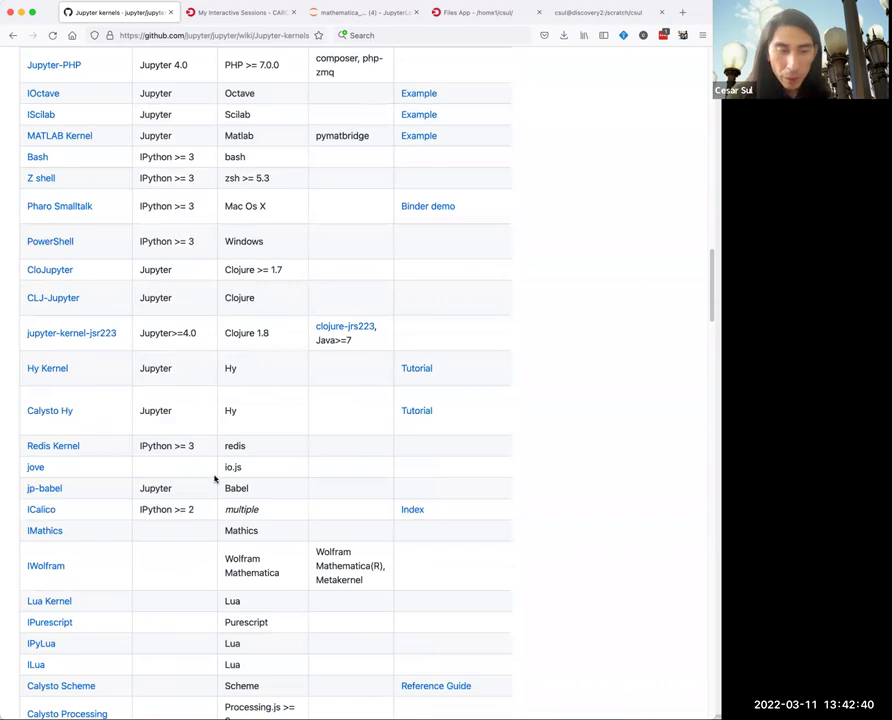
scroll(210, 478, down, 7)
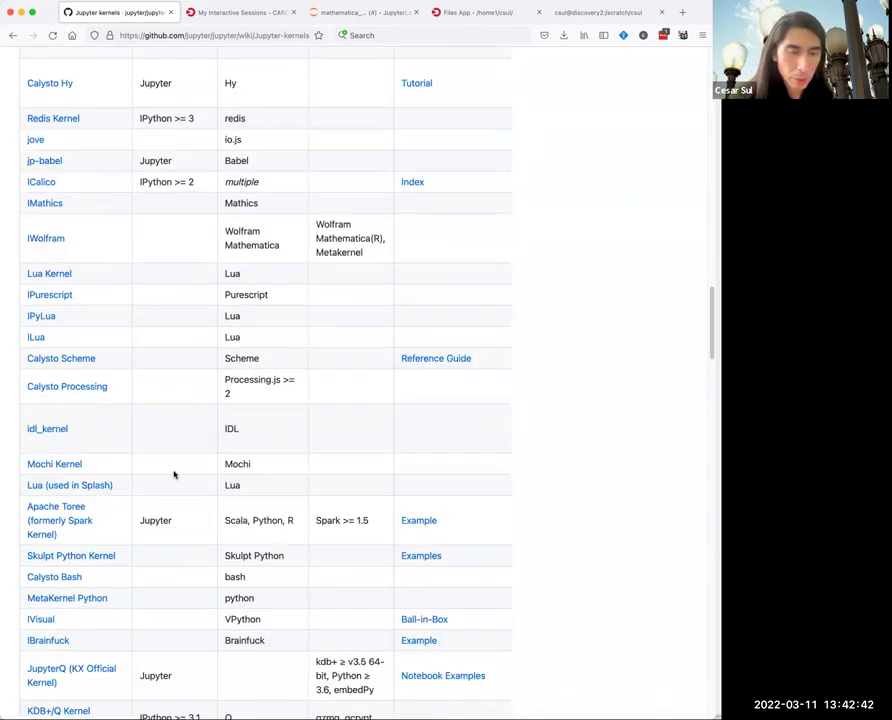
scroll(166, 466, down, 10)
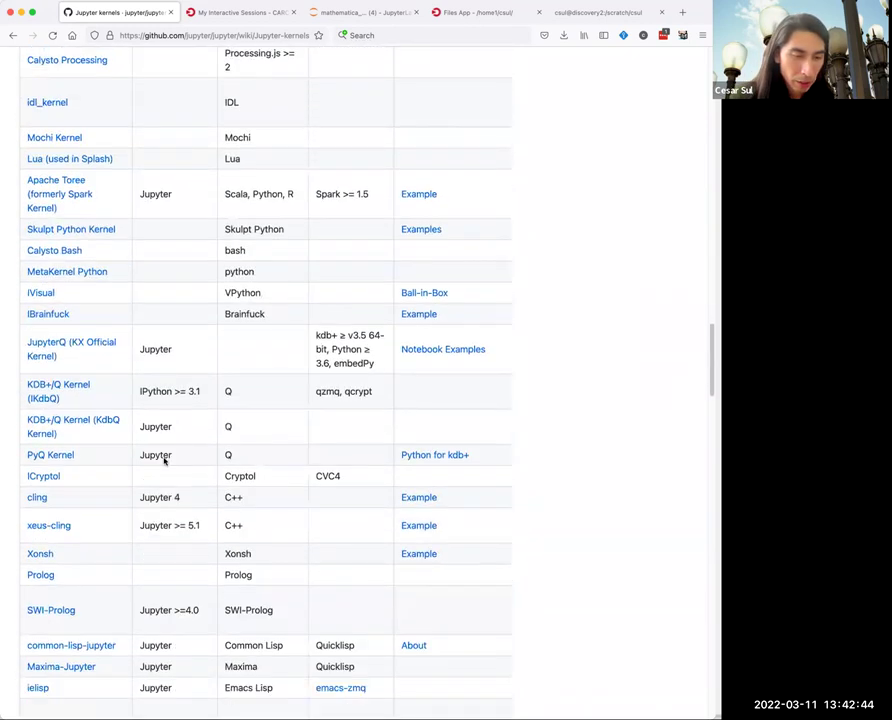
scroll(166, 462, down, 5)
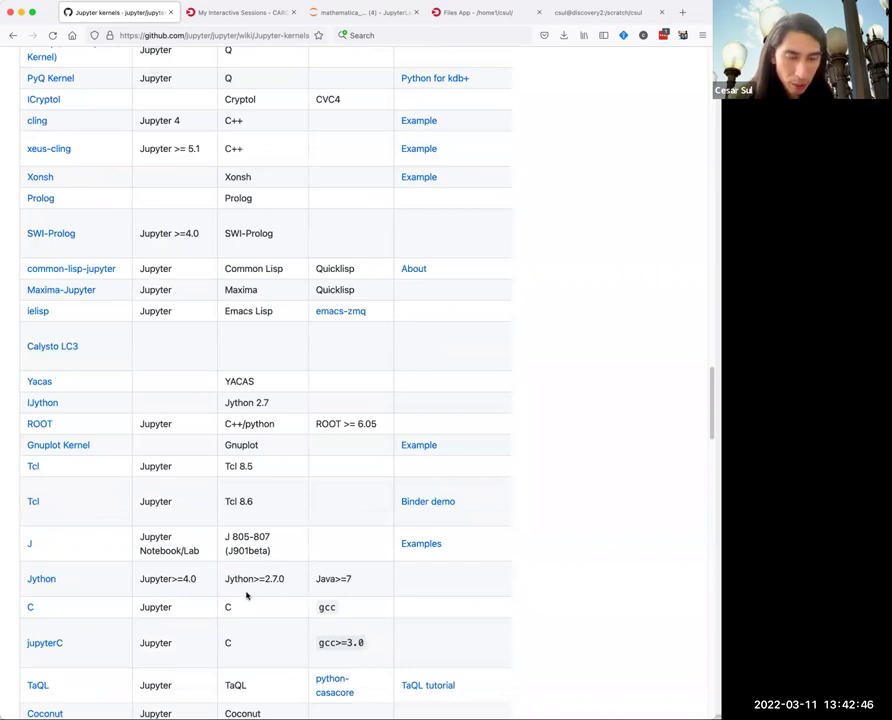
scroll(238, 585, down, 12)
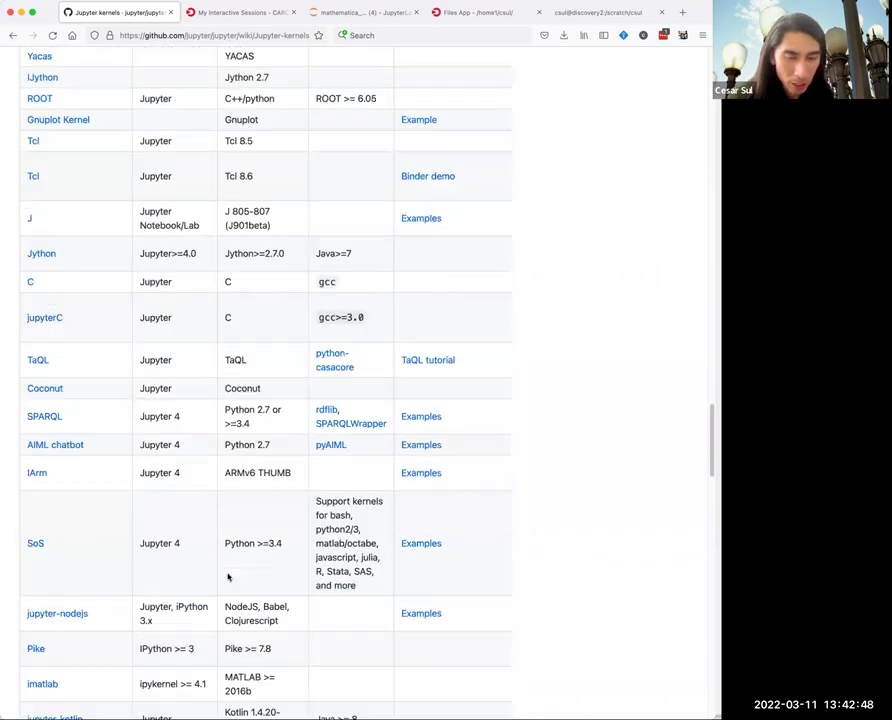
scroll(225, 568, down, 11)
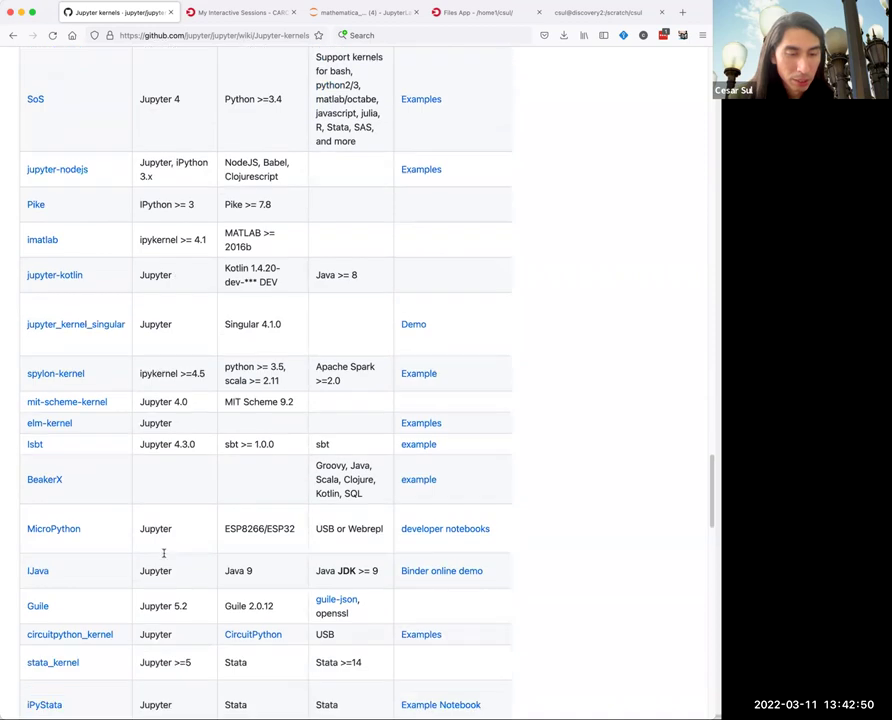
scroll(210, 447, down, 7)
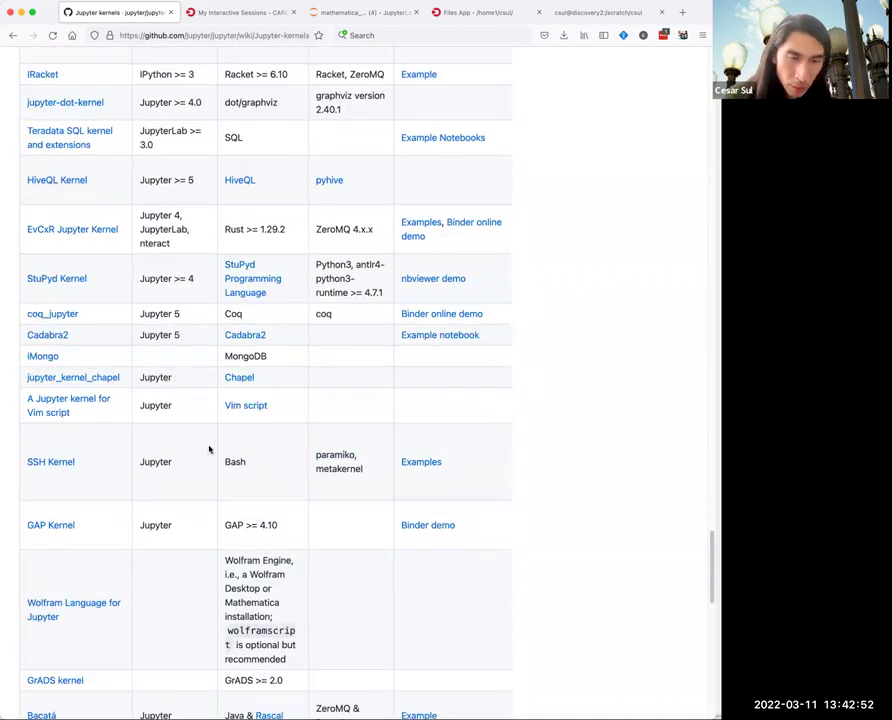
scroll(210, 450, down, 5)
scroll(200, 440, down, 8)
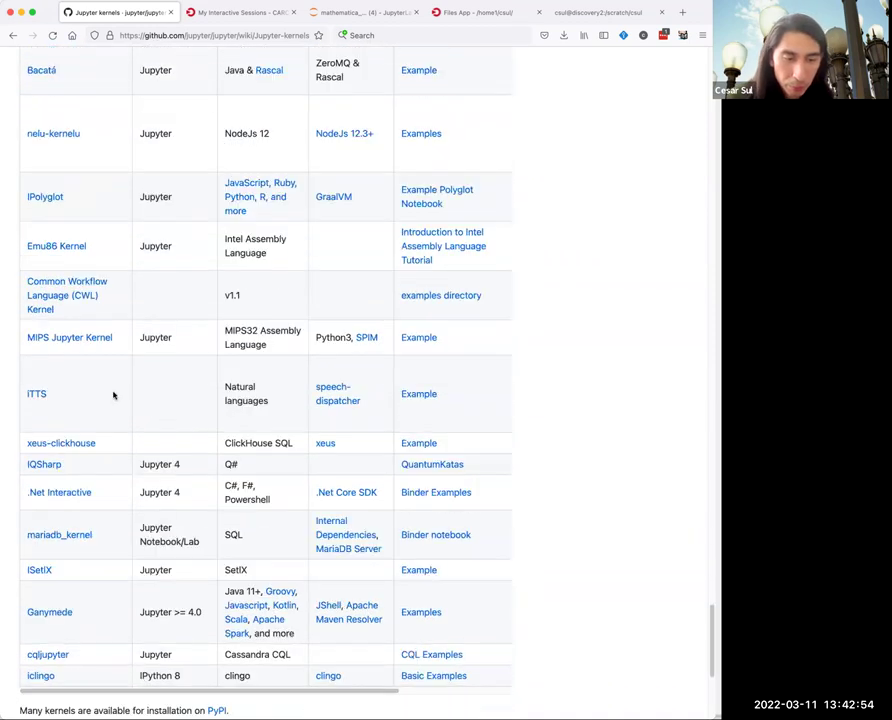
scroll(136, 565, up, 14)
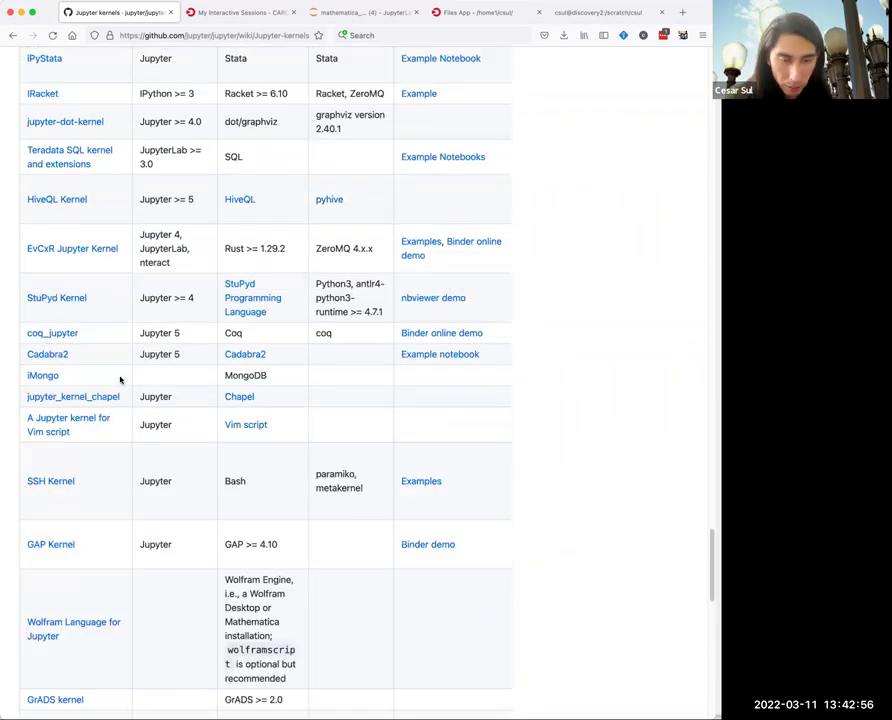
Read the Installation section of the WolframLanguageForJupyter README, then go back.
click(64, 626)
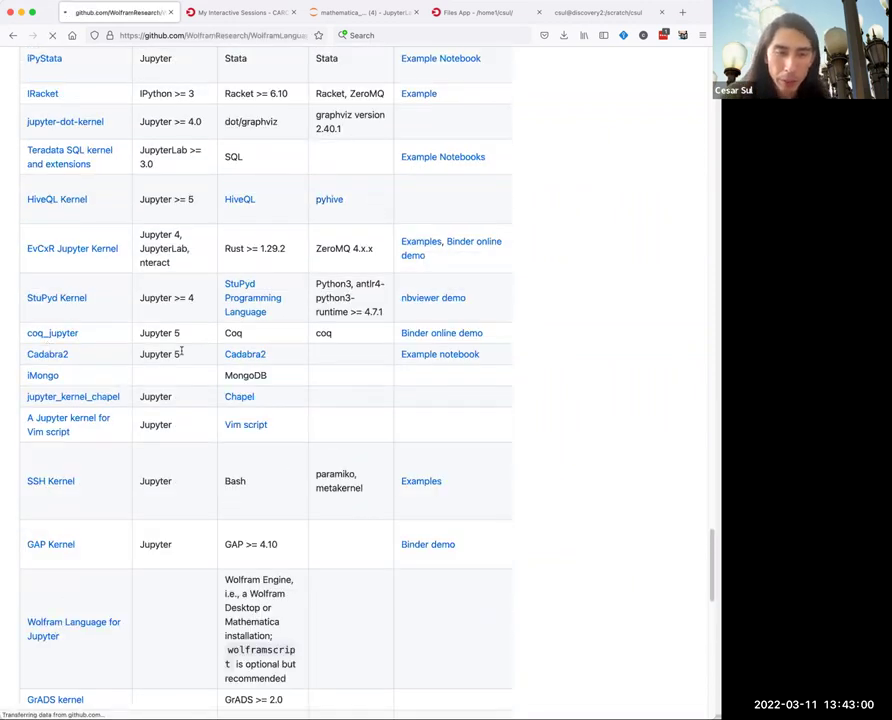
scroll(194, 444, down, 6)
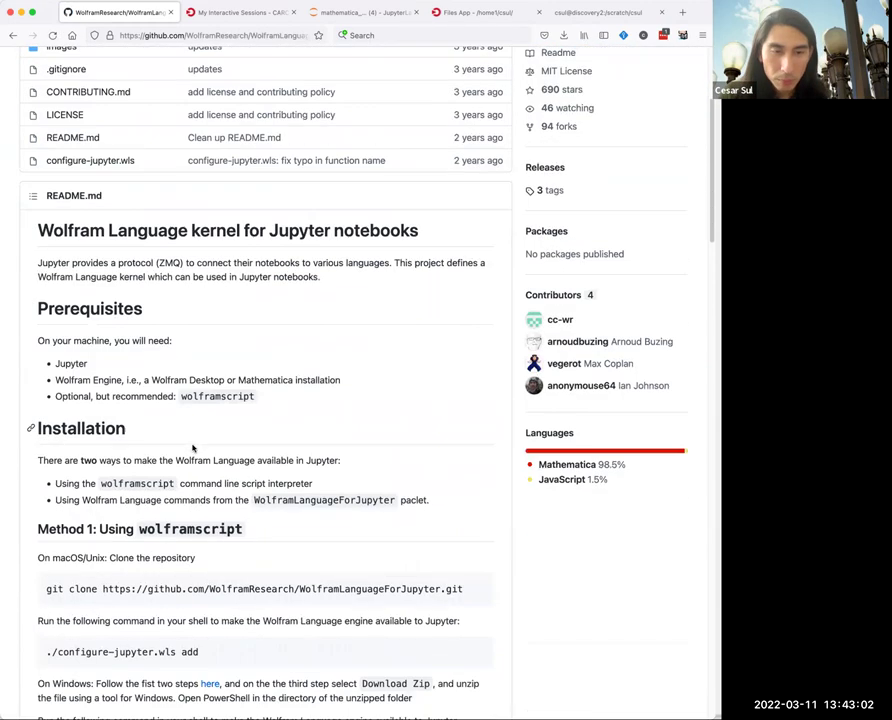
scroll(215, 565, down, 7)
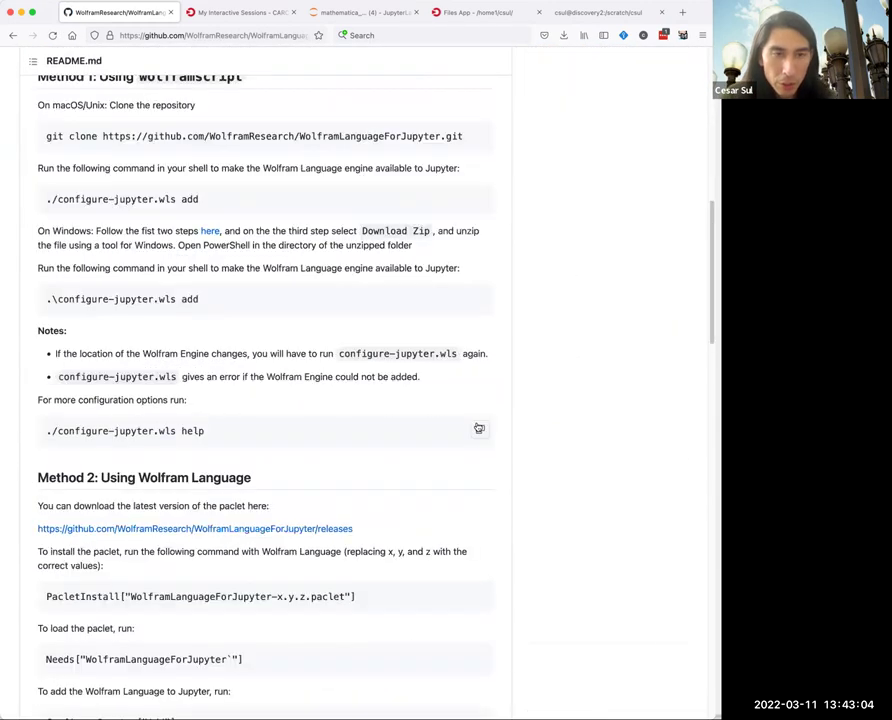
scroll(478, 431, up, 7)
scroll(461, 437, down, 4)
scroll(250, 454, down, 2)
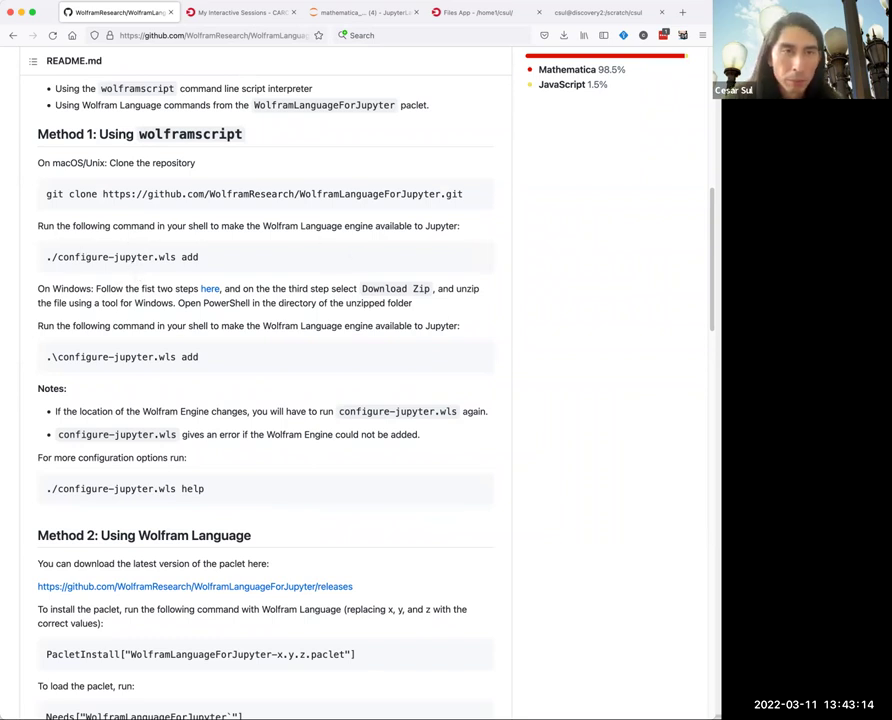
click(11, 35)
Back on the slides, open the 'Installing Jupyter Kernels' guide in a new tab.
click(11, 35)
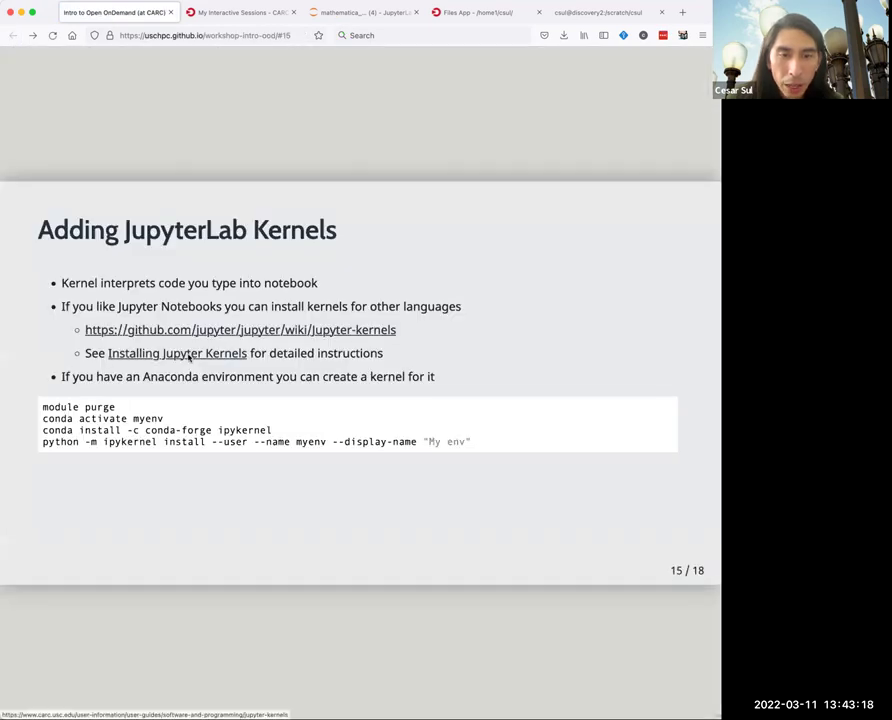
right_click(199, 362)
click(200, 362)
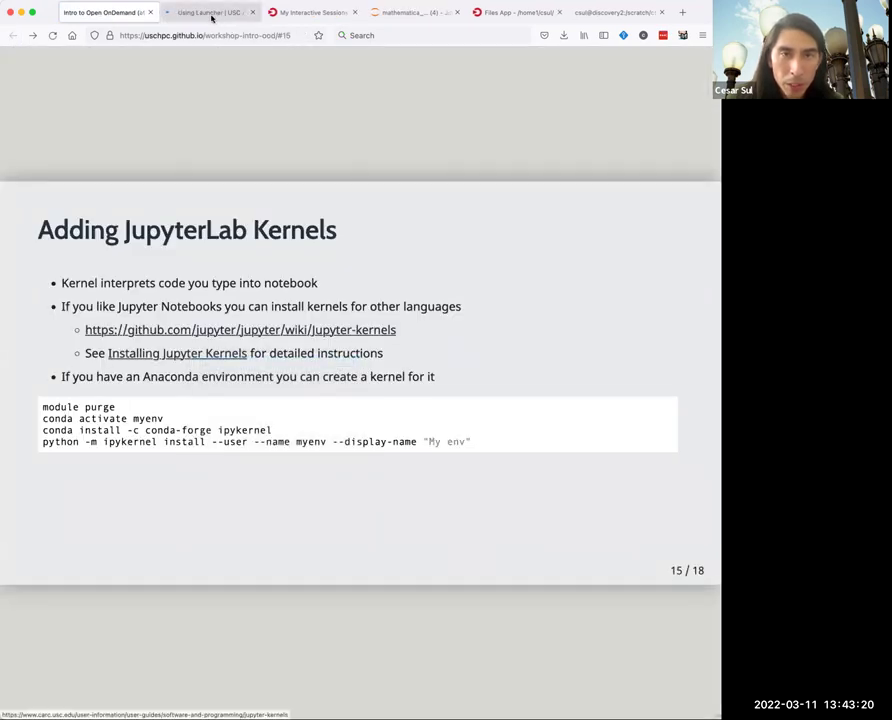
click(211, 14)
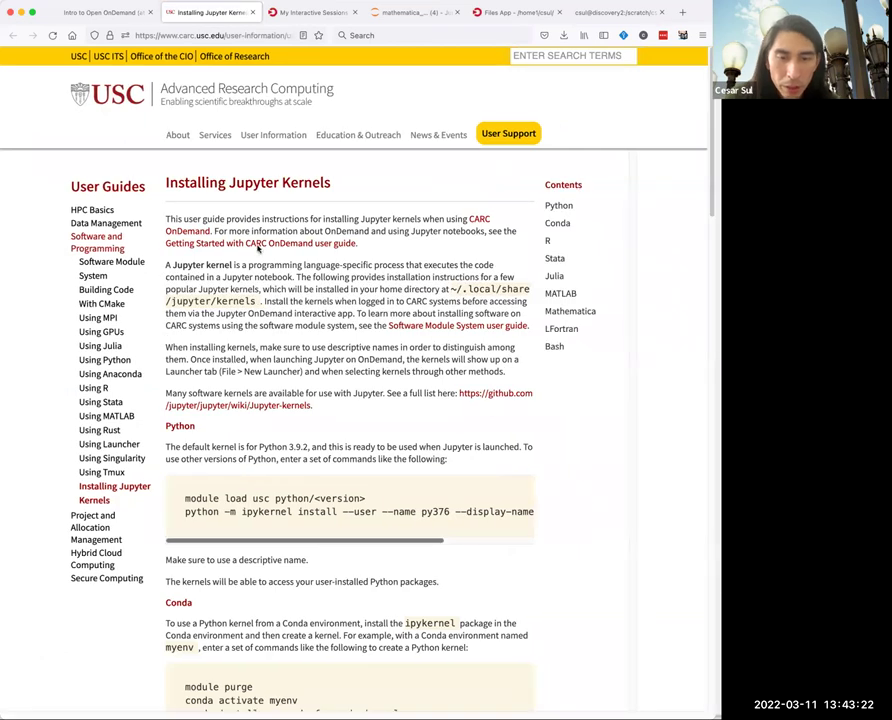
Review the Stata and Mathematica kernel install commands, then return to the slides tab.
scroll(552, 492, down, 1)
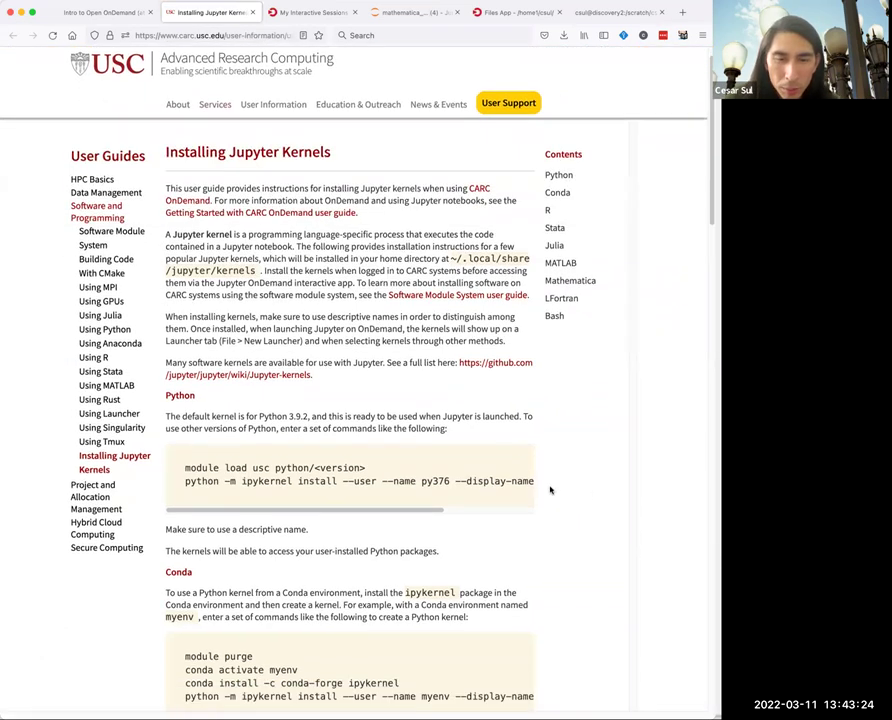
scroll(552, 490, down, 1)
scroll(552, 490, up, 2)
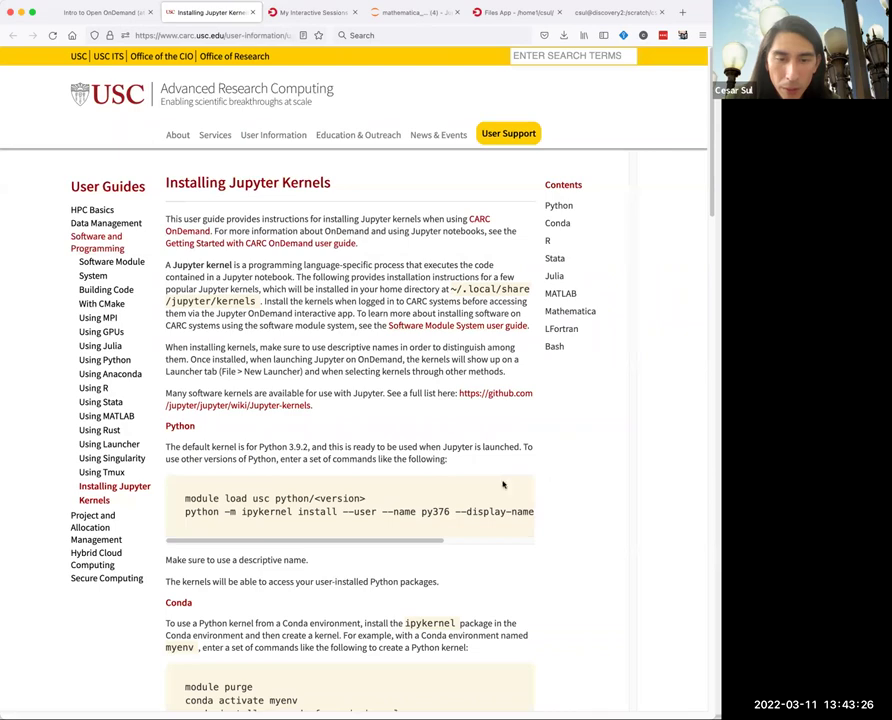
scroll(350, 467, down, 6)
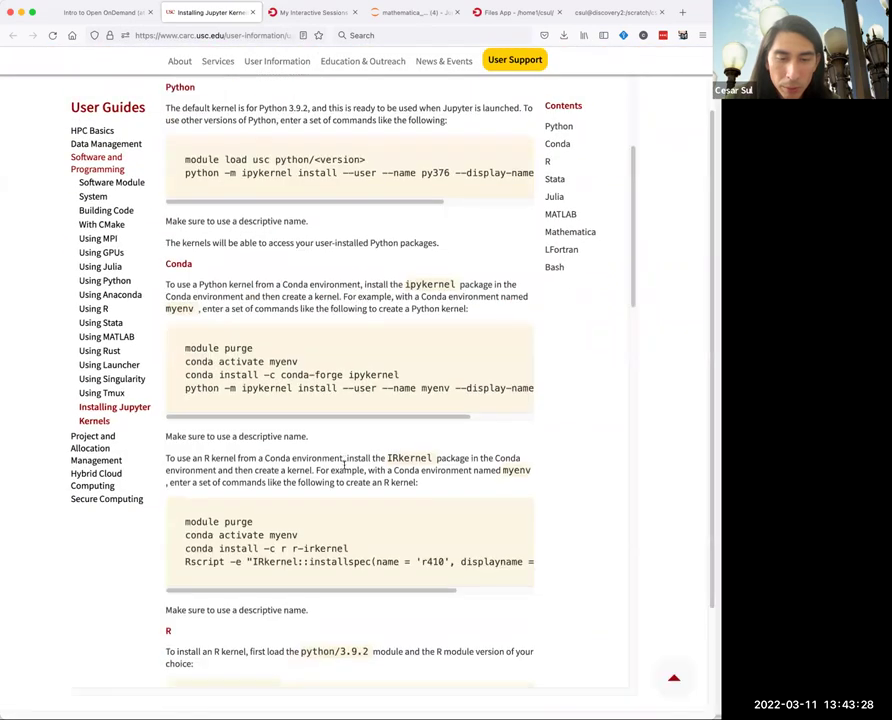
scroll(345, 465, down, 12)
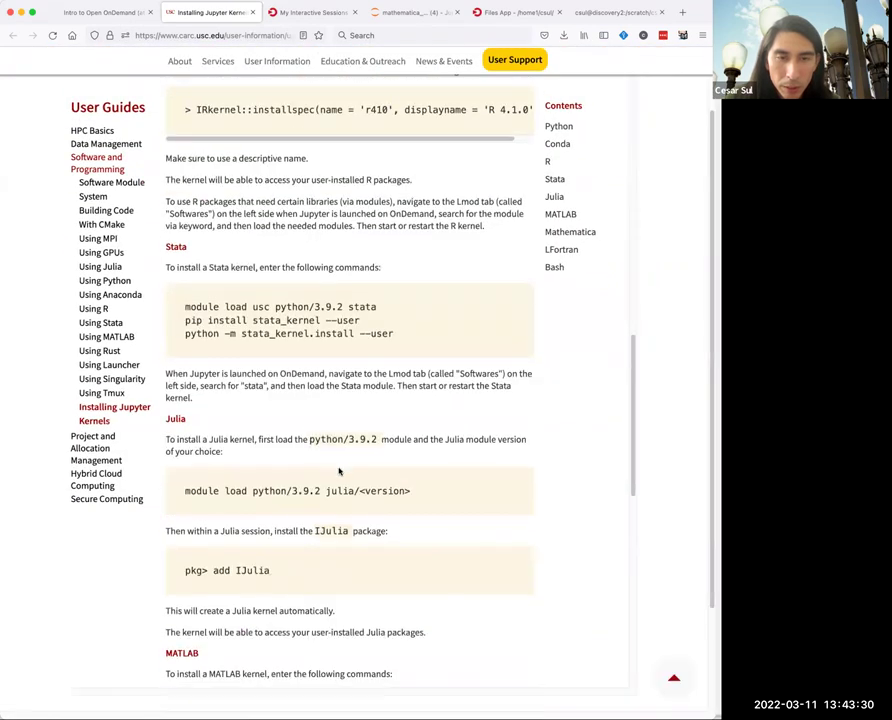
scroll(339, 470, up, 2)
drag(185, 391, 398, 422)
click(358, 411)
scroll(287, 405, down, 3)
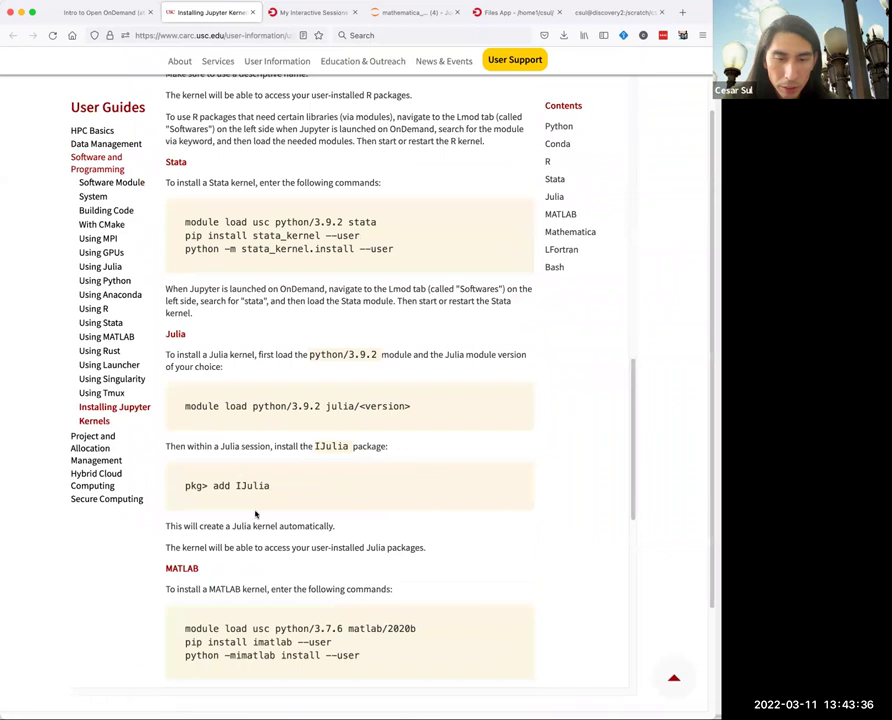
scroll(325, 560, down, 3)
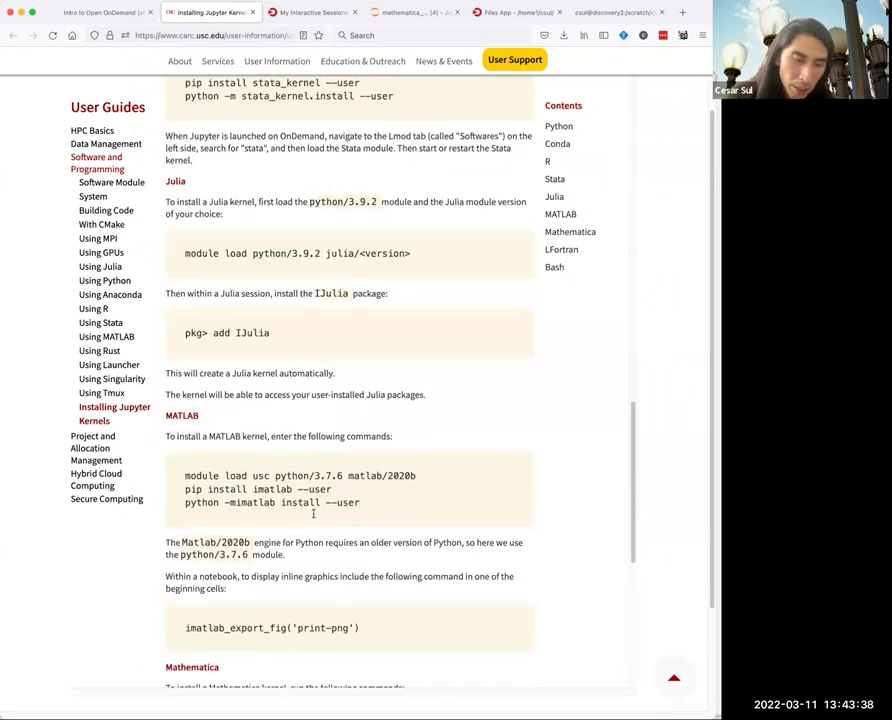
scroll(310, 518, down, 3)
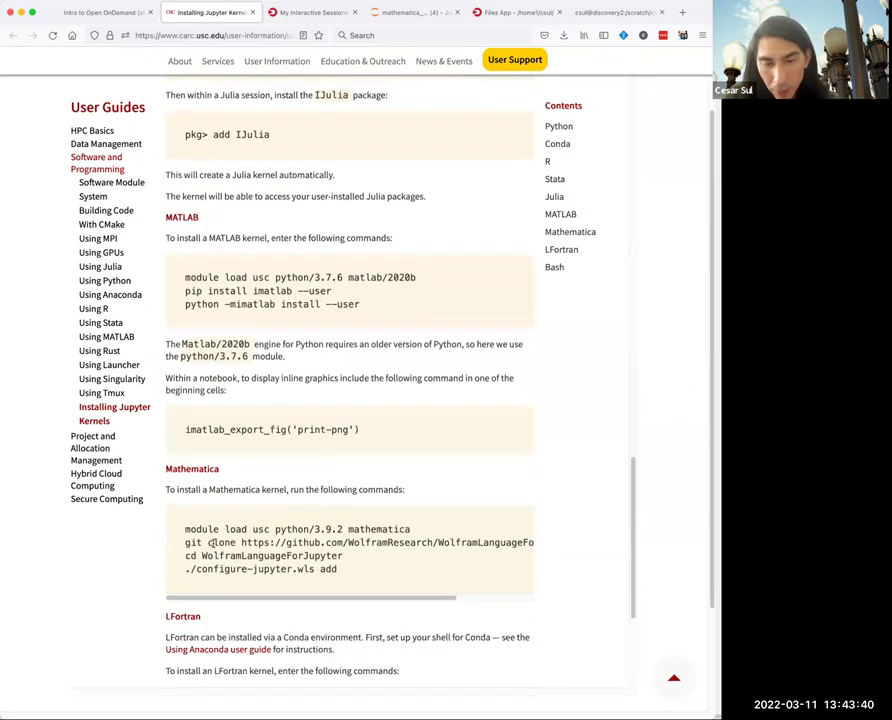
triple_click(348, 576)
click(359, 580)
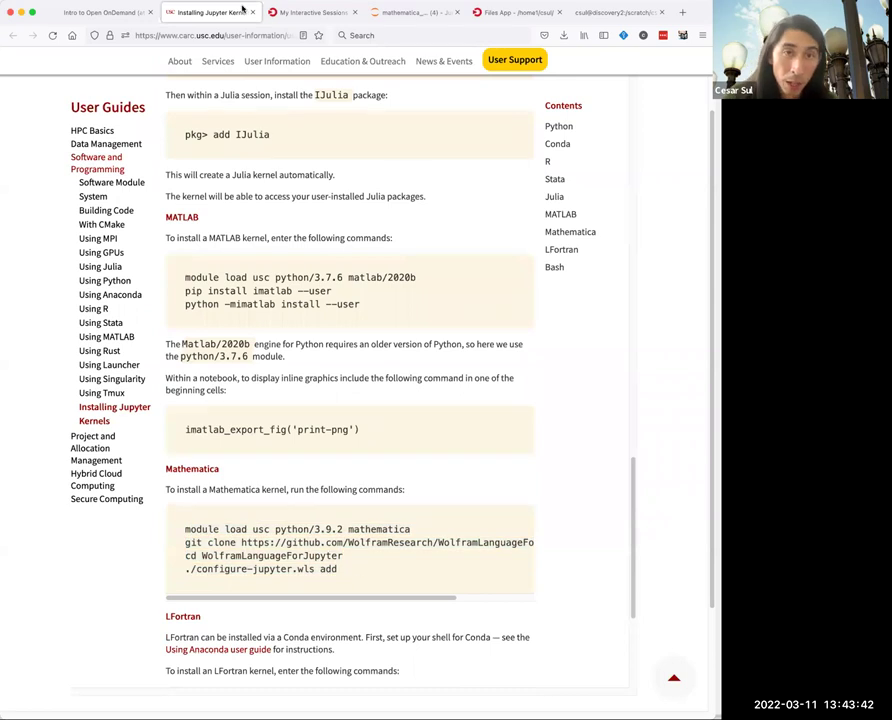
click(89, 13)
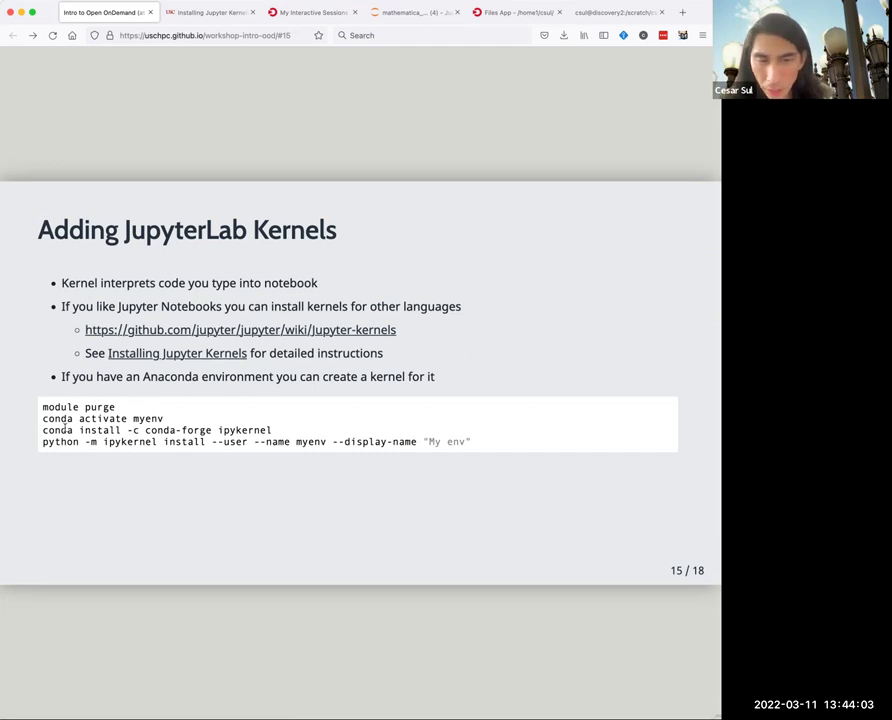
click(382, 12)
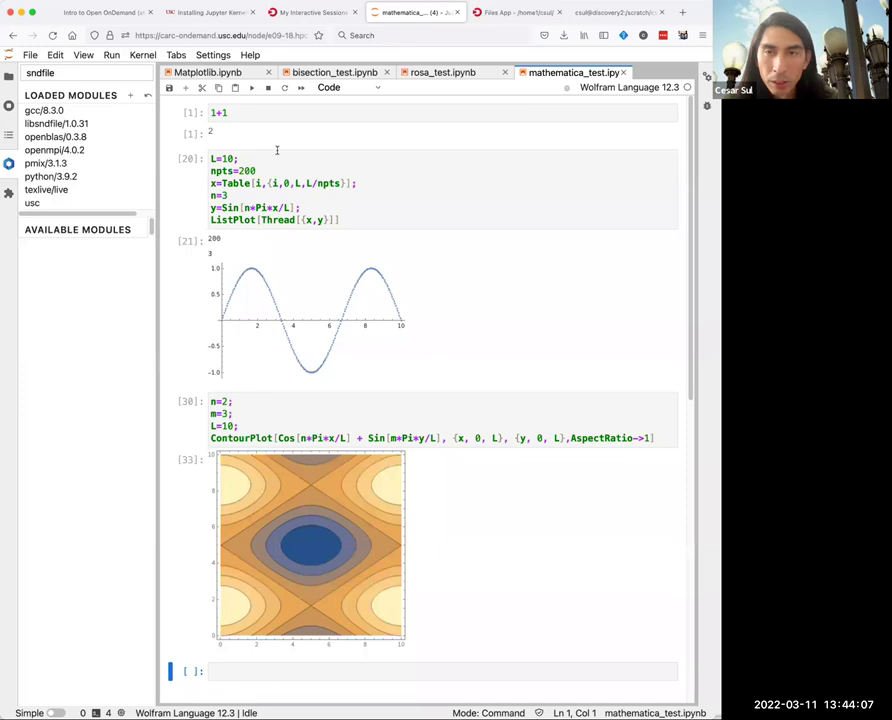
mouse_move(44, 128)
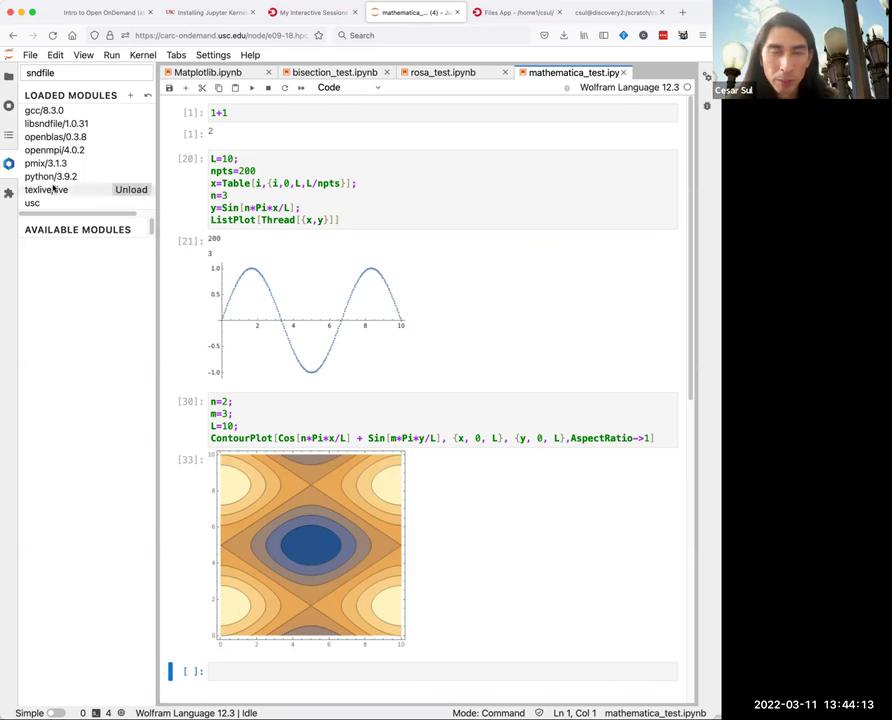
mouse_move(56, 178)
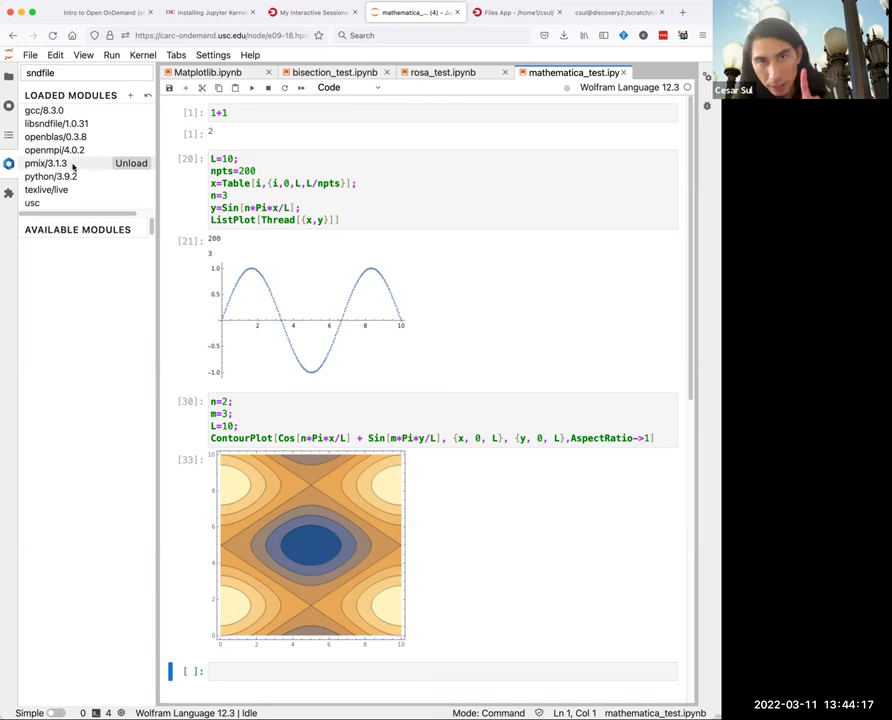
click(108, 11)
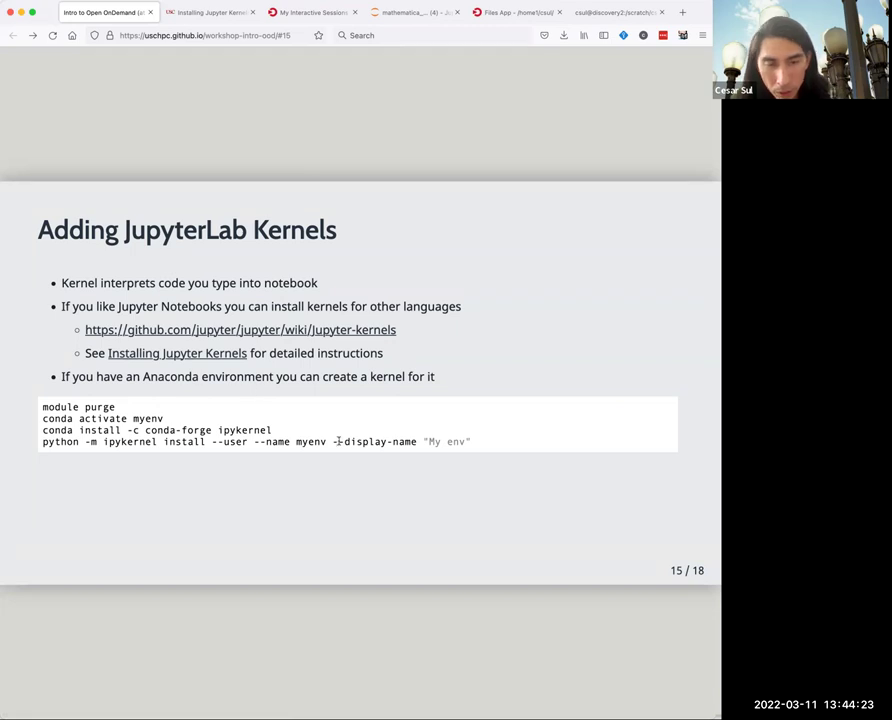
drag(44, 407, 530, 456)
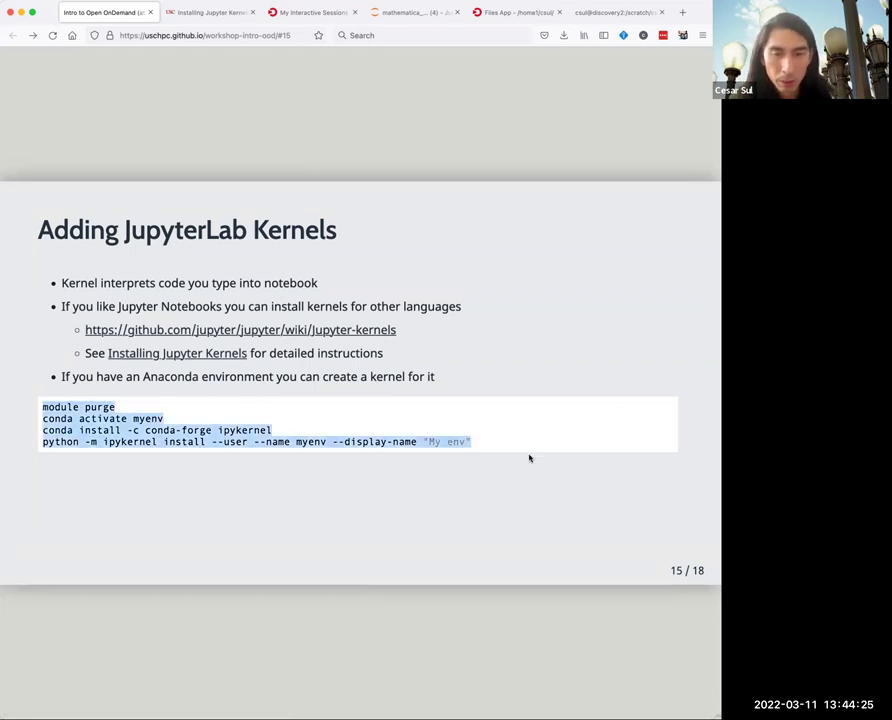
click(423, 457)
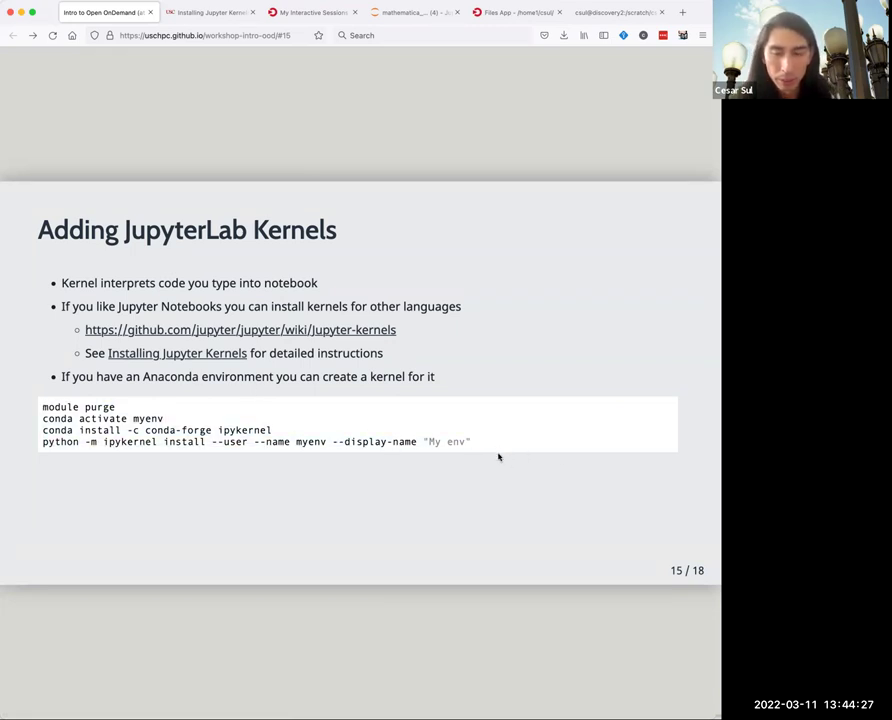
drag(483, 443, 26, 402)
click(37, 406)
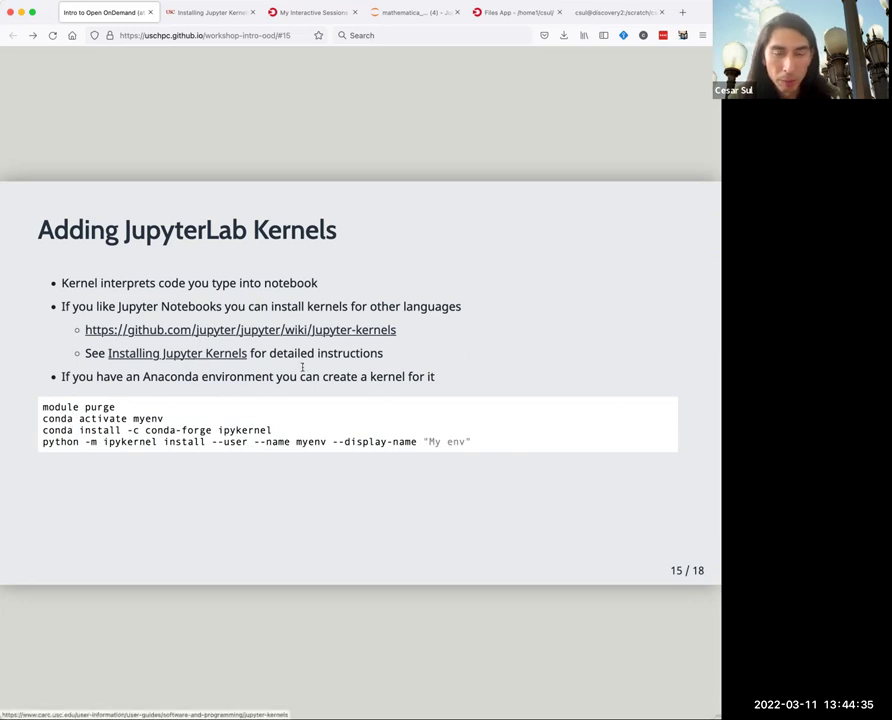
click(220, 12)
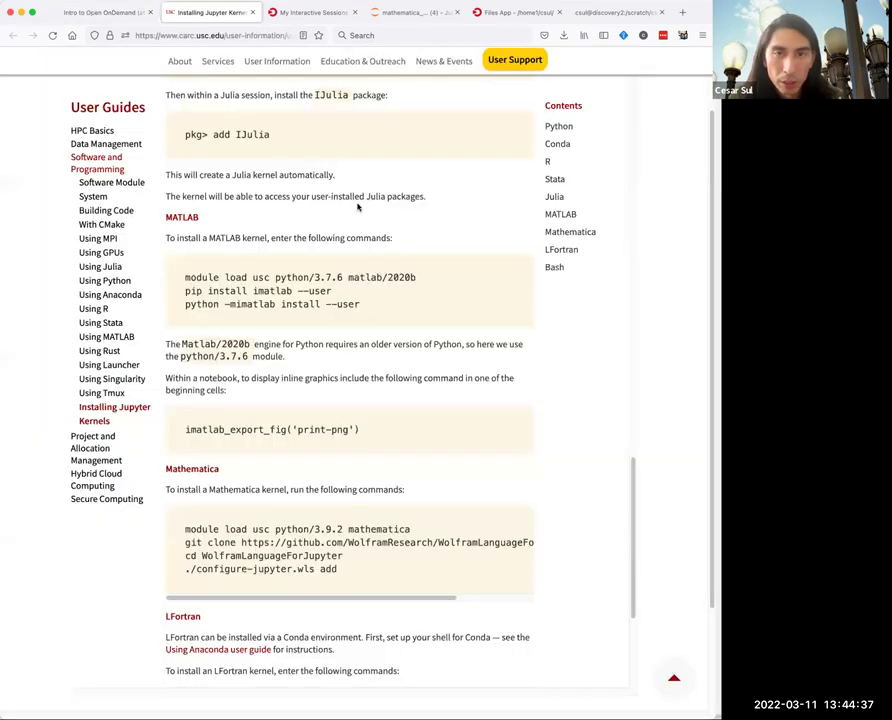
scroll(400, 260, up, 20)
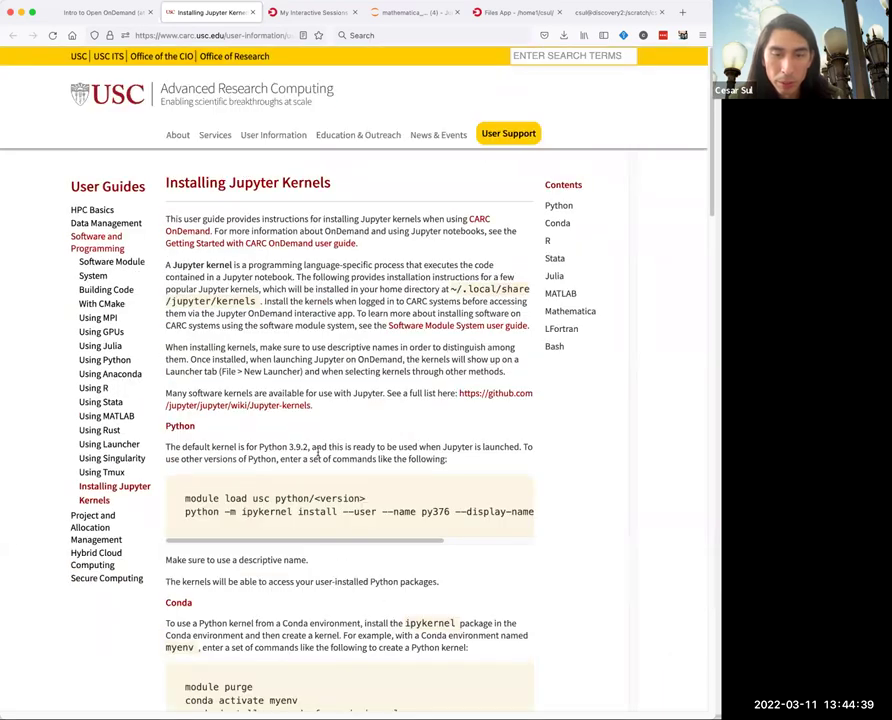
scroll(348, 542, down, 1)
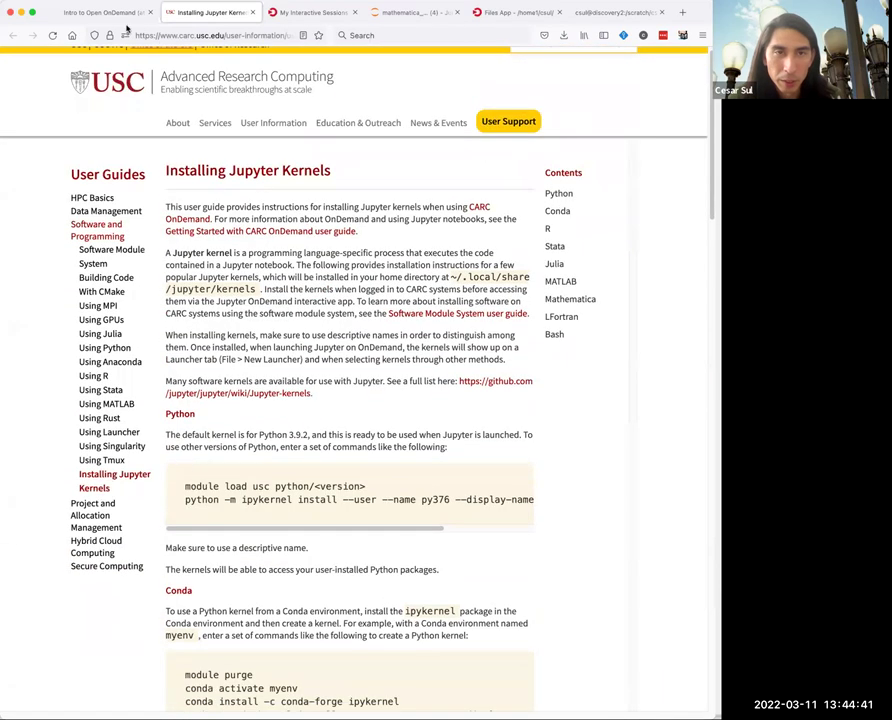
click(120, 13)
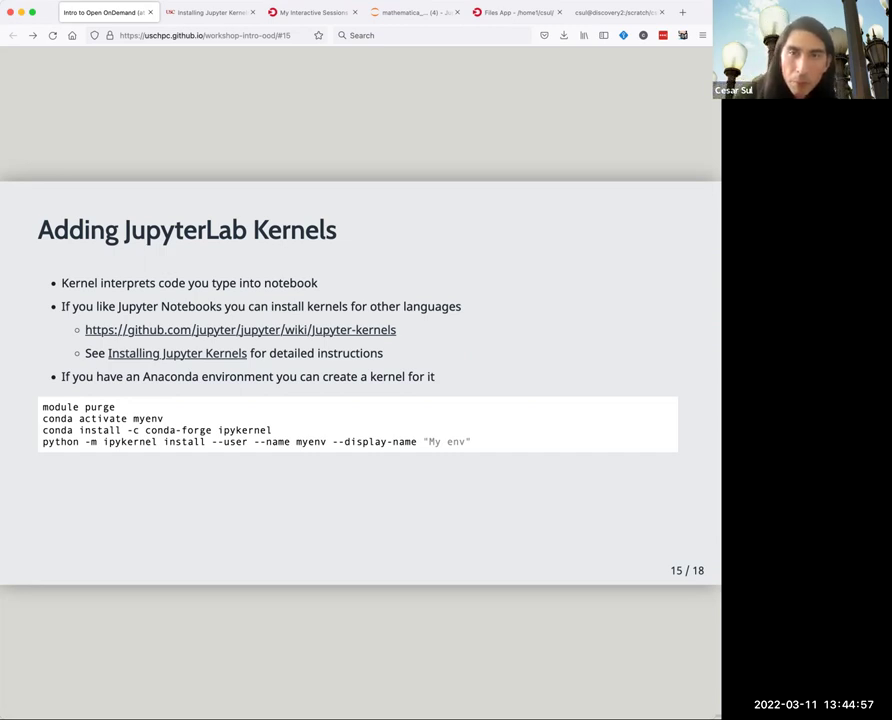
Advance to slide 16, Resources.
key(Right)
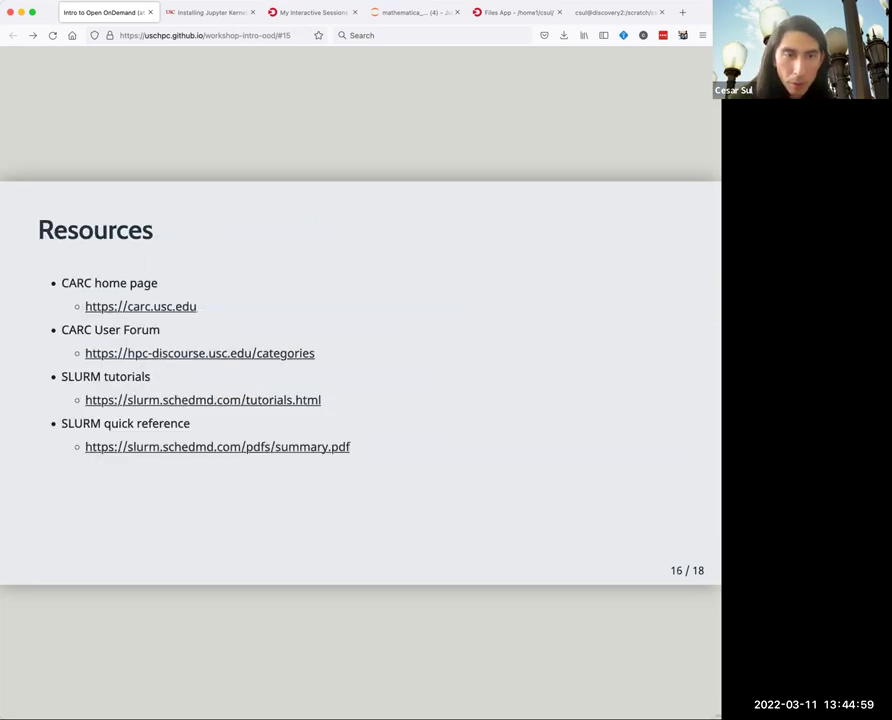